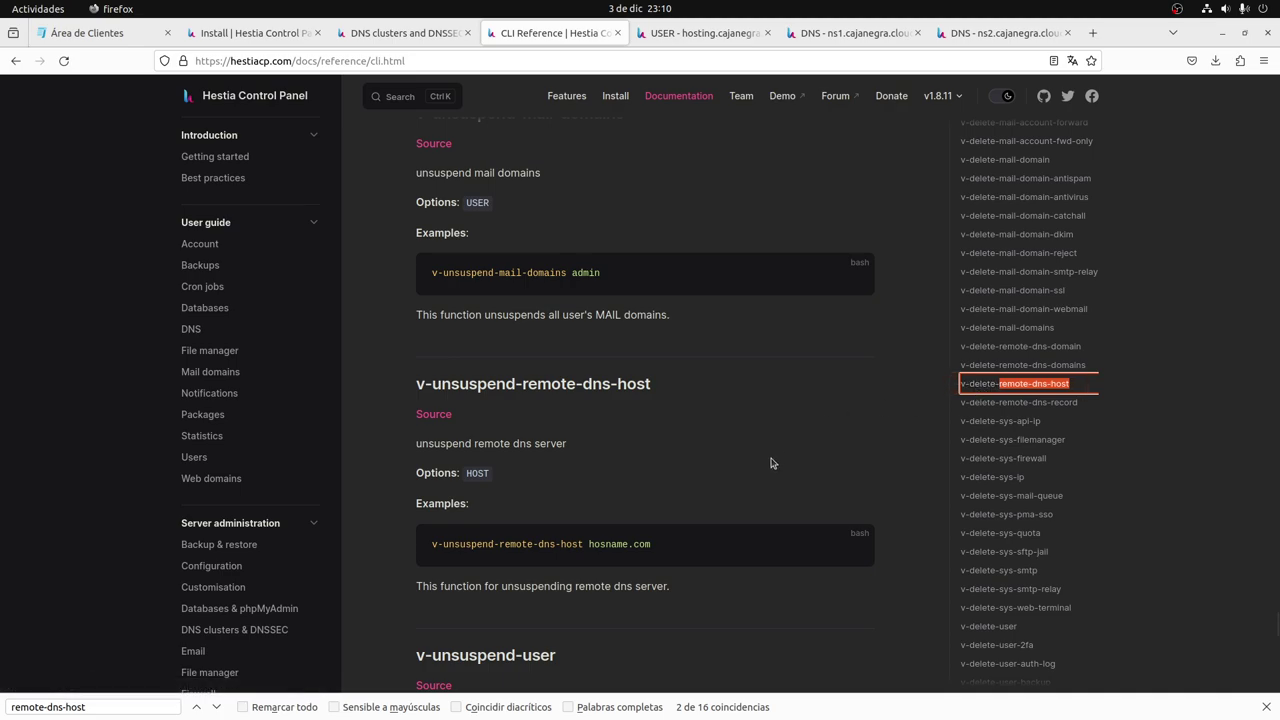
# Move the CLI Reference tab one place left and bring up the DNS clusters guide.
pyautogui.hotkey('ctrl', 'pageup')
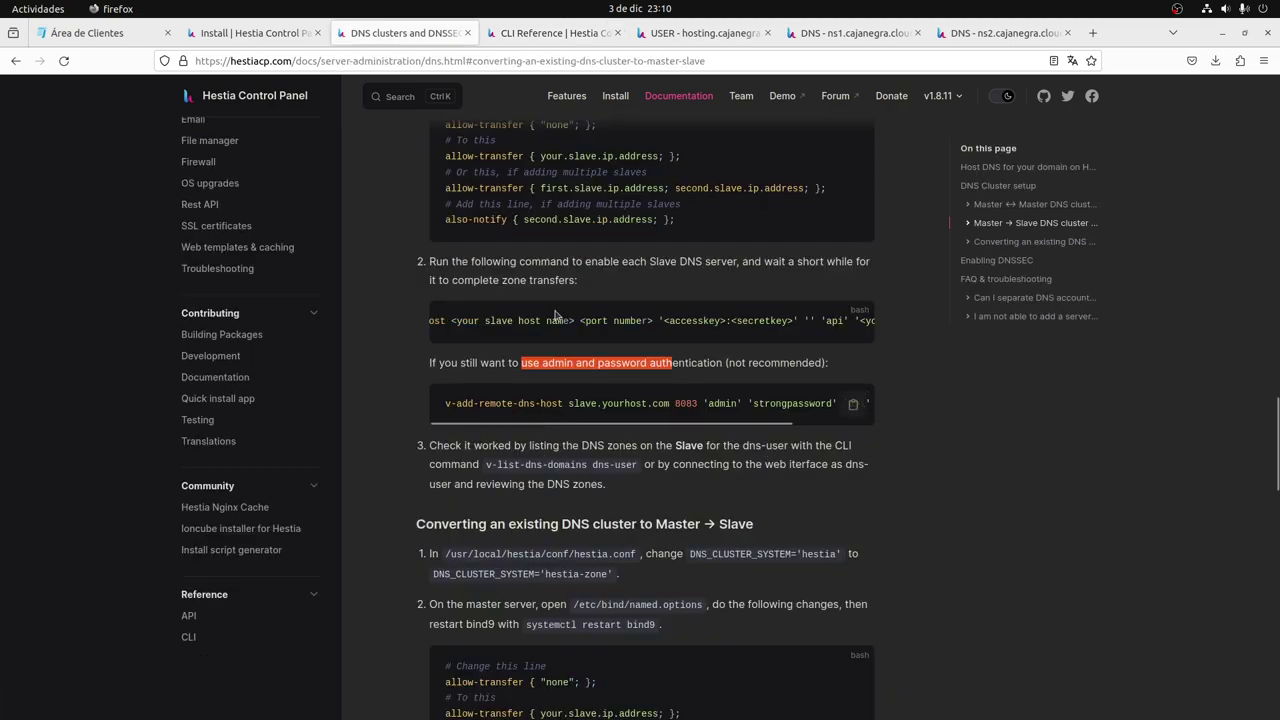
pyautogui.moveTo(522, 38); pyautogui.dragTo(396, 38)
pyautogui.hotkey('ctrl', 'pagedown')
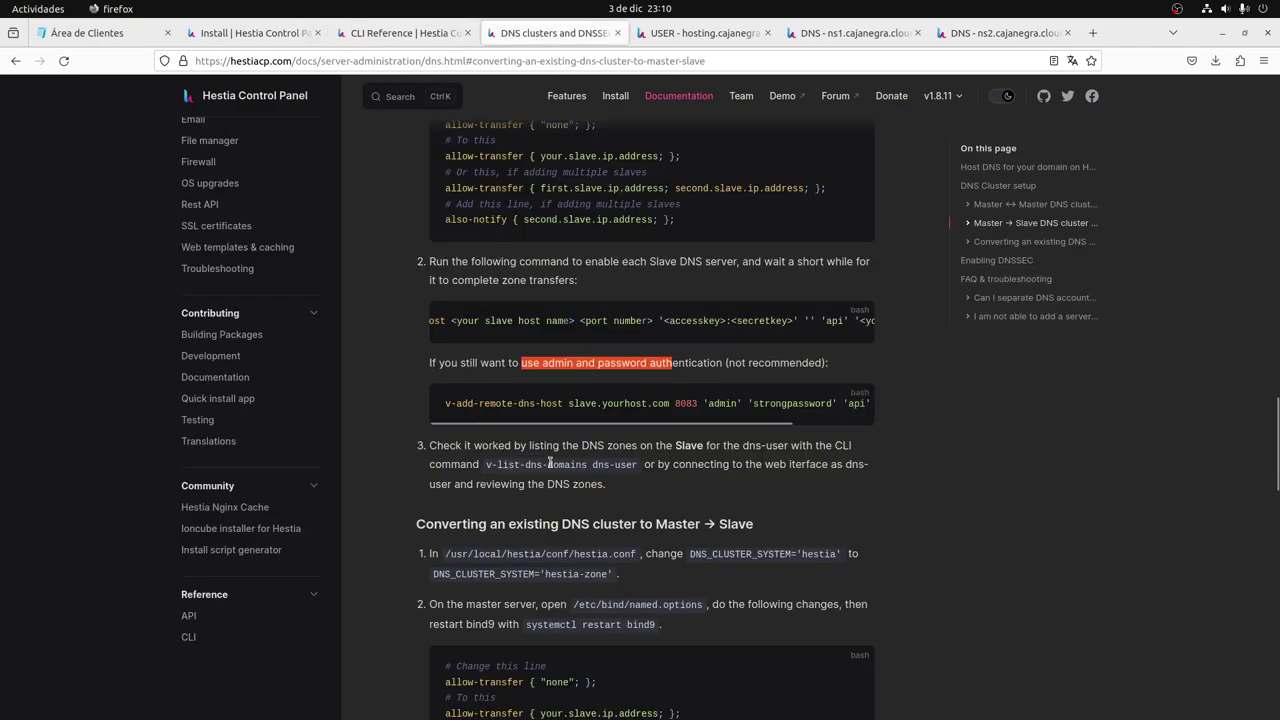
pyautogui.scroll(-1, 428, 416)
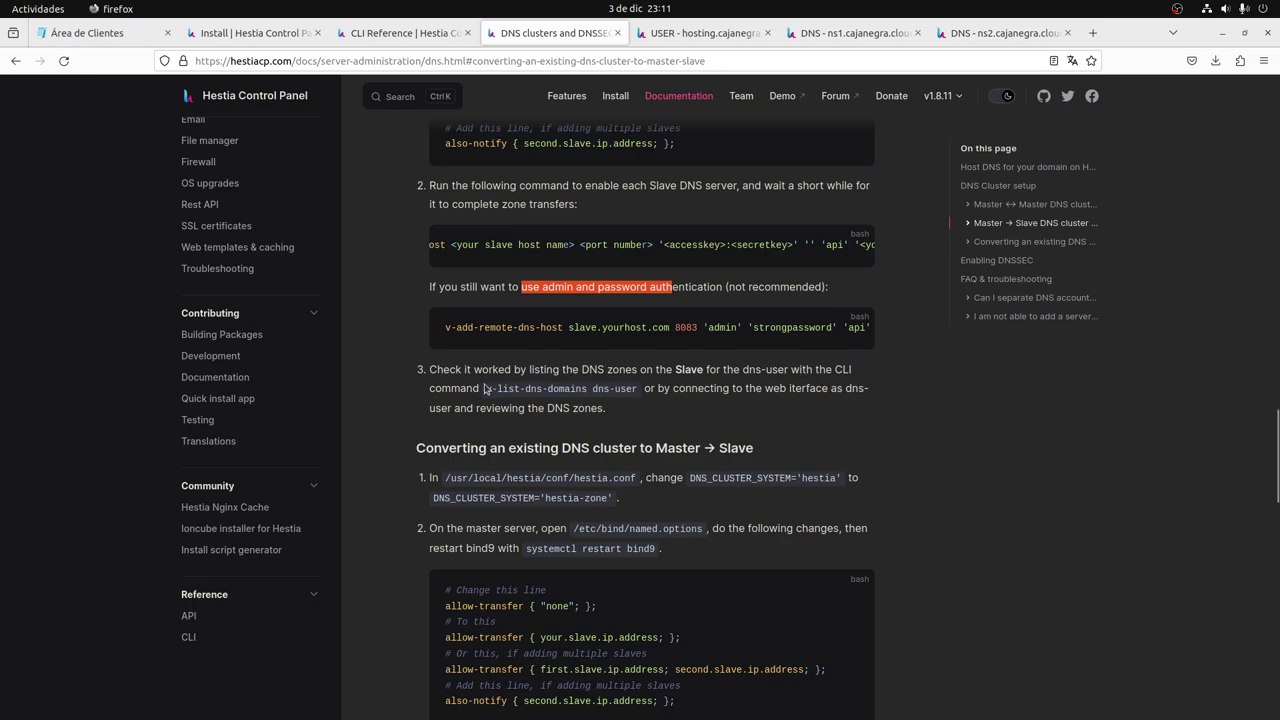
# Copy the v-list-dns-domains dns-user command from the guide and switch back to Tabby.
pyautogui.moveTo(487, 388); pyautogui.dragTo(549, 388)
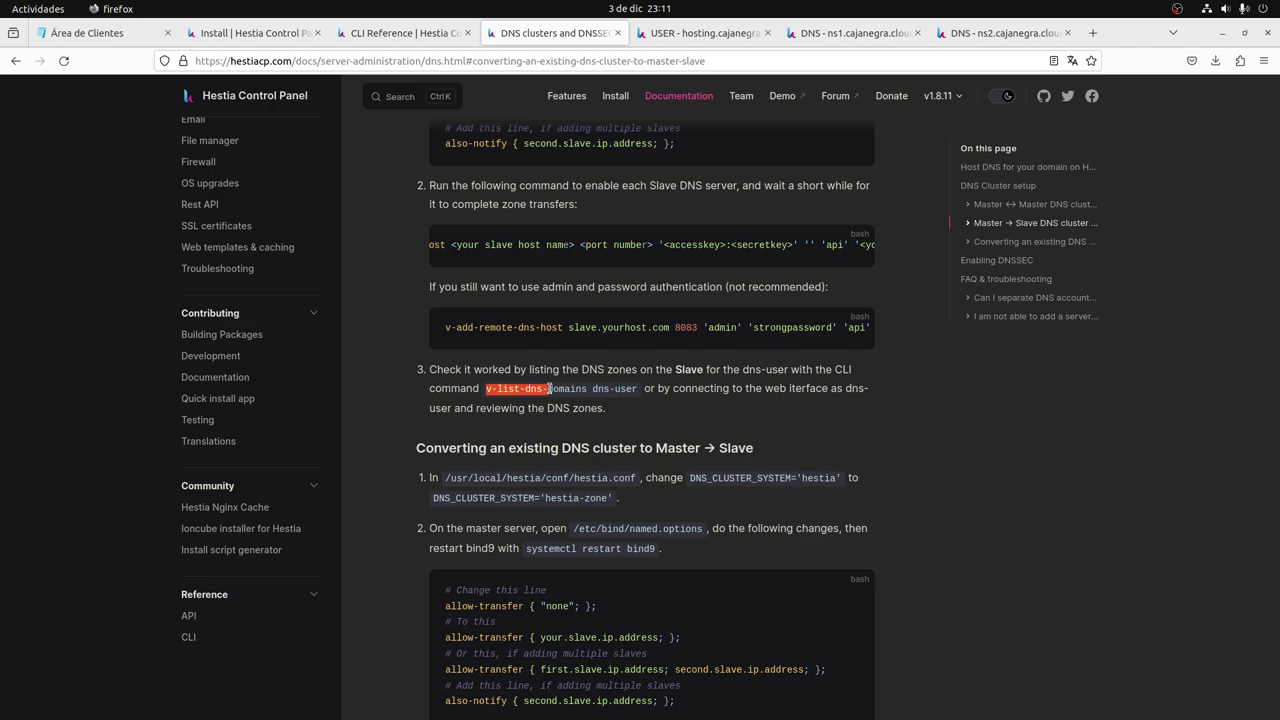
pyautogui.moveTo(549, 388); pyautogui.dragTo(634, 388)
pyautogui.hotkey('ctrl', 'c')
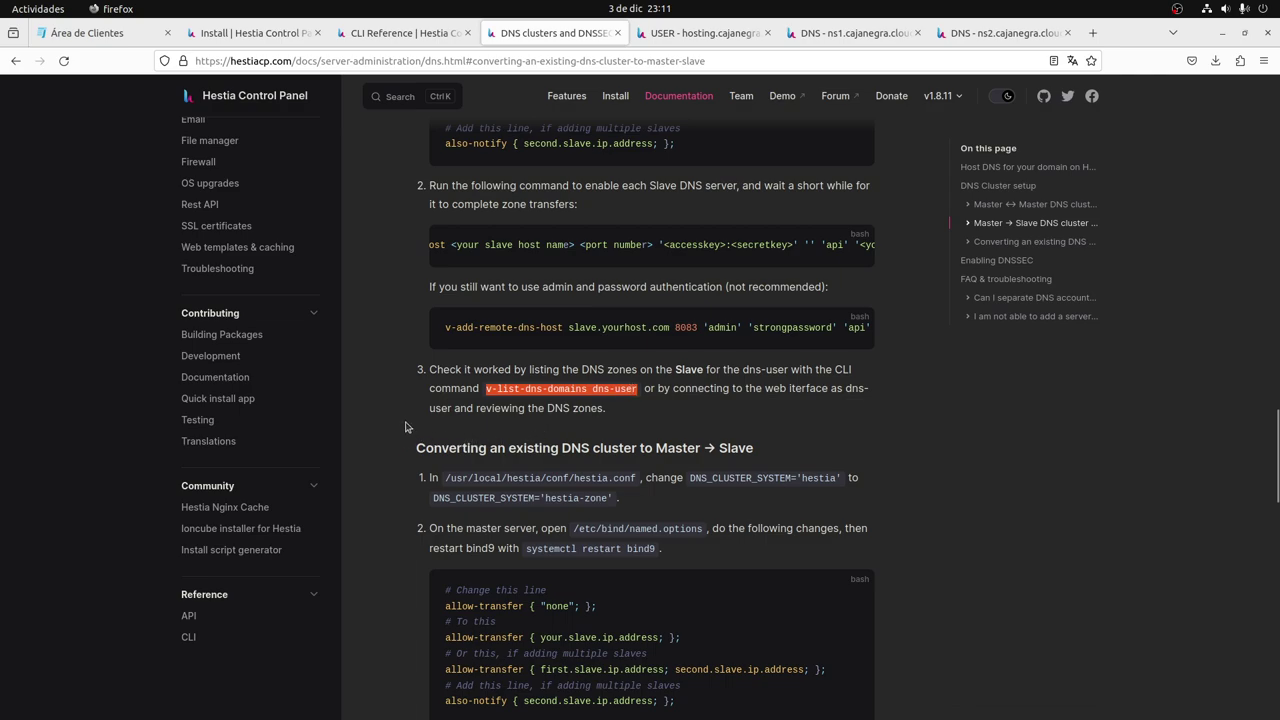
pyautogui.scroll(-1, 405, 427)
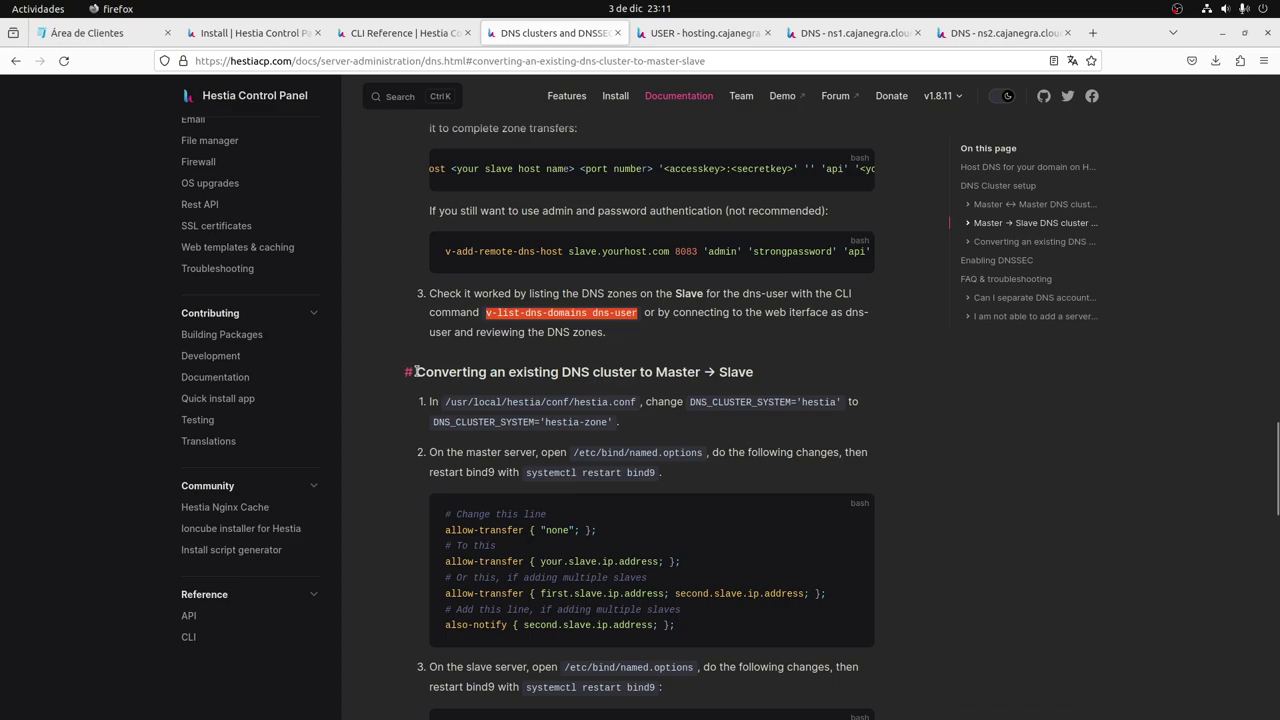
pyautogui.hotkey('alt', 'Tab')
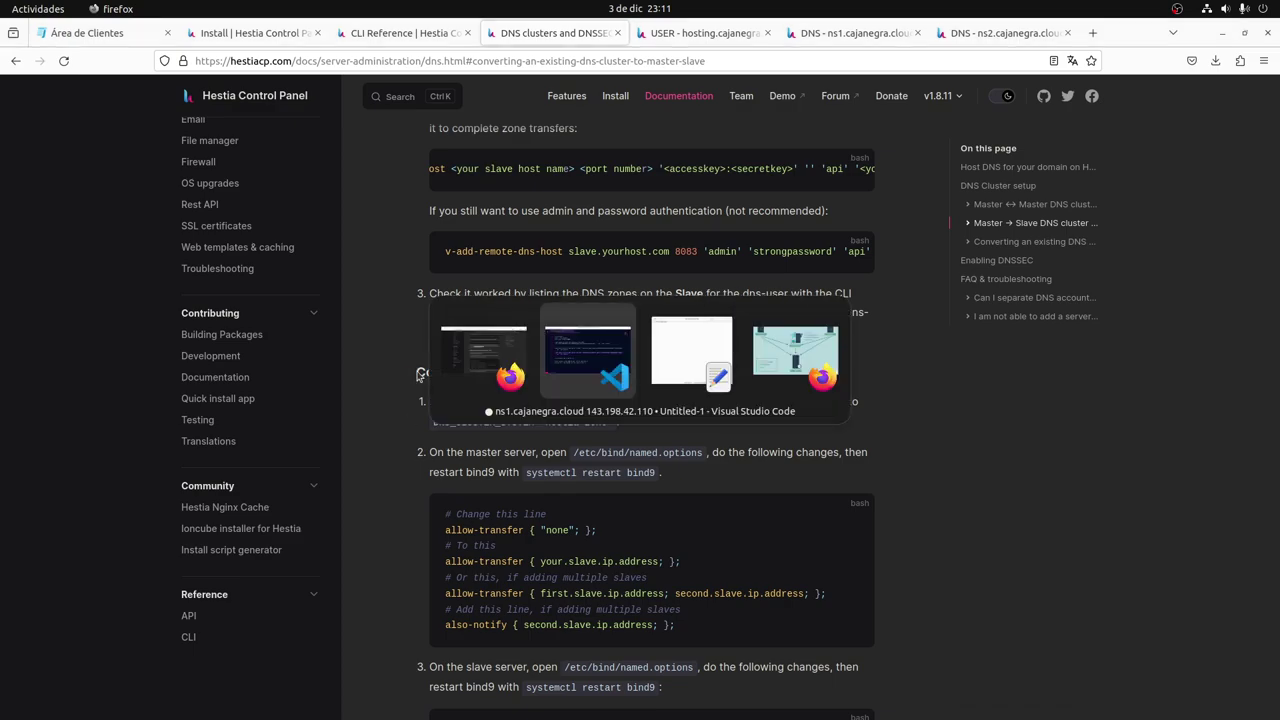
pyautogui.hotkey('alt', 'shift', 'Tab')
pyautogui.hotkey('alt', 'Tab')
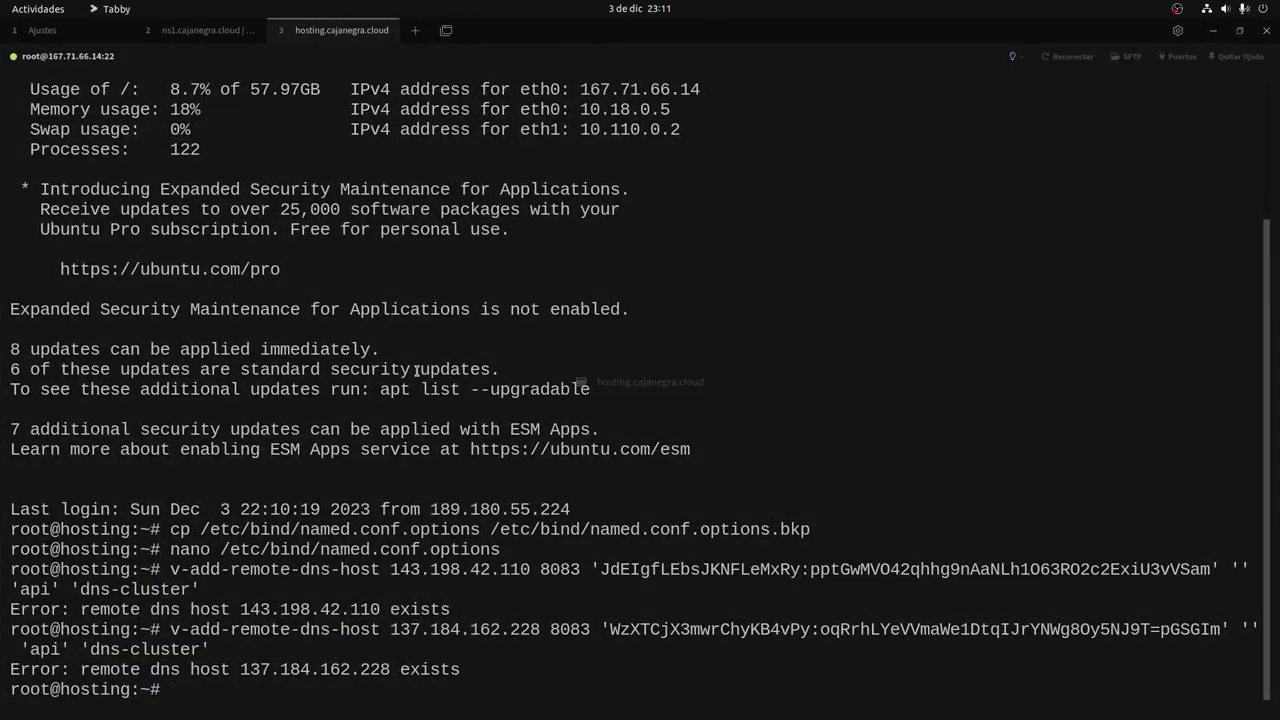
# Run v-list-dns-domains dns-user on hosting, which reports no dns-user, then view Hestia's users.
pyautogui.hotkey('ctrl', 'shift', 'v')
pyautogui.press('Return')
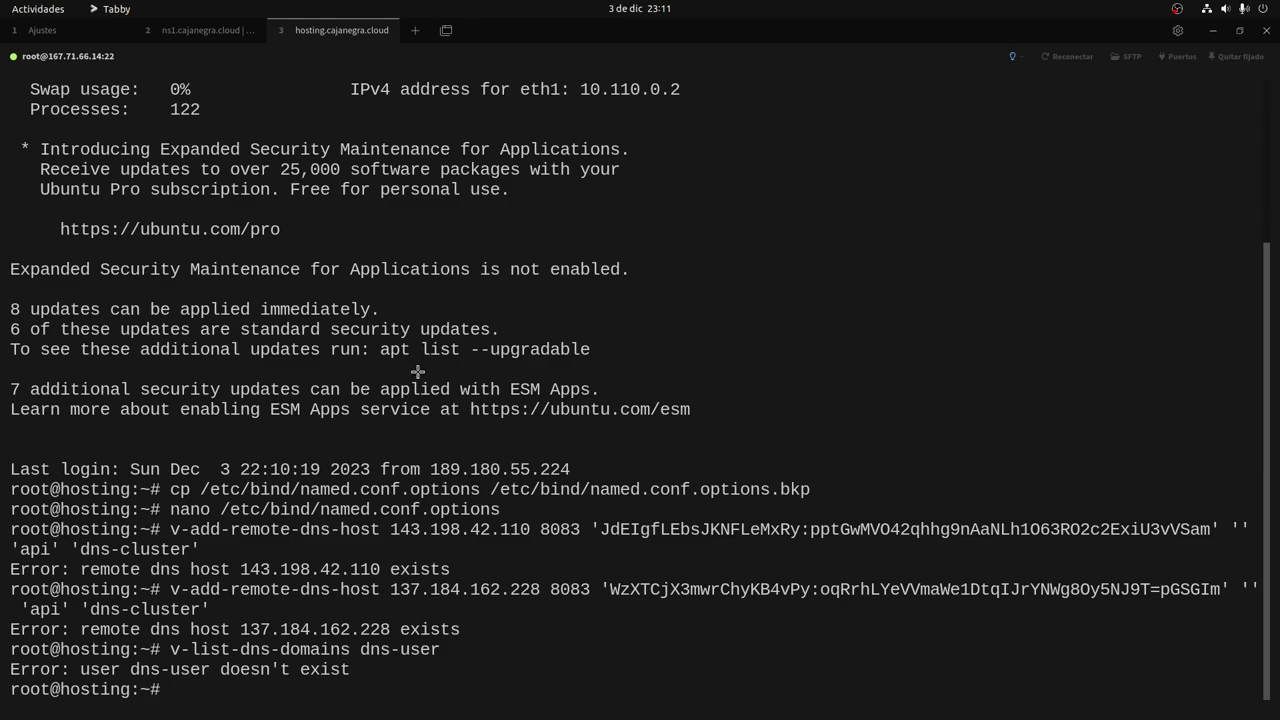
pyautogui.hotkey('alt', 'Tab')
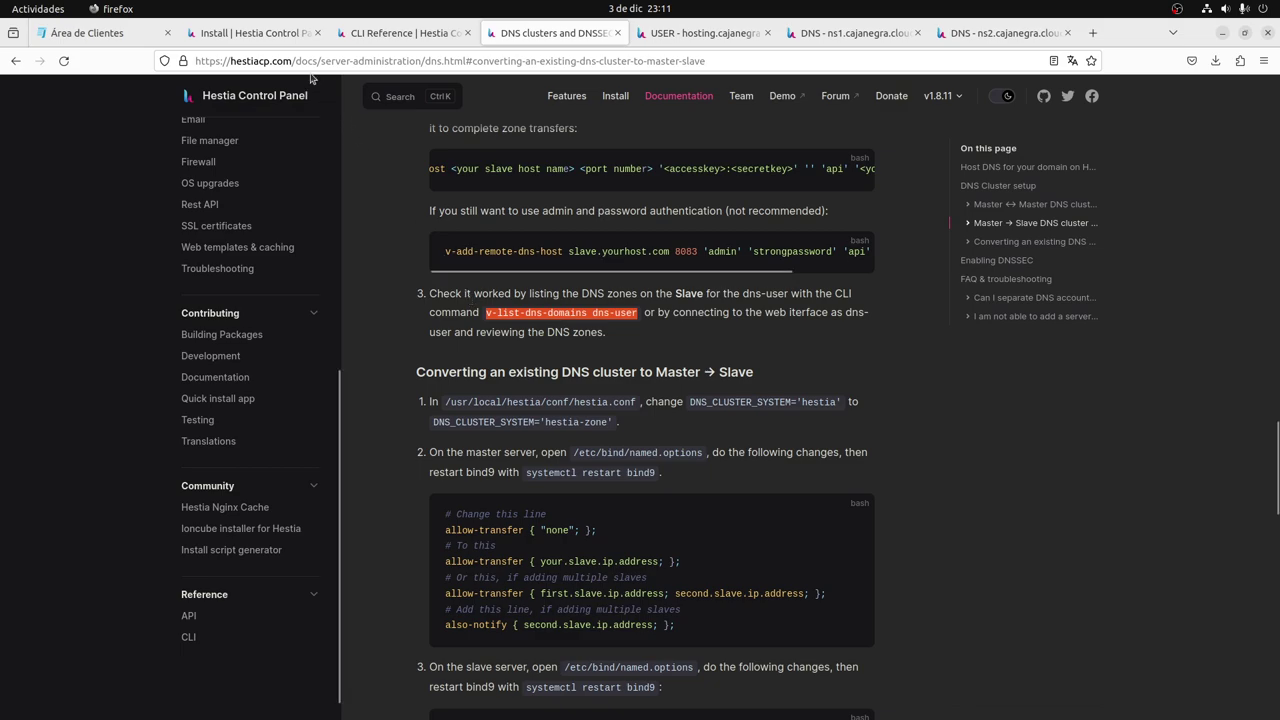
pyautogui.click(700, 33)
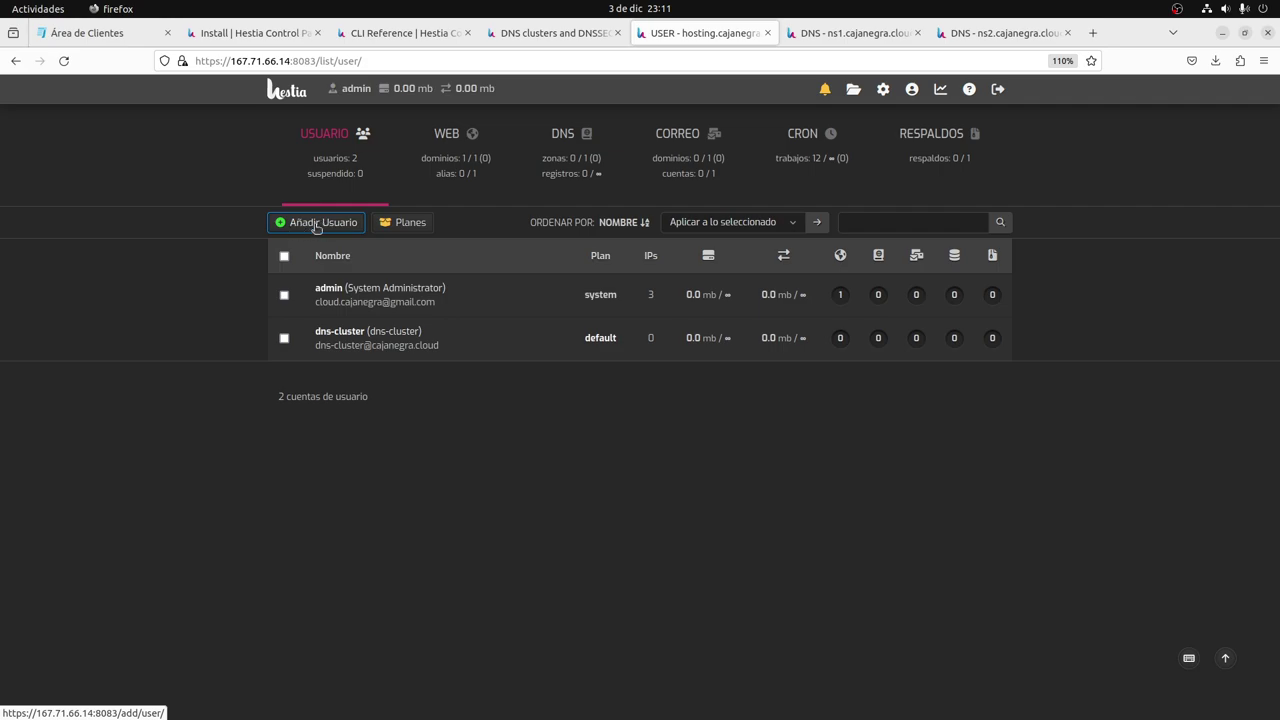
# Start a new user named ejemplo.com with a matching contact name and the suggested example e-mail.
pyautogui.click(312, 224)
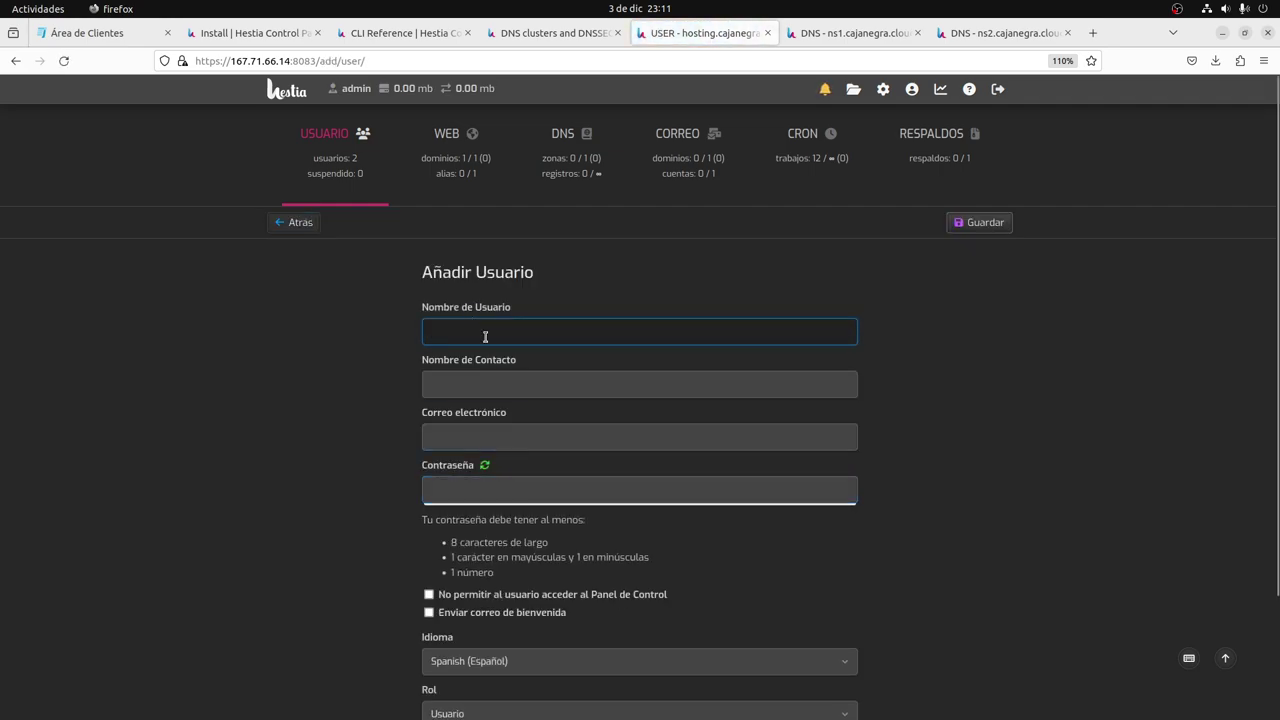
pyautogui.write('ejem')
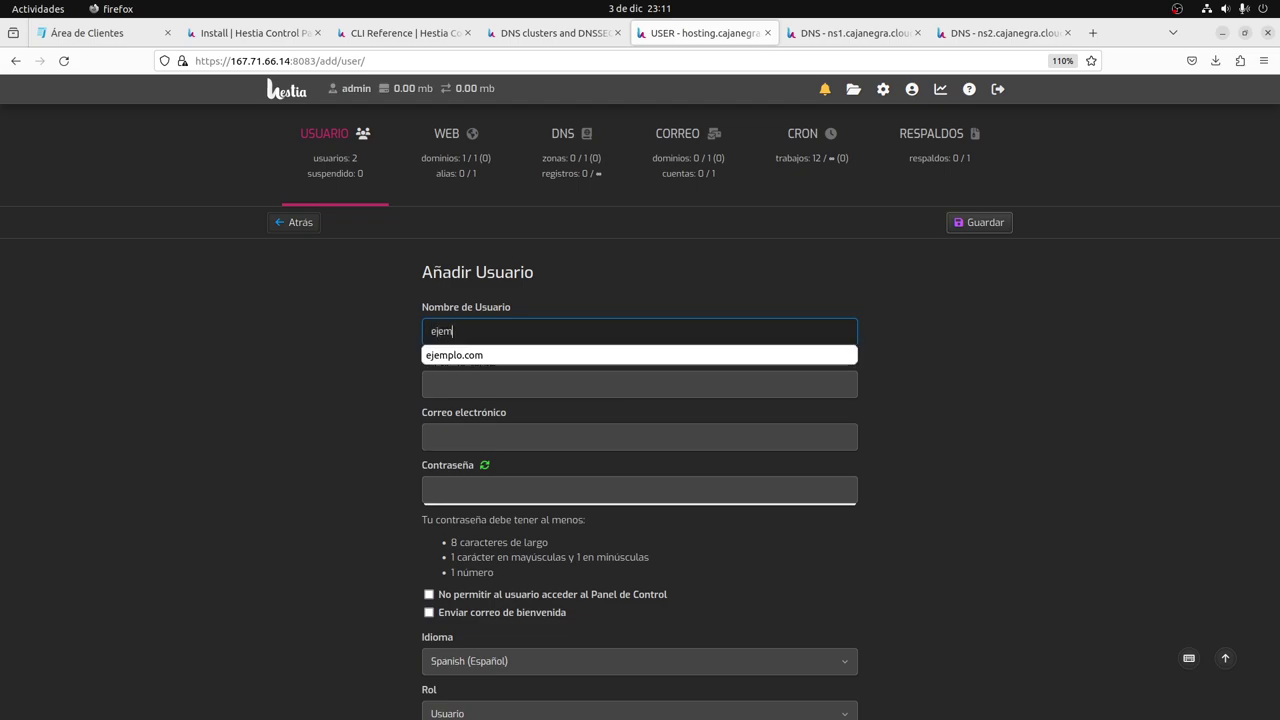
pyautogui.write('plo')
pyautogui.press('Down')
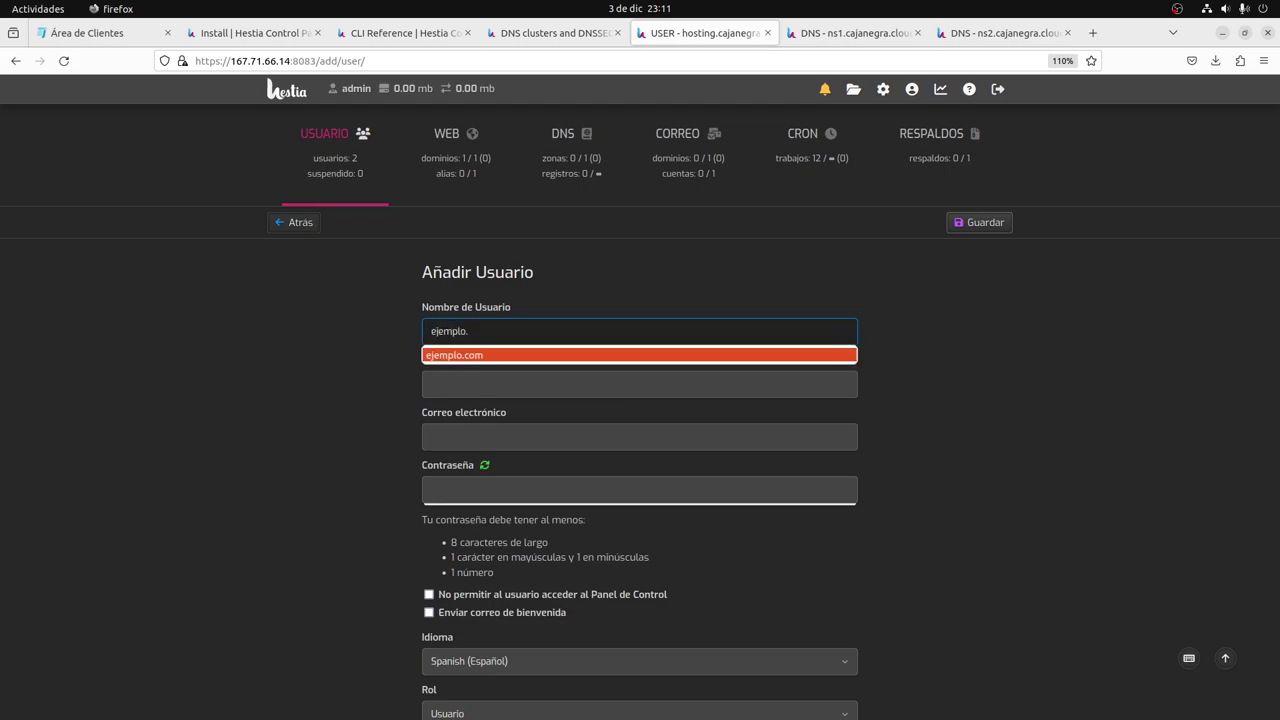
pyautogui.press('Return')
pyautogui.press('Tab')
pyautogui.press('Down')
pyautogui.press('Down')
pyautogui.press('Return')
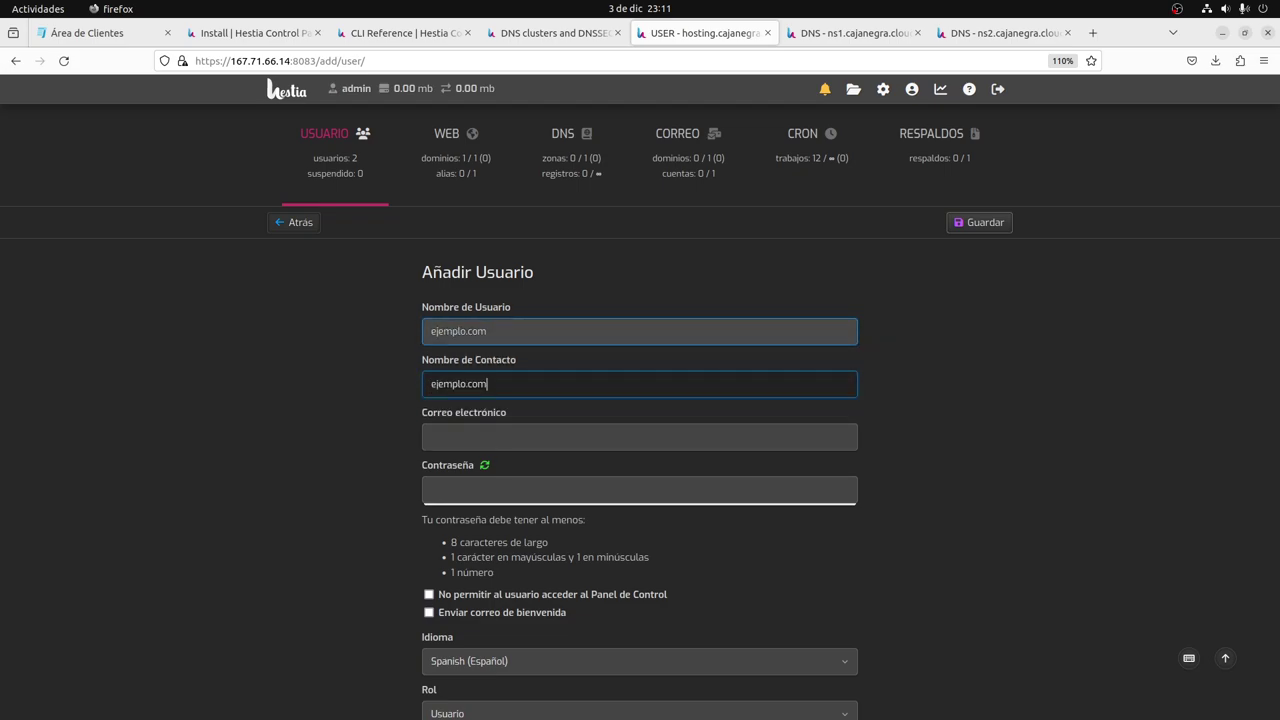
pyautogui.press('Tab')
pyautogui.press('Down')
pyautogui.press('Down')
pyautogui.press('Down')
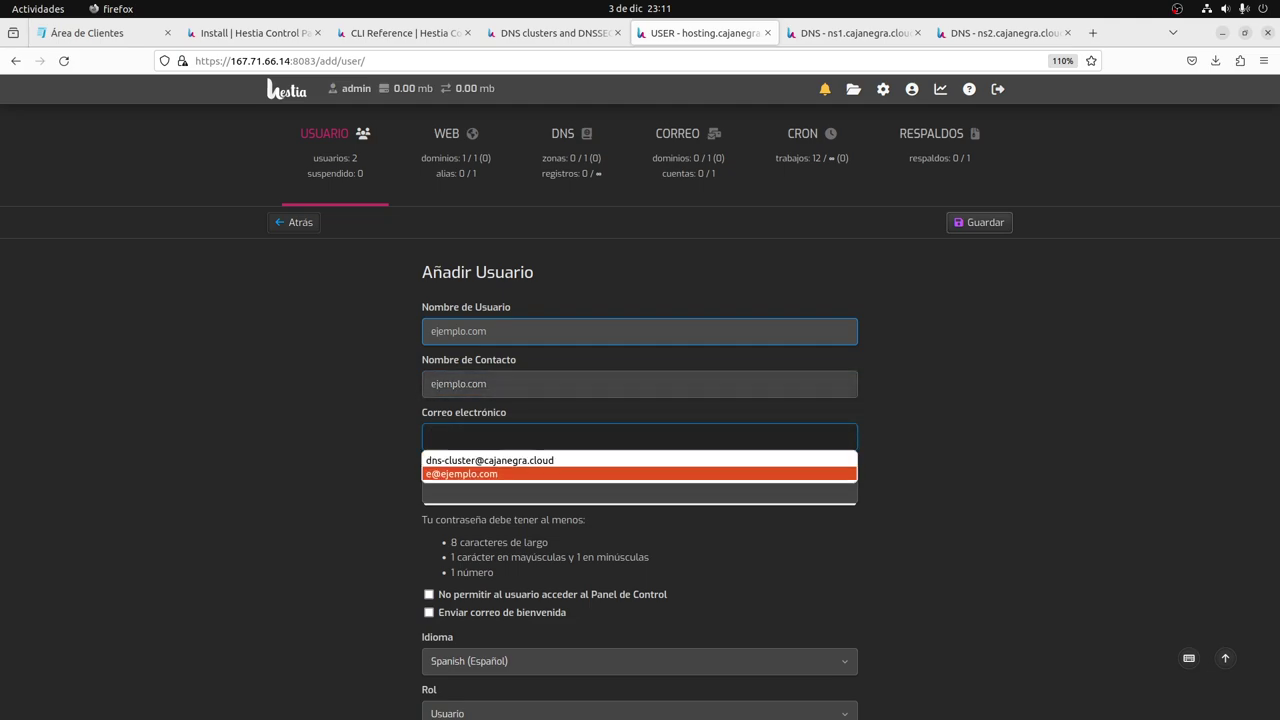
pyautogui.press('Return')
pyautogui.press('Tab')
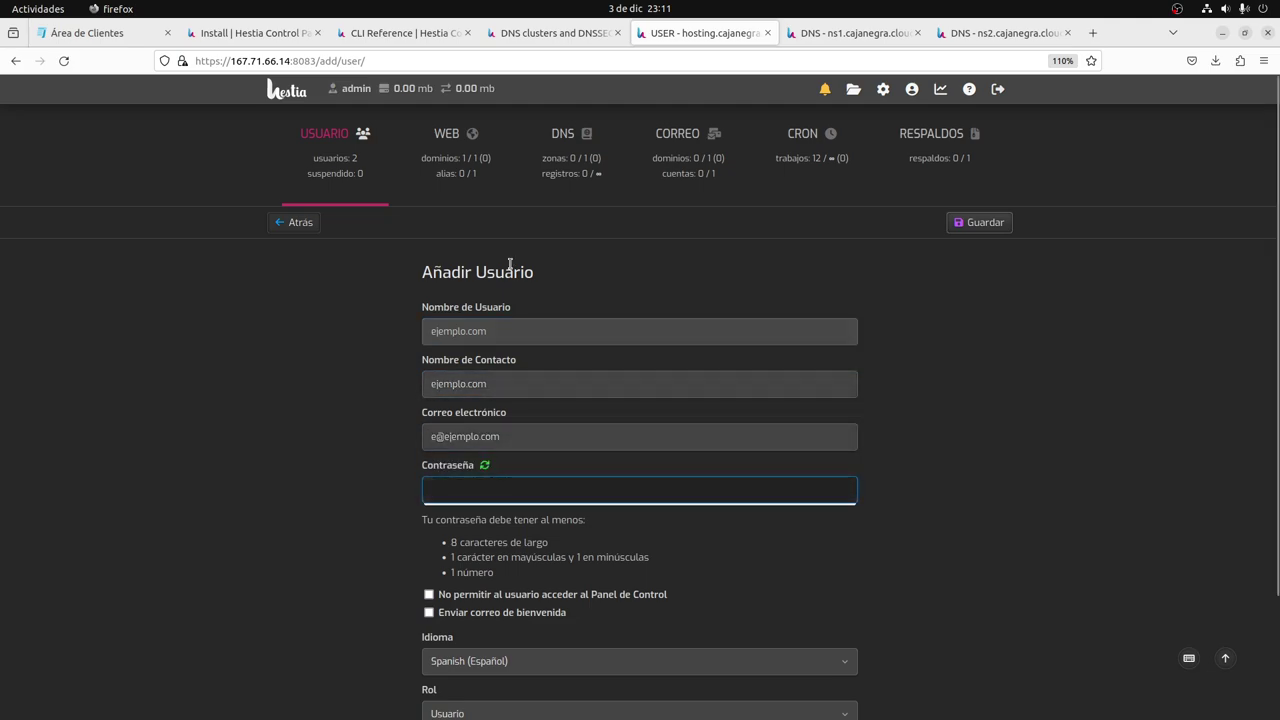
# Generate a random password, keep the Usuario role, save, and log in as ejemplo.com.
pyautogui.click(484, 465)
pyautogui.scroll(-2, 440, 520)
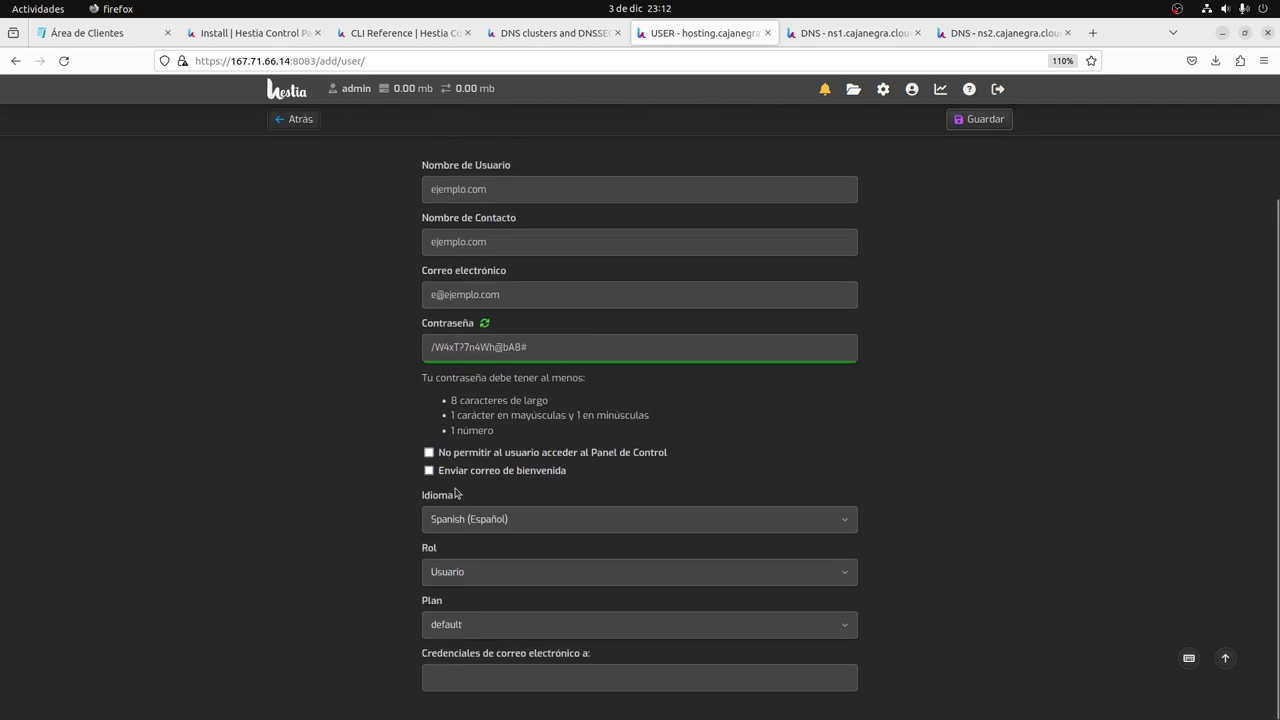
pyautogui.click(465, 573)
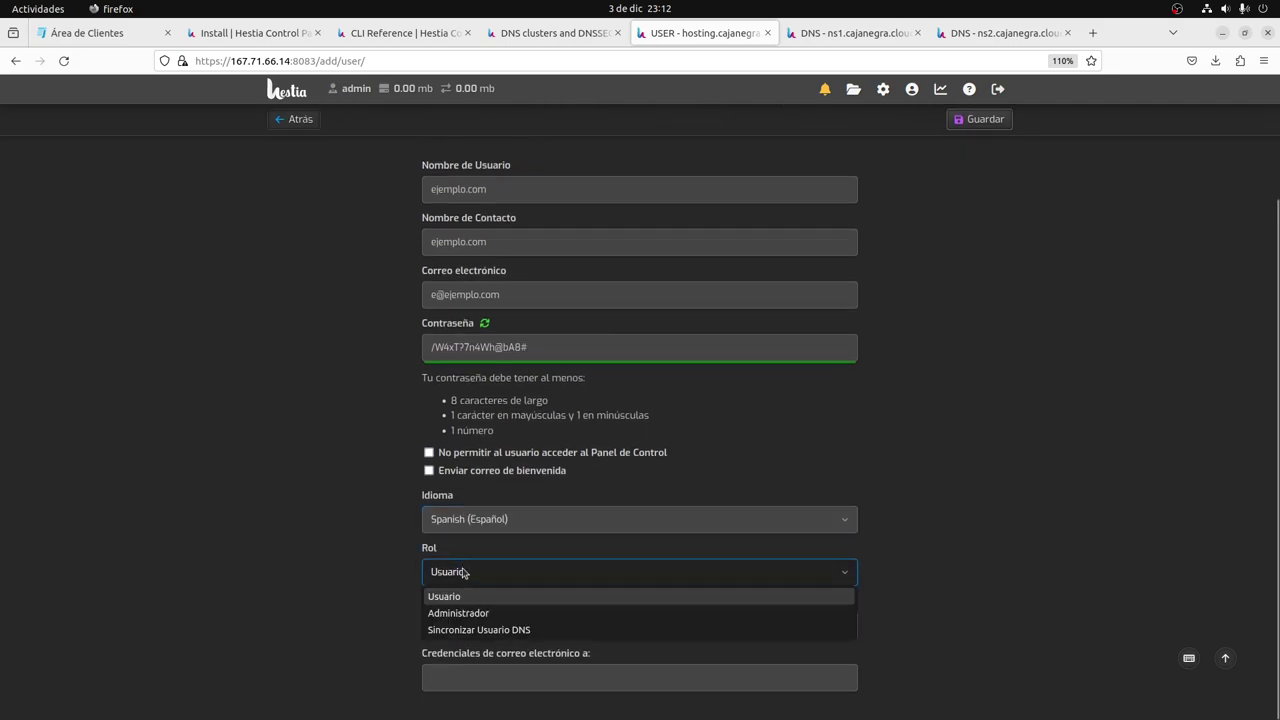
pyautogui.click(465, 573)
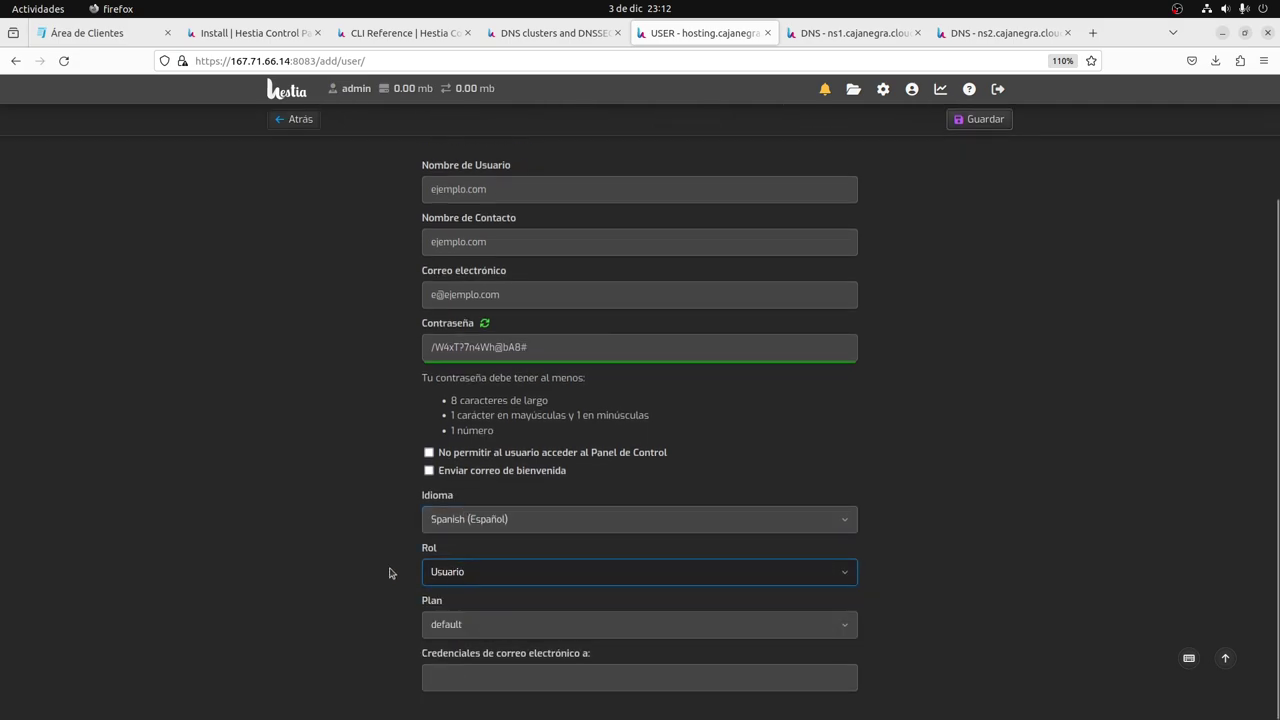
pyautogui.click(985, 121)
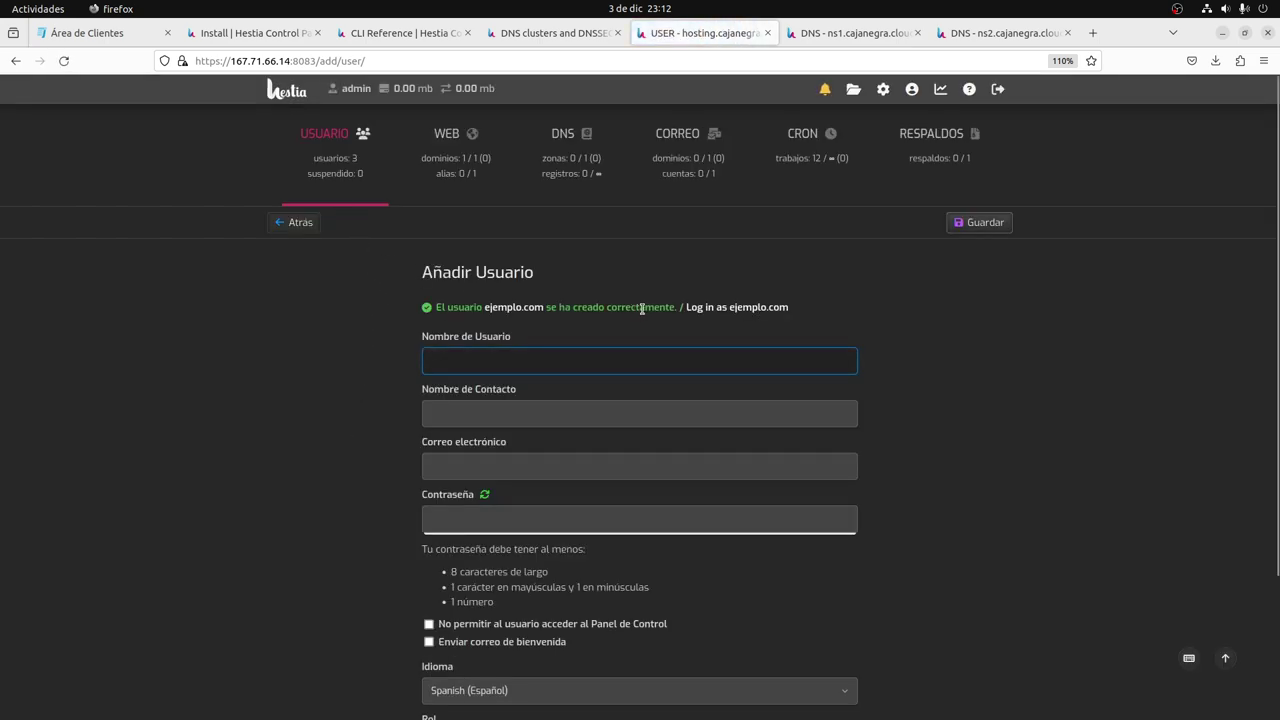
pyautogui.click(718, 312)
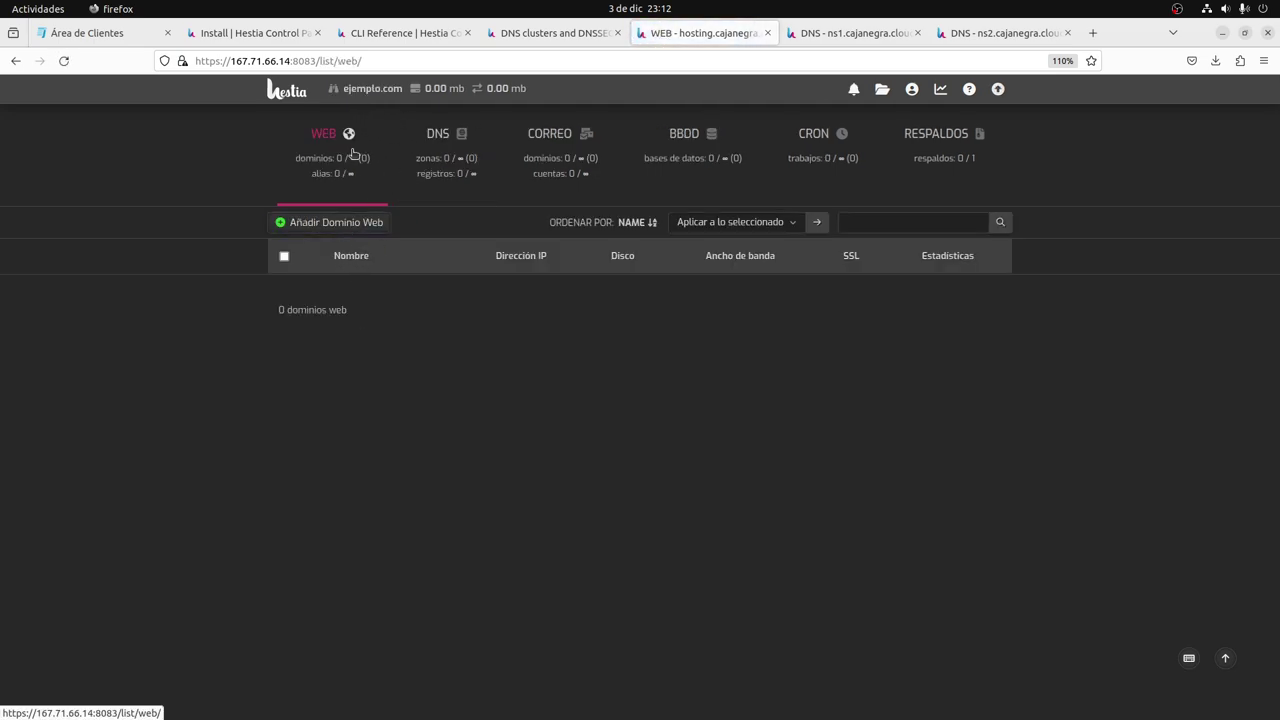
# Enter ejemplo.com as the new web domain and assign it IP 167.71.66.14.
pyautogui.click(329, 222)
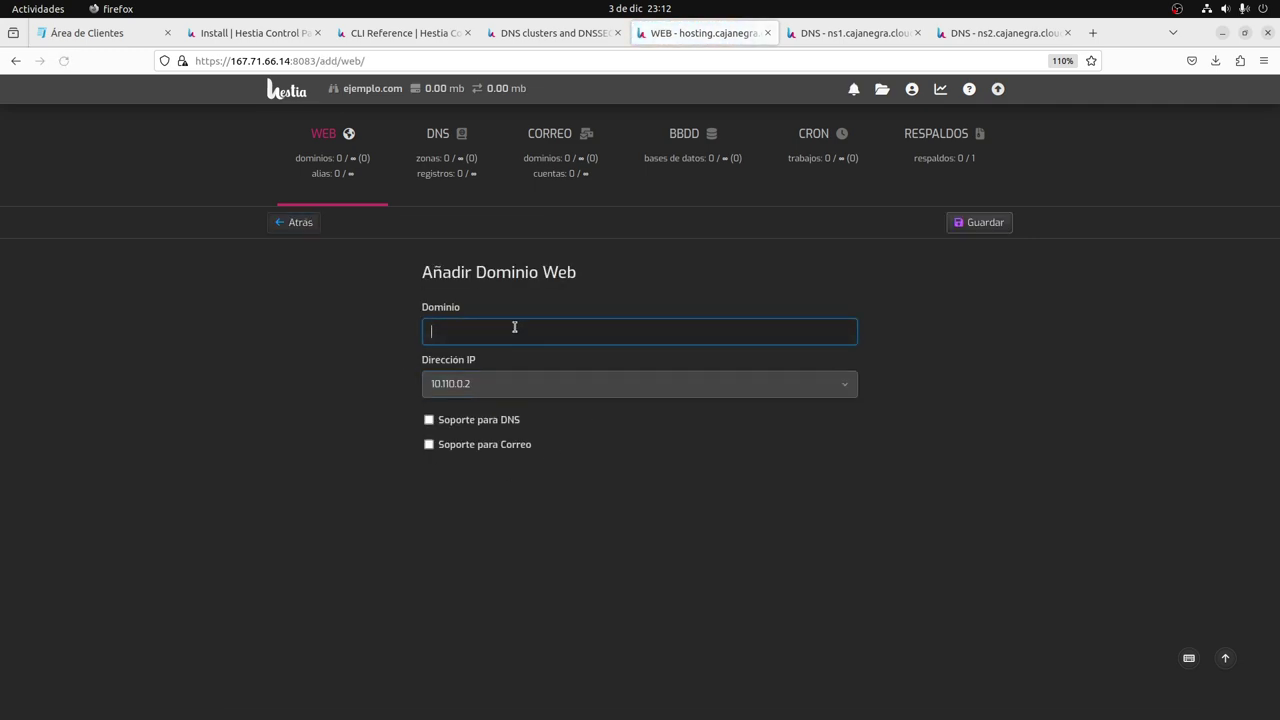
pyautogui.click(514, 327)
pyautogui.click(510, 360)
pyautogui.click(491, 383)
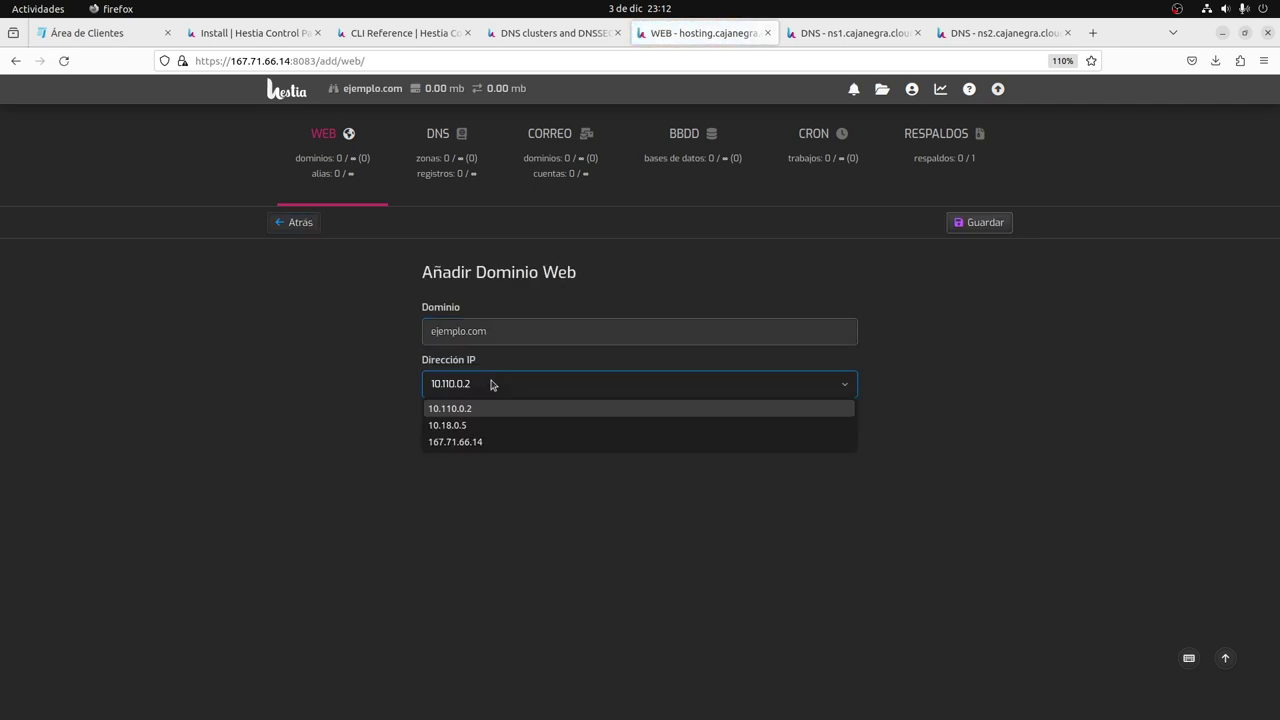
pyautogui.click(483, 442)
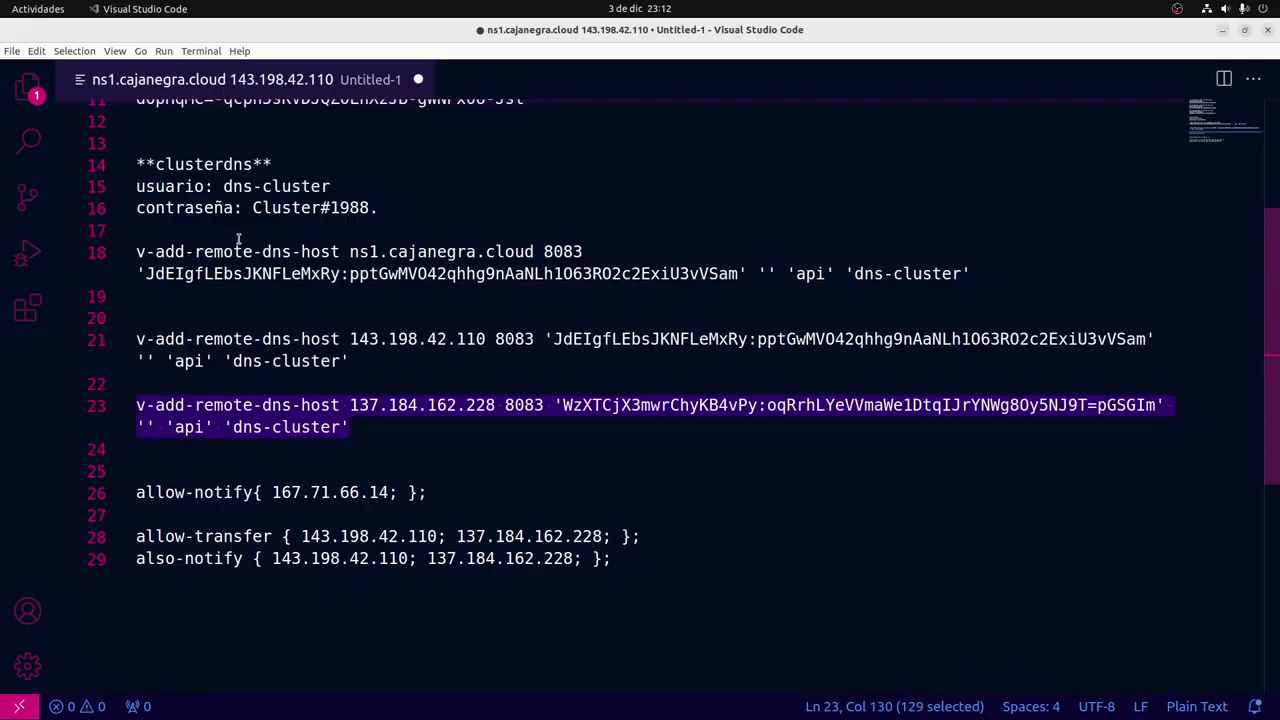
pyautogui.scroll(4, 240, 250)
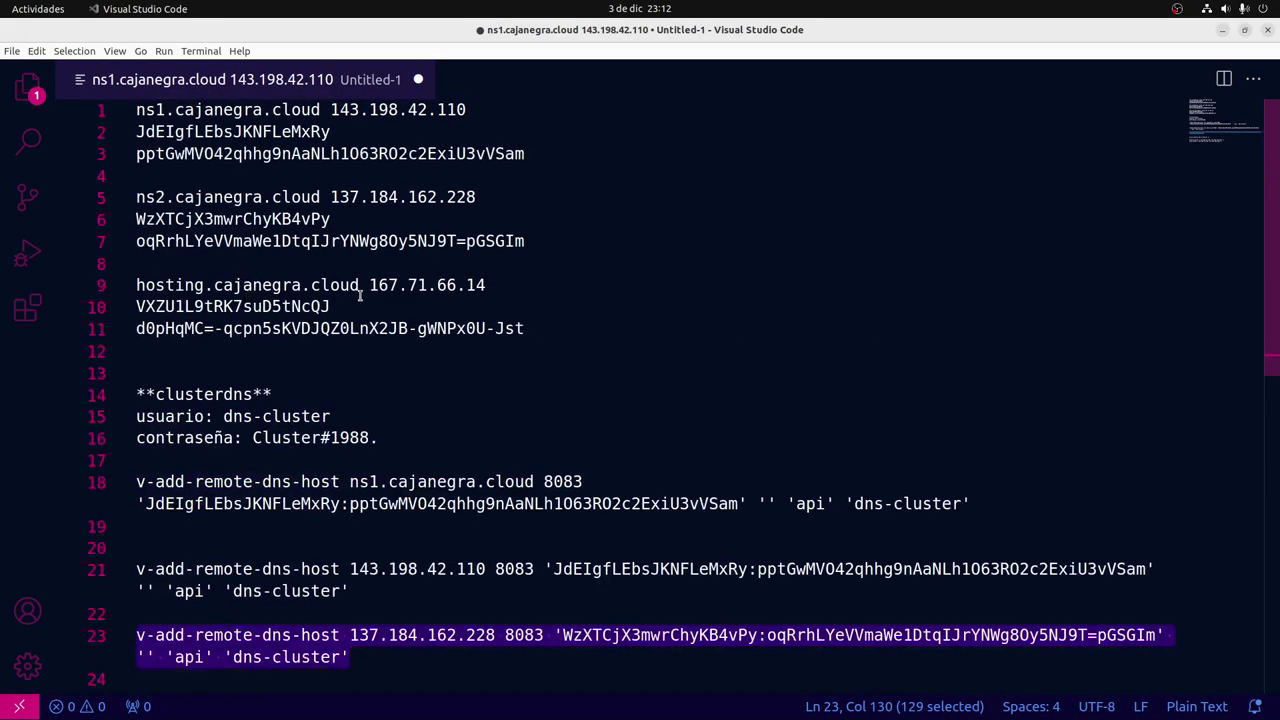
pyautogui.moveTo(486, 286); pyautogui.dragTo(369, 285)
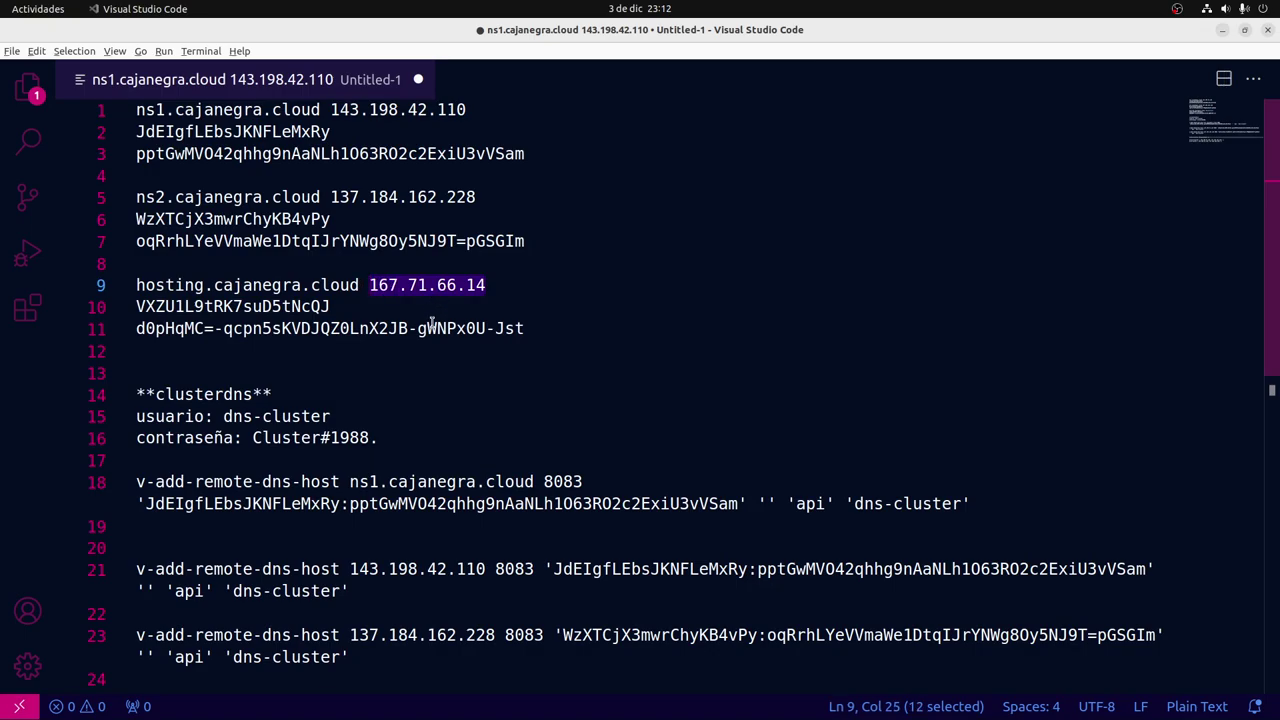
# Enable Soporte para DNS and Soporte para Correo and save the ejemplo.com domain.
pyautogui.hotkey('ctrl', 'alt', 'Right')
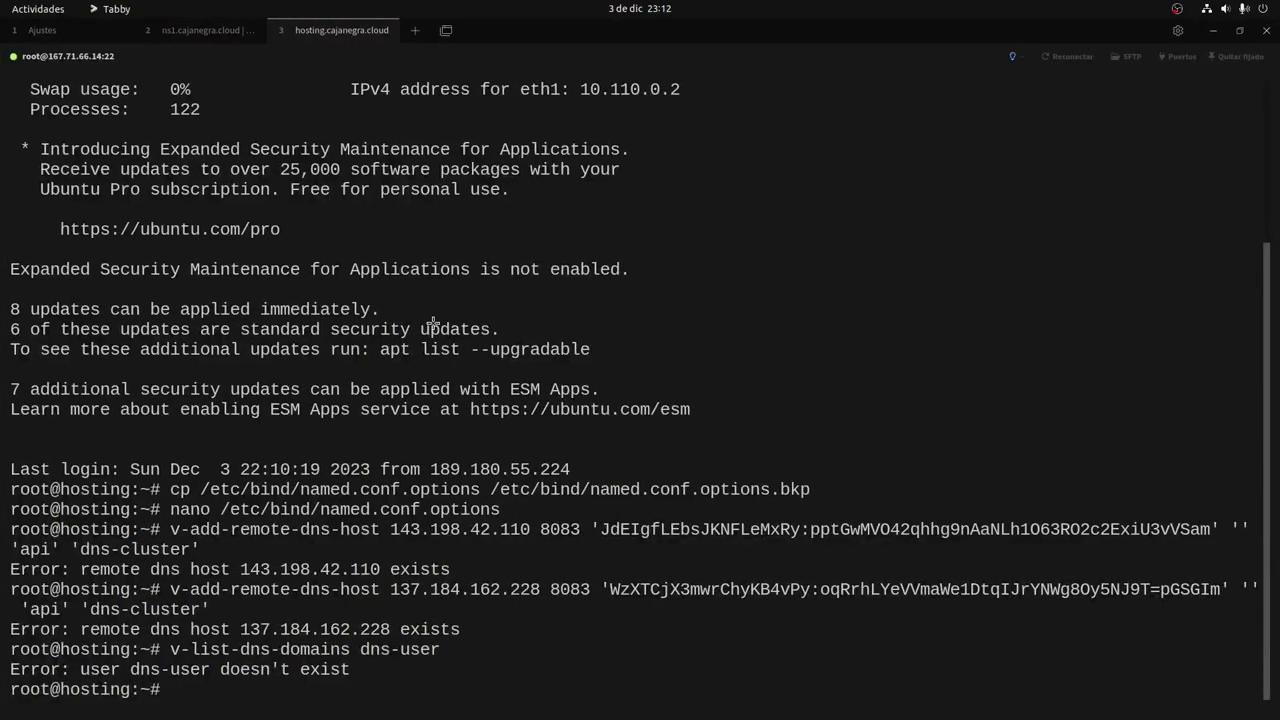
pyautogui.hotkey('ctrl', 'alt', 'Left')
pyautogui.hotkey('alt', 'Tab')
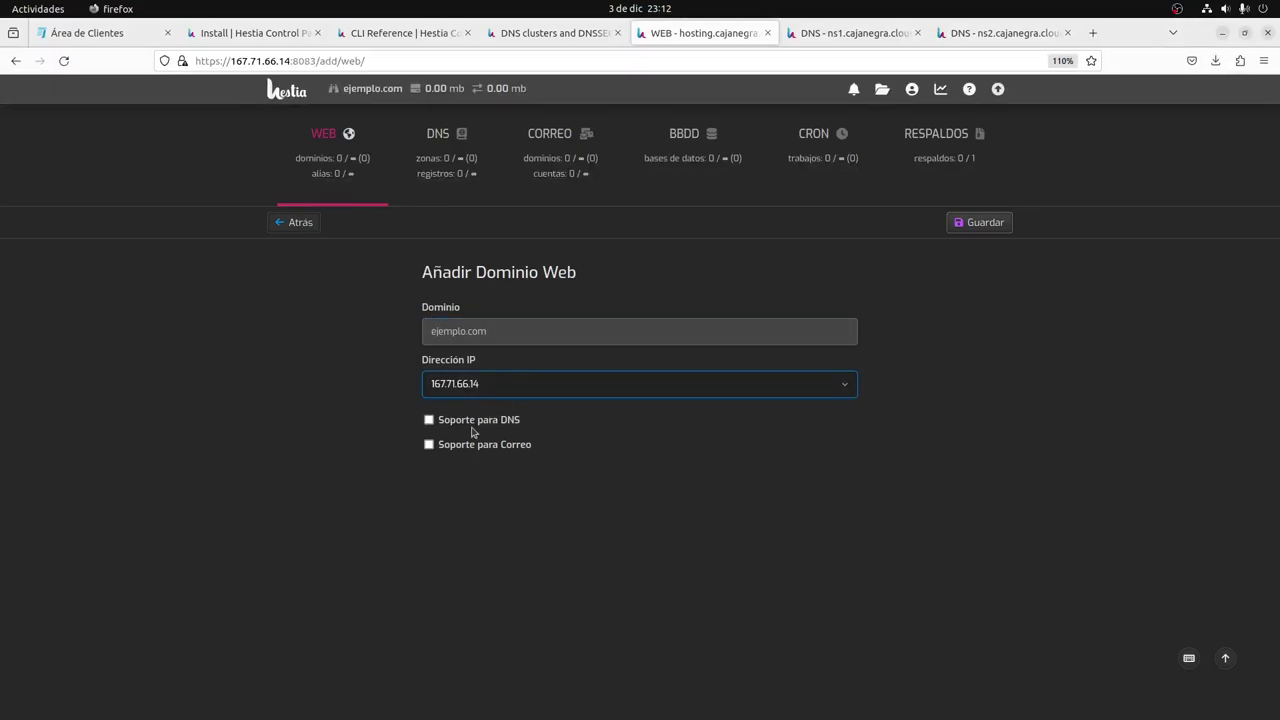
pyautogui.click(458, 421)
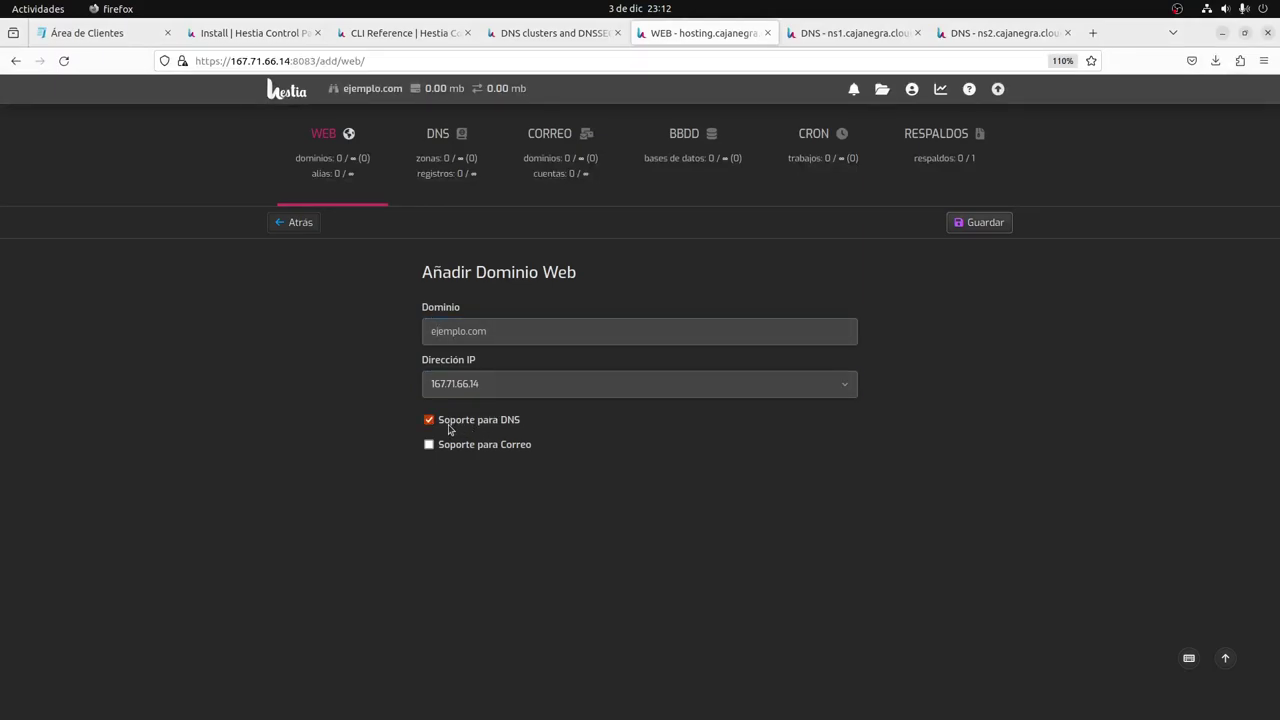
pyautogui.click(442, 447)
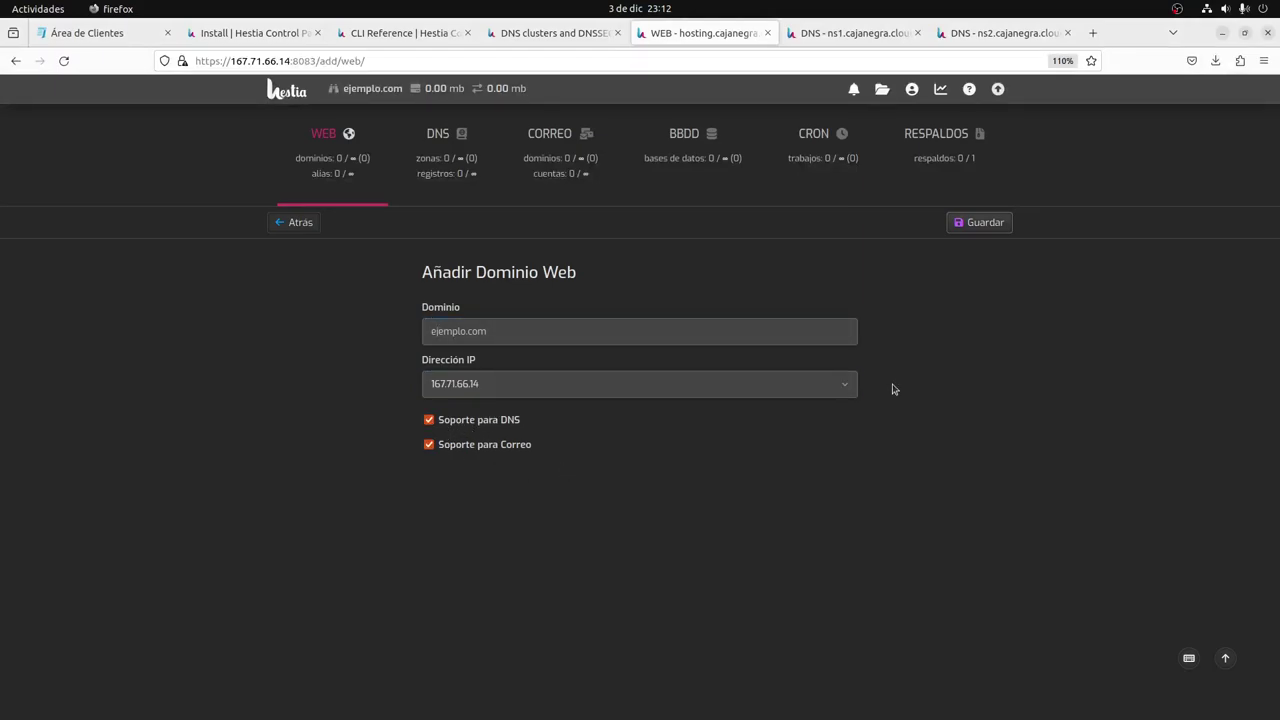
pyautogui.click(986, 224)
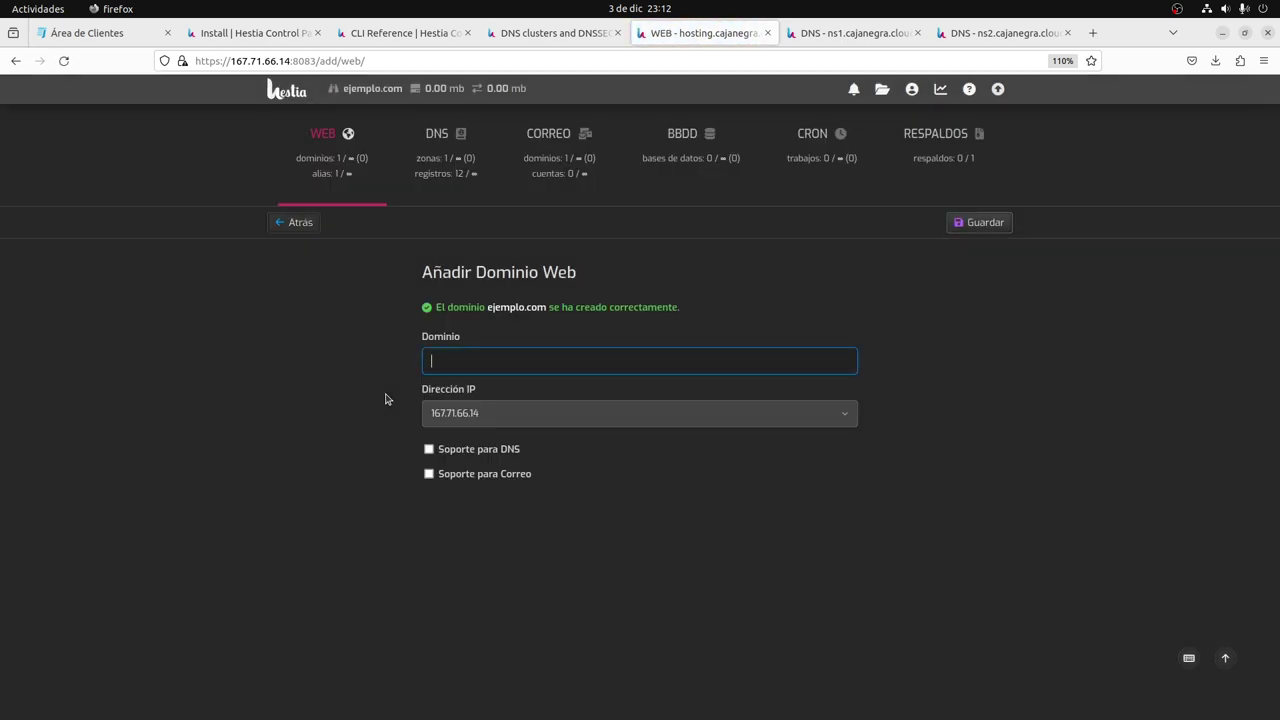
pyautogui.hotkey('alt', 'Tab')
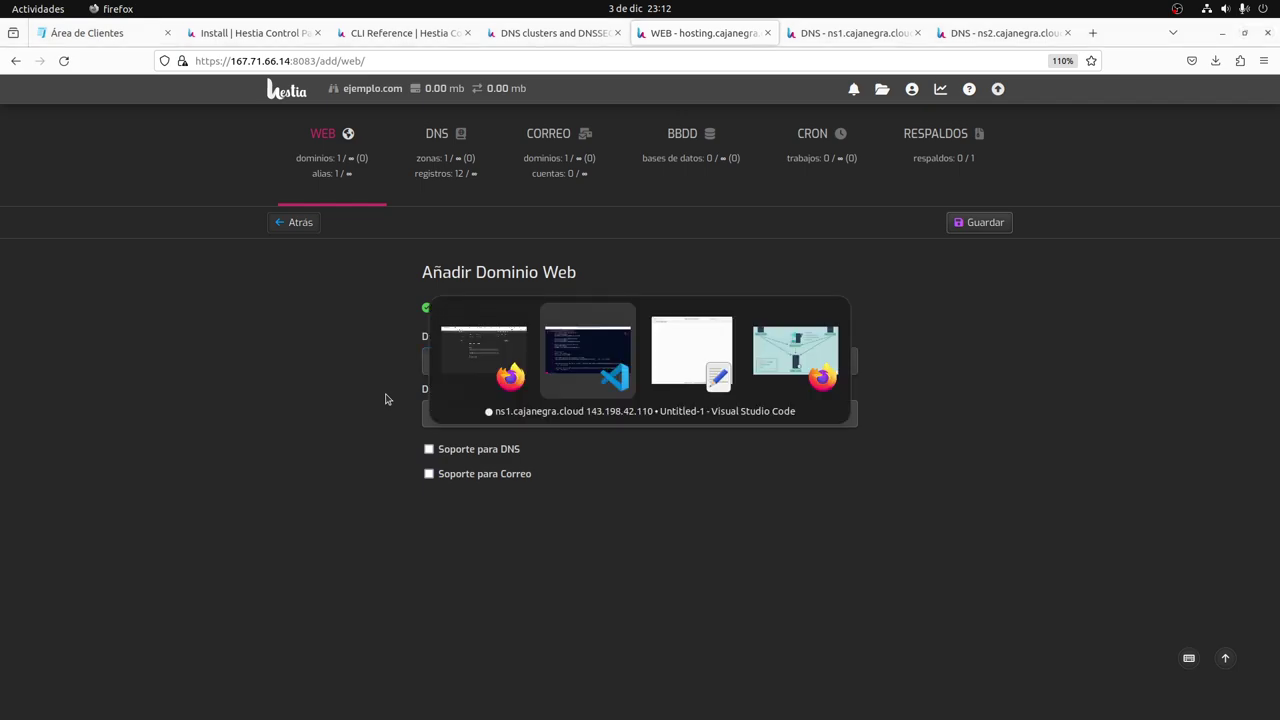
# Clear the hosting terminal and rerun the dns-user DNS domain listing.
pyautogui.hotkey('alt', 'Tab')
pyautogui.hotkey('alt', 'Tab')
pyautogui.hotkey('alt', 'Tab')
pyautogui.hotkey('ctrl', 'alt', 'Right')
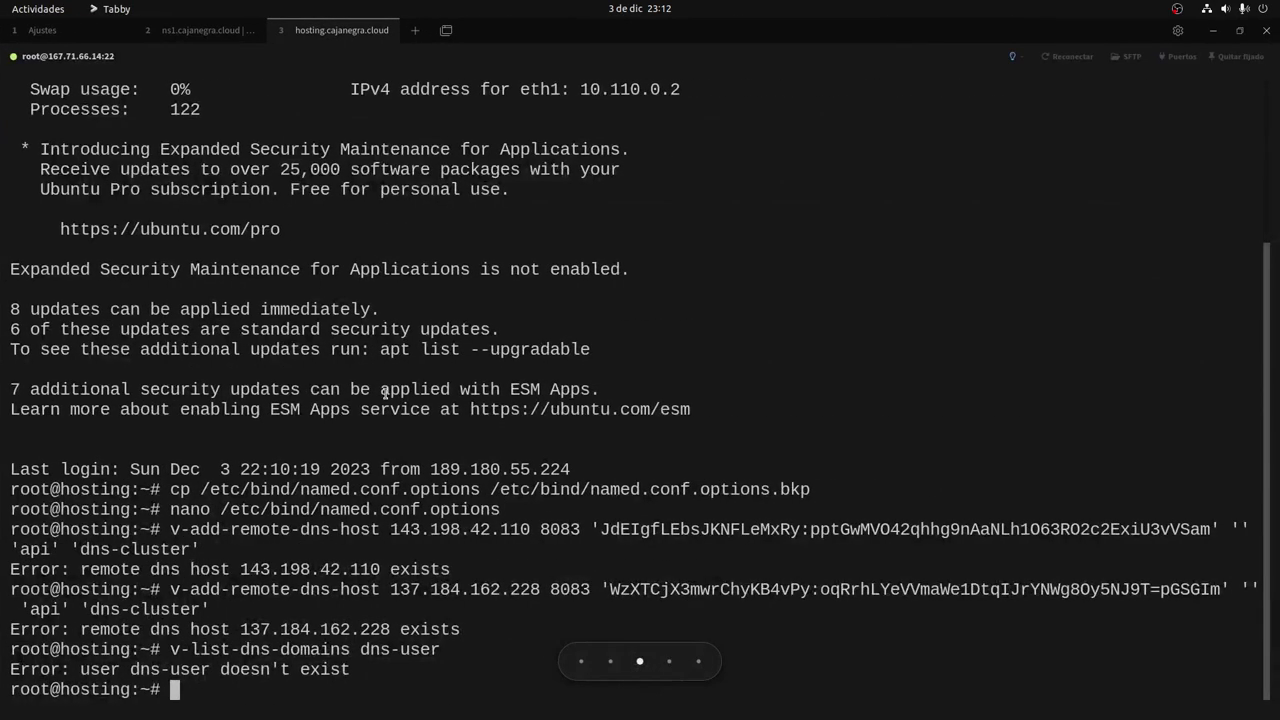
pyautogui.press('Up')
pyautogui.hotkey('ctrl', 'l')
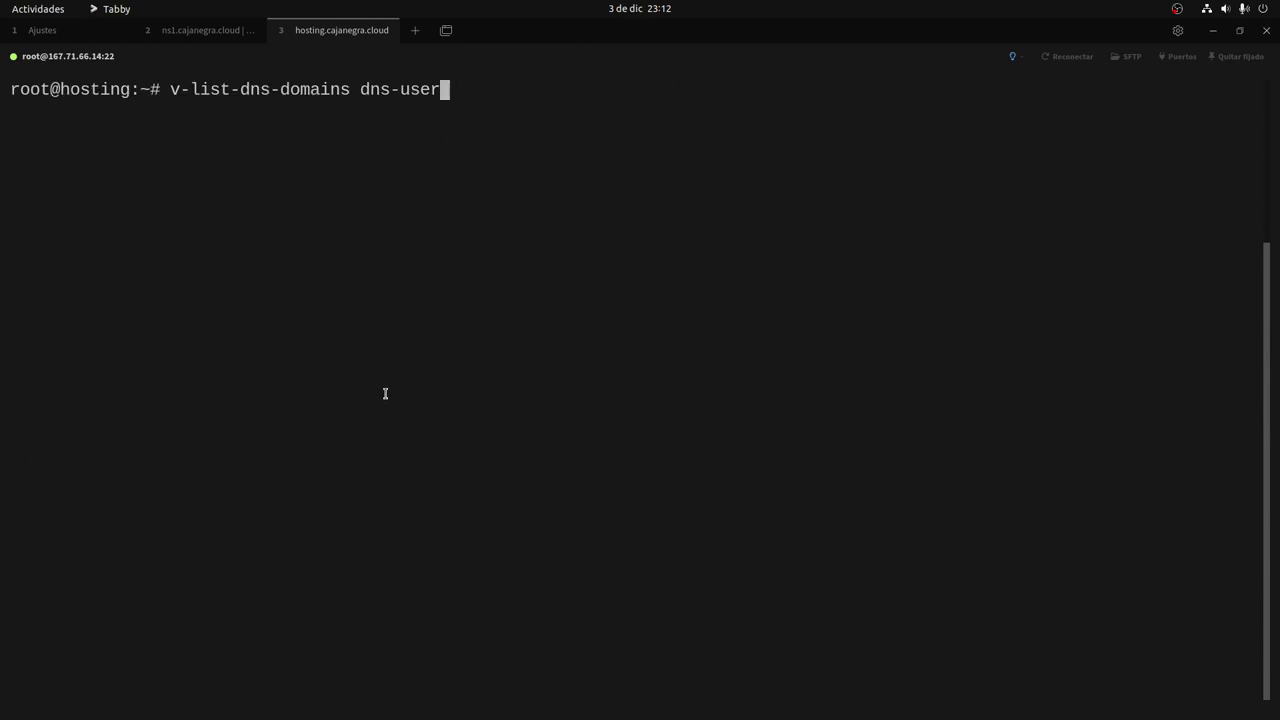
pyautogui.press('Return')
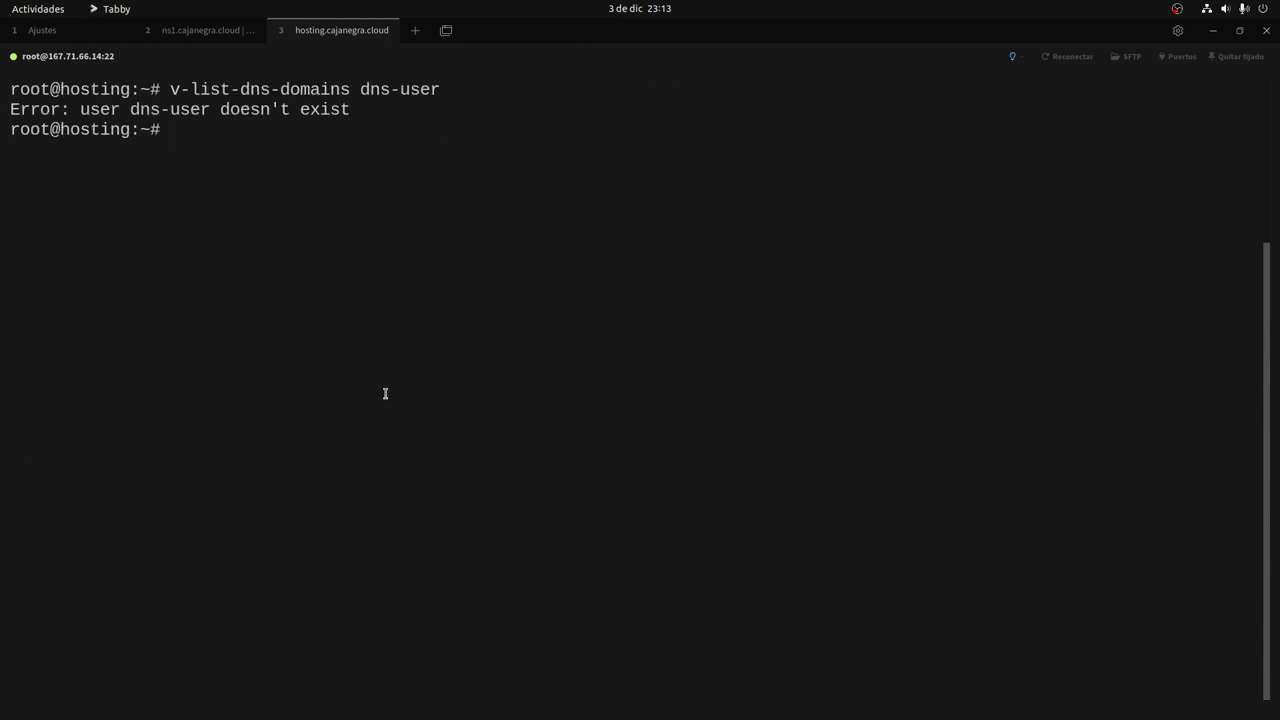
pyautogui.press('super+Page_Up')
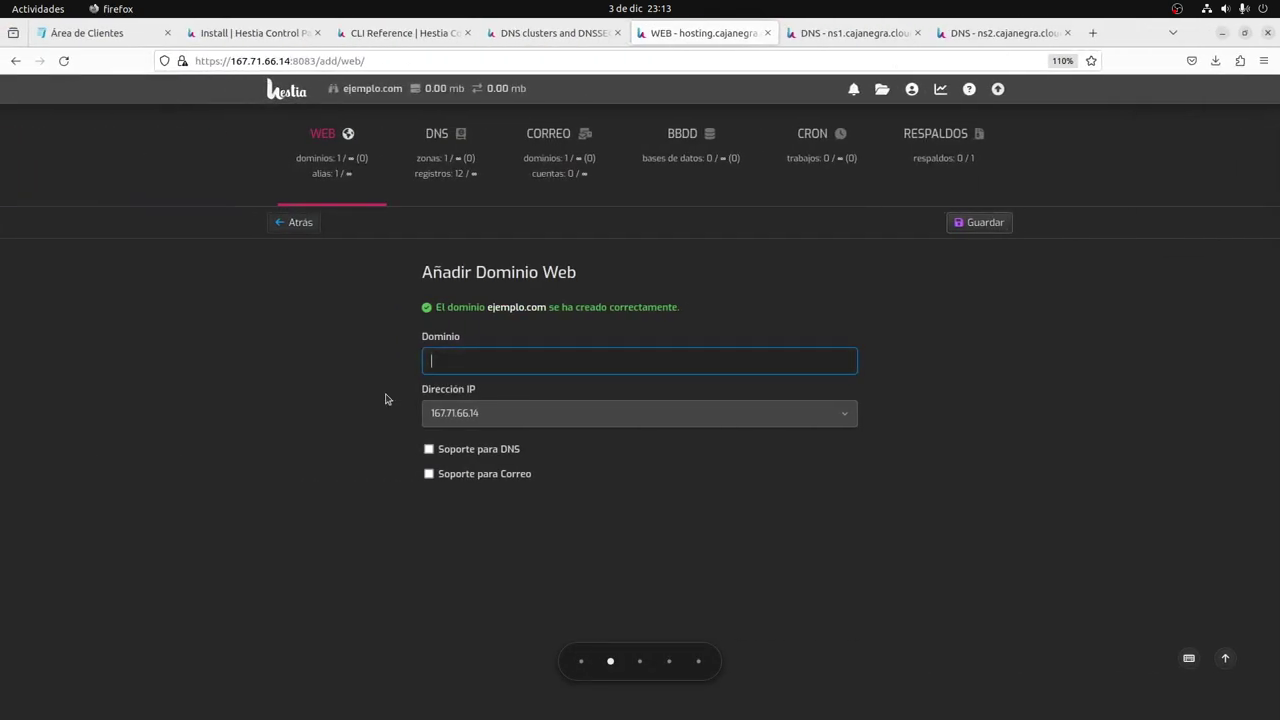
pyautogui.press('super+Page_Down')
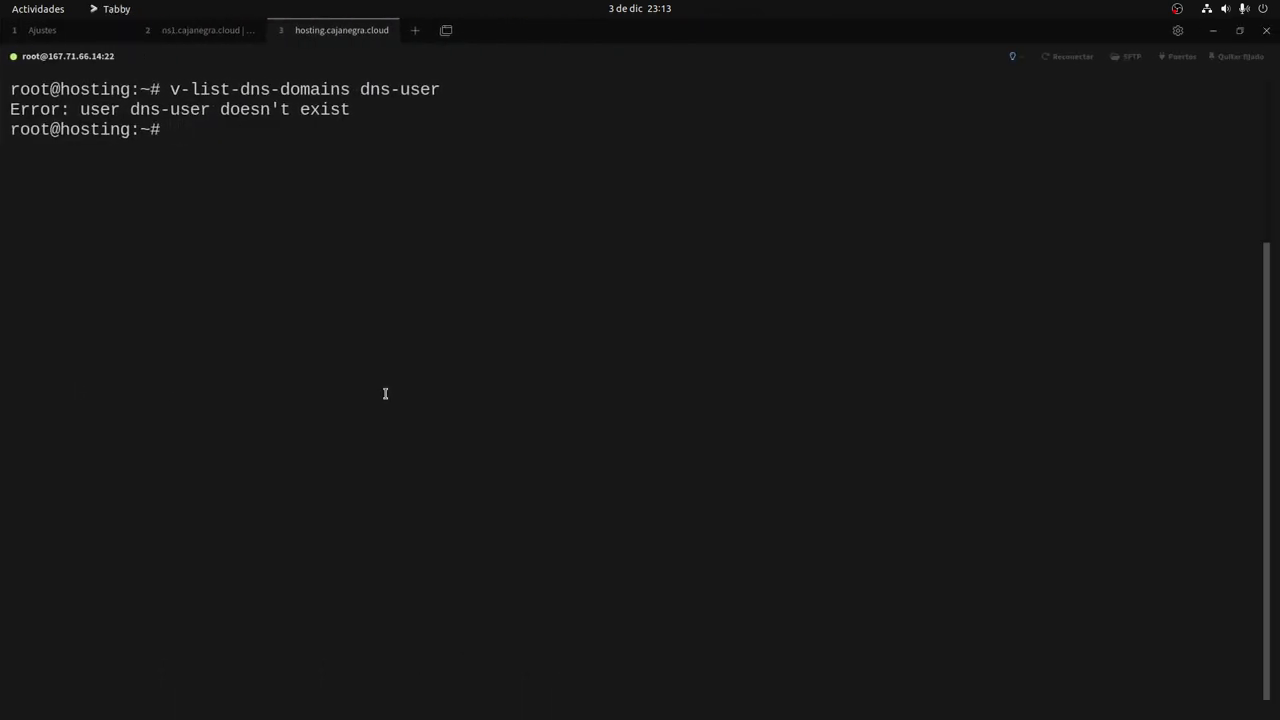
pyautogui.press('Up')
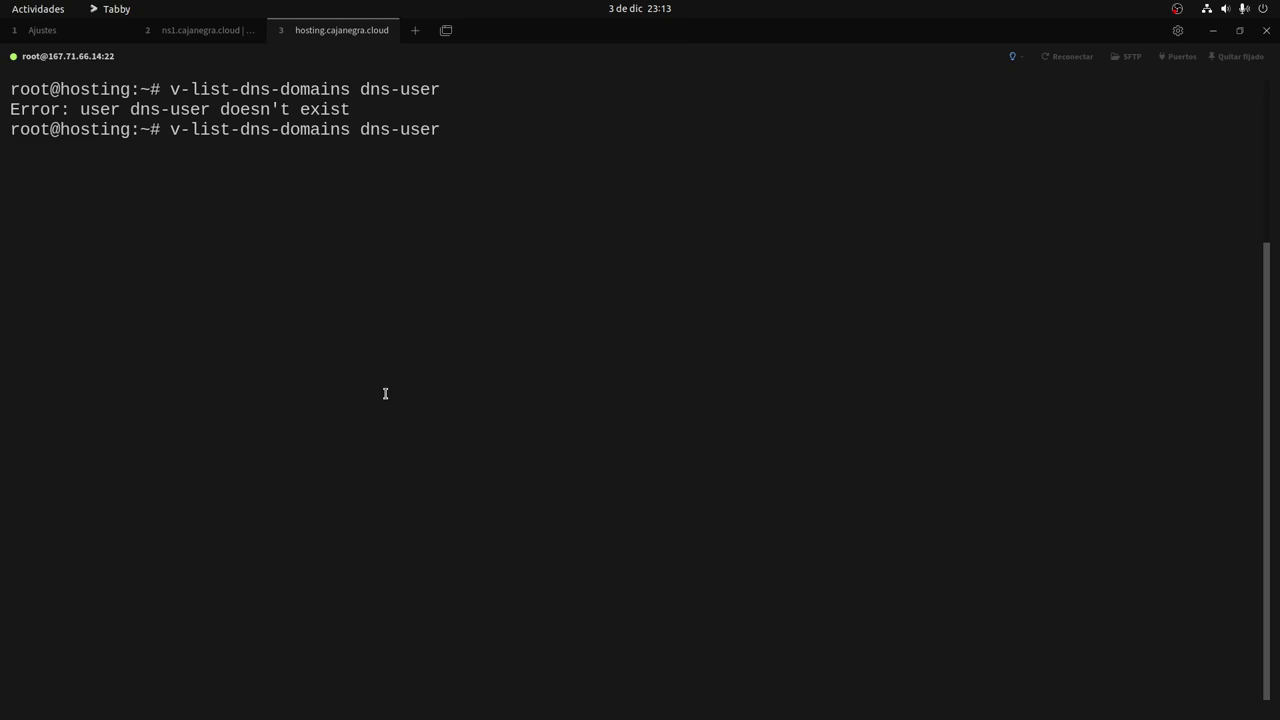
pyautogui.hotkey('alt', 'Tab')
# Check the ns1 user list and the dns-user argument in the DNS cluster guide.
pyautogui.hotkey('ctrl', 'Tab')
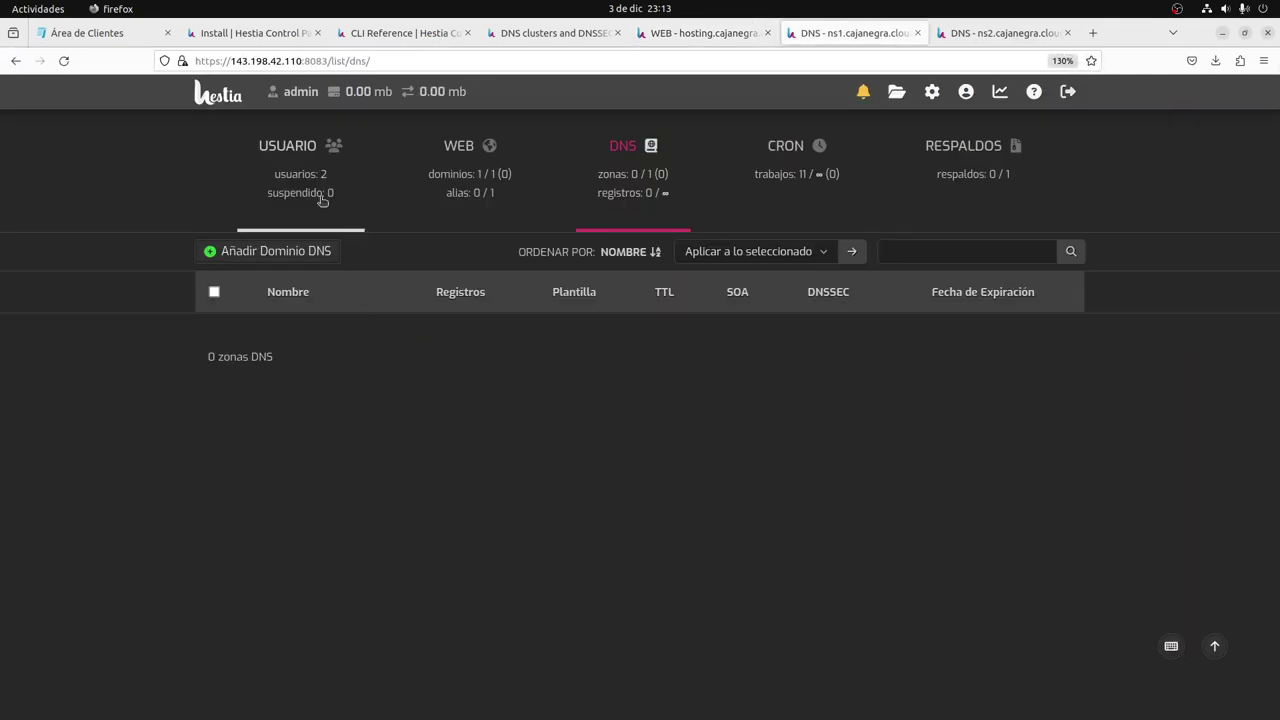
pyautogui.click(322, 200)
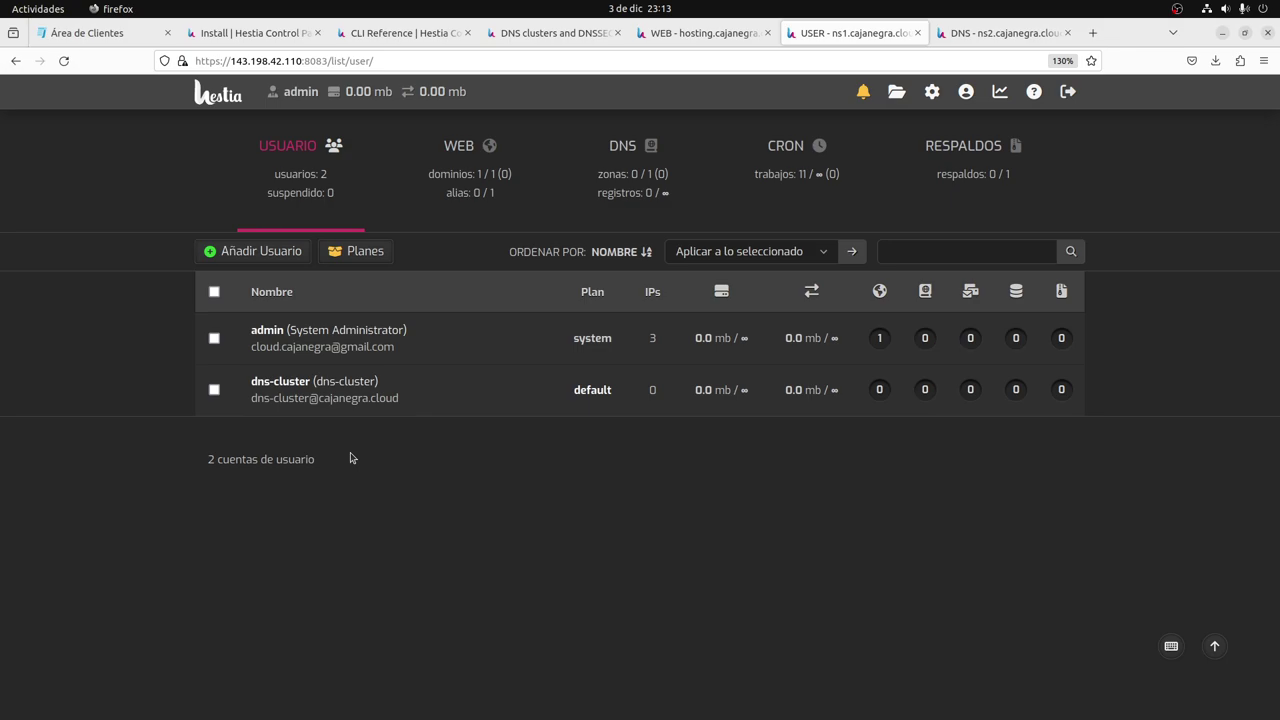
pyautogui.hotkey('ctrl', 'shift', 'Tab')
pyautogui.hotkey('ctrl', 'shift', 'Tab')
pyautogui.hotkey('ctrl', 'shift', 'Tab')
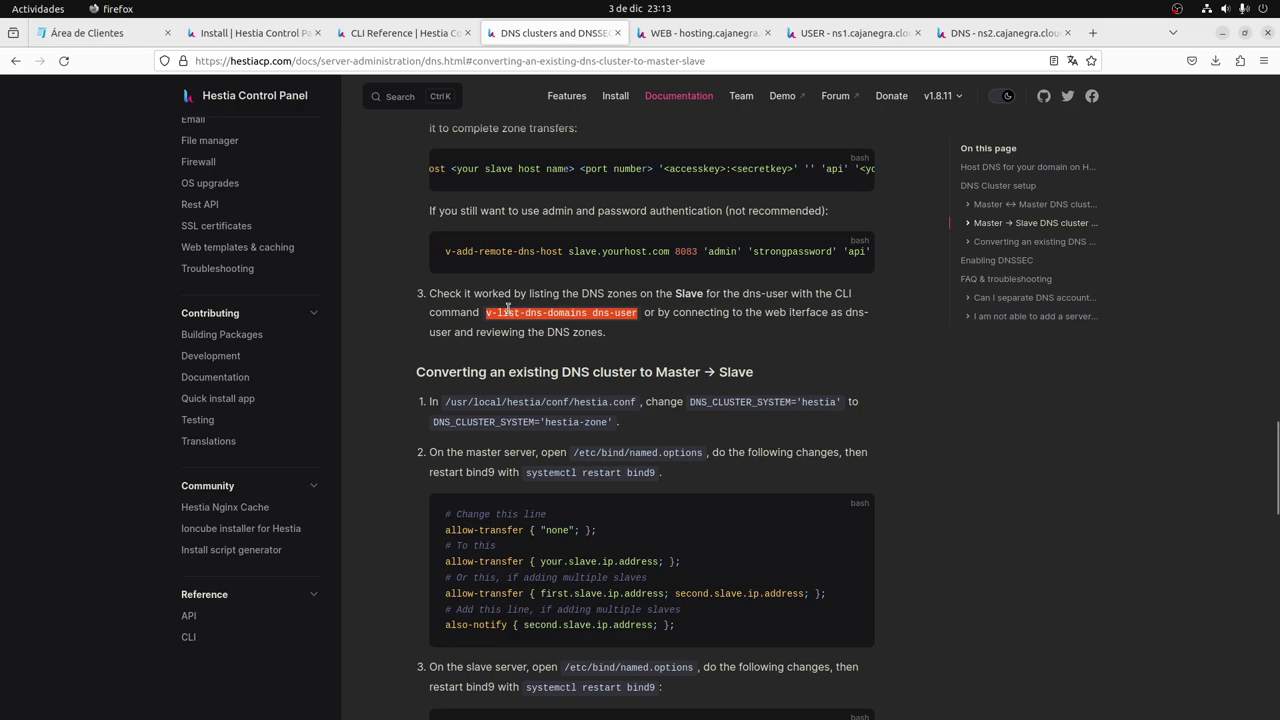
pyautogui.click(585, 313)
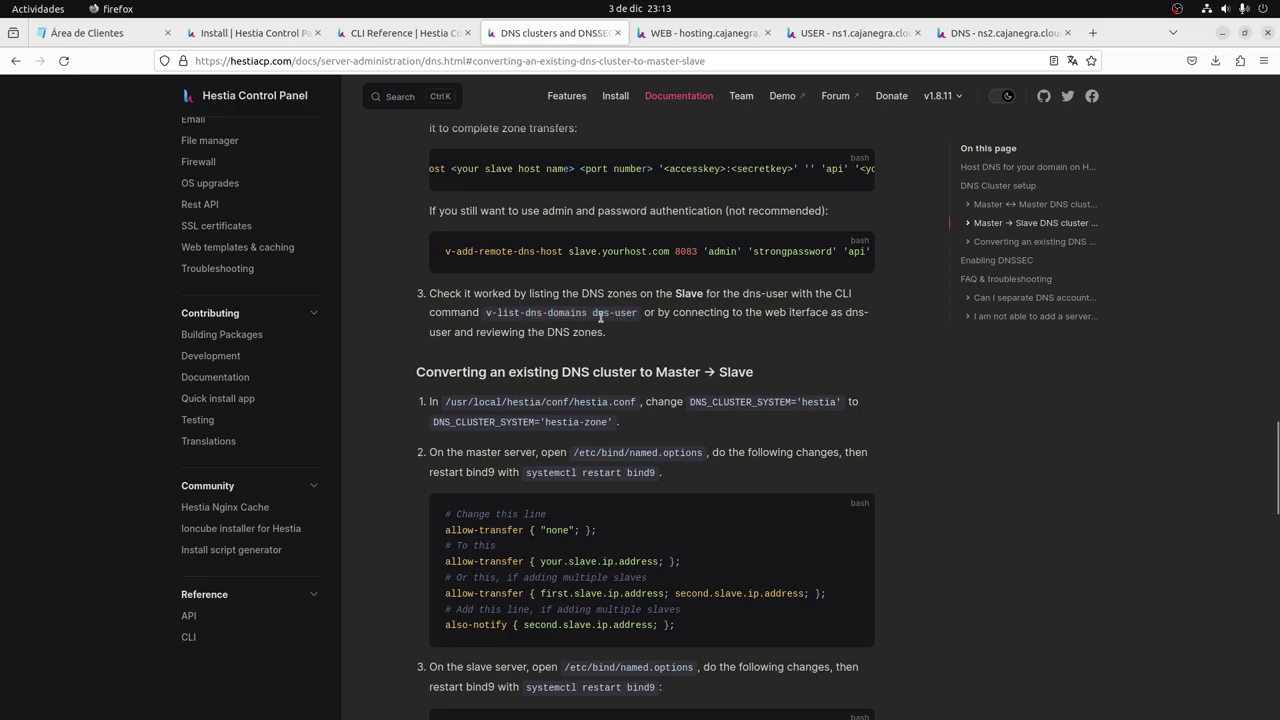
pyautogui.moveTo(593, 314); pyautogui.dragTo(637, 321)
pyautogui.press('super+Page_Up')
pyautogui.press('super+Page_Down')
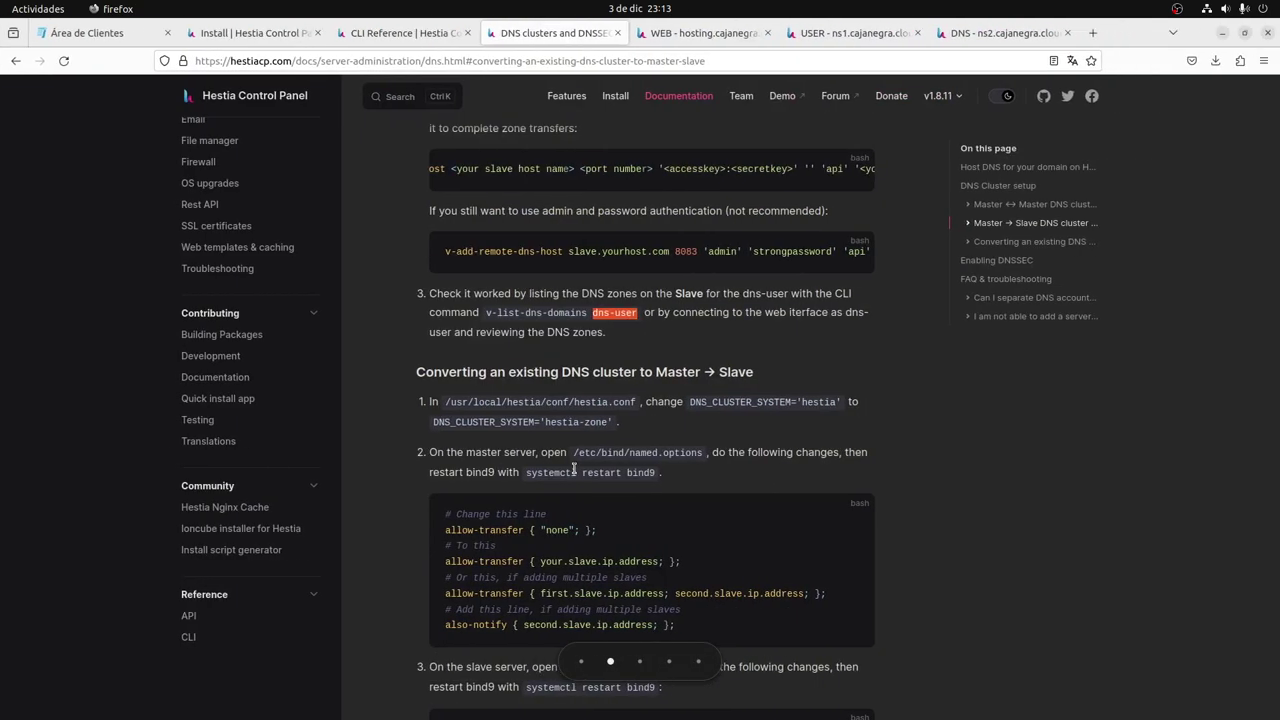
pyautogui.press('super+Page_Down')
pyautogui.press('super+Page_Up')
pyautogui.press('super+Page_Down')
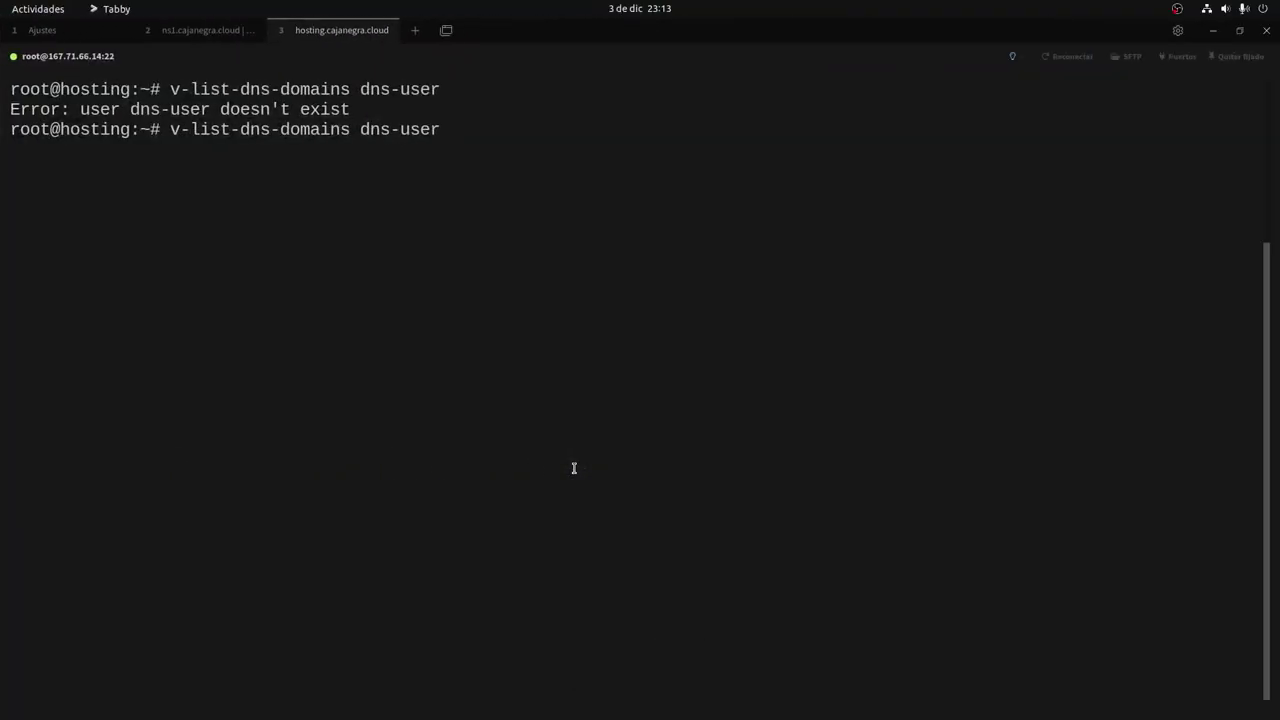
# Run v-list-dns-domains ejemplo.com on hosting and copy the command.
pyautogui.press('BackSpace')
pyautogui.press('BackSpace')
pyautogui.press('BackSpace')
pyautogui.press('BackSpace')
pyautogui.press('BackSpace')
pyautogui.press('BackSpace')
pyautogui.press('BackSpace')
pyautogui.press('BackSpace')
pyautogui.press('BackSpace')
pyautogui.write('ejemplo.com')
pyautogui.press('Return')
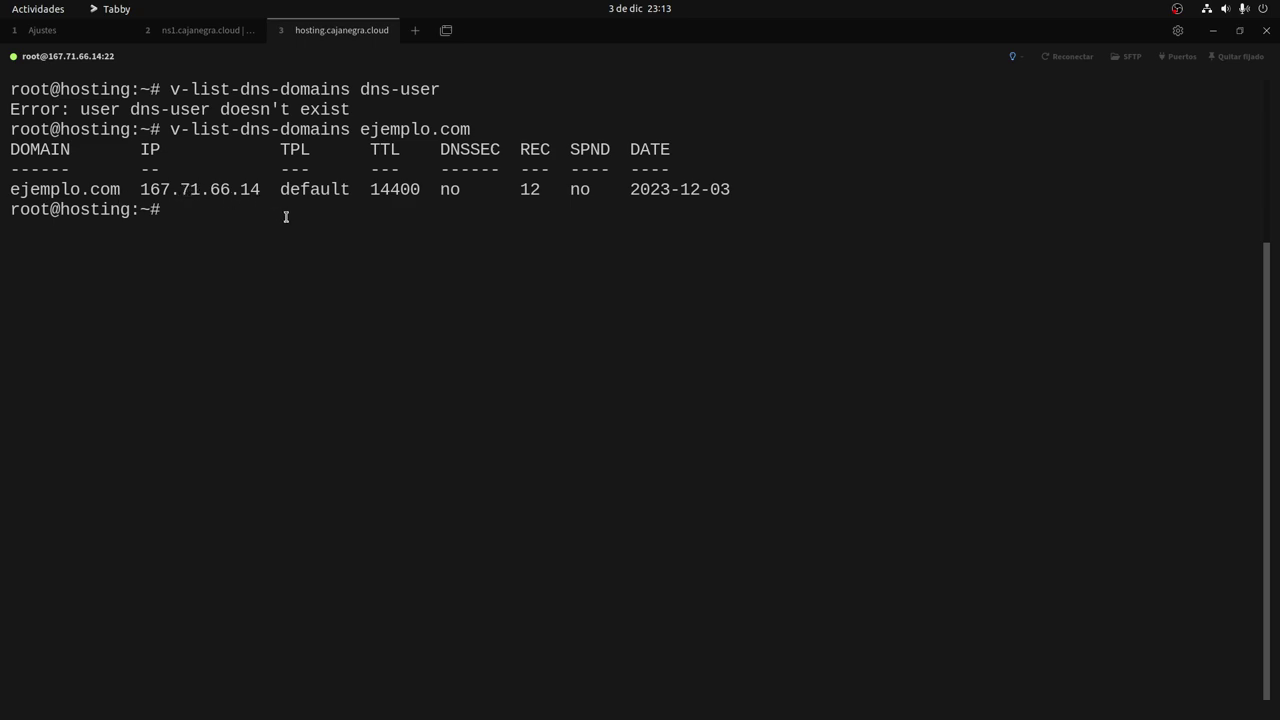
pyautogui.moveTo(170, 130); pyautogui.dragTo(474, 132)
pyautogui.rightClick(472, 133)
pyautogui.click(514, 149)
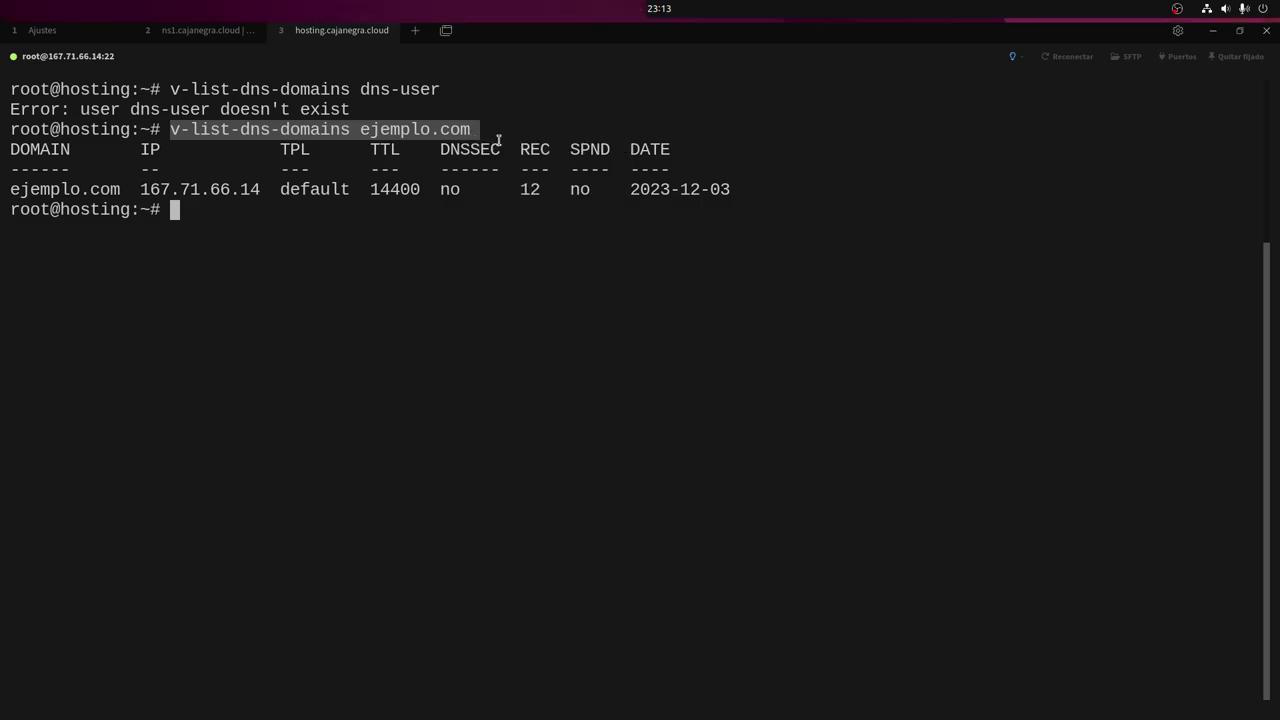
# Run the ejemplo.com listing in the ns2 and ns1 panes to check for the zone.
pyautogui.click(182, 31)
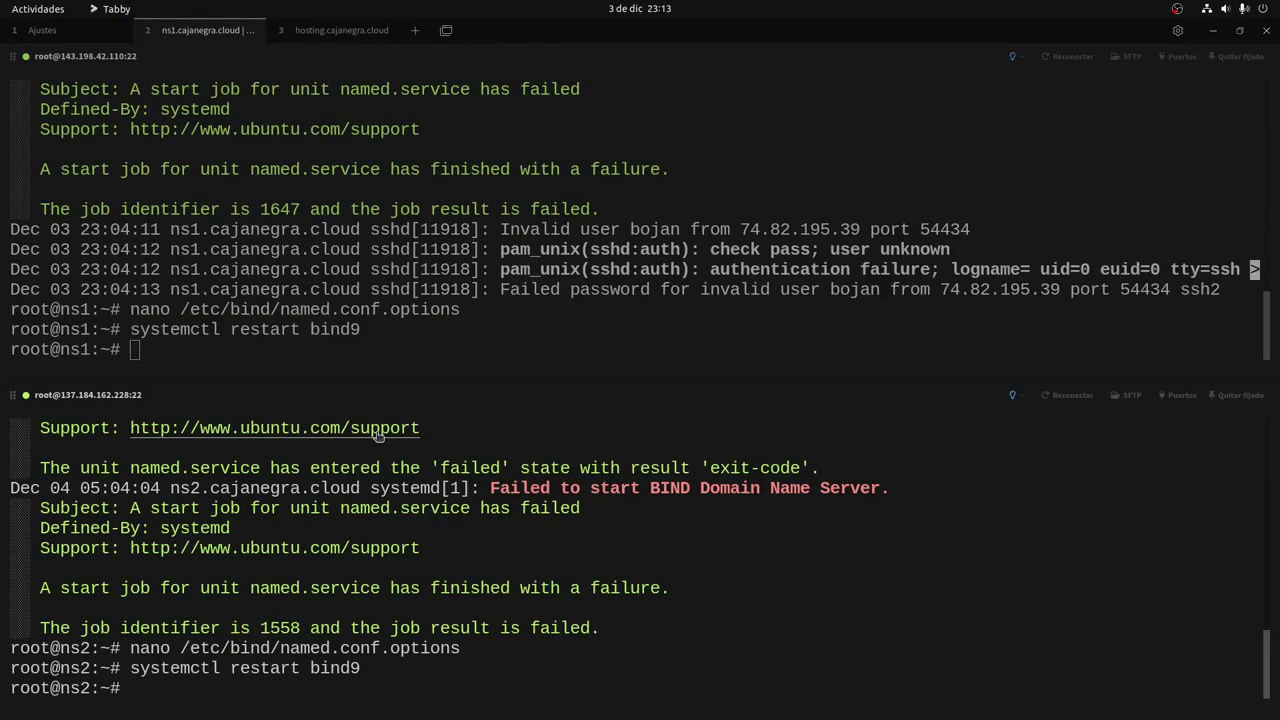
pyautogui.hotkey('ctrl', 'l')
pyautogui.hotkey('ctrl', 'shift', 'v')
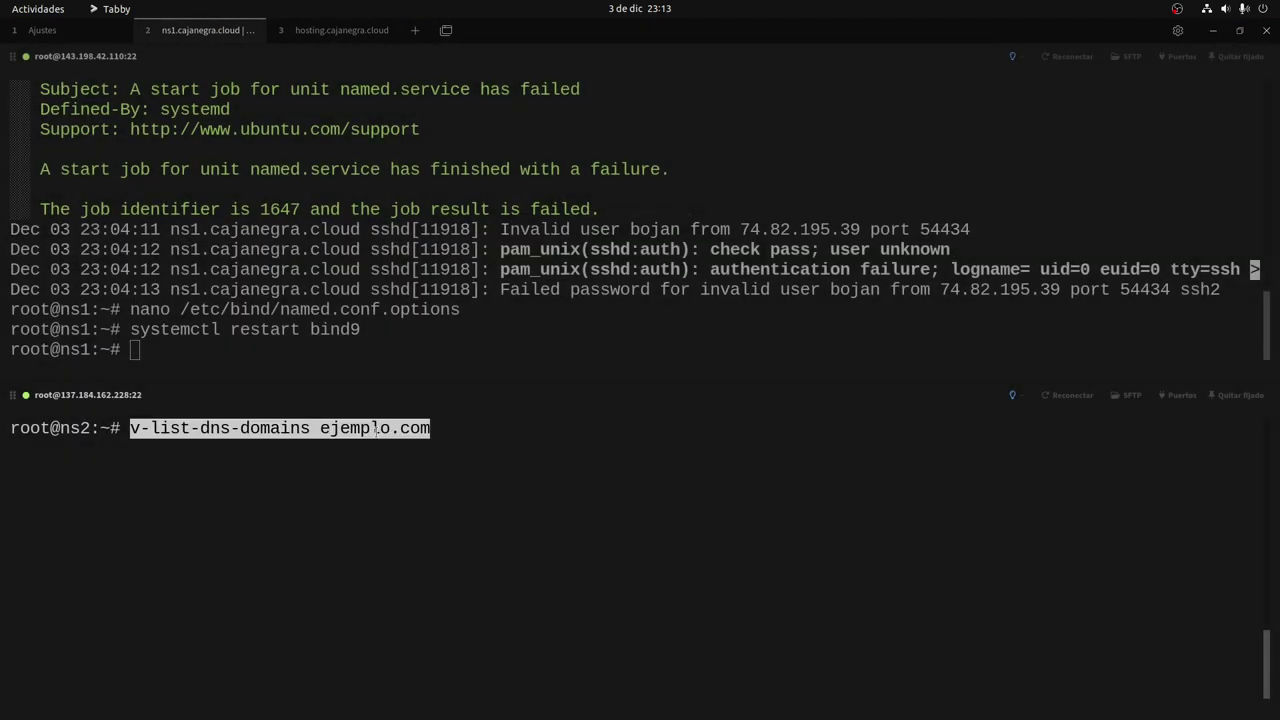
pyautogui.press('Return')
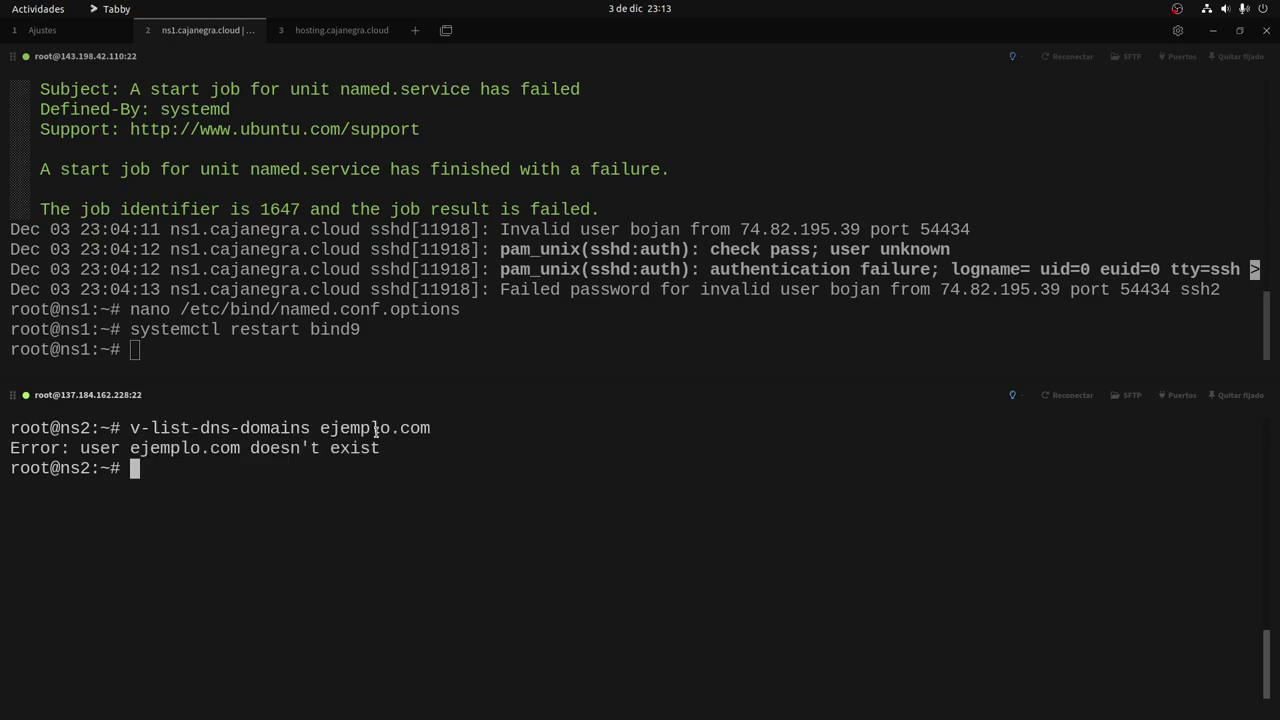
pyautogui.click(363, 352)
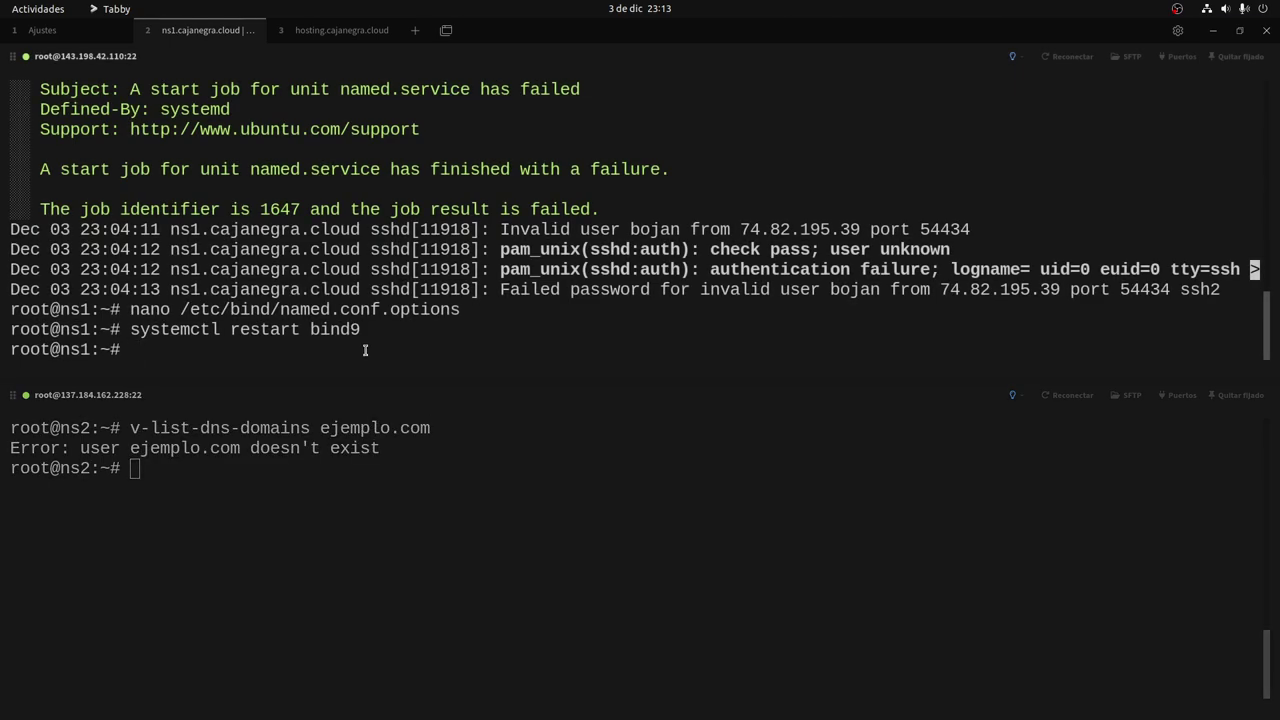
pyautogui.hotkey('ctrl', 'alt', 'Up')
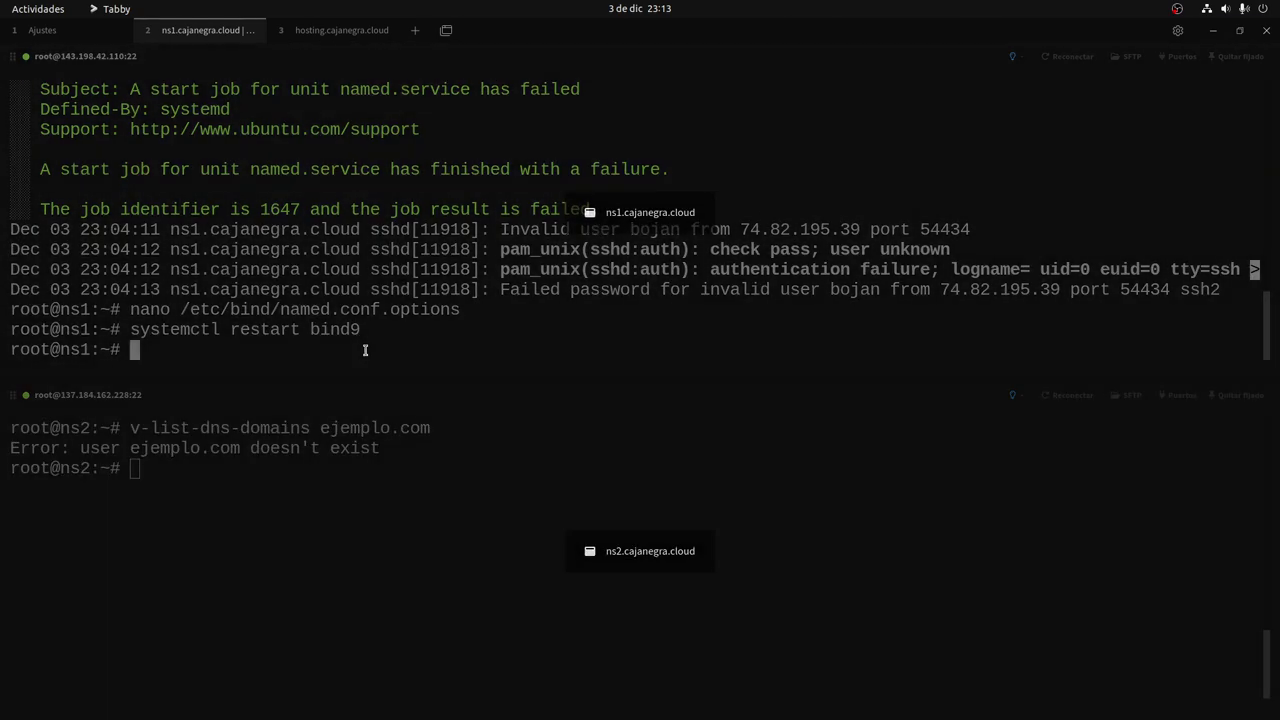
pyautogui.hotkey('ctrl', 'shift', 'v')
pyautogui.press('Return')
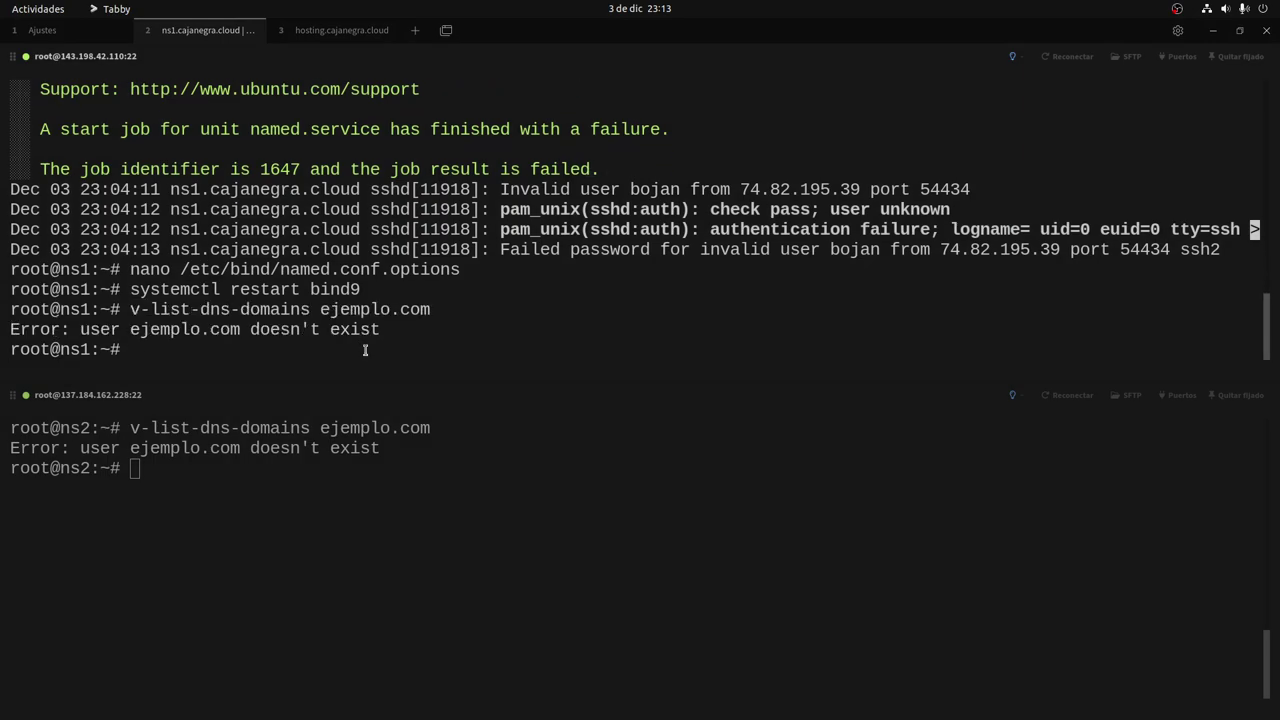
pyautogui.hotkey('alt', 'Tab')
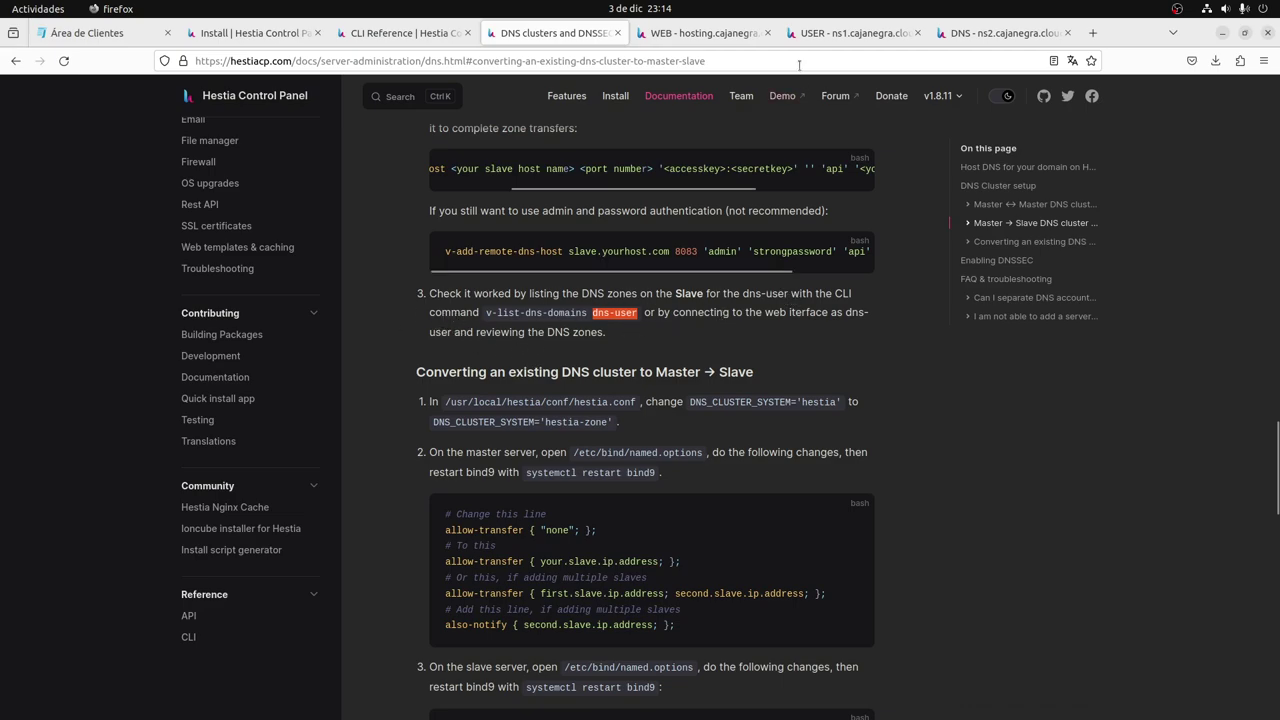
# Look over the ns1 and ns2 user and DNS zone lists, then go to the hosting master's tab.
pyautogui.click(848, 33)
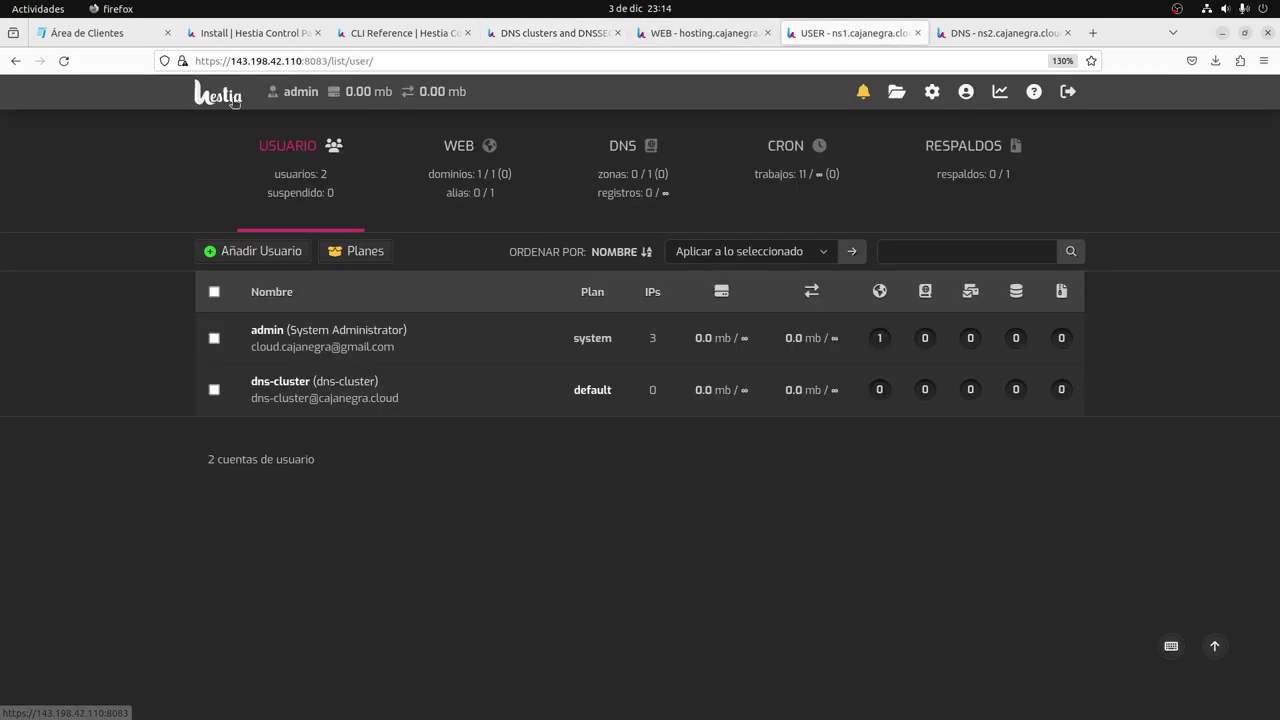
pyautogui.hotkey('ctrl', 'Tab')
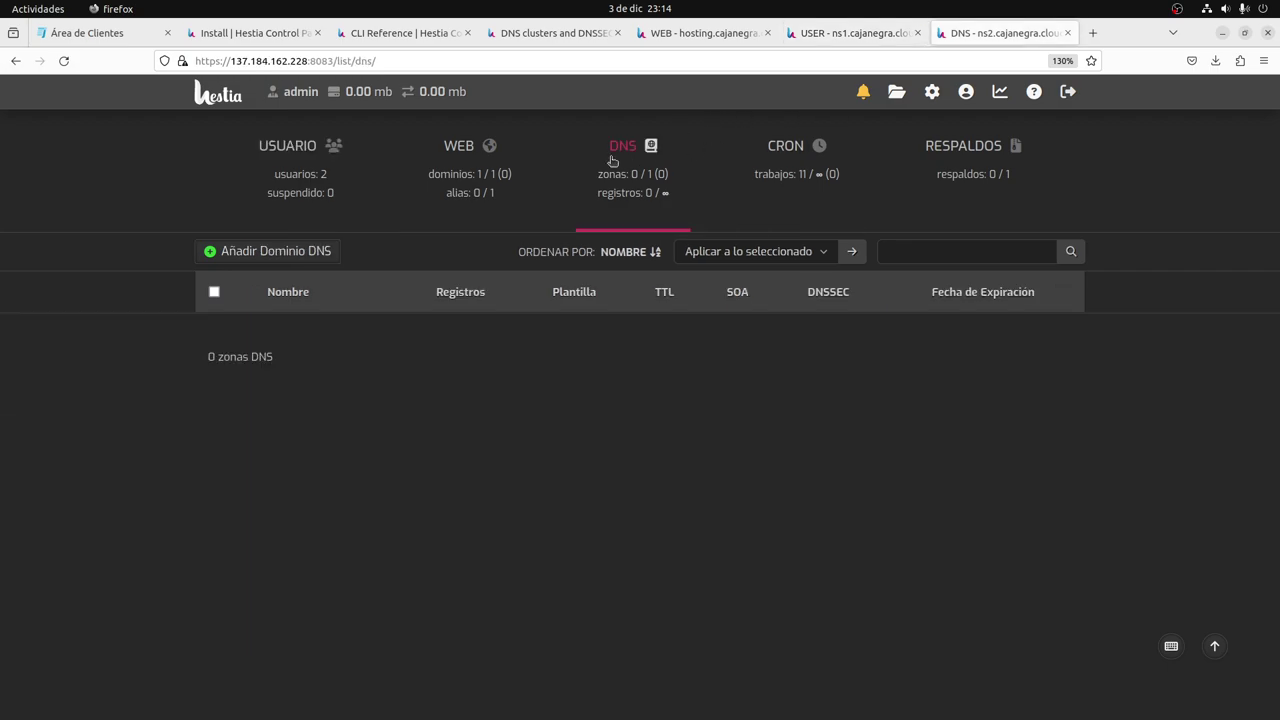
pyautogui.click(231, 100)
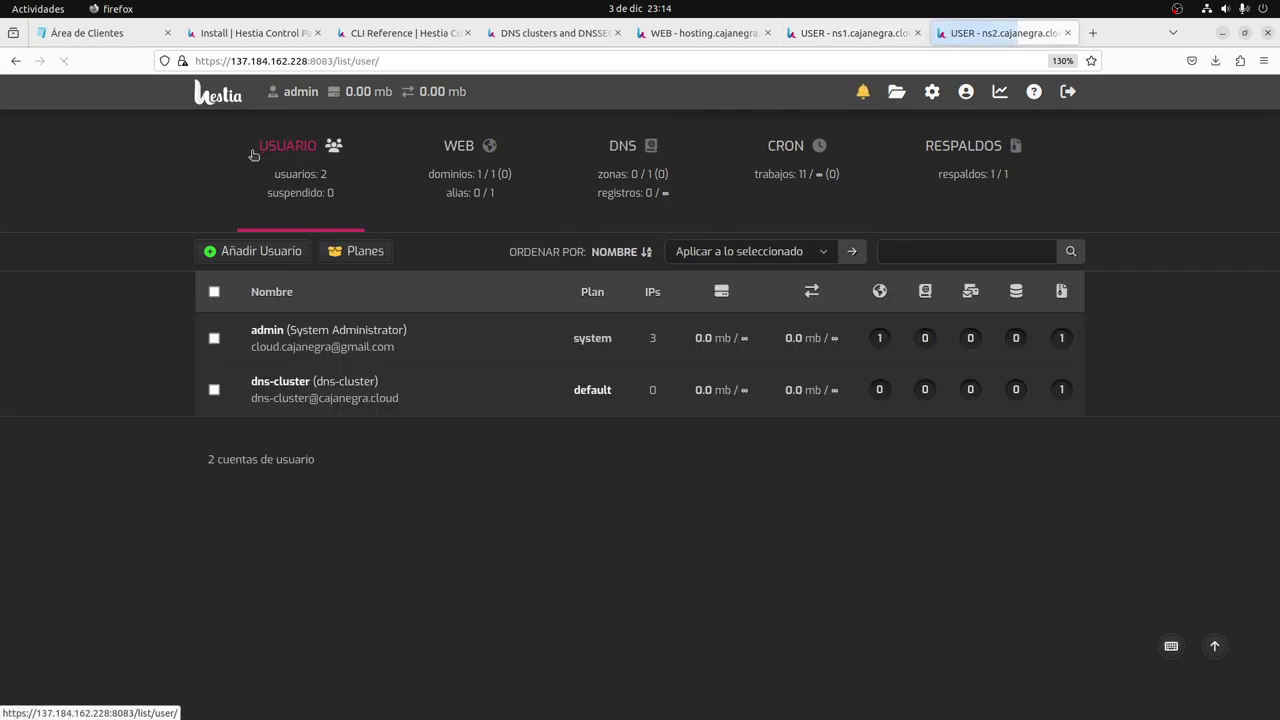
pyautogui.click(628, 192)
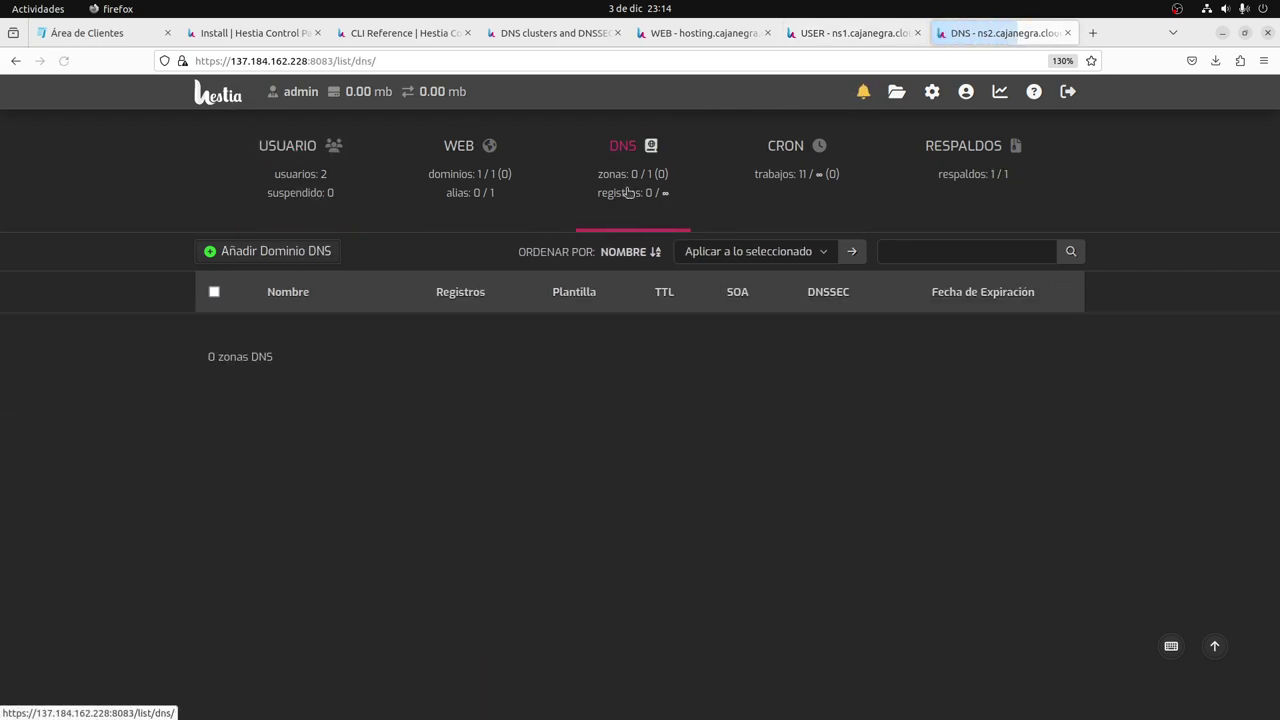
pyautogui.hotkey('ctrl', 'shift', 'Tab')
pyautogui.click(628, 192)
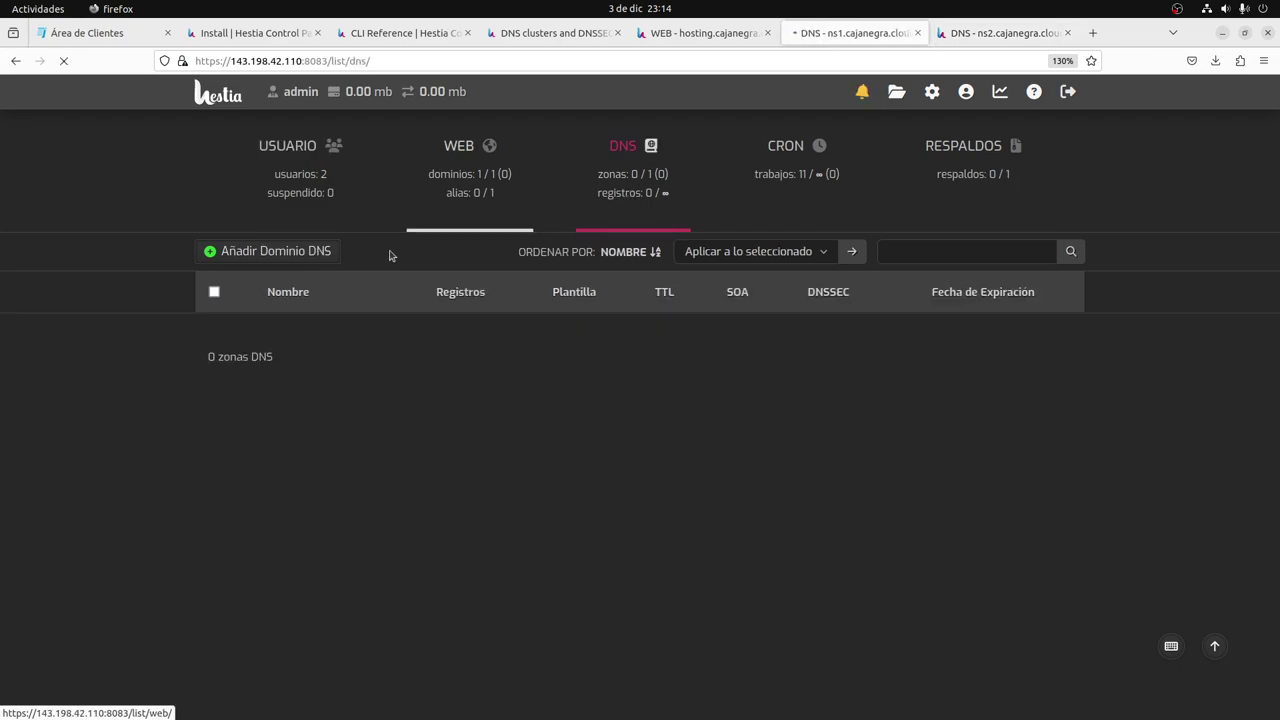
pyautogui.click(222, 197)
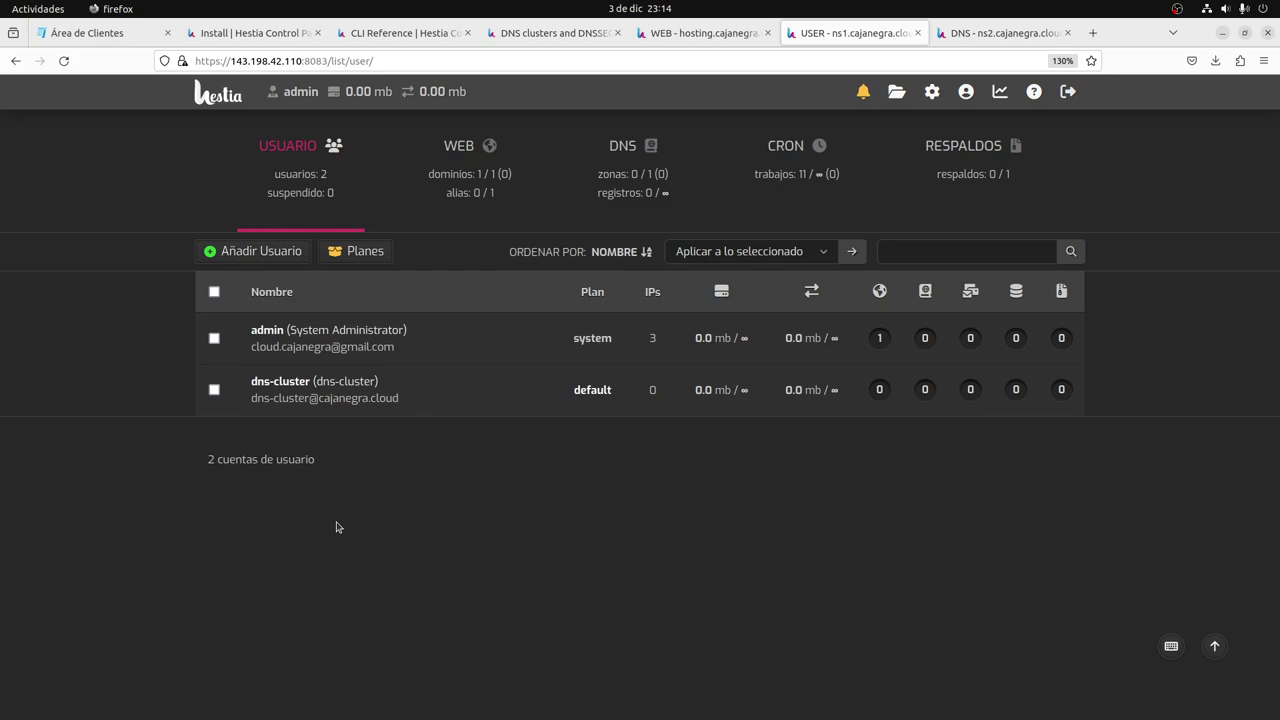
pyautogui.click(645, 36)
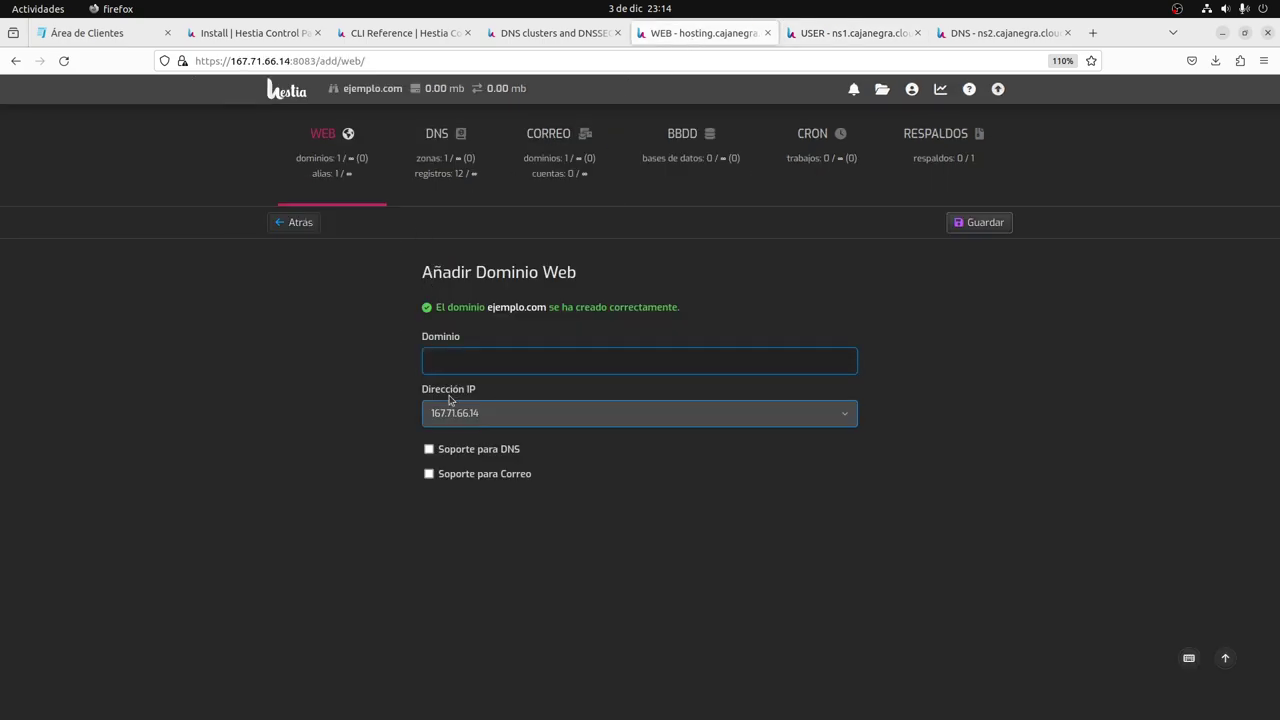
# Browse the ejemplo.com zone's 12 records and its Editar Dominio DNS settings, then return to admin.
pyautogui.click(546, 160)
pyautogui.click(438, 163)
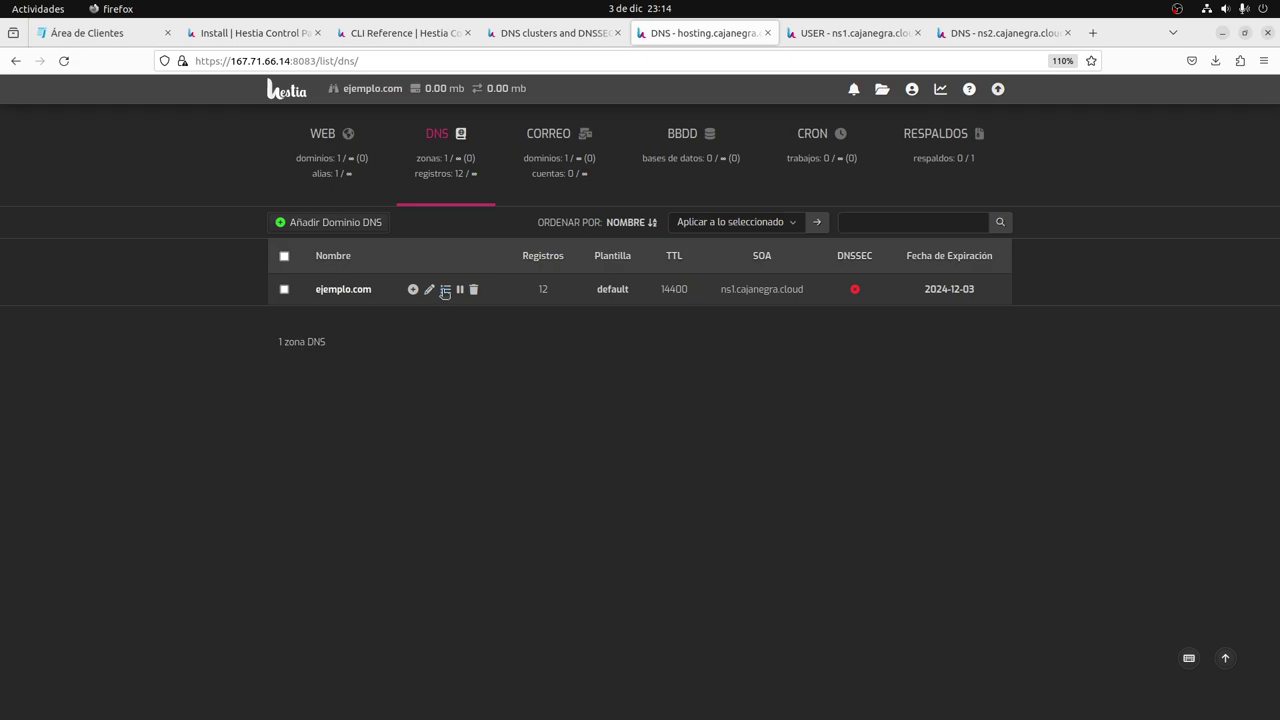
pyautogui.click(445, 289)
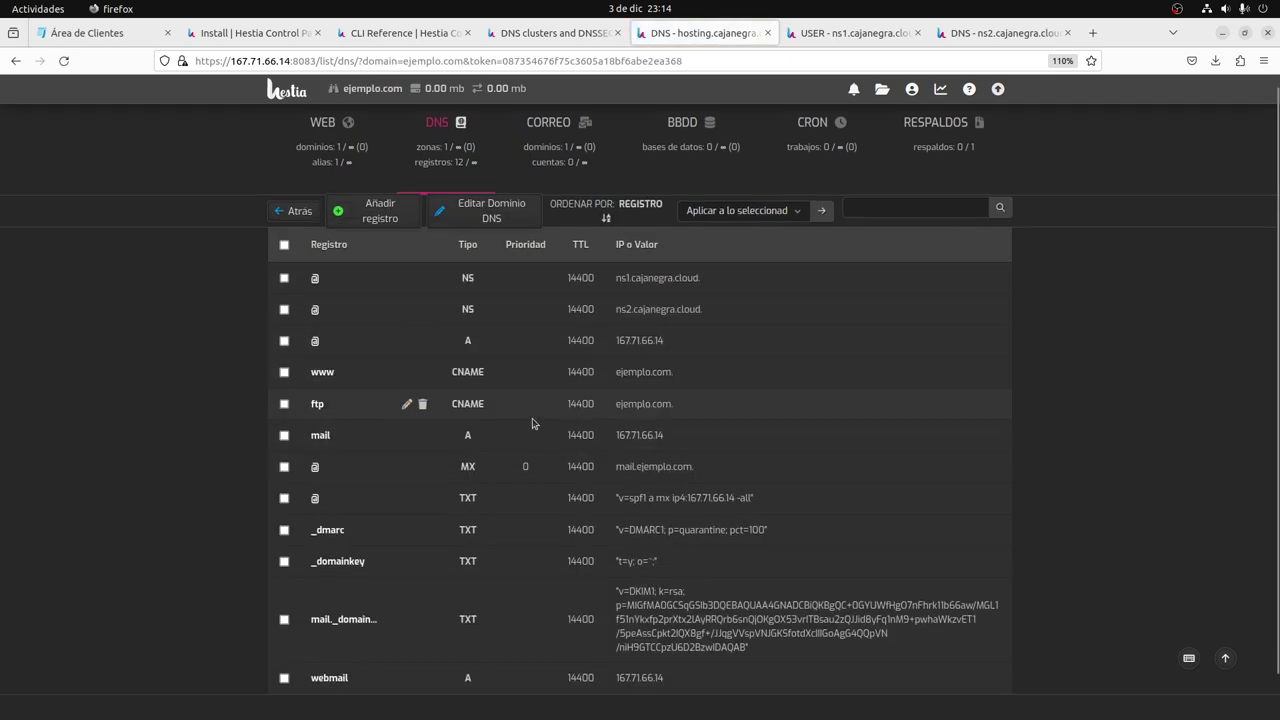
pyautogui.scroll(-1, 531, 423)
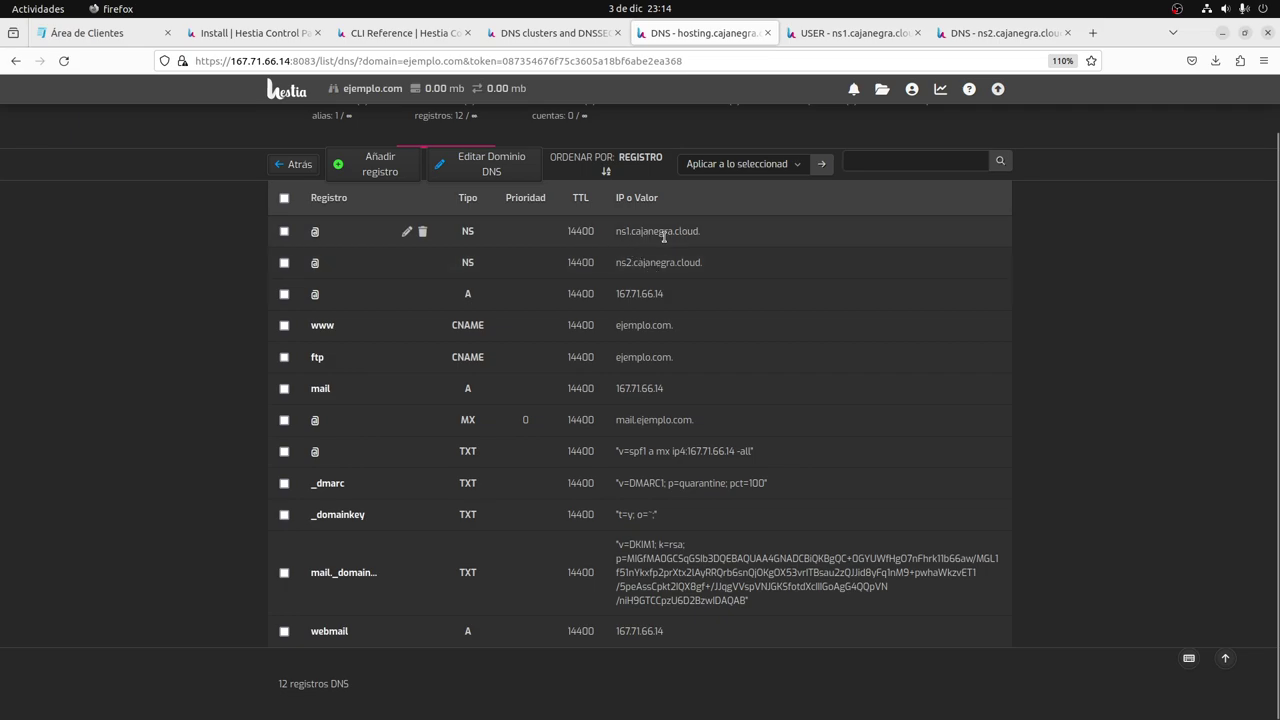
pyautogui.scroll(1, 640, 288)
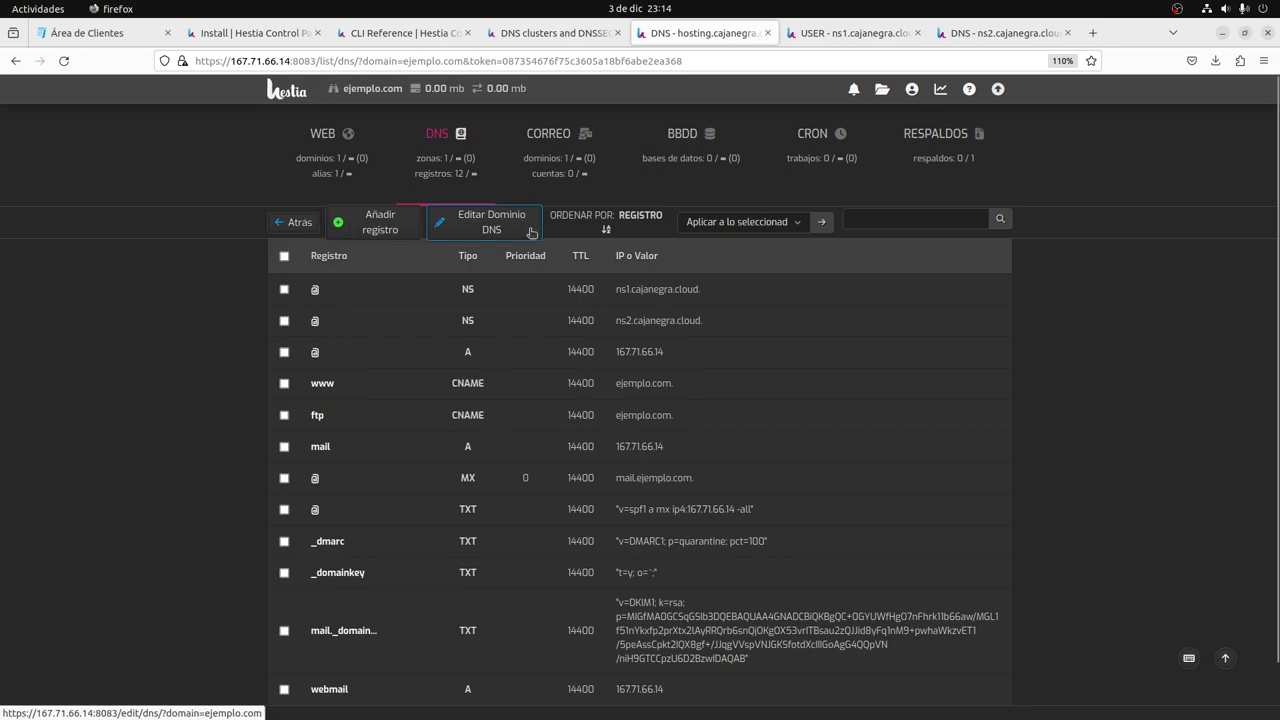
pyautogui.click(491, 229)
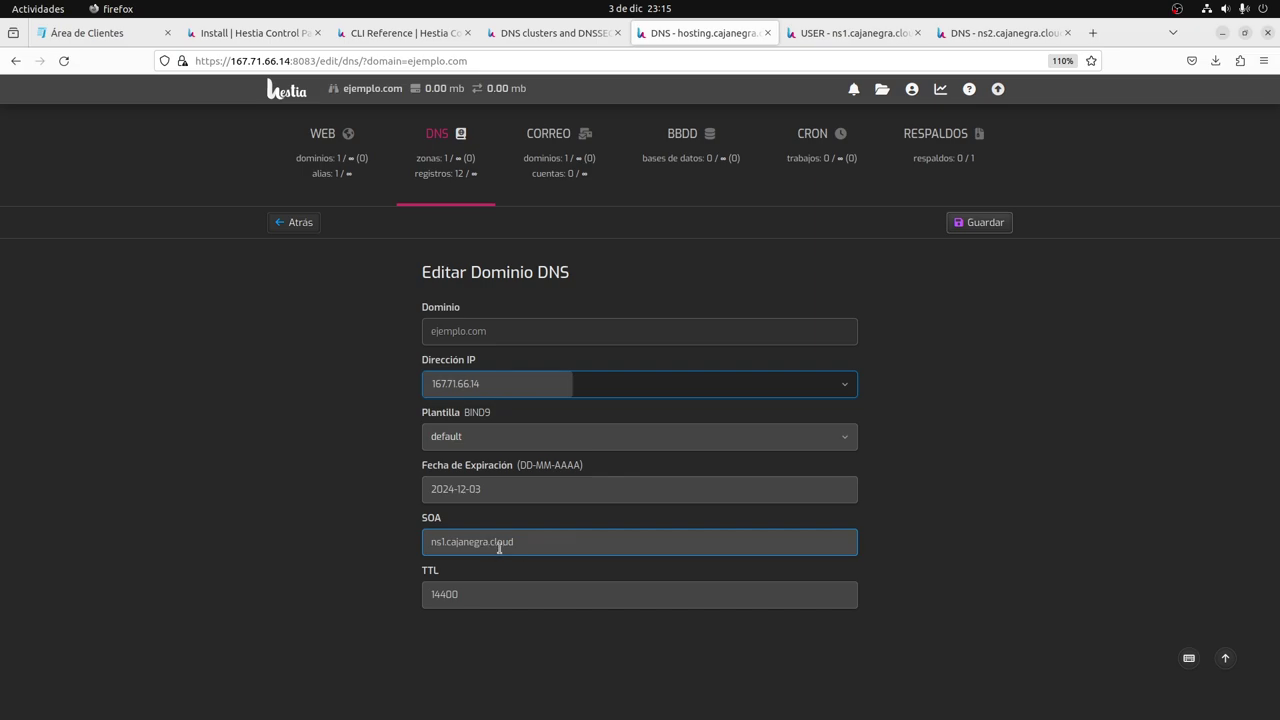
pyautogui.click(297, 228)
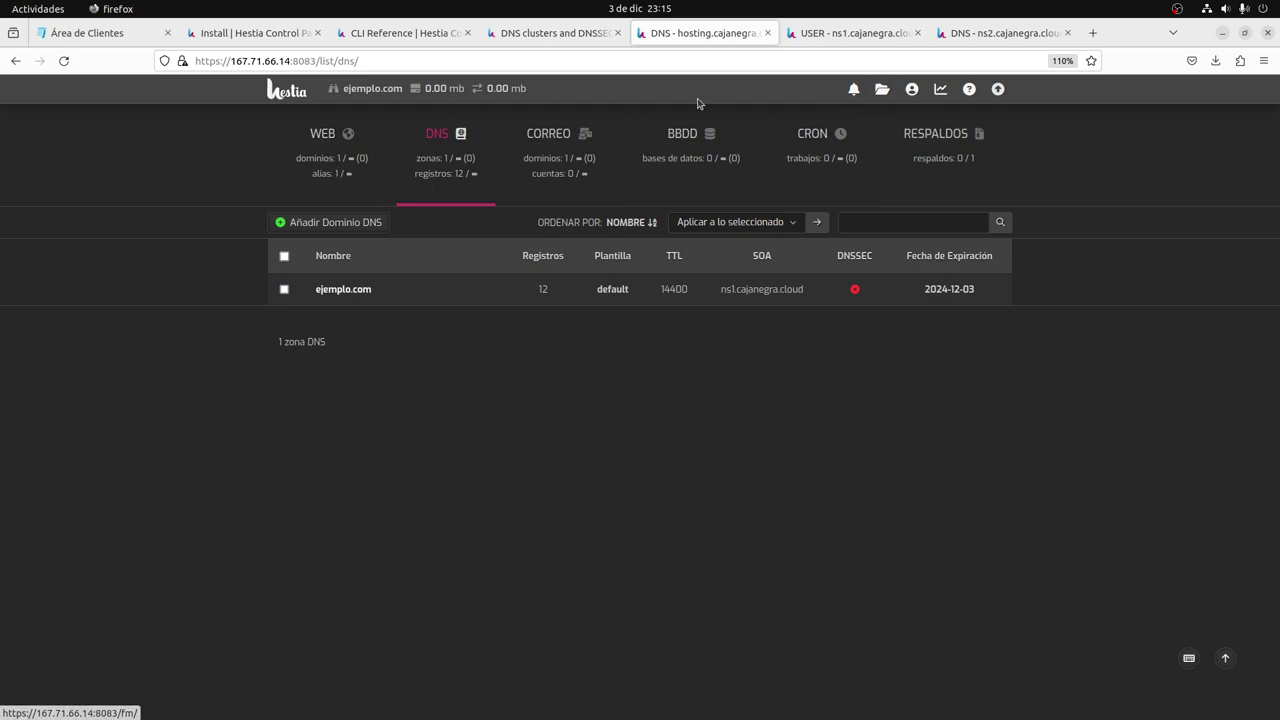
pyautogui.click(998, 89)
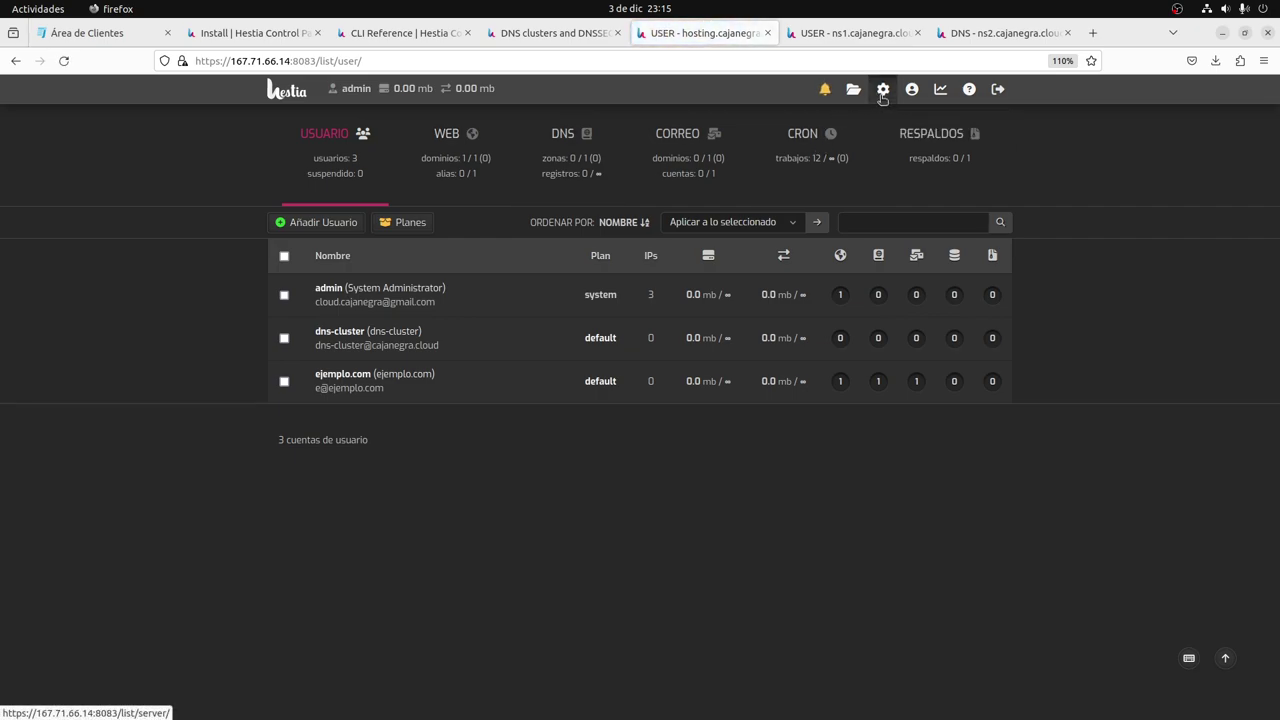
# Expand Servidor DNS under Configurar to confirm clustering with 143.198.42.110 and 137.184.162.228.
pyautogui.click(561, 170)
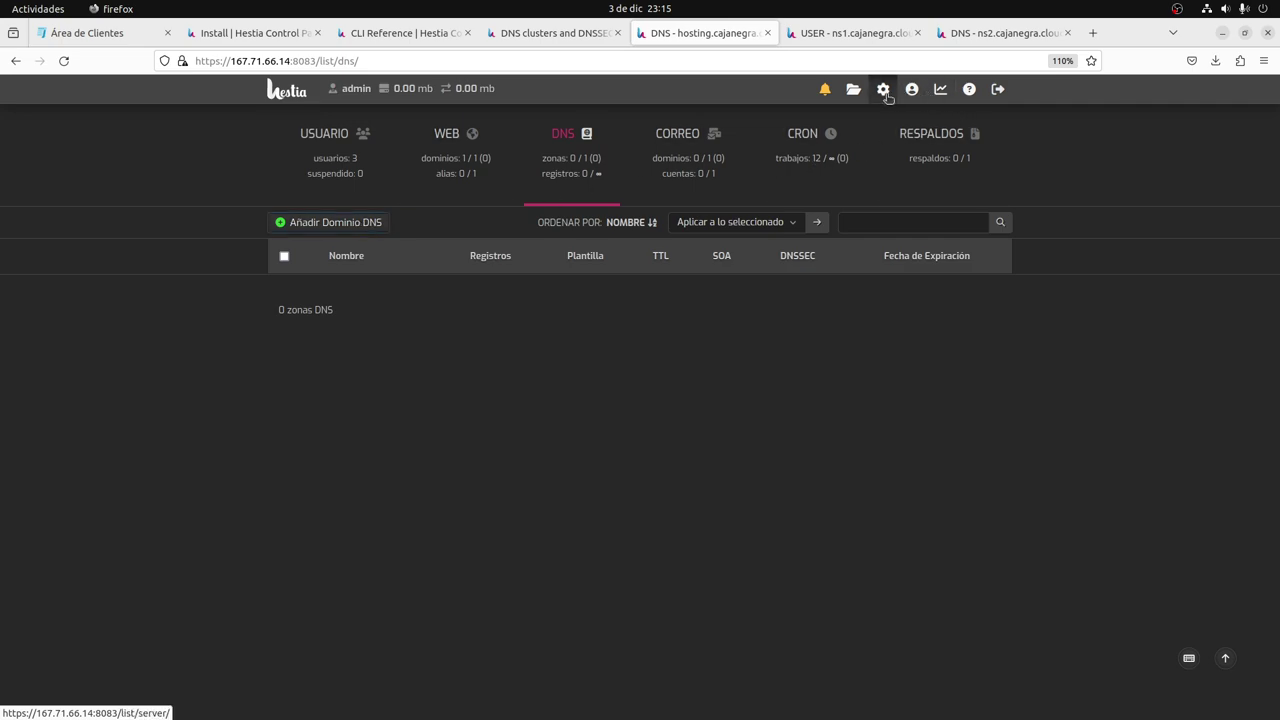
pyautogui.click(884, 90)
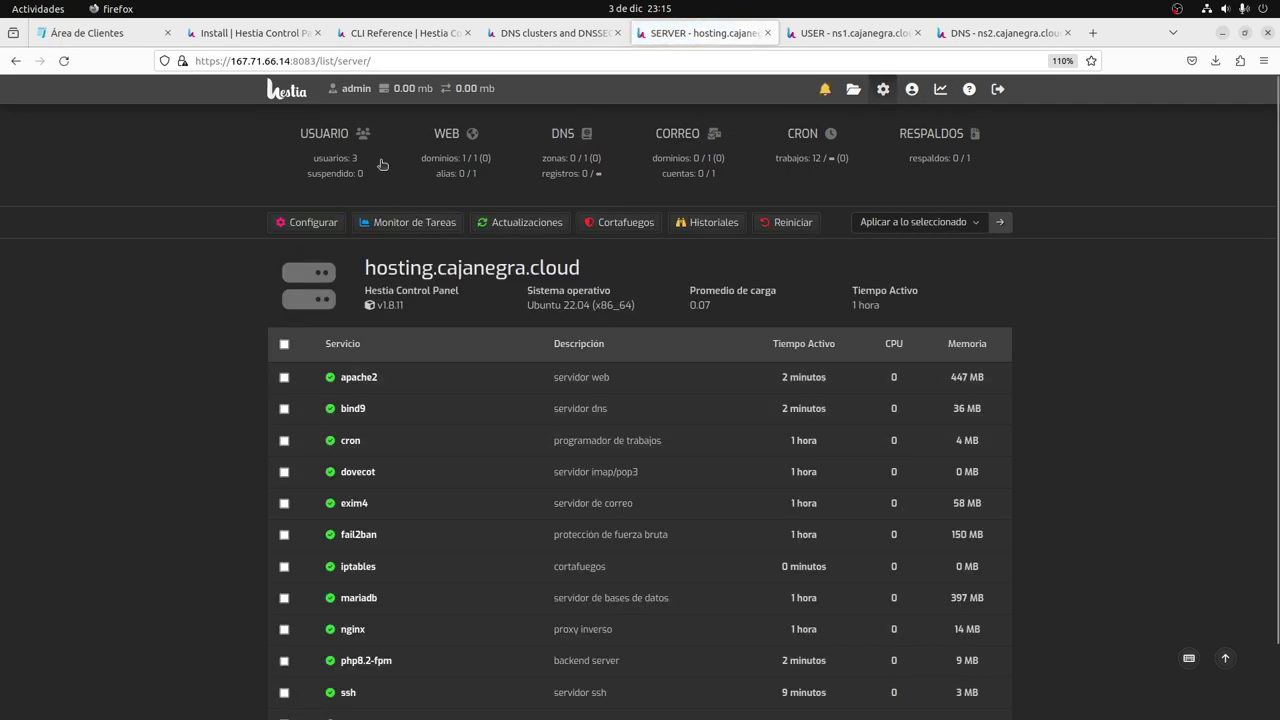
pyautogui.click(310, 222)
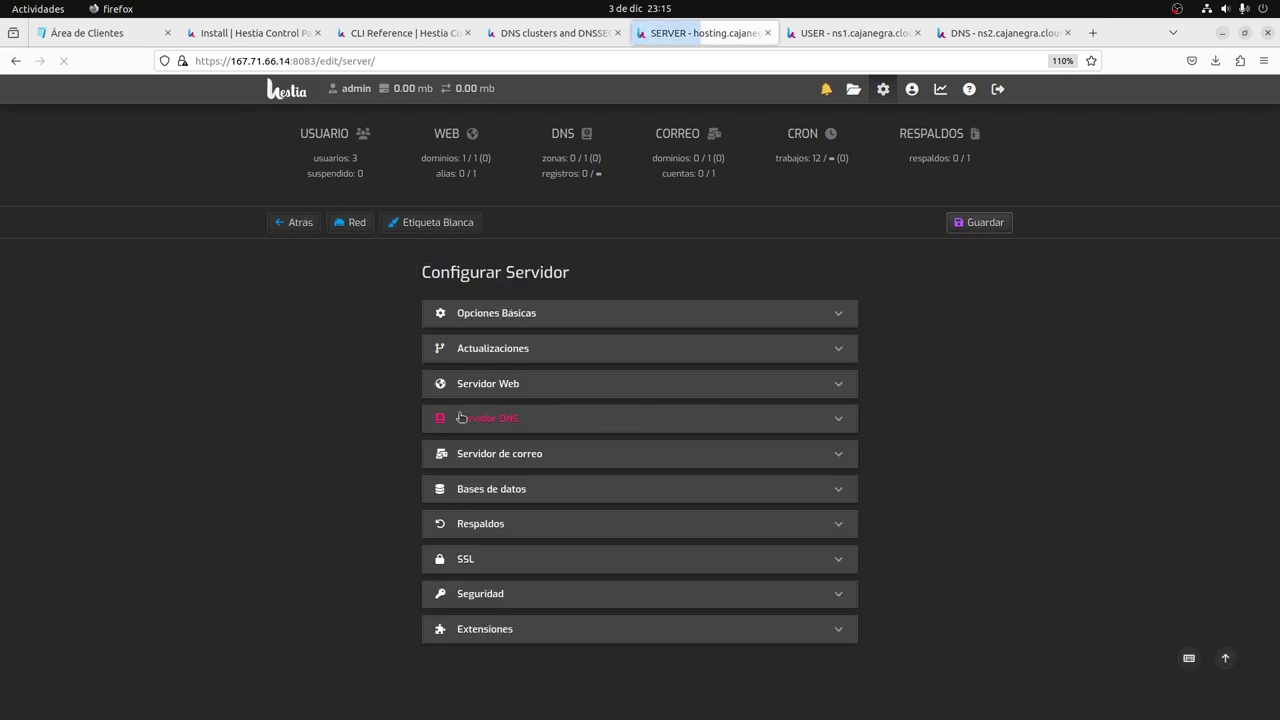
pyautogui.click(506, 420)
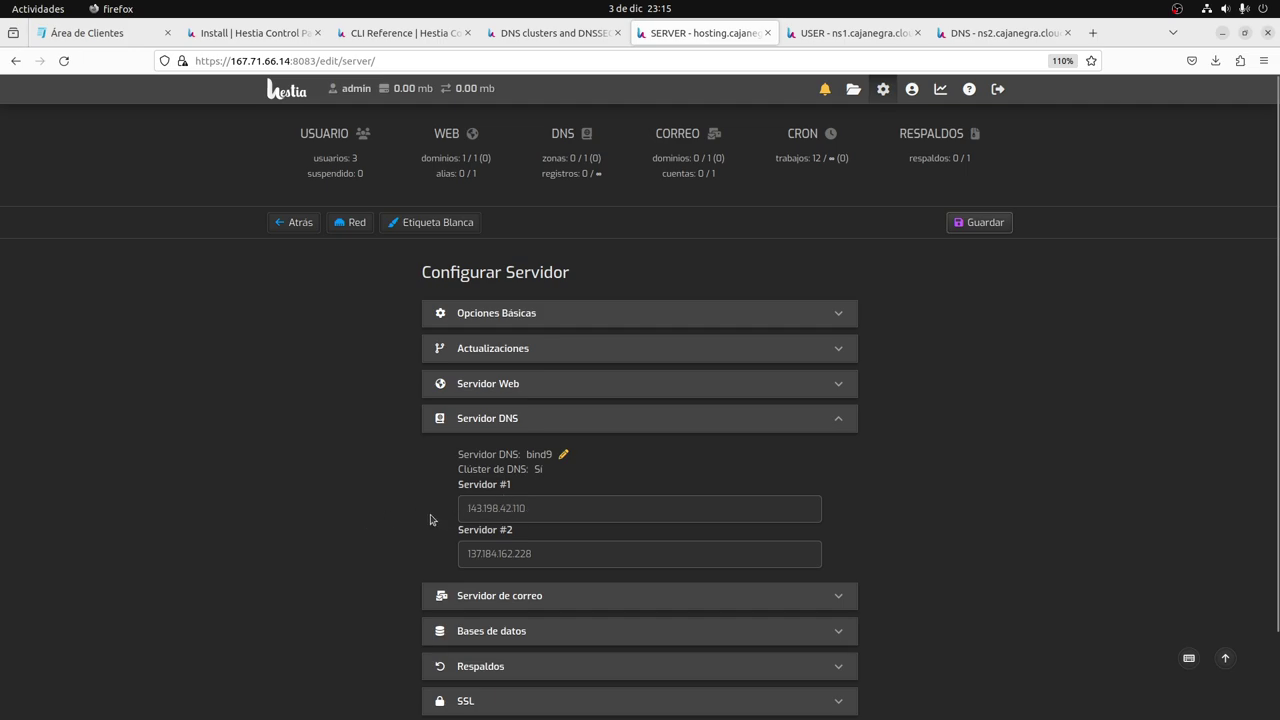
pyautogui.hotkey('alt', 'Tab')
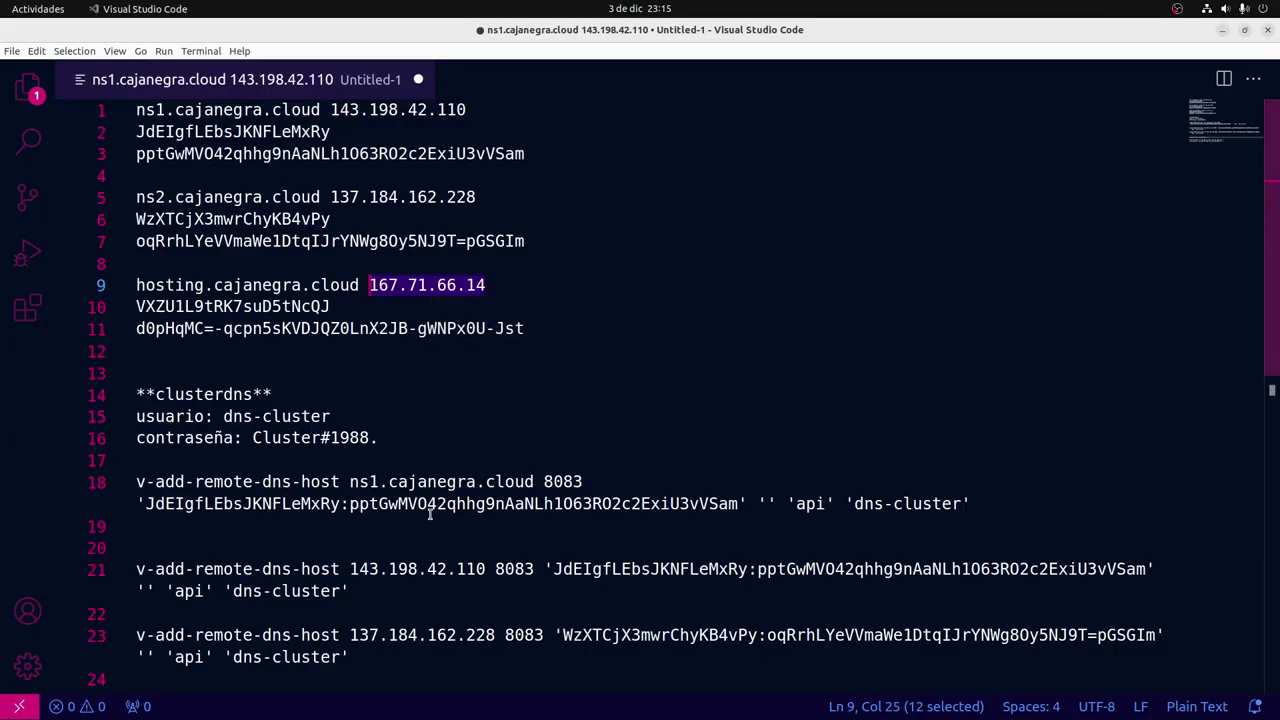
# Highlight ns1's 143.198.42.110 and ns2's 137.184.162.228 in the notes, then return to Firefox.
pyautogui.click(330, 110)
pyautogui.moveTo(330, 110); pyautogui.dragTo(472, 110)
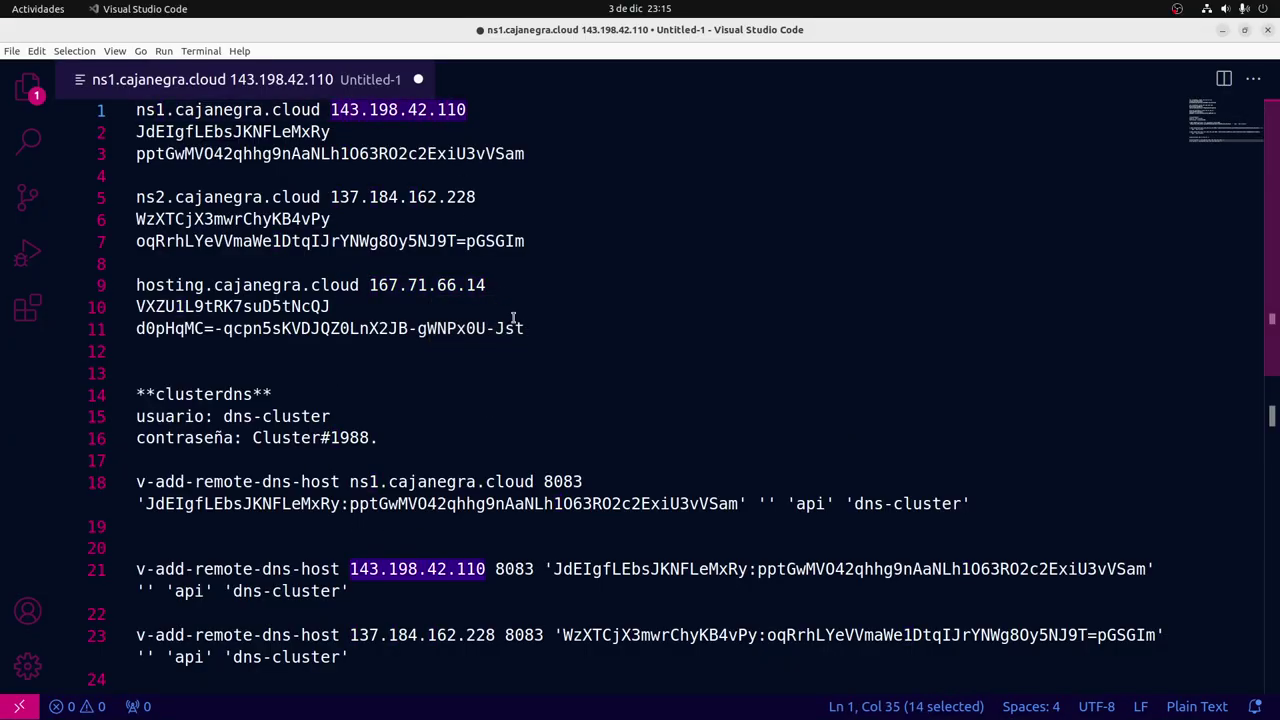
pyautogui.moveTo(330, 197); pyautogui.dragTo(526, 197)
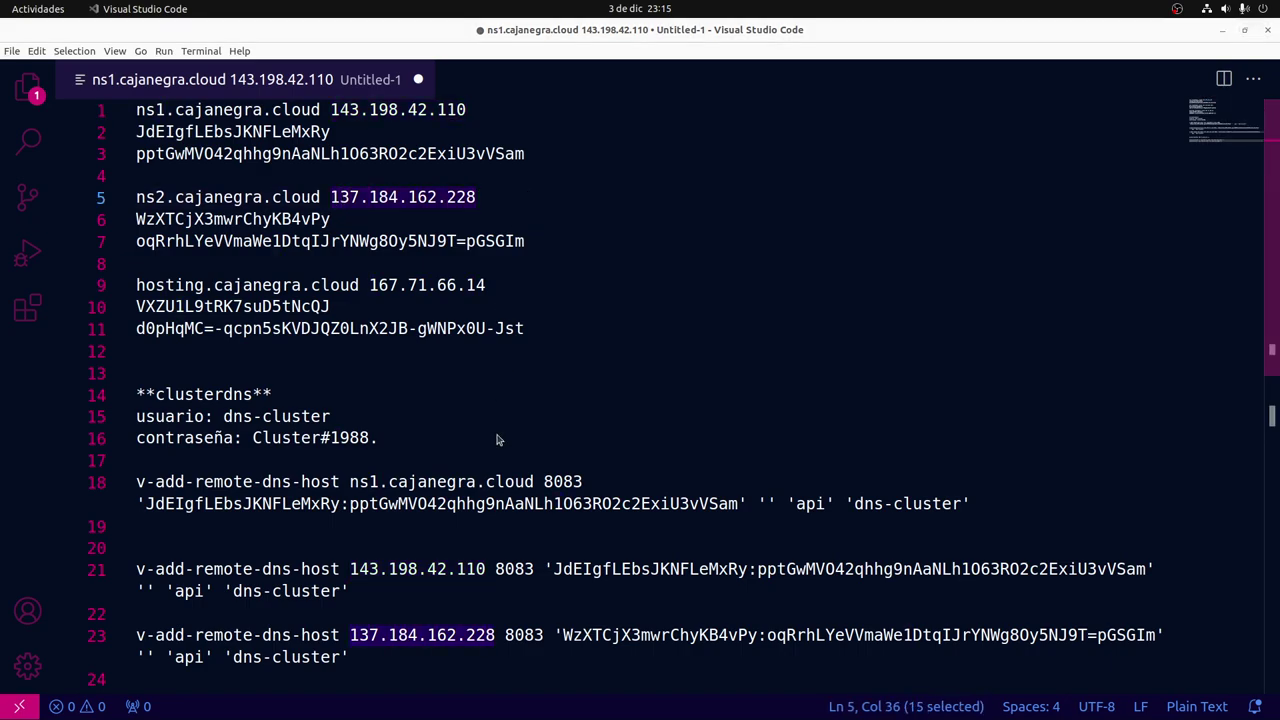
pyautogui.hotkey('alt', 'Tab')
pyautogui.scroll(-2, 400, 495)
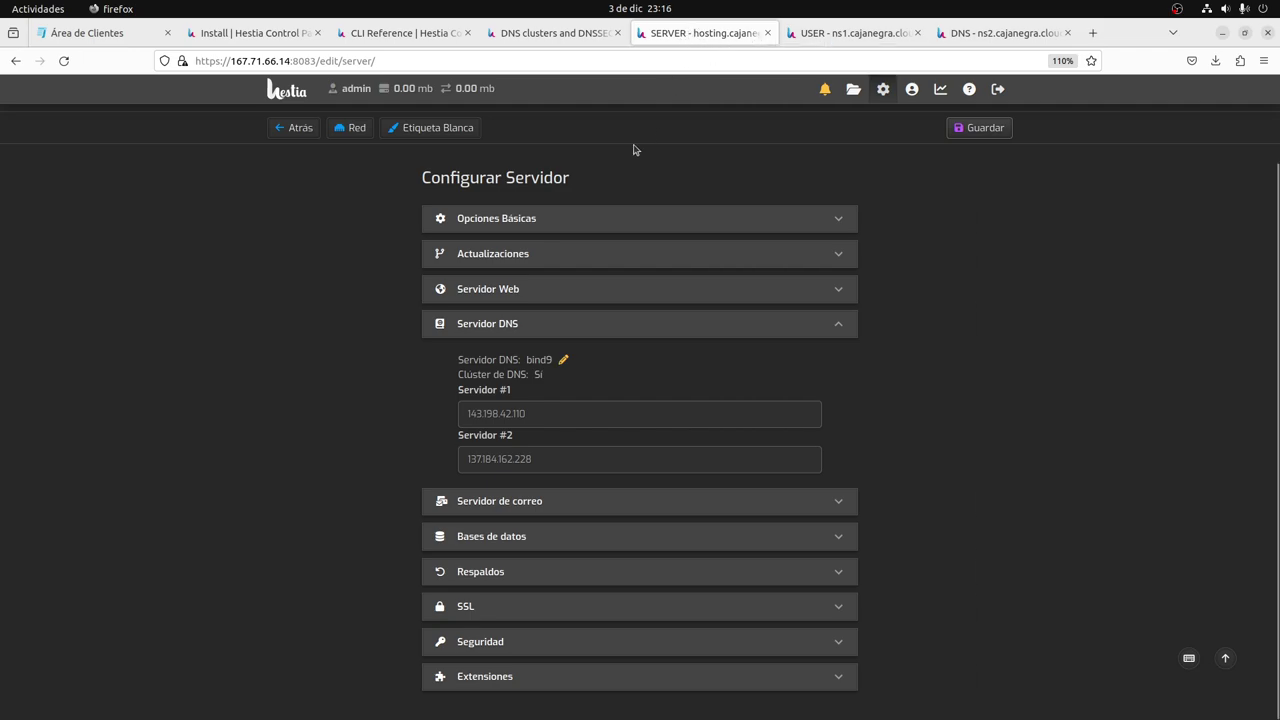
# Copy the systemctl restart bind9 command from ns1 and run it on the hosting master.
pyautogui.hotkey('alt', 'Tab')
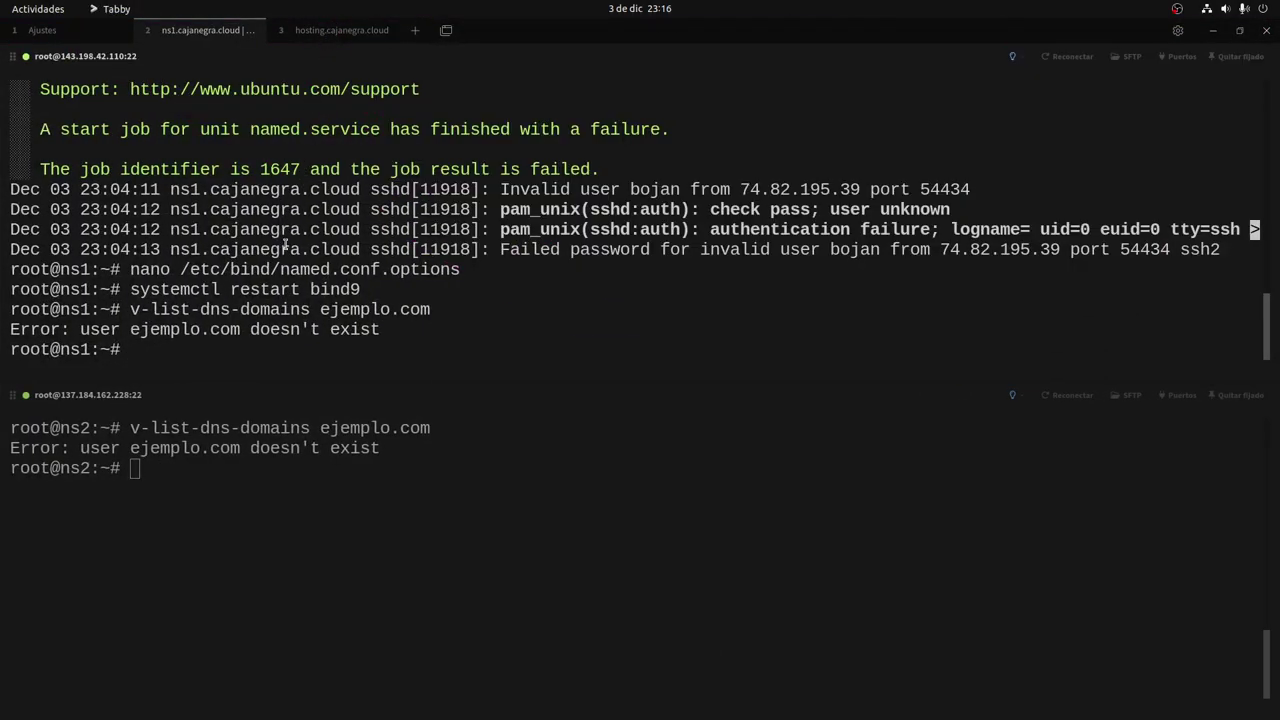
pyautogui.press('Up')
pyautogui.press('Up')
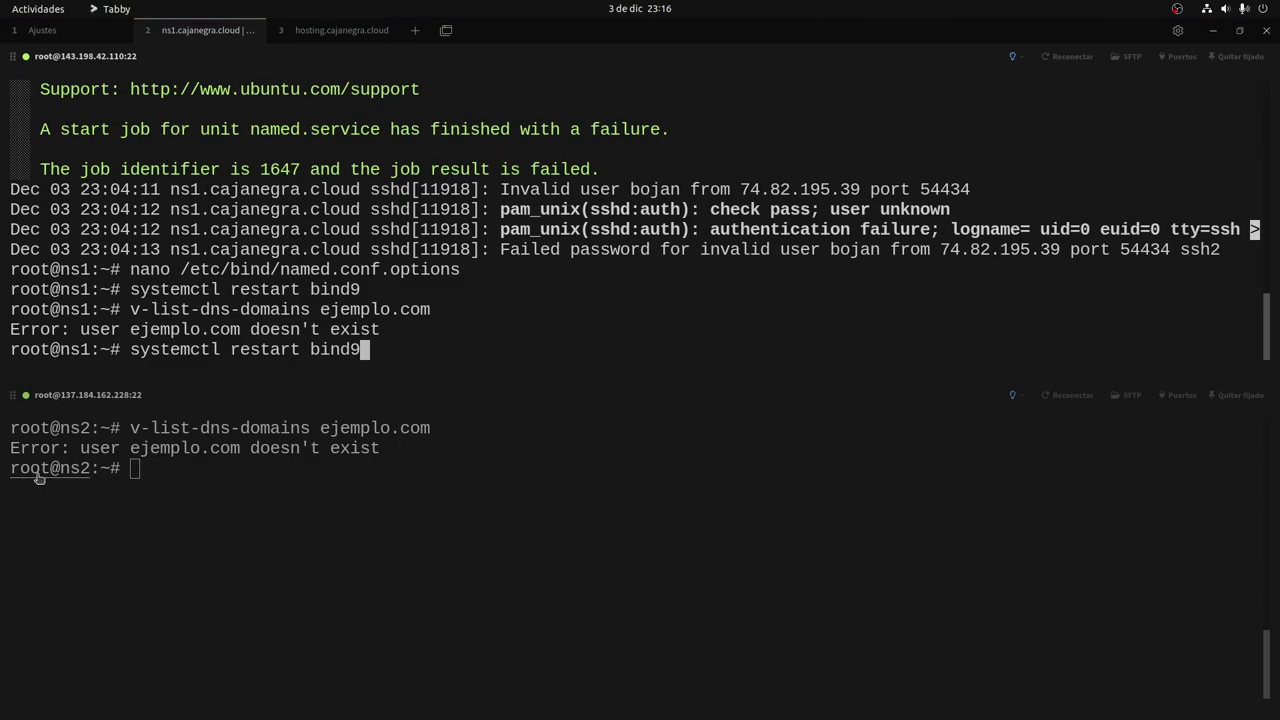
pyautogui.moveTo(126, 352); pyautogui.dragTo(359, 352)
pyautogui.press('super+c')
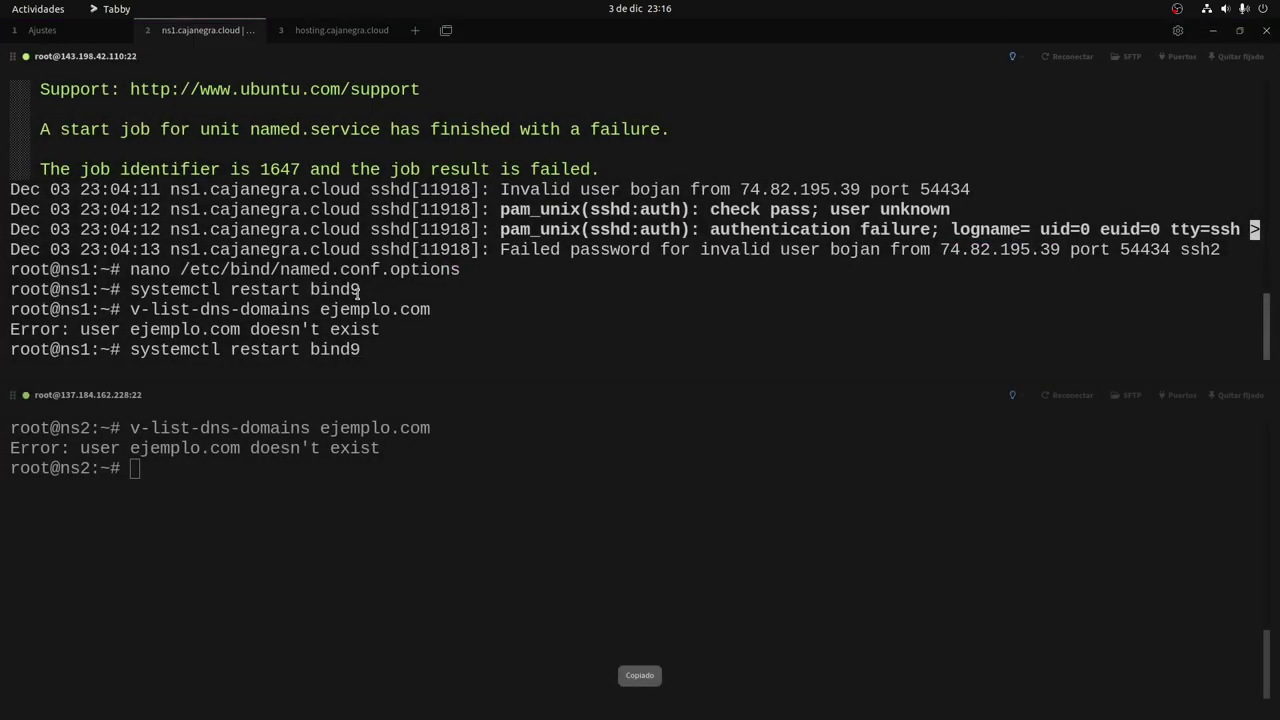
pyautogui.hotkey('alt', '3')
pyautogui.rightClick(309, 300)
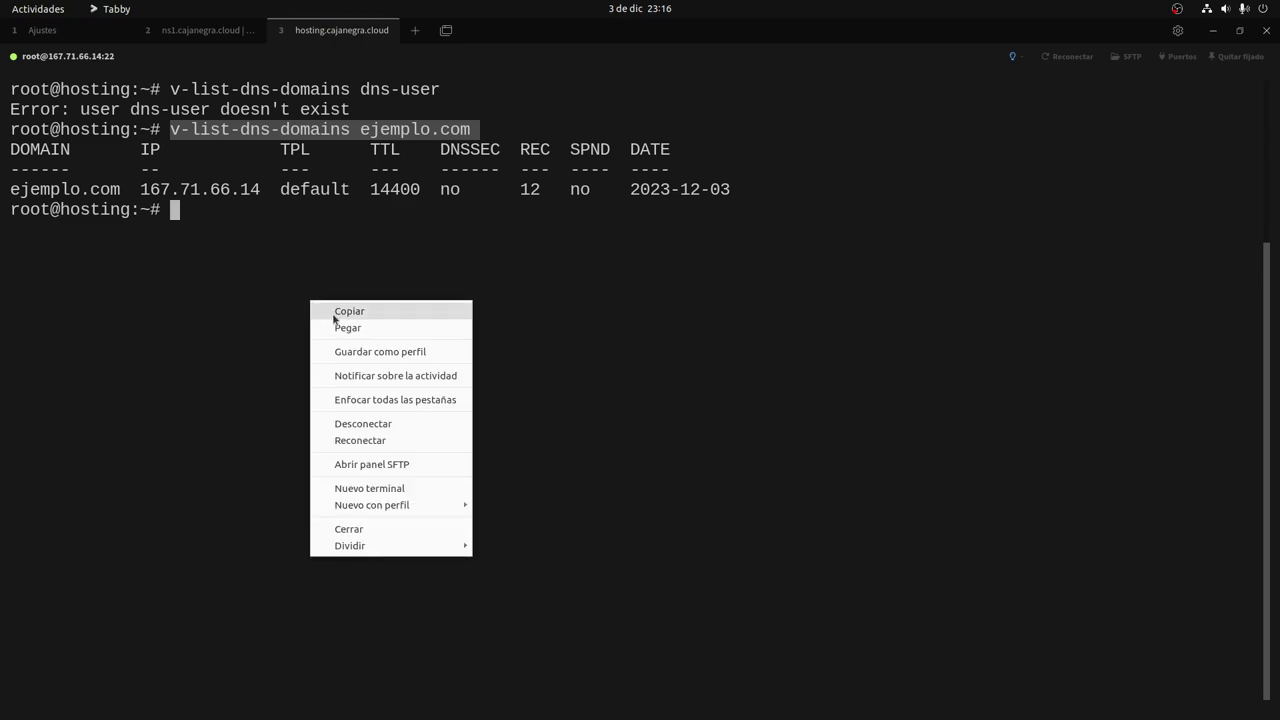
pyautogui.click(339, 329)
pyautogui.press('Return')
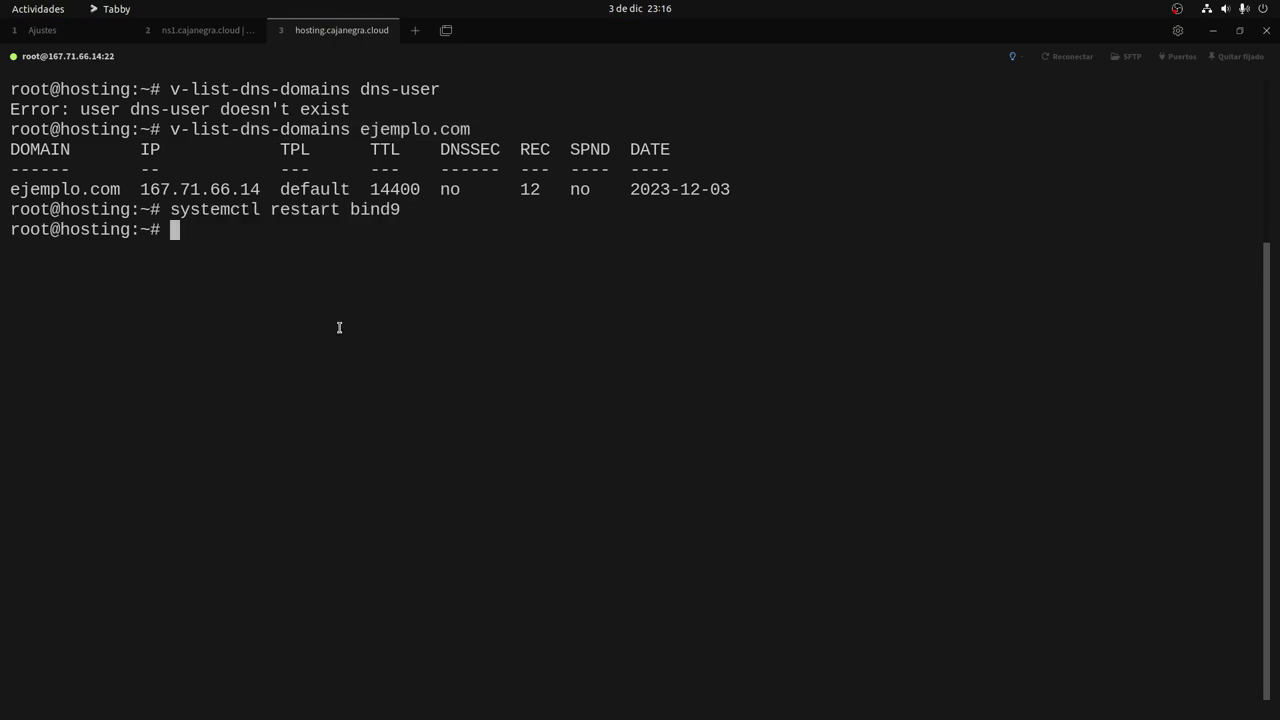
# Rerun v-list-dns-domains ejemplo.com on hosting and copy the command.
pyautogui.press('Up')
pyautogui.press('Up')
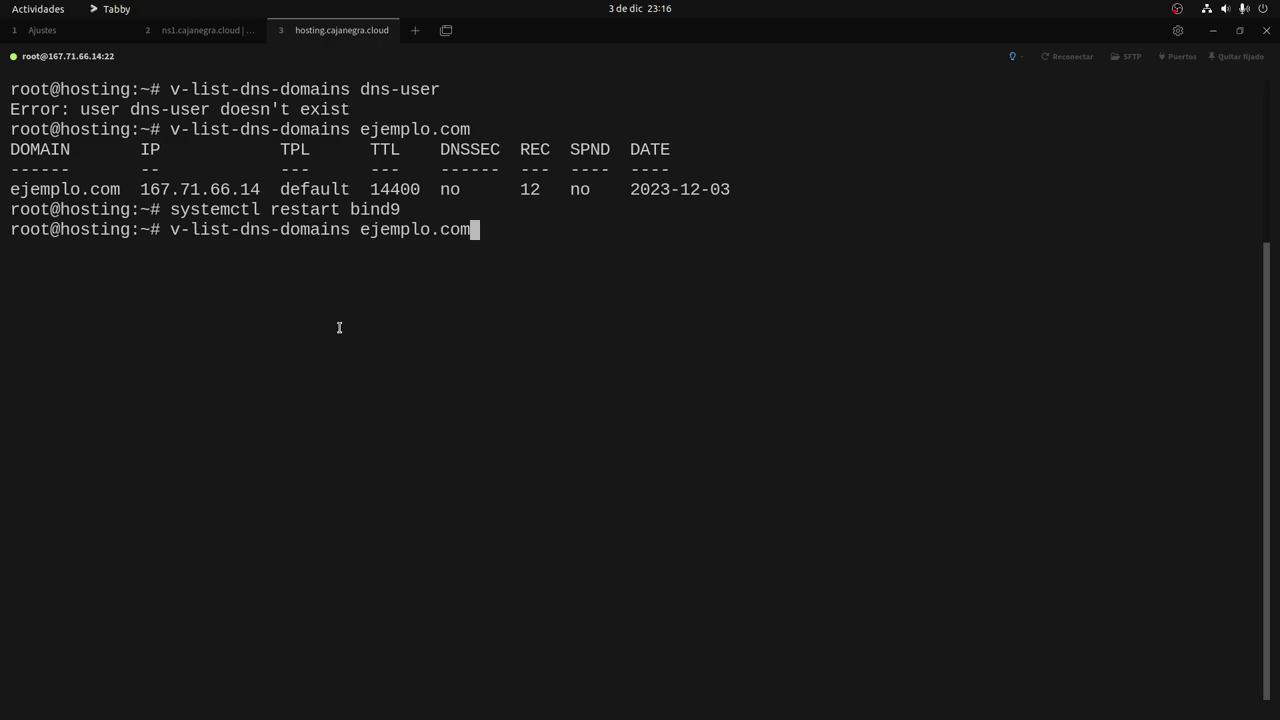
pyautogui.press('Return')
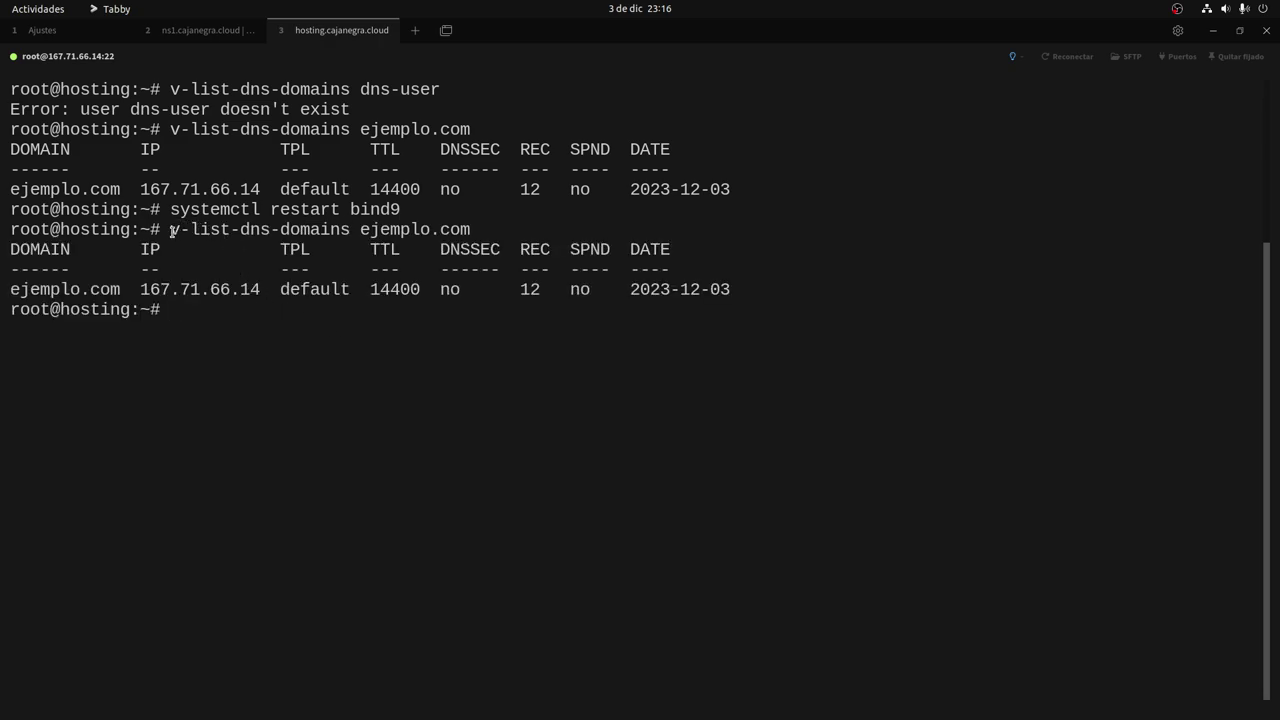
pyautogui.moveTo(171, 229); pyautogui.dragTo(468, 232)
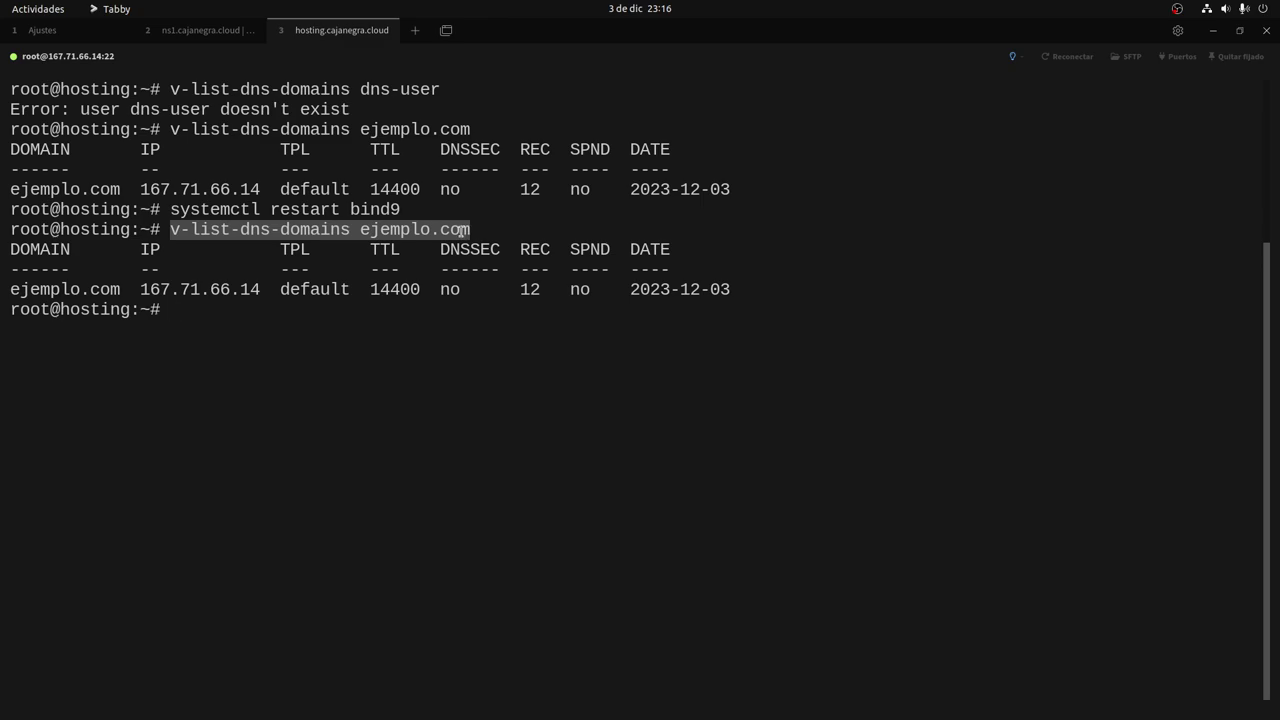
pyautogui.hotkey('ctrl', 'shift', 'c')
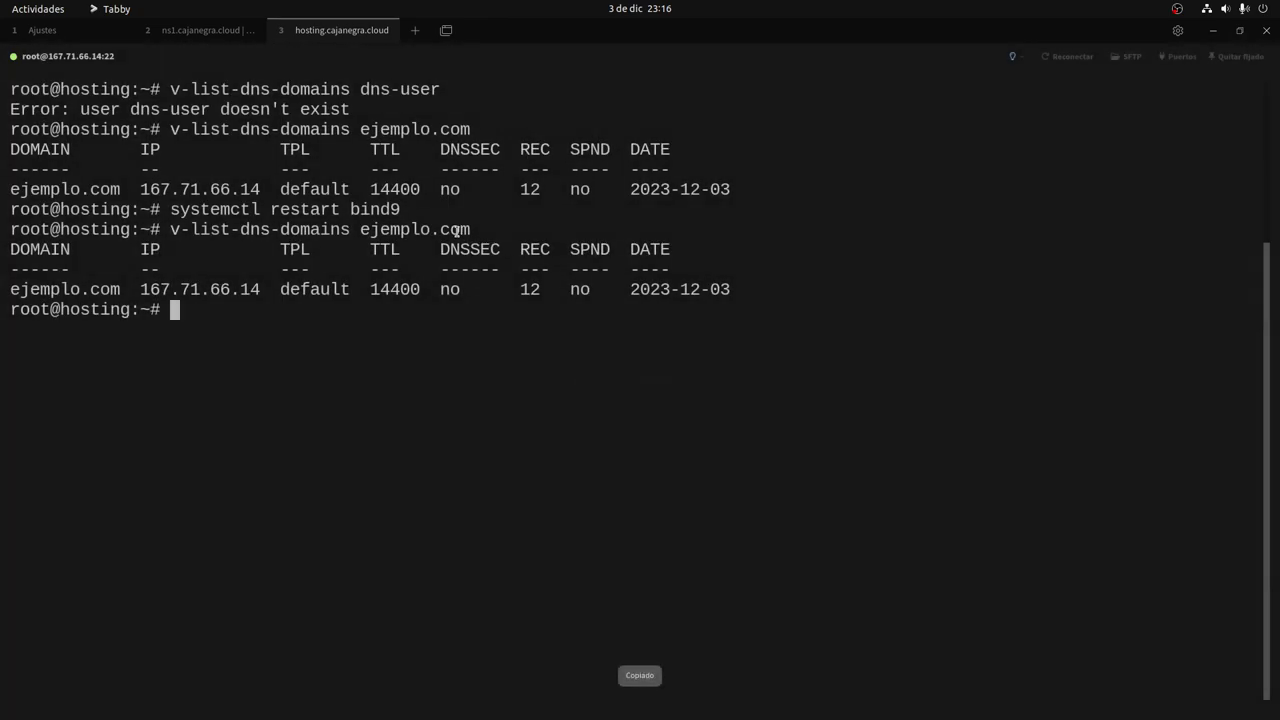
# Cancel ns1's pending restart and run the ejemplo.com listing there, which reports no such user.
pyautogui.hotkey('ctrl', 'Tab')
pyautogui.hotkey('ctrl', 'Tab')
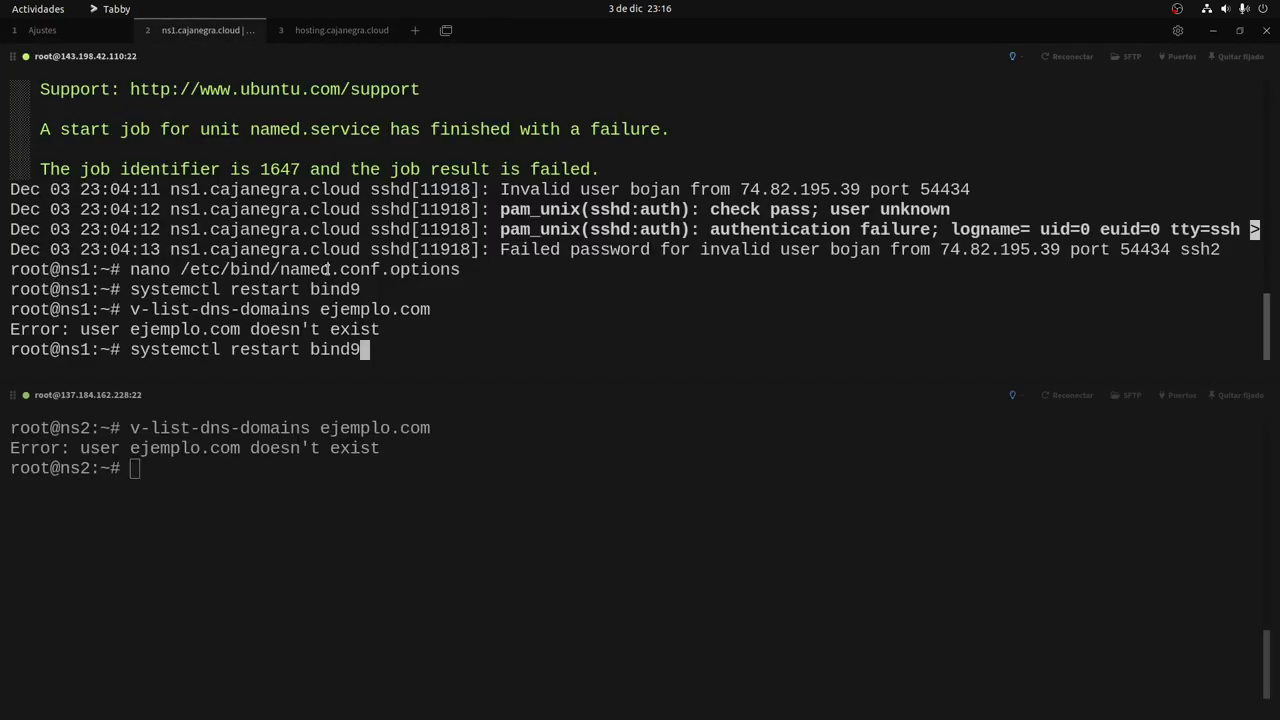
pyautogui.hotkey('ctrl', 'c')
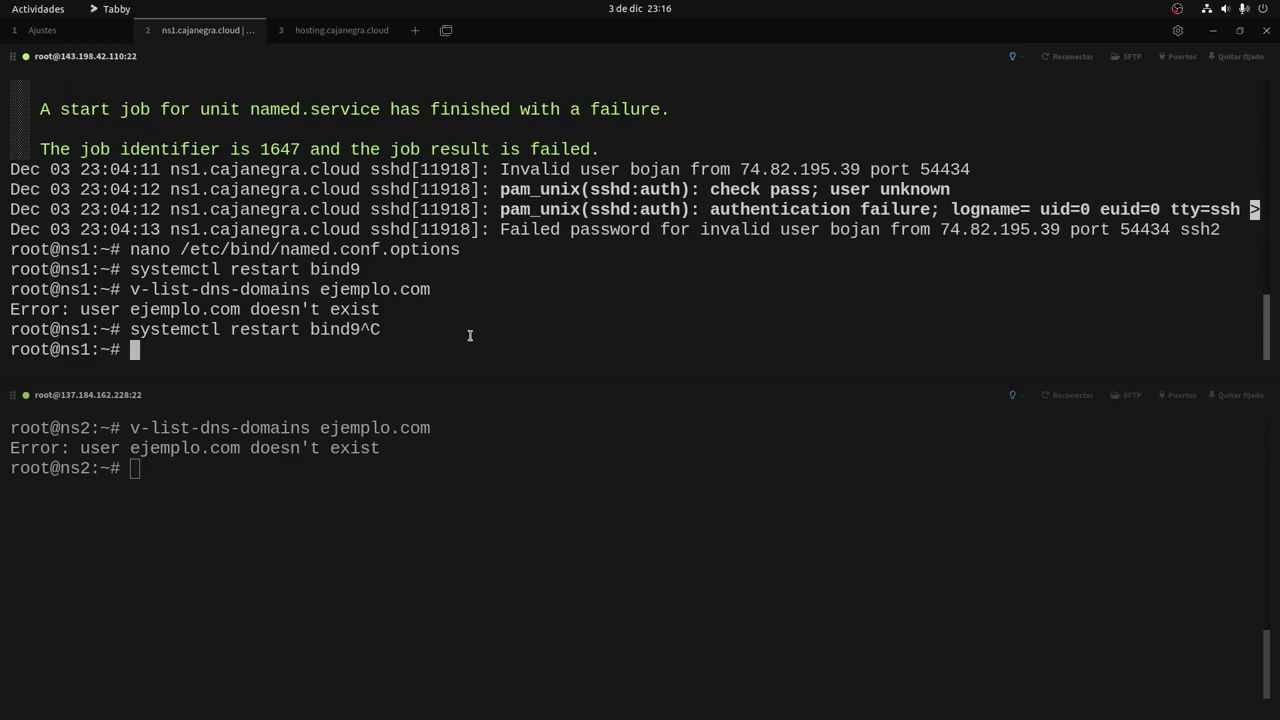
pyautogui.hotkey('ctrl', 'l')
pyautogui.rightClick(428, 272)
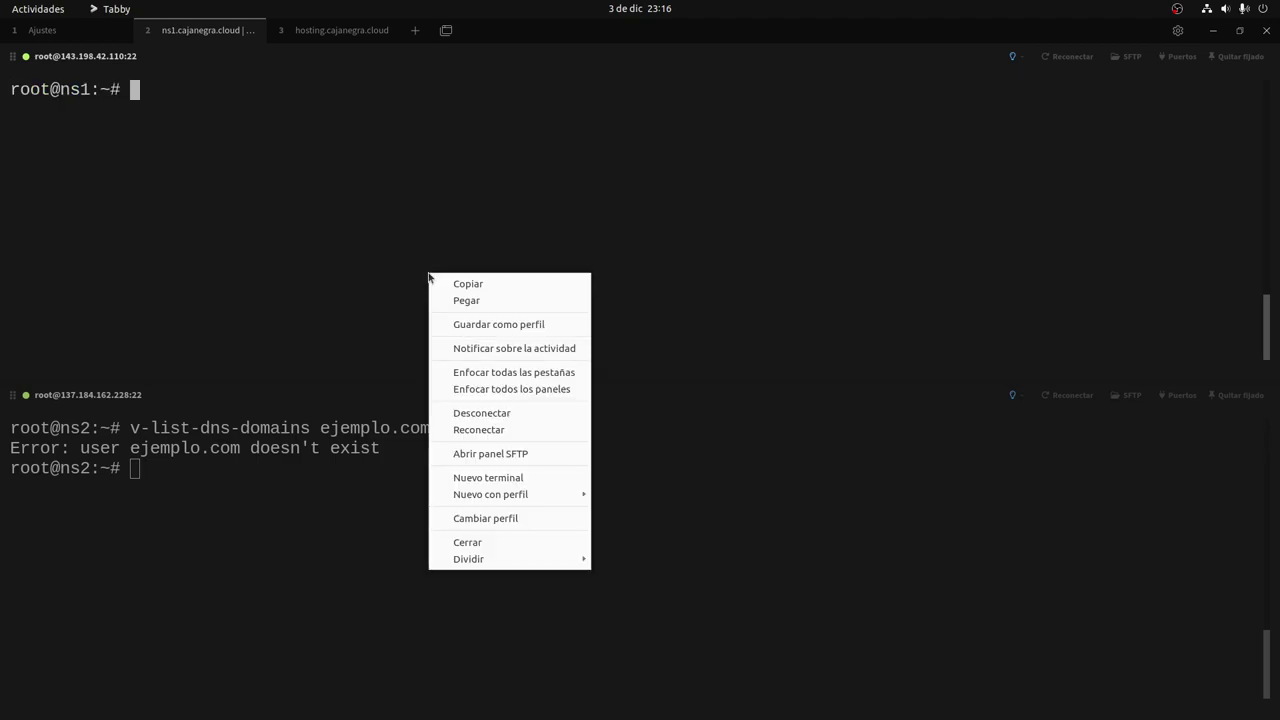
pyautogui.press('Down')
pyautogui.press('Down')
pyautogui.press('Return')
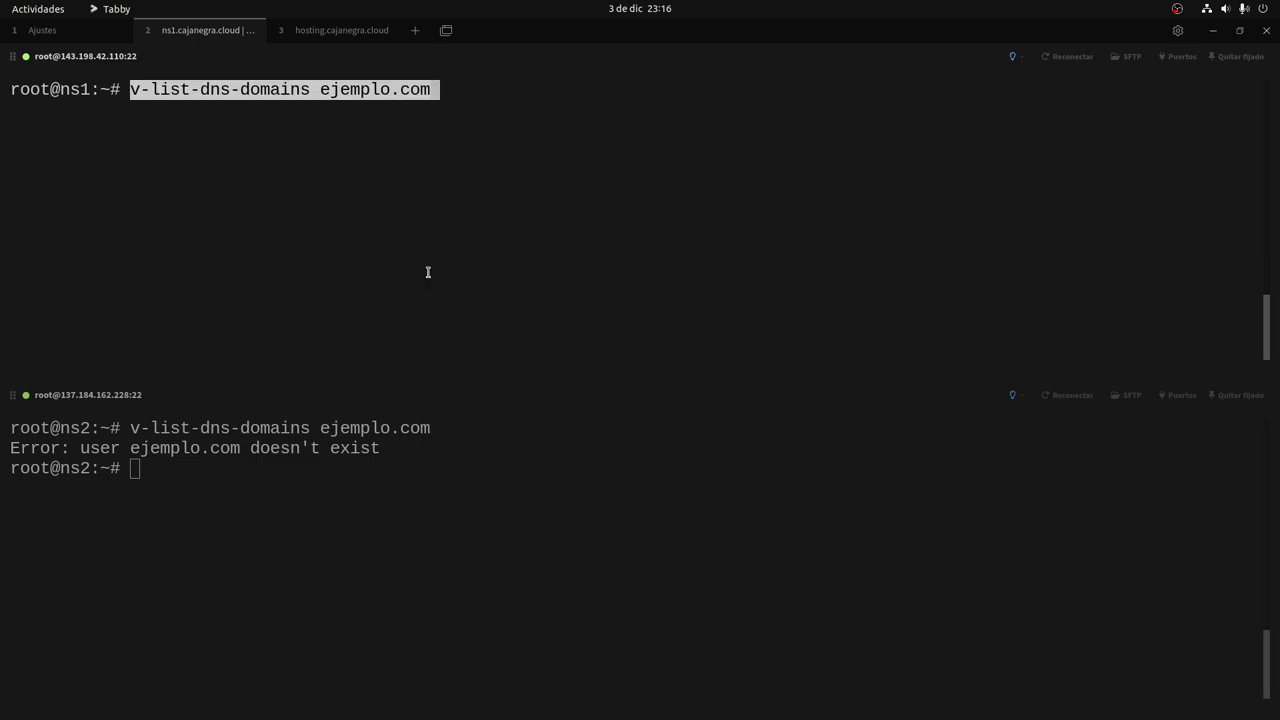
pyautogui.press('Return')
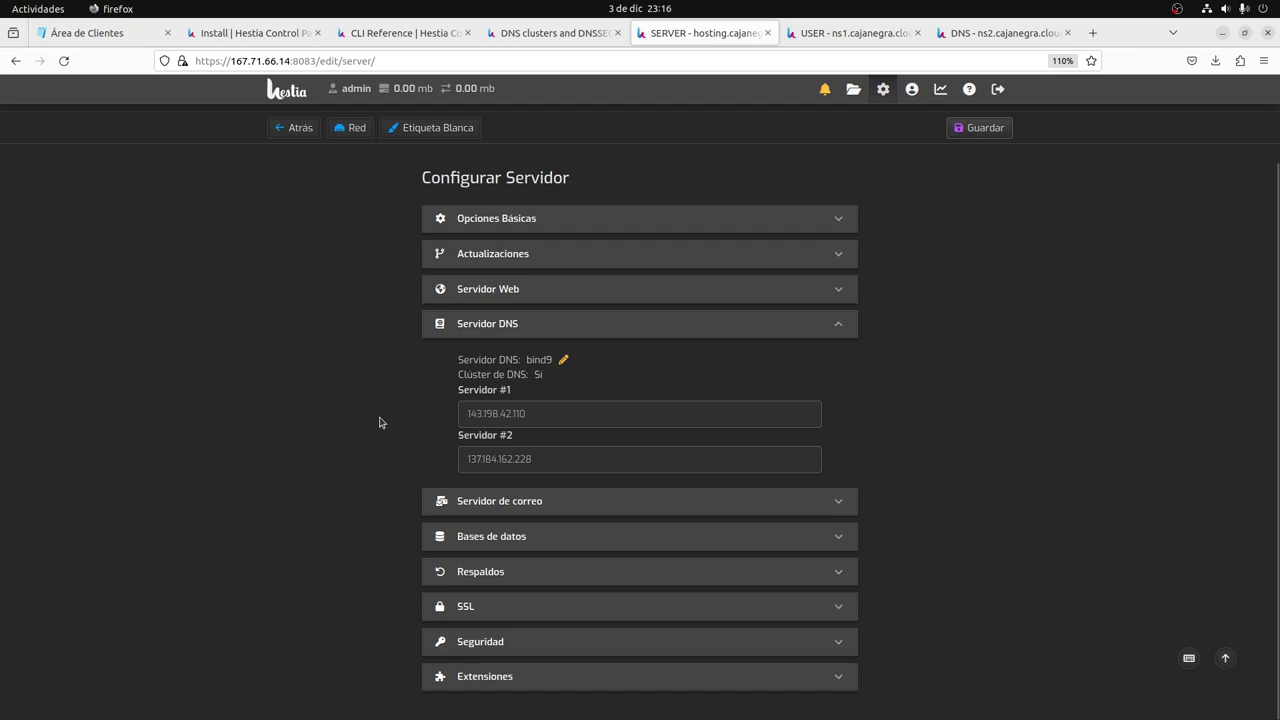
pyautogui.click(543, 30)
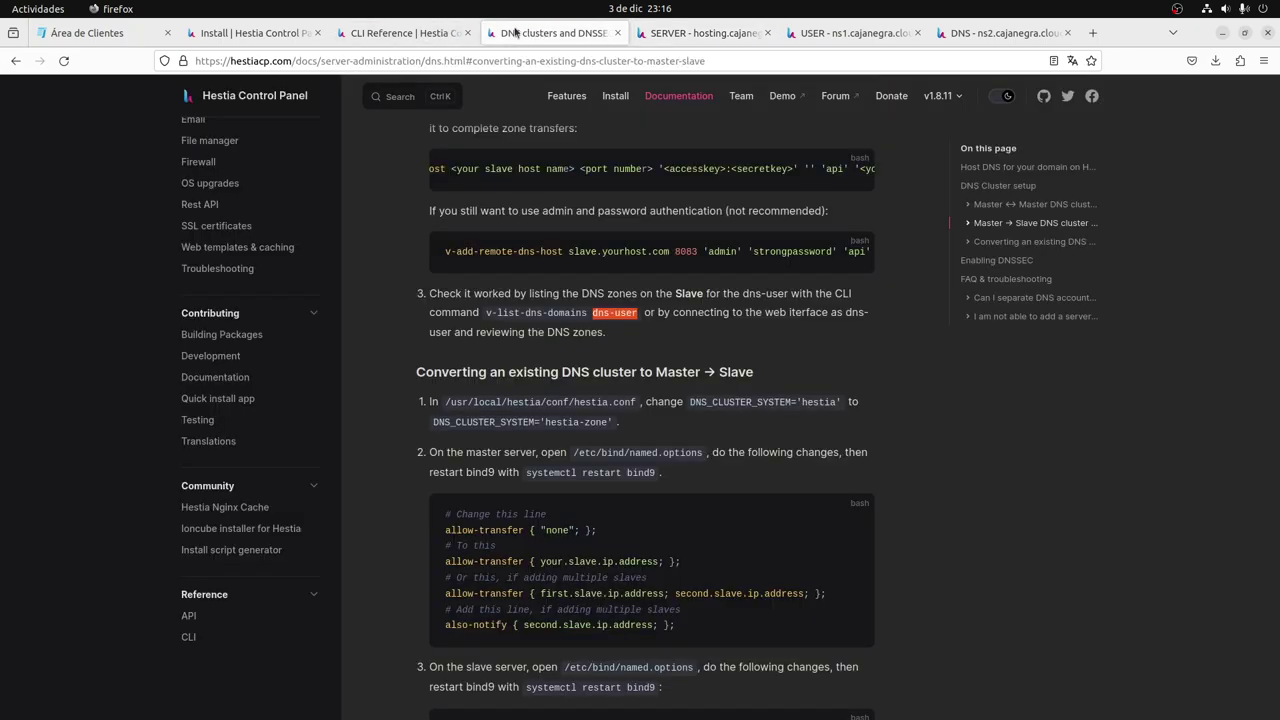
pyautogui.scroll(4, 450, 330)
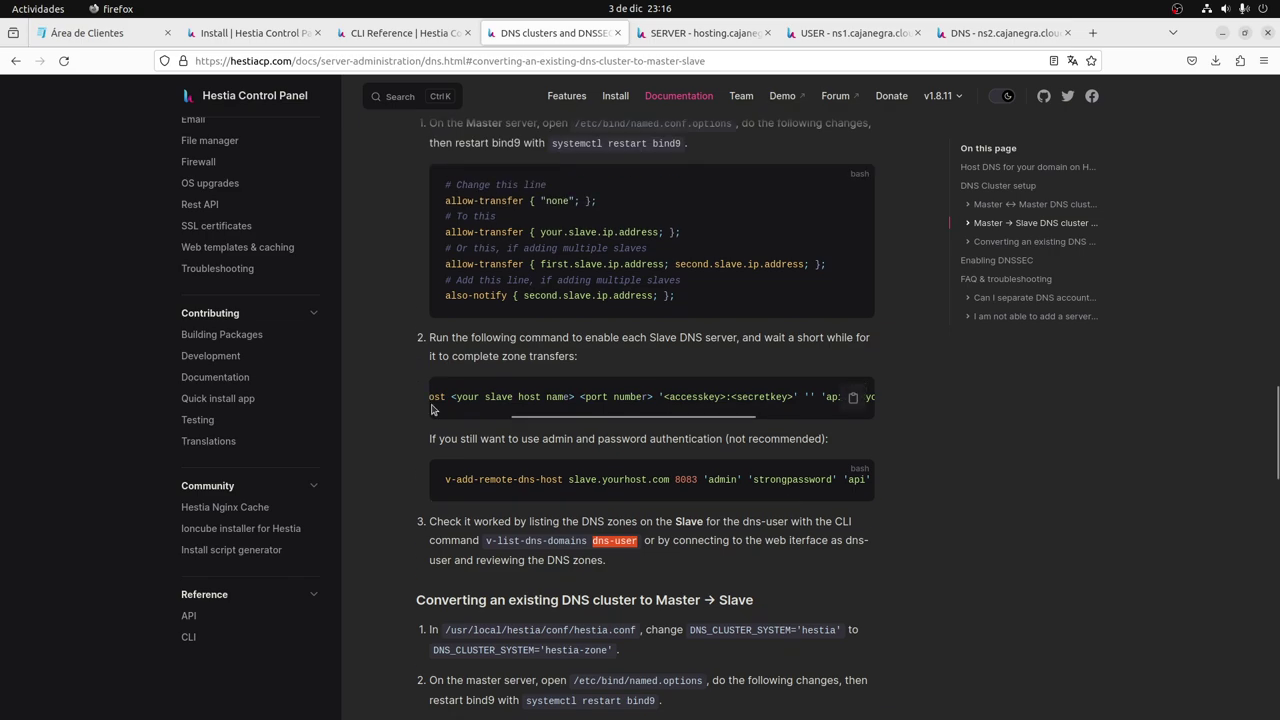
pyautogui.scroll(-1, 432, 409)
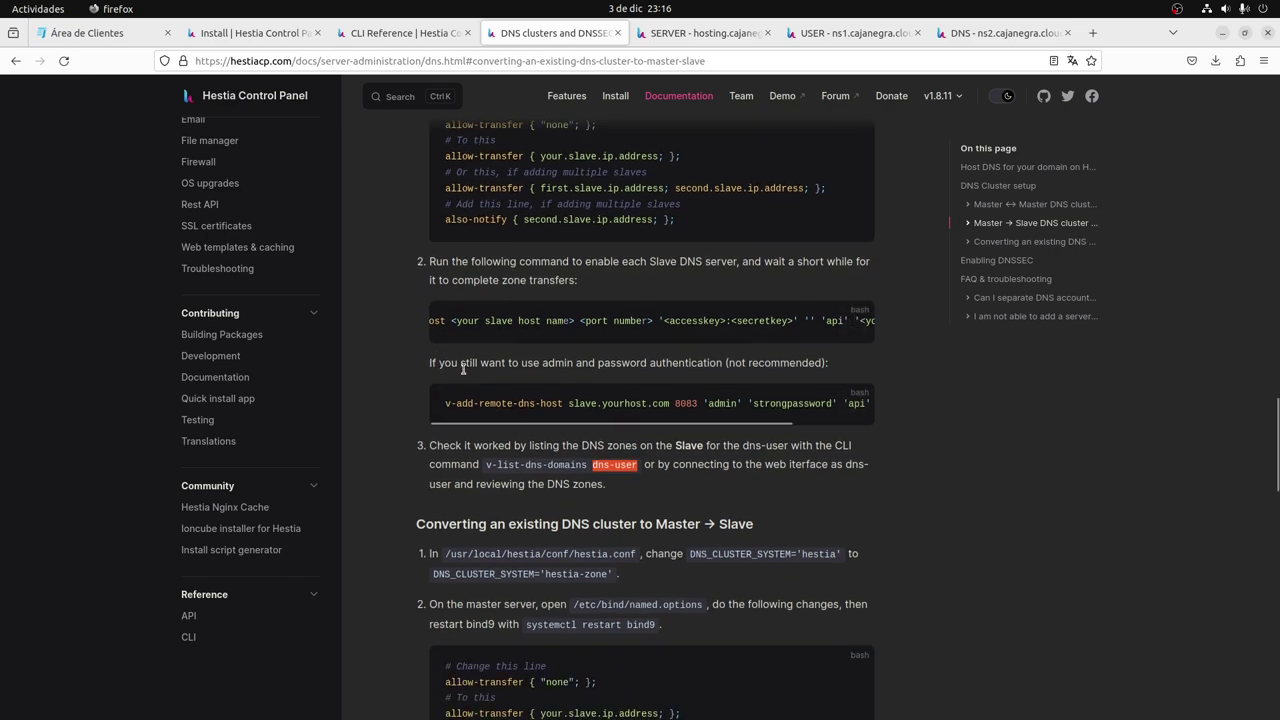
pyautogui.scroll(1, 449, 366)
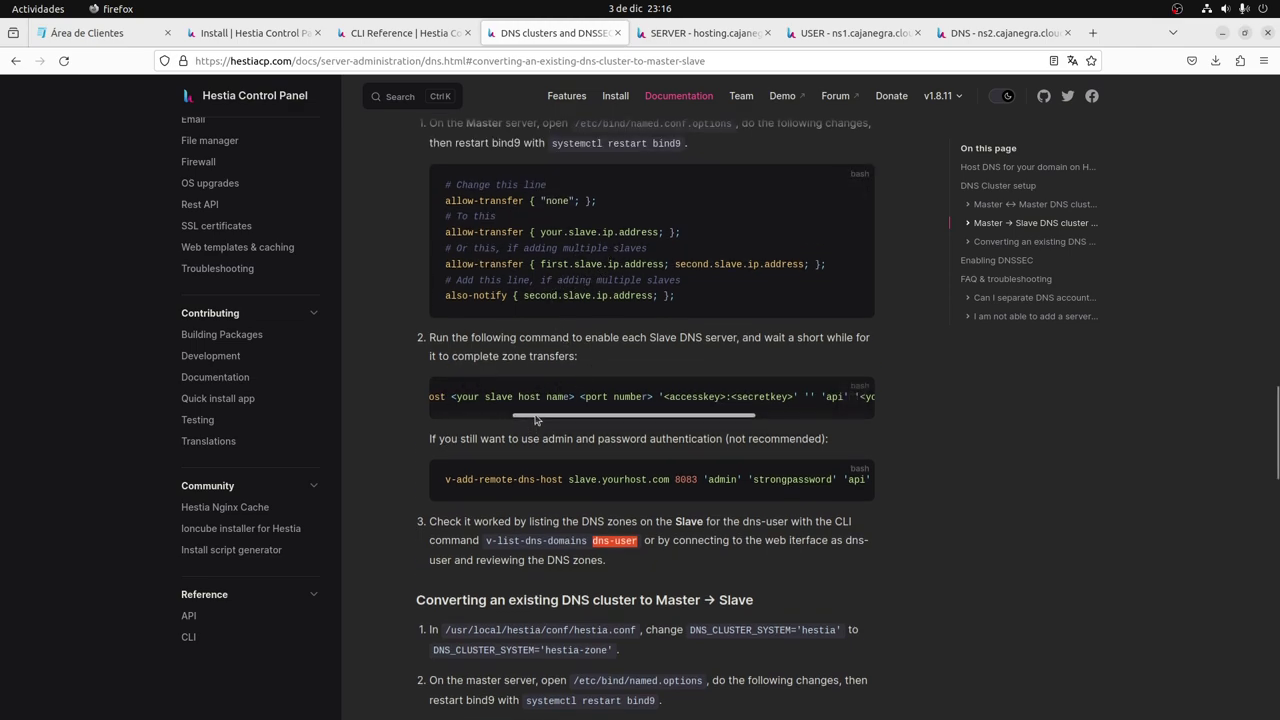
pyautogui.moveTo(535, 417); pyautogui.dragTo(435, 413)
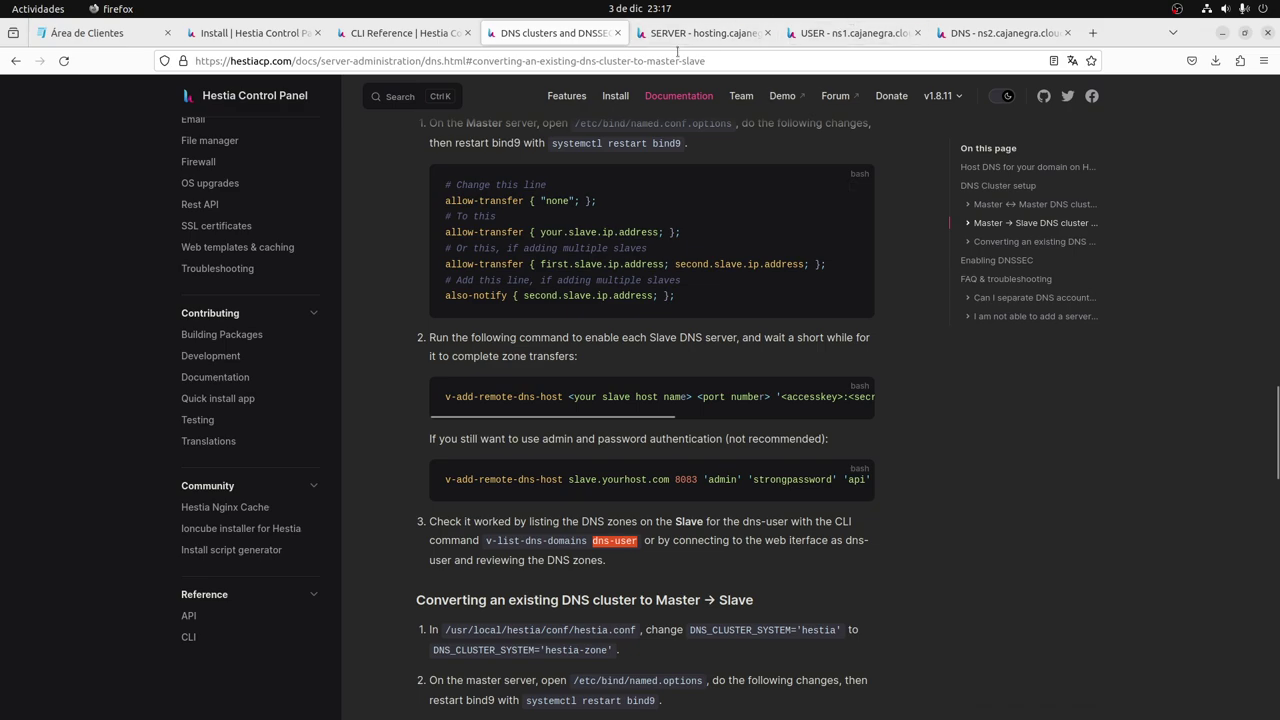
pyautogui.click(703, 33)
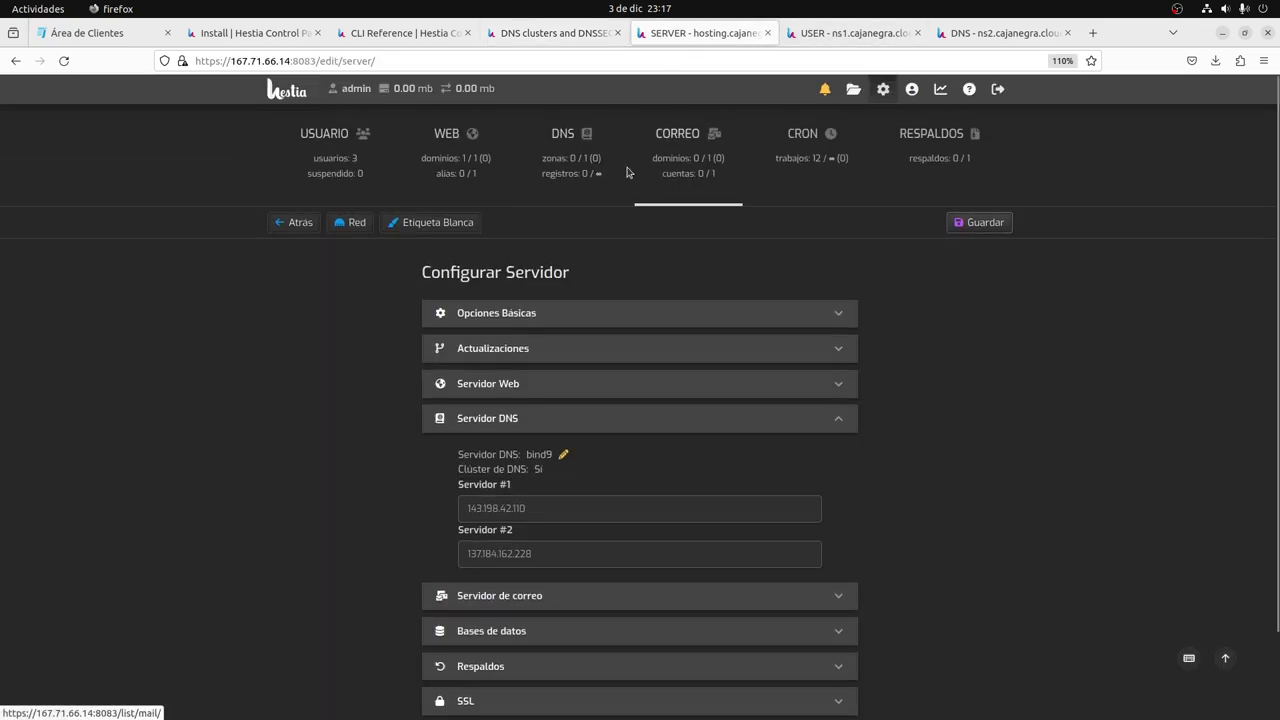
# Delete the ejemplo.com web domain from the account's web domain list.
pyautogui.click(584, 168)
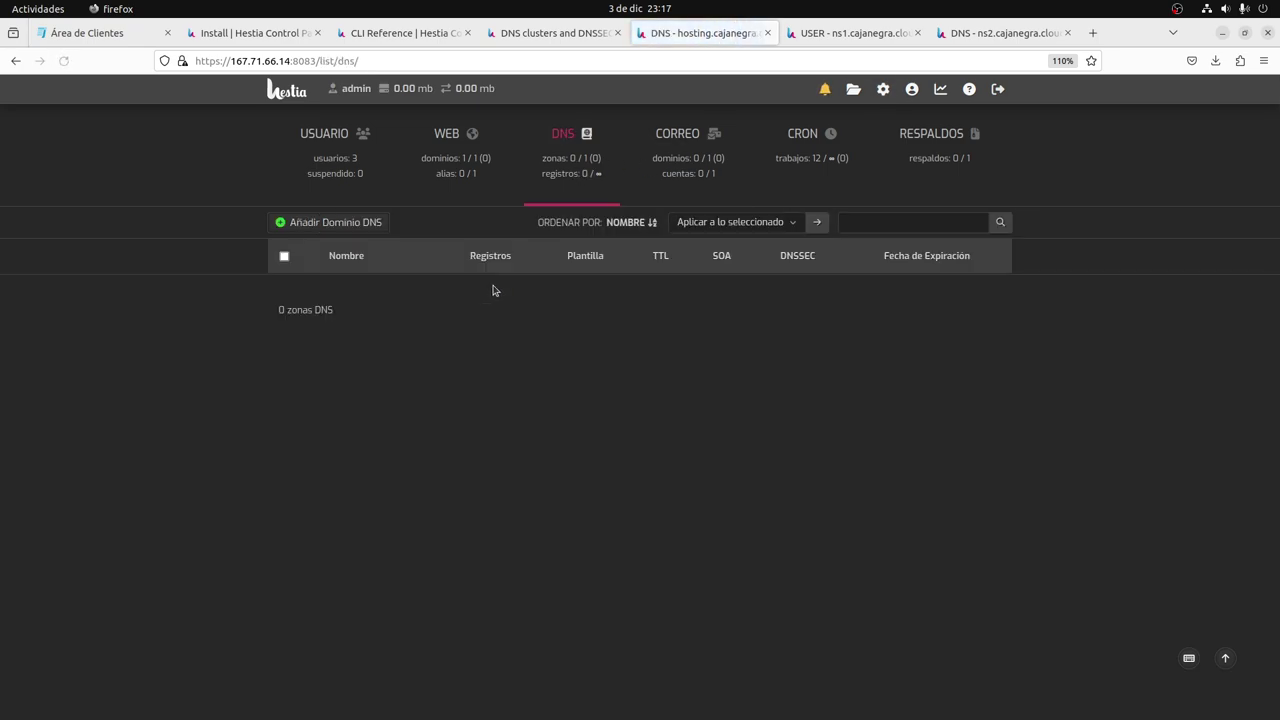
pyautogui.click(335, 157)
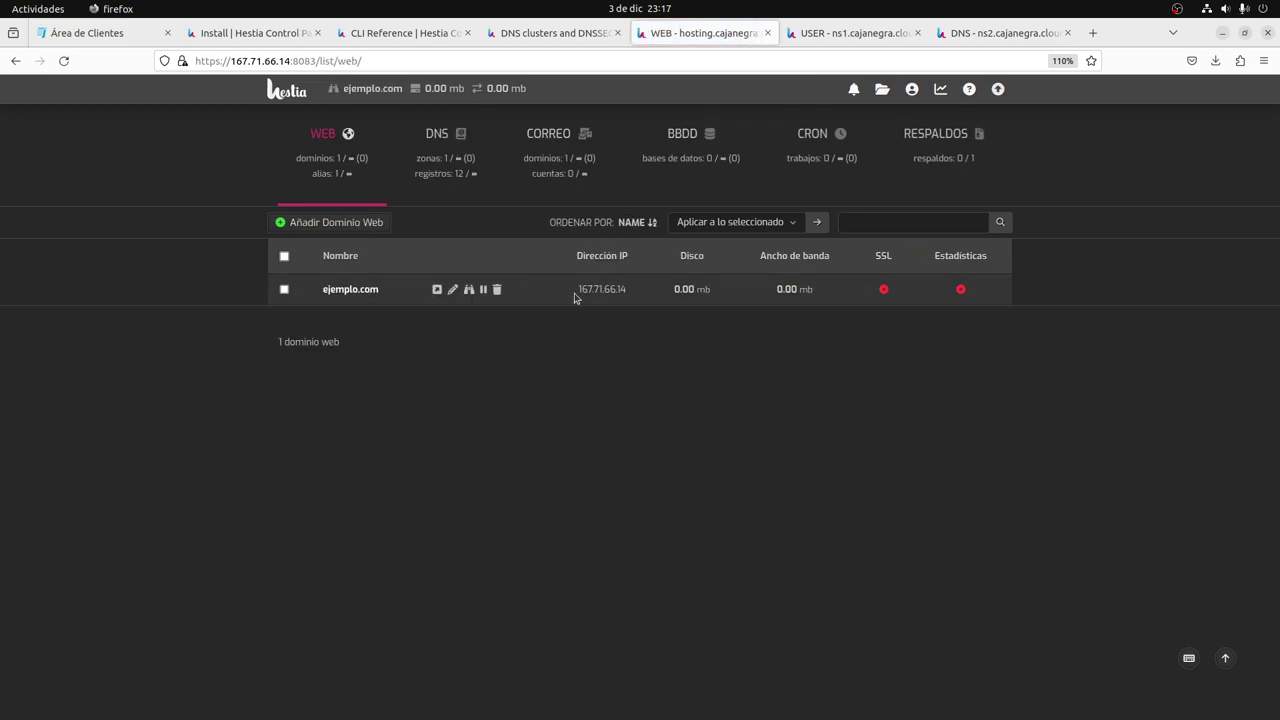
pyautogui.click(497, 290)
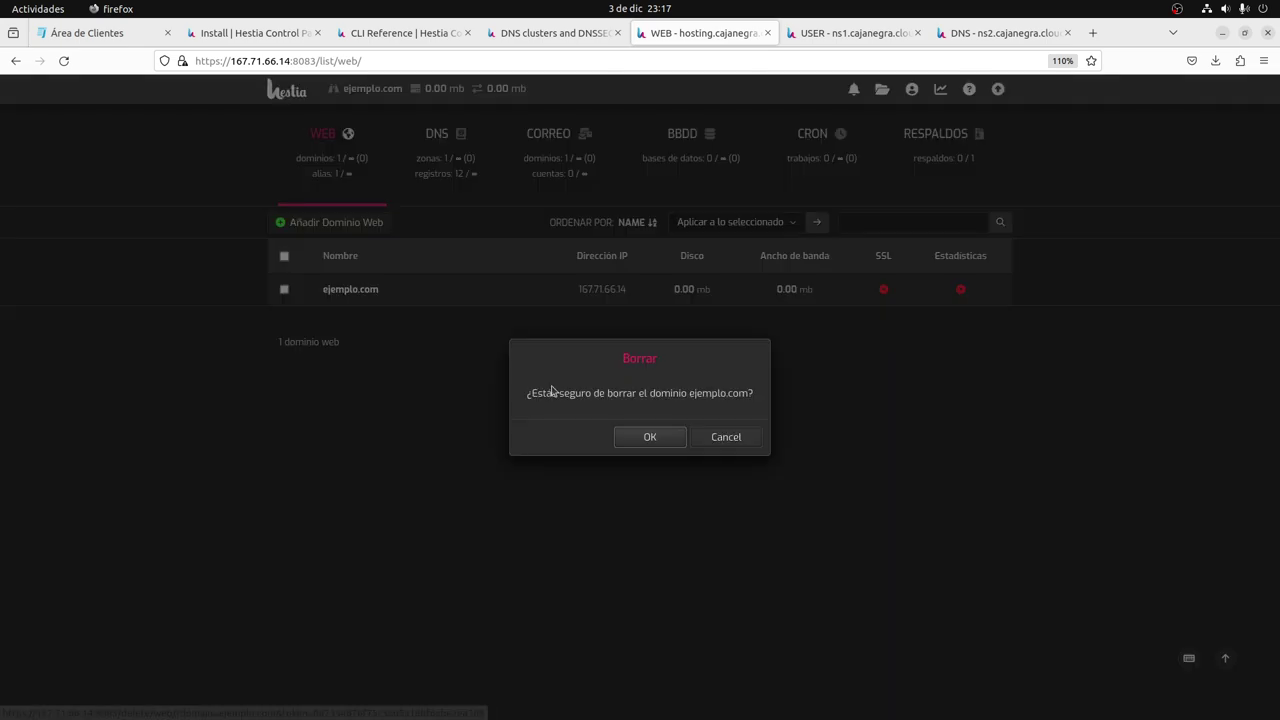
pyautogui.click(630, 437)
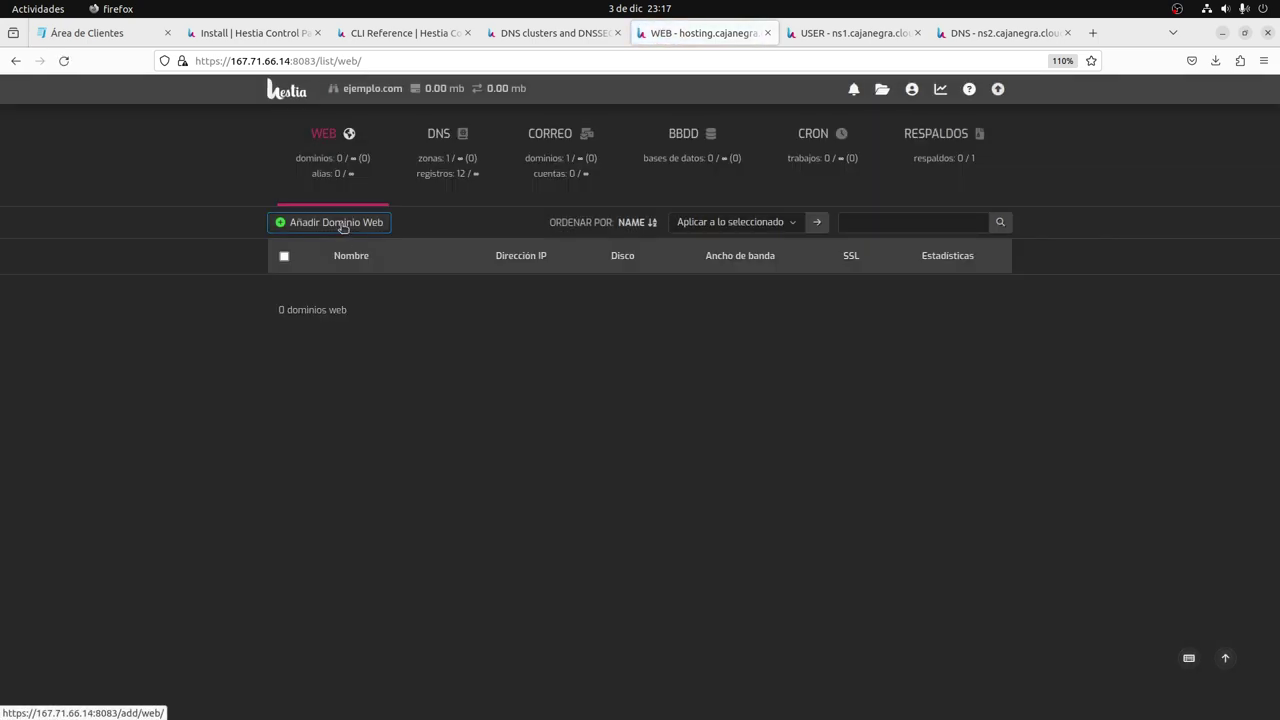
# Select and delete the ejemplo.com DNS zone, leaving only the mail domain.
pyautogui.click(540, 163)
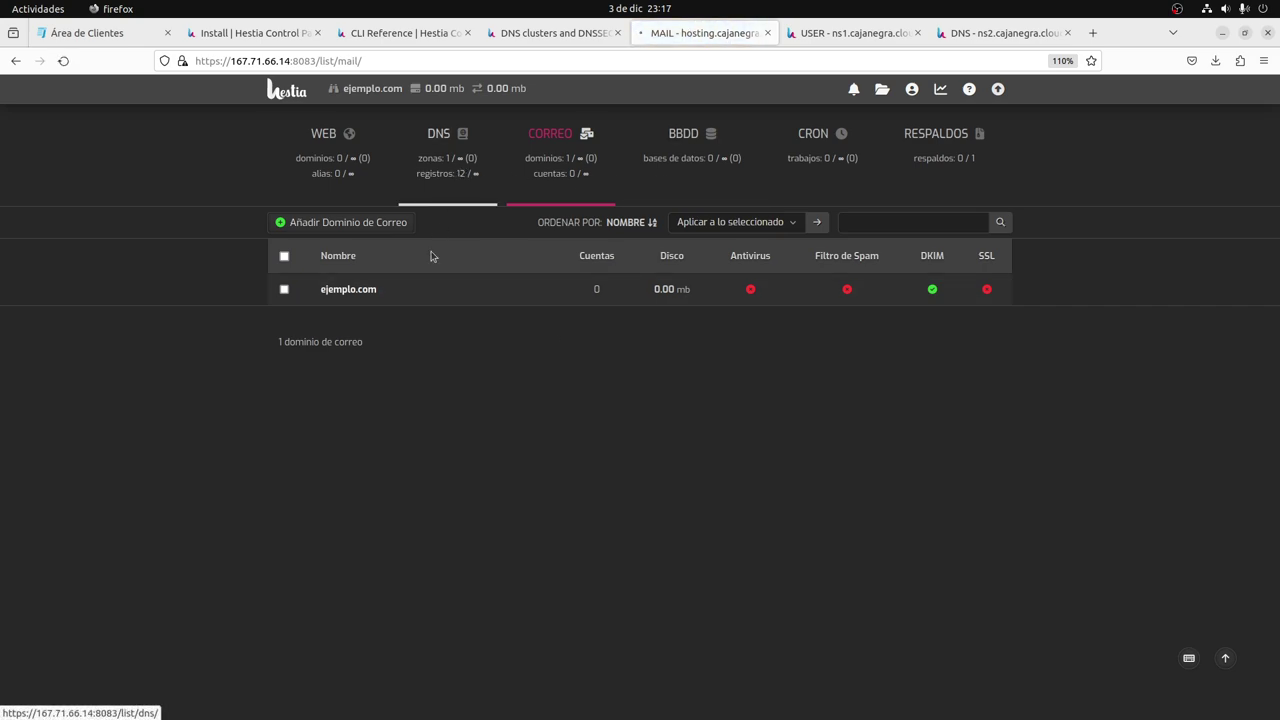
pyautogui.click(460, 166)
pyautogui.click(284, 289)
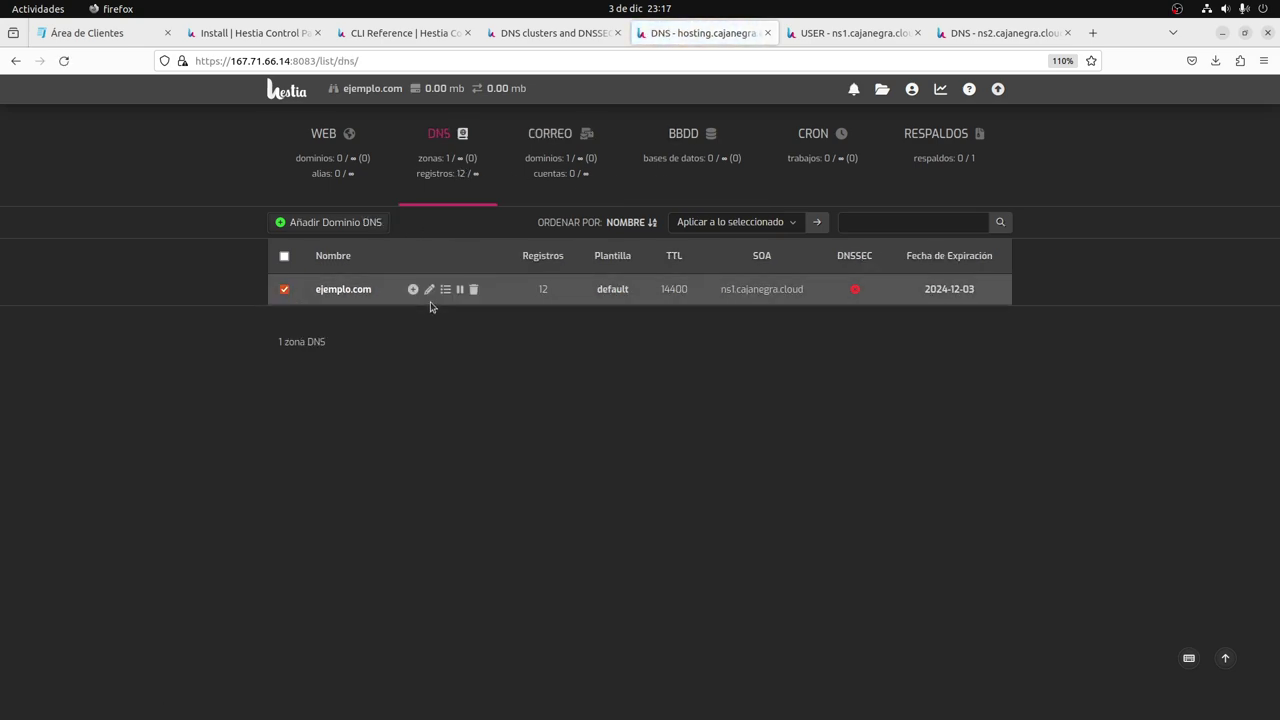
pyautogui.click(474, 289)
pyautogui.click(620, 440)
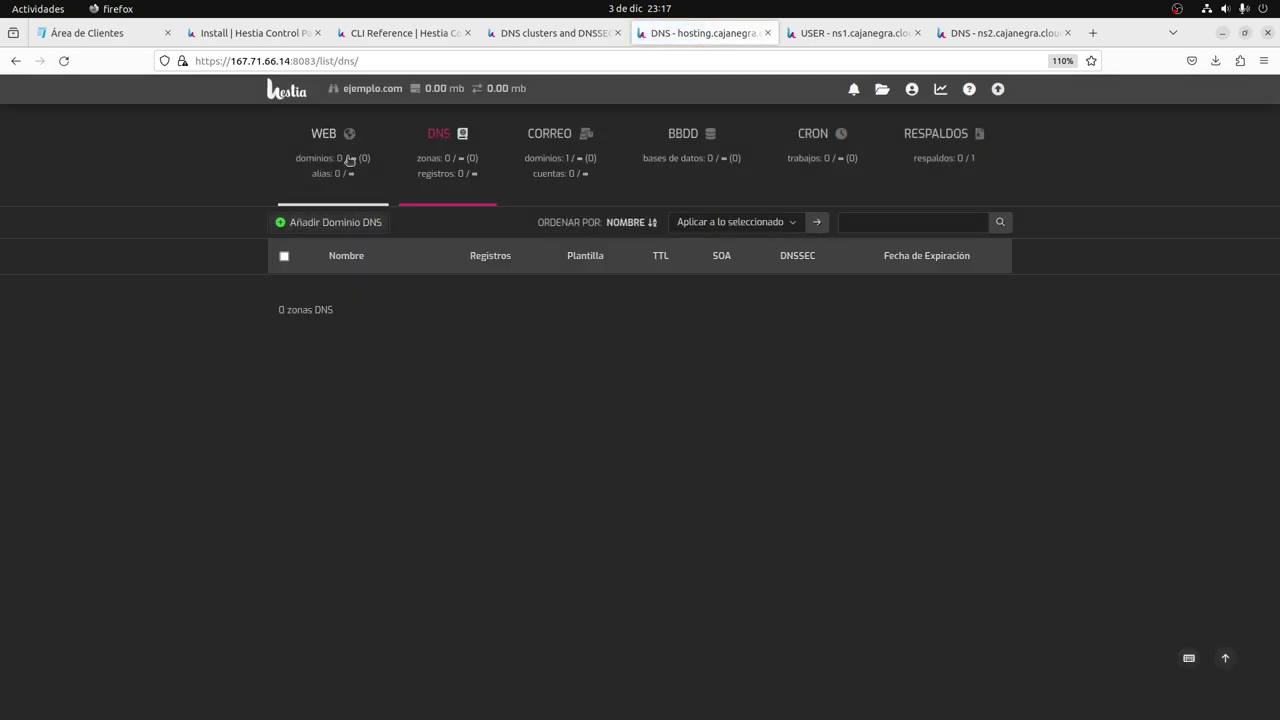
pyautogui.click(344, 161)
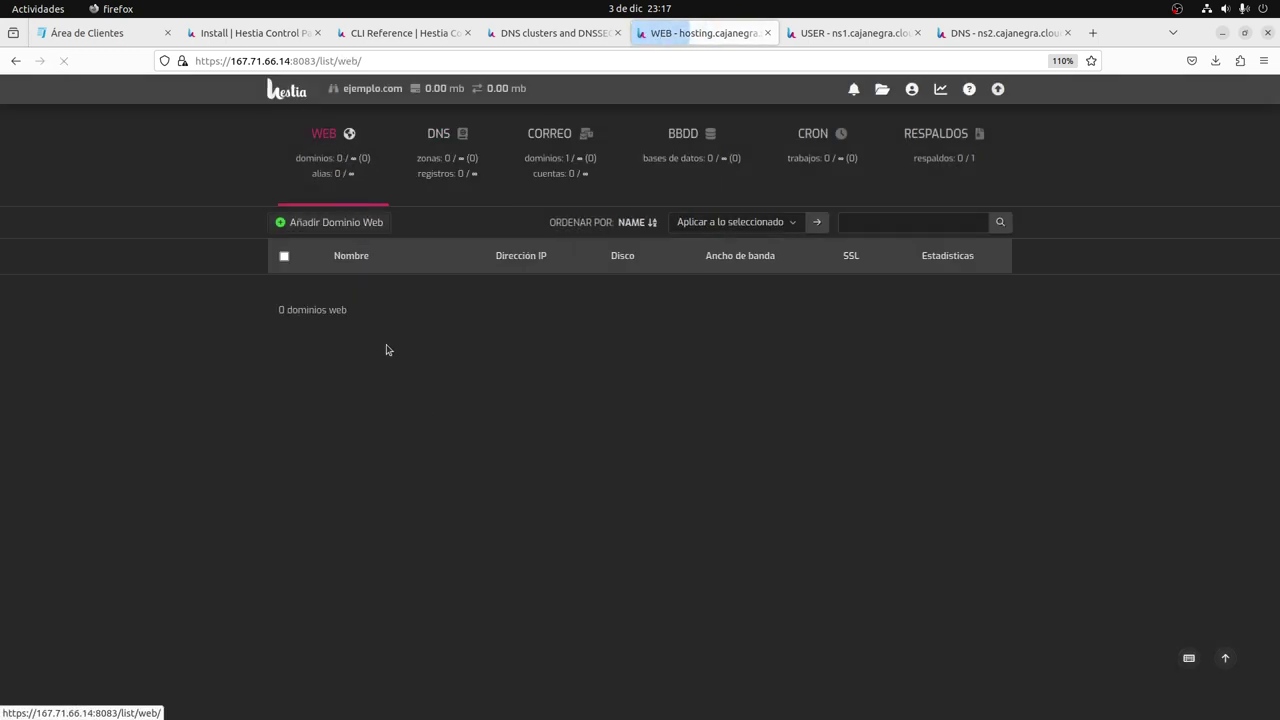
# Add web domain ejemplo.com on IP 167.71.66.14 with DNS and mail support enabled.
pyautogui.click(334, 222)
pyautogui.click(460, 328)
pyautogui.click(465, 360)
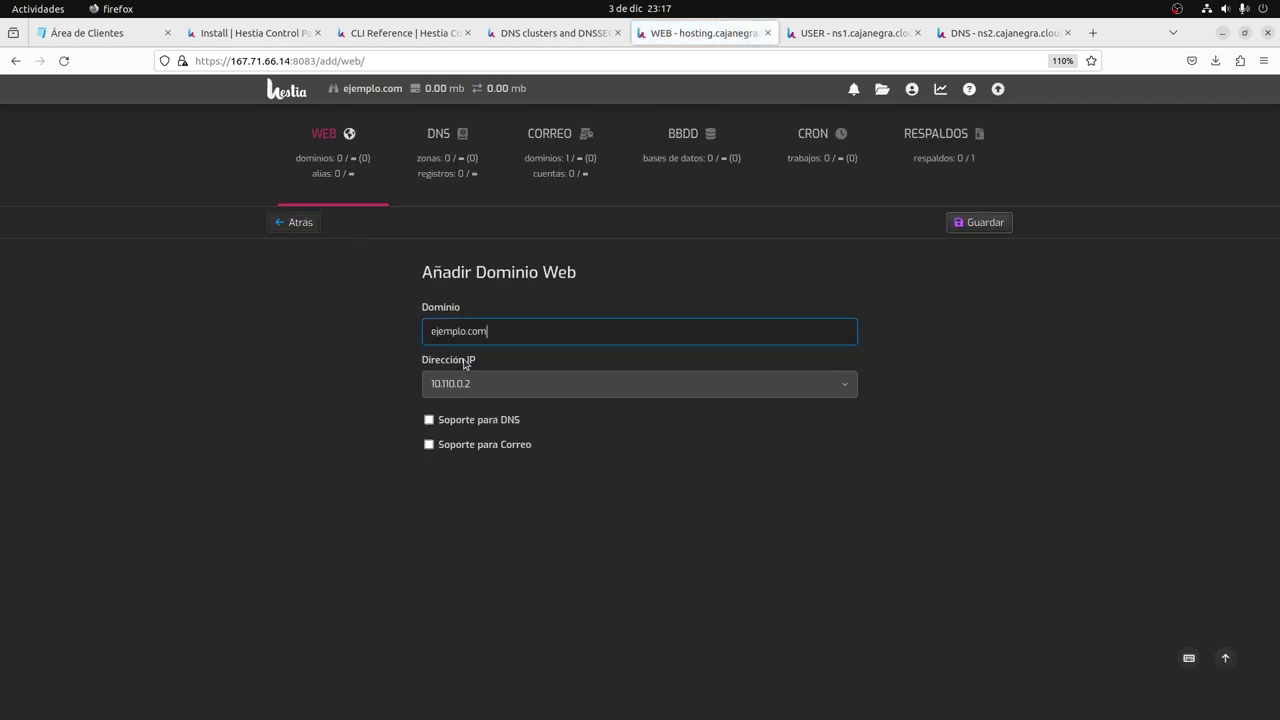
pyautogui.click(470, 385)
pyautogui.click(465, 443)
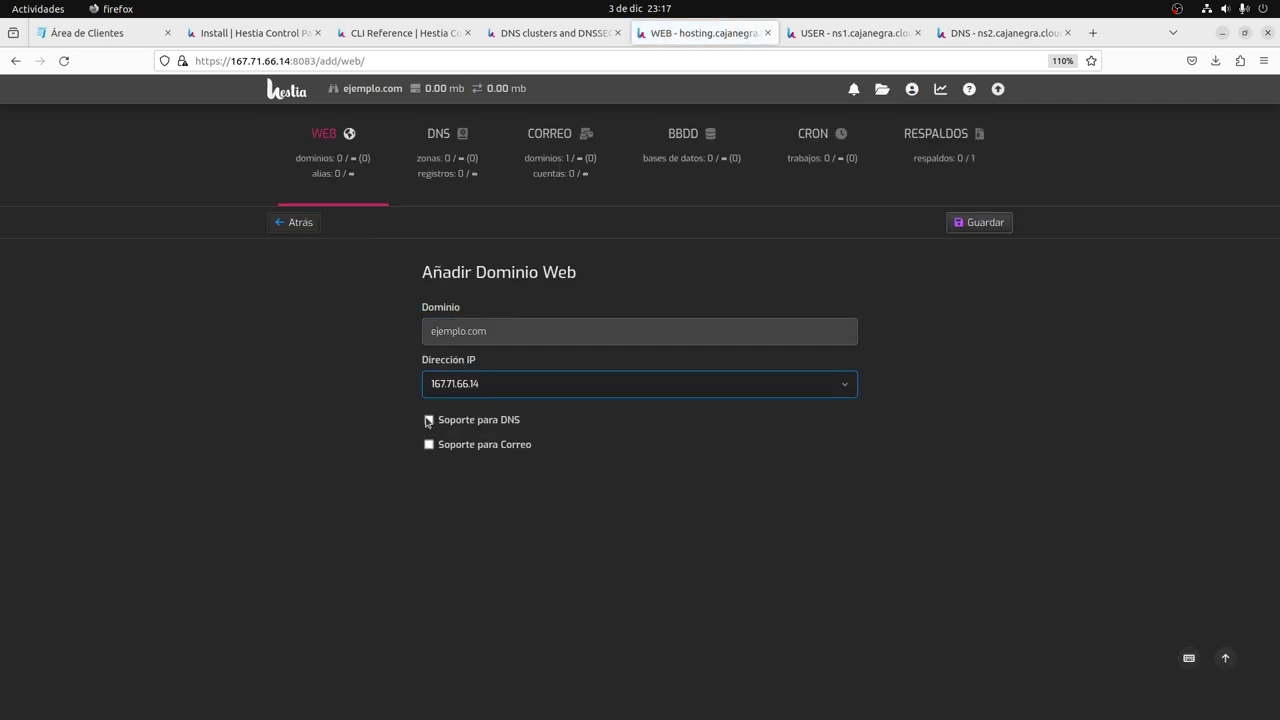
pyautogui.click(428, 420)
pyautogui.click(429, 444)
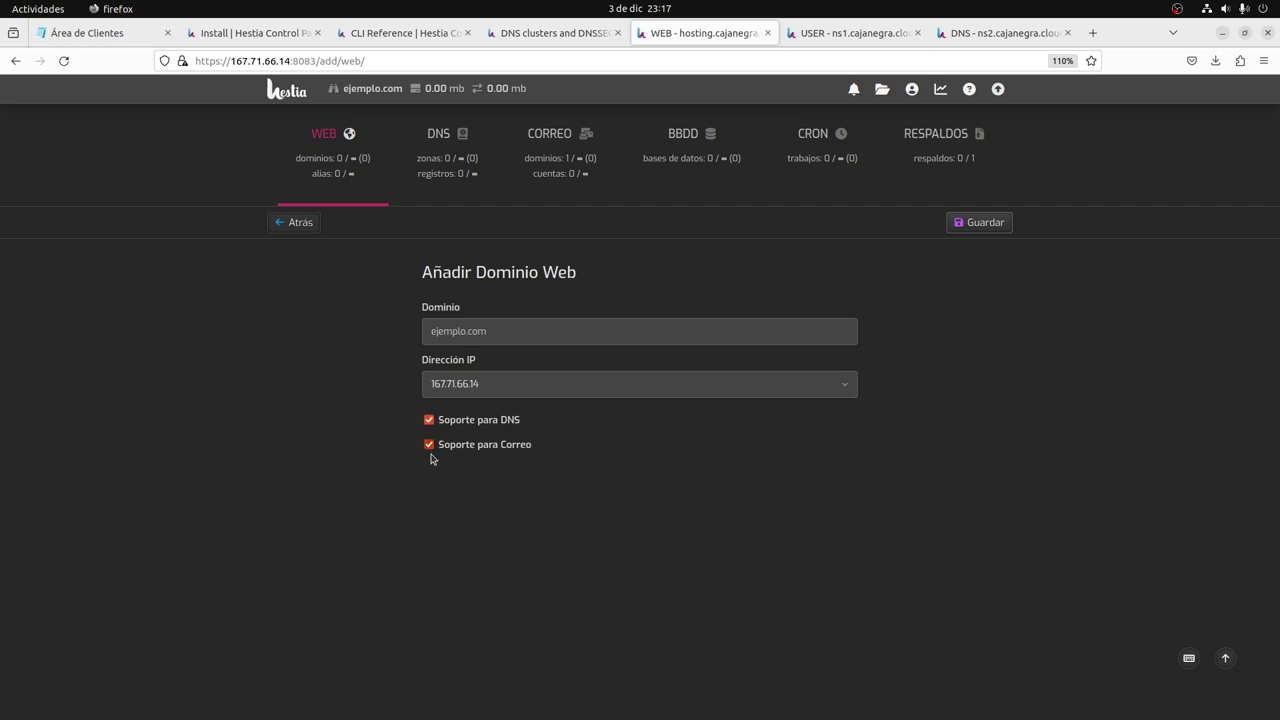
pyautogui.click(985, 223)
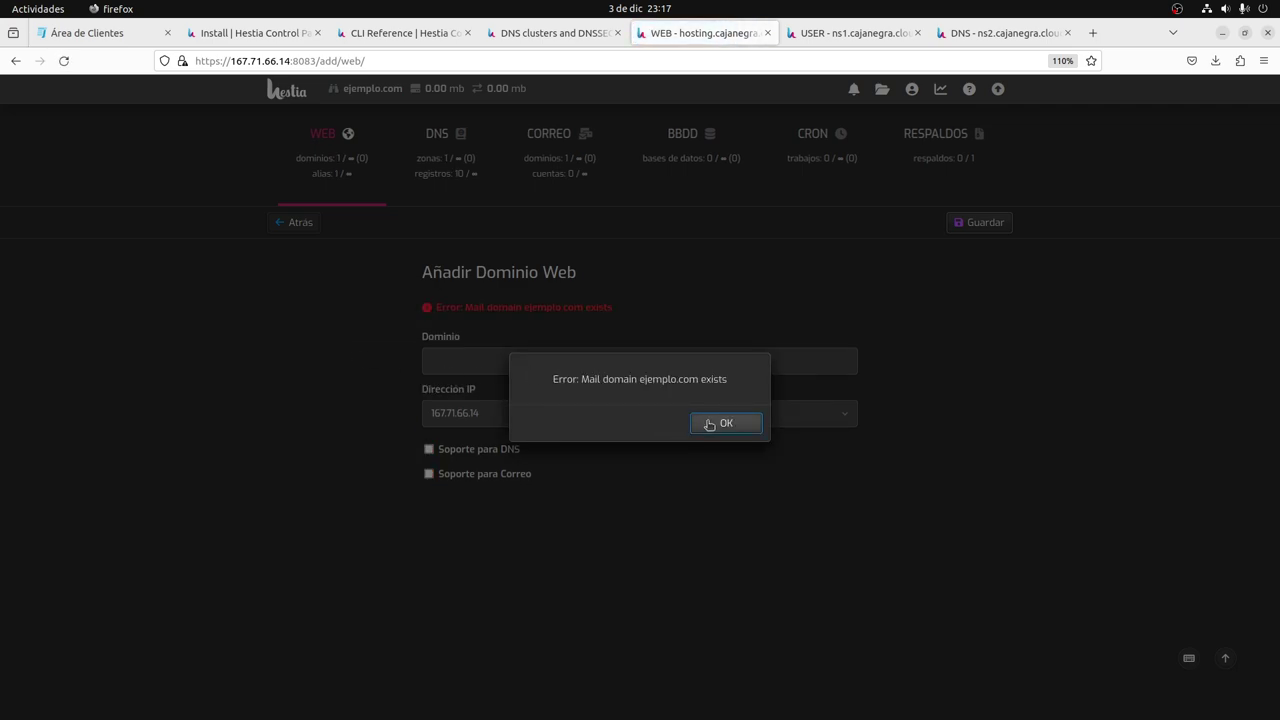
# Dismiss the 'mail domain already exists' error and open ejemplo.com's 10 DNS records.
pyautogui.click(713, 425)
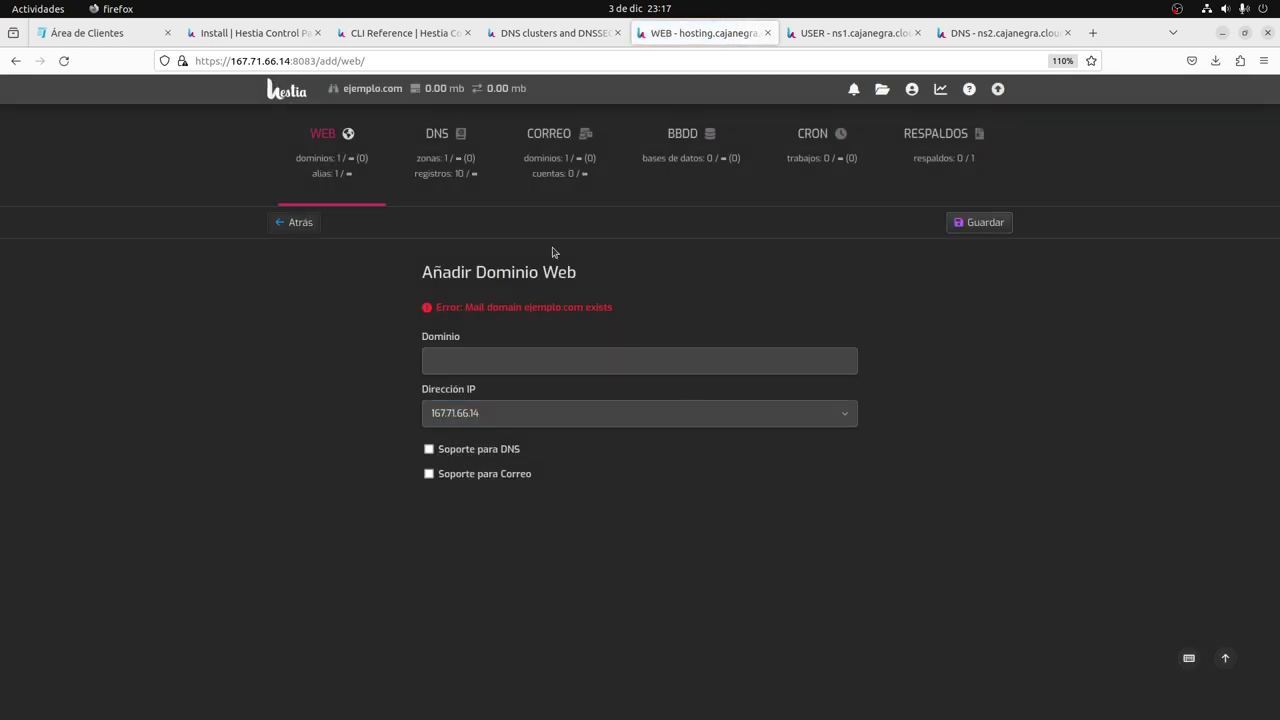
pyautogui.click(465, 170)
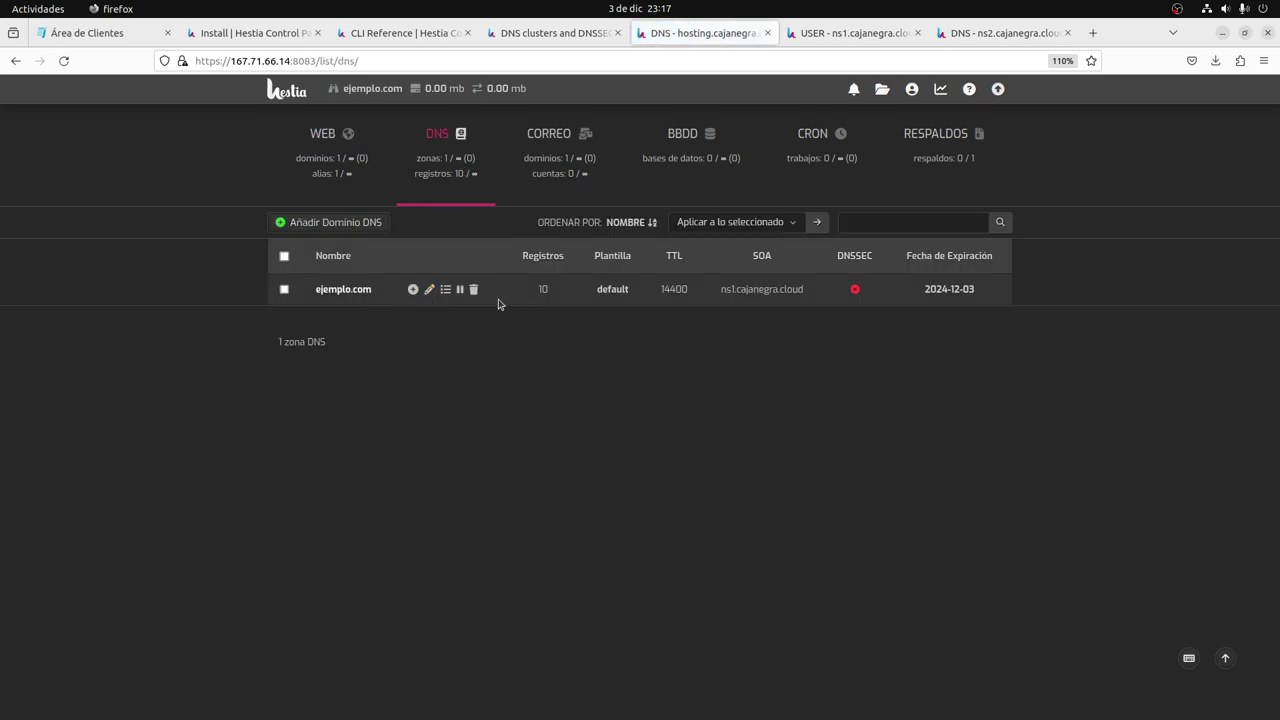
pyautogui.click(355, 292)
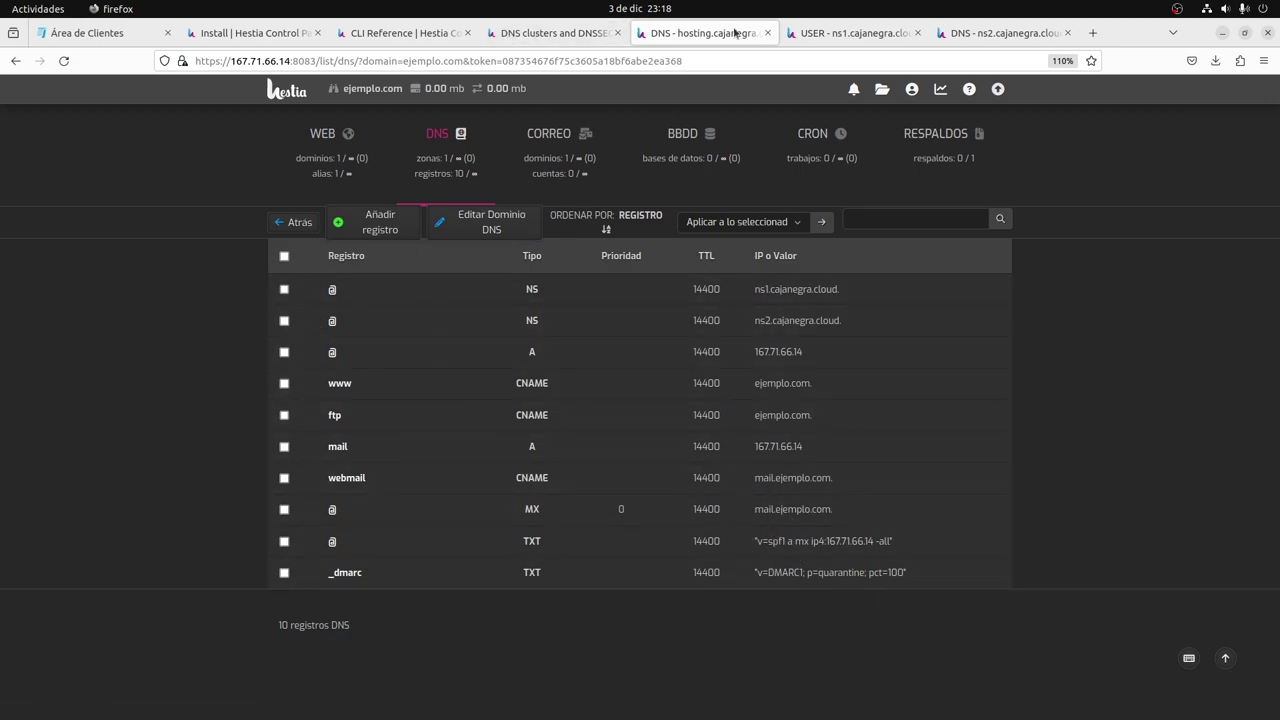
# On ns1, reload the users list and DNS page to verify dns-cluster holds one zone.
pyautogui.click(852, 33)
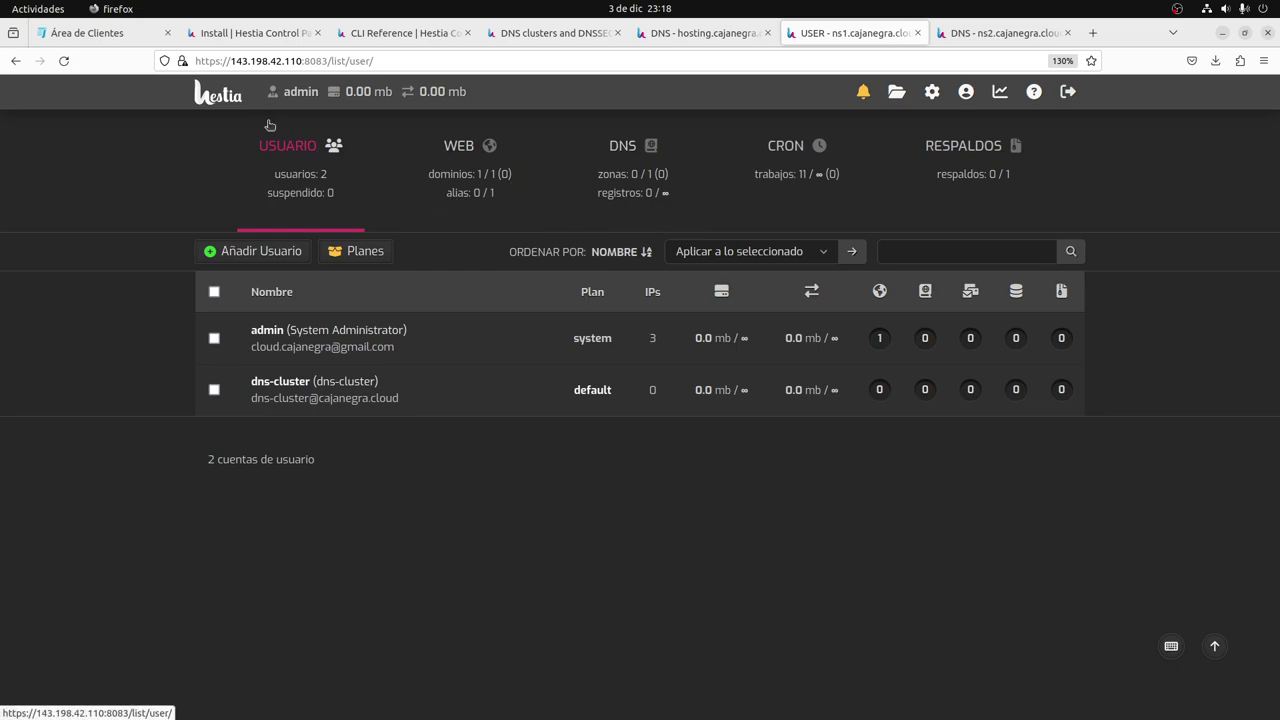
pyautogui.click(240, 108)
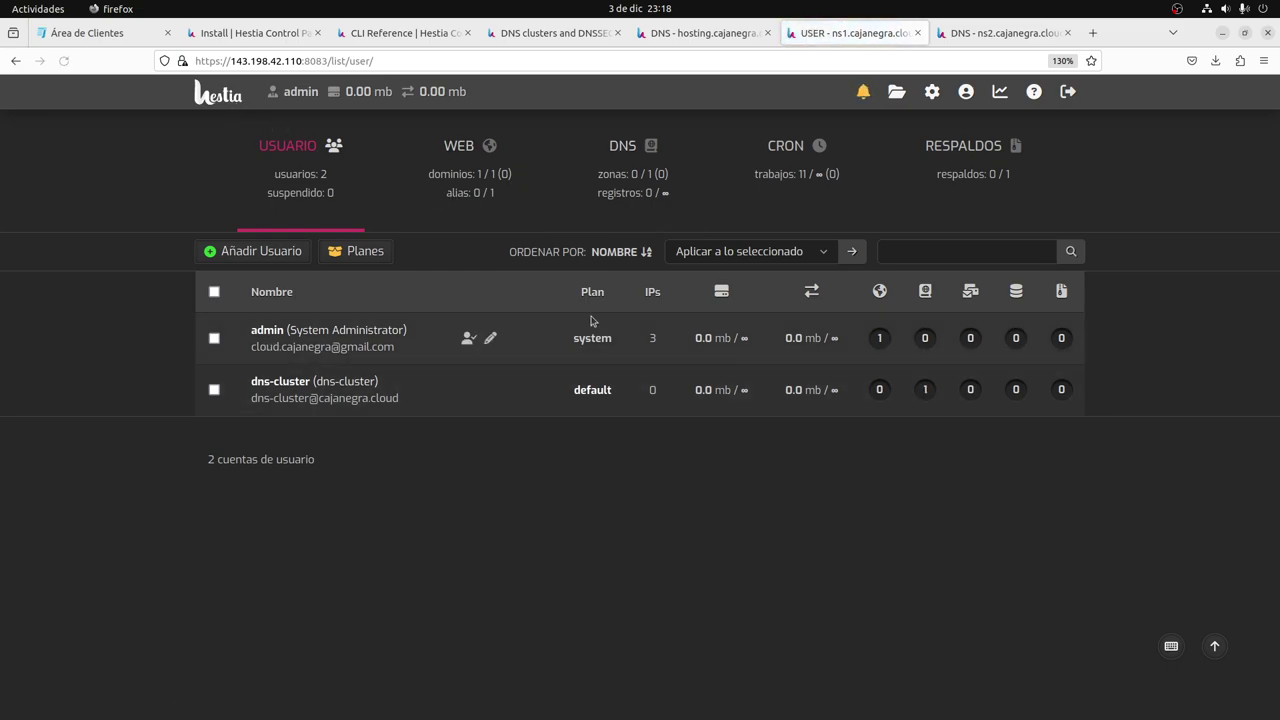
pyautogui.click(624, 170)
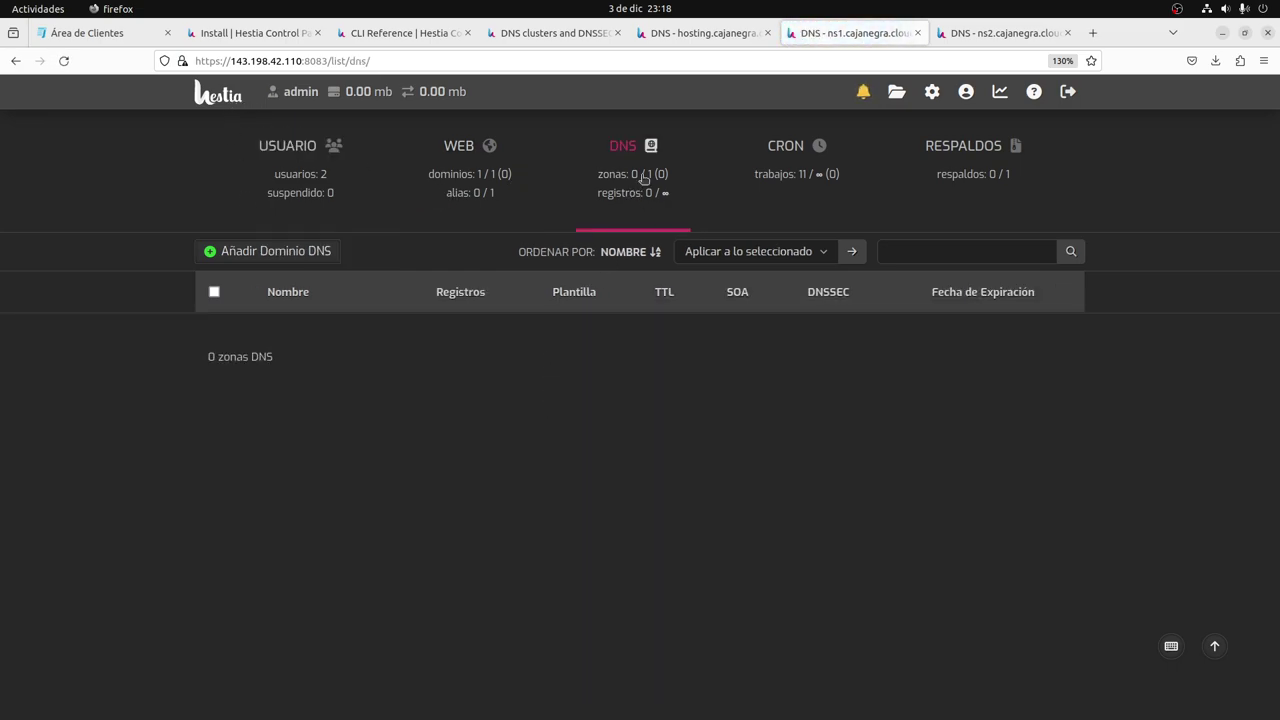
pyautogui.click(292, 165)
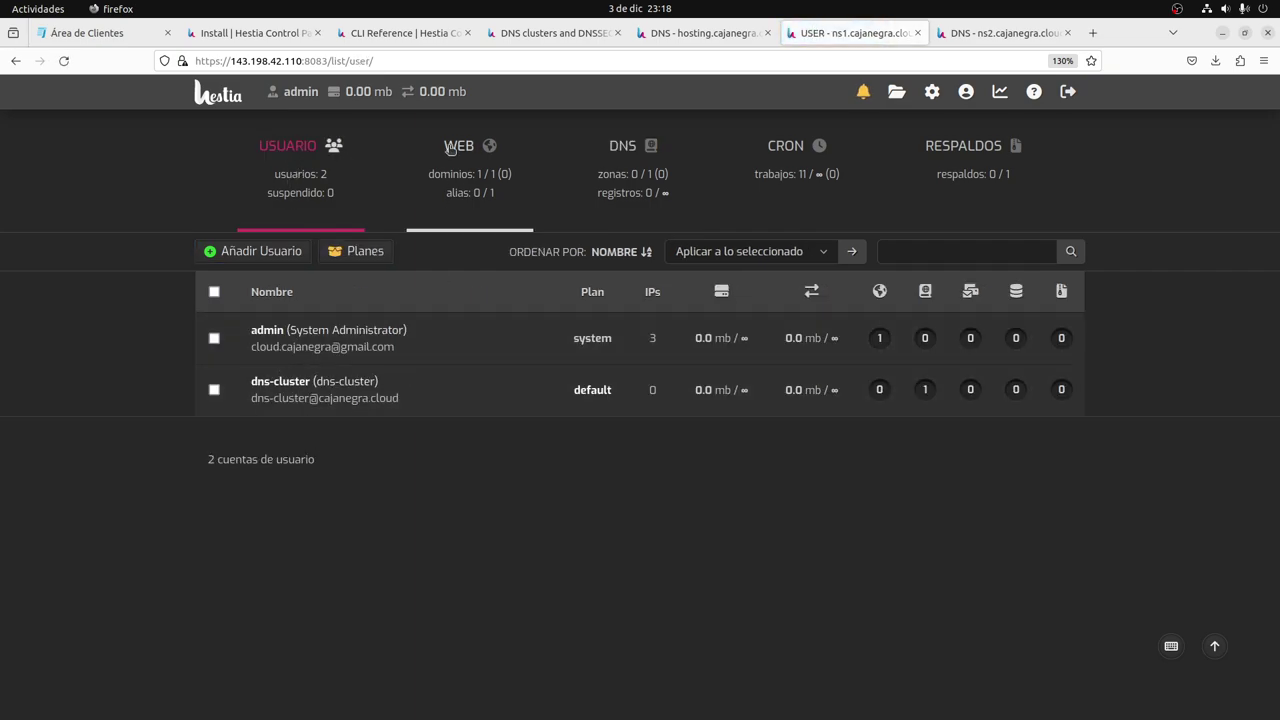
pyautogui.click(403, 34)
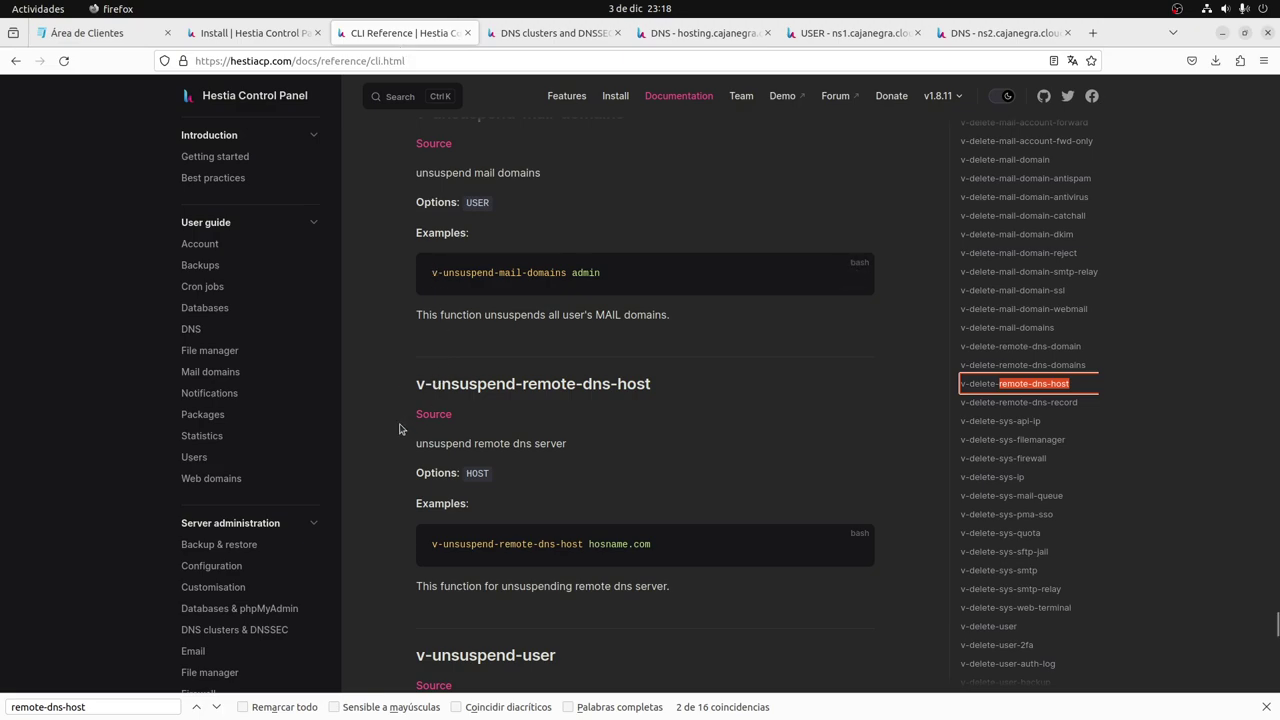
# Search the CLI reference for remote-dns-host and read the v-add-remote-dns-host entry.
pyautogui.scroll(2, 399, 429)
pyautogui.click(976, 386)
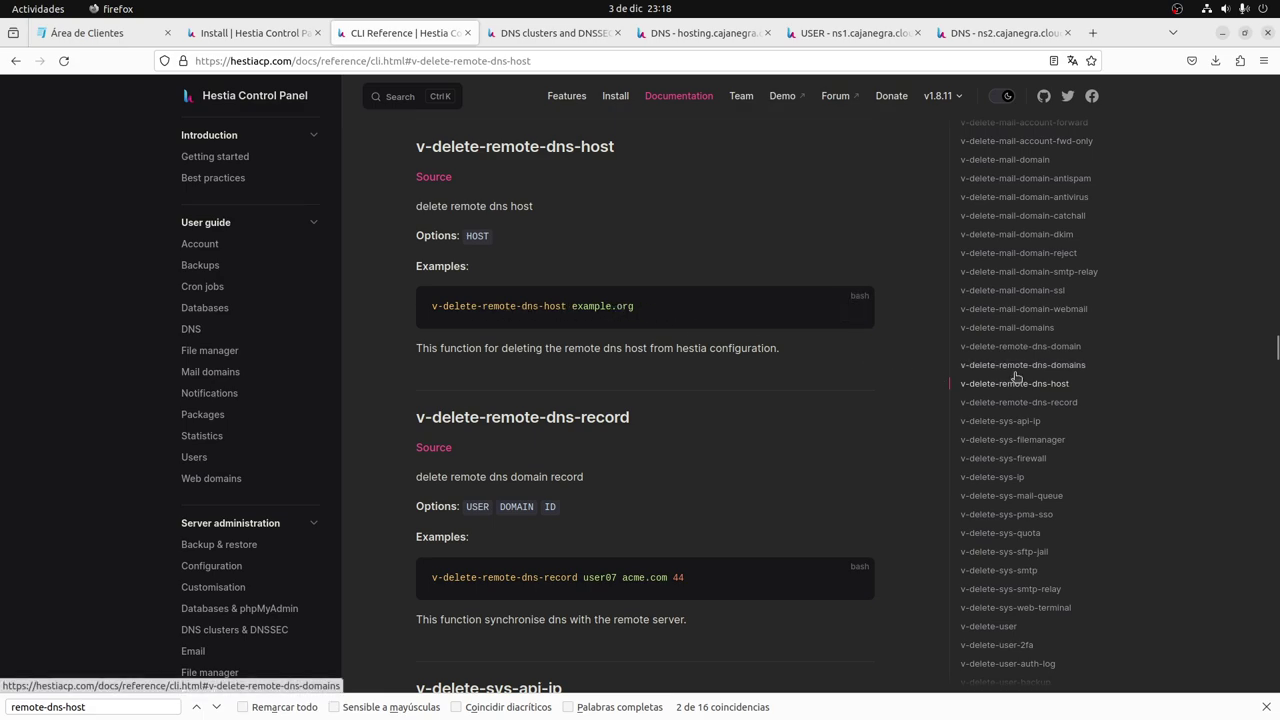
pyautogui.hotkey('ctrl', 'f')
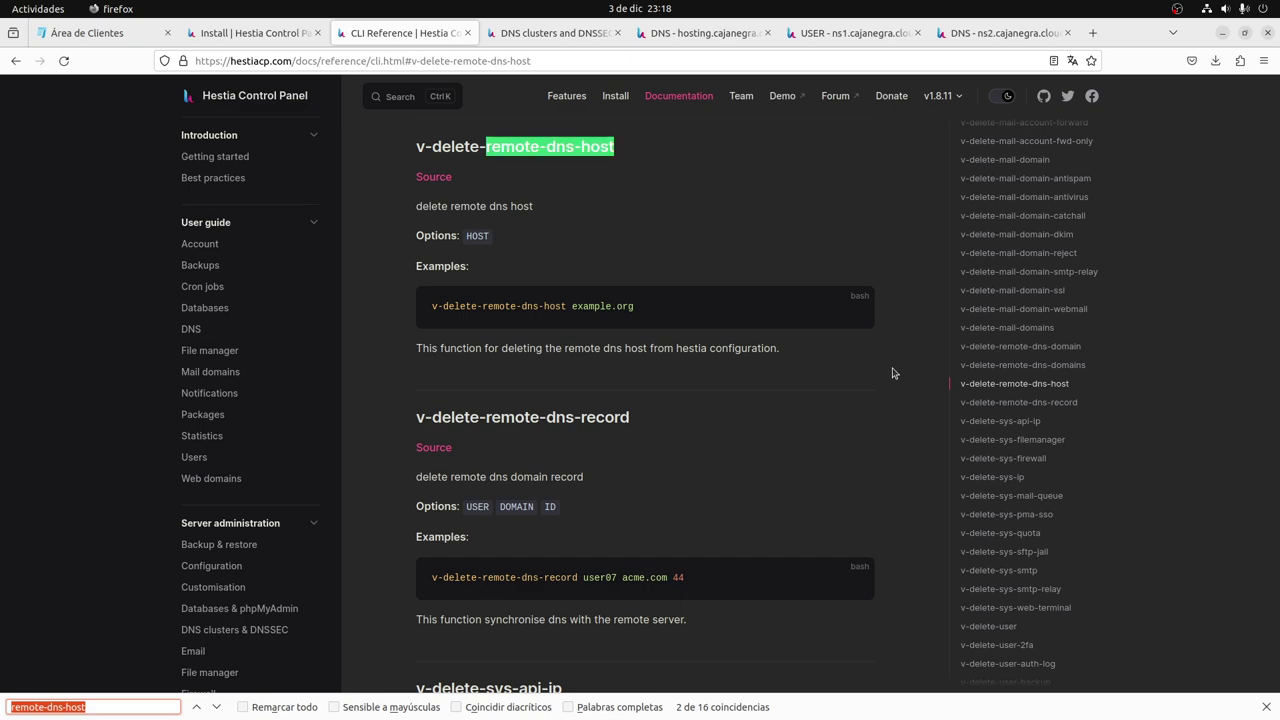
pyautogui.press('Return')
pyautogui.press('Return')
pyautogui.press('Return')
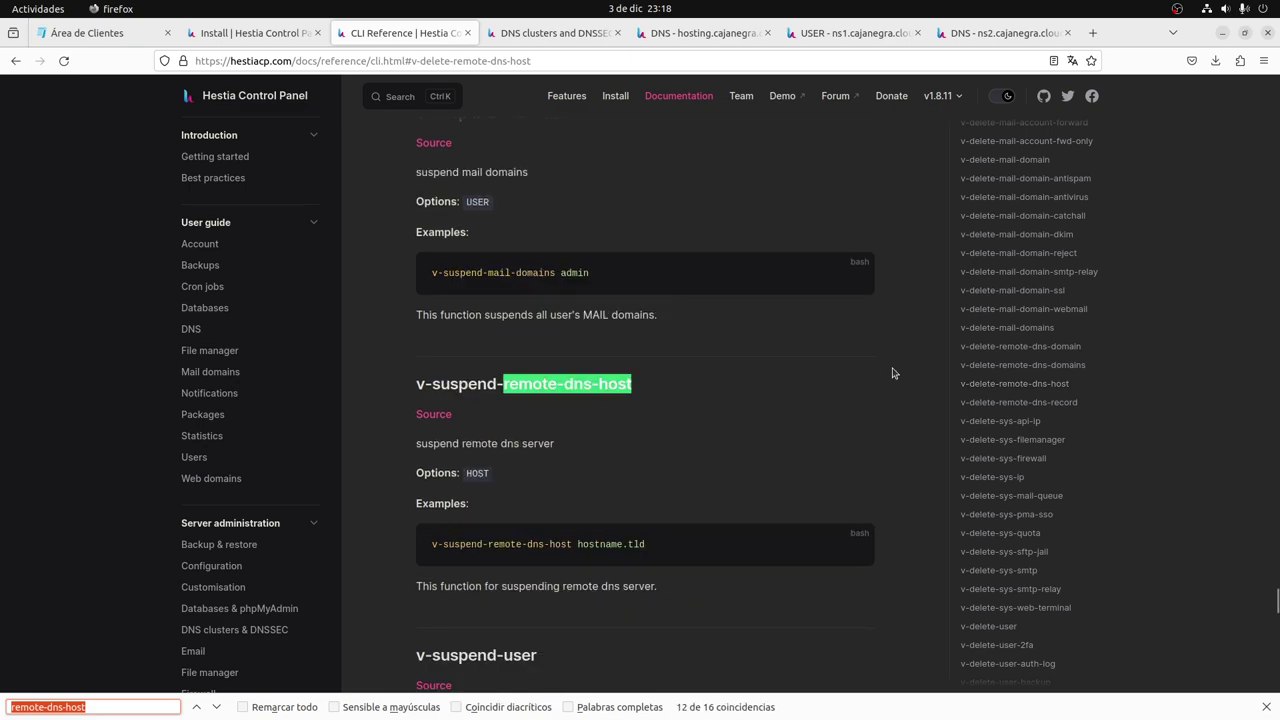
pyautogui.press('Return')
pyautogui.press('Return')
pyautogui.press('Return')
pyautogui.press('Return')
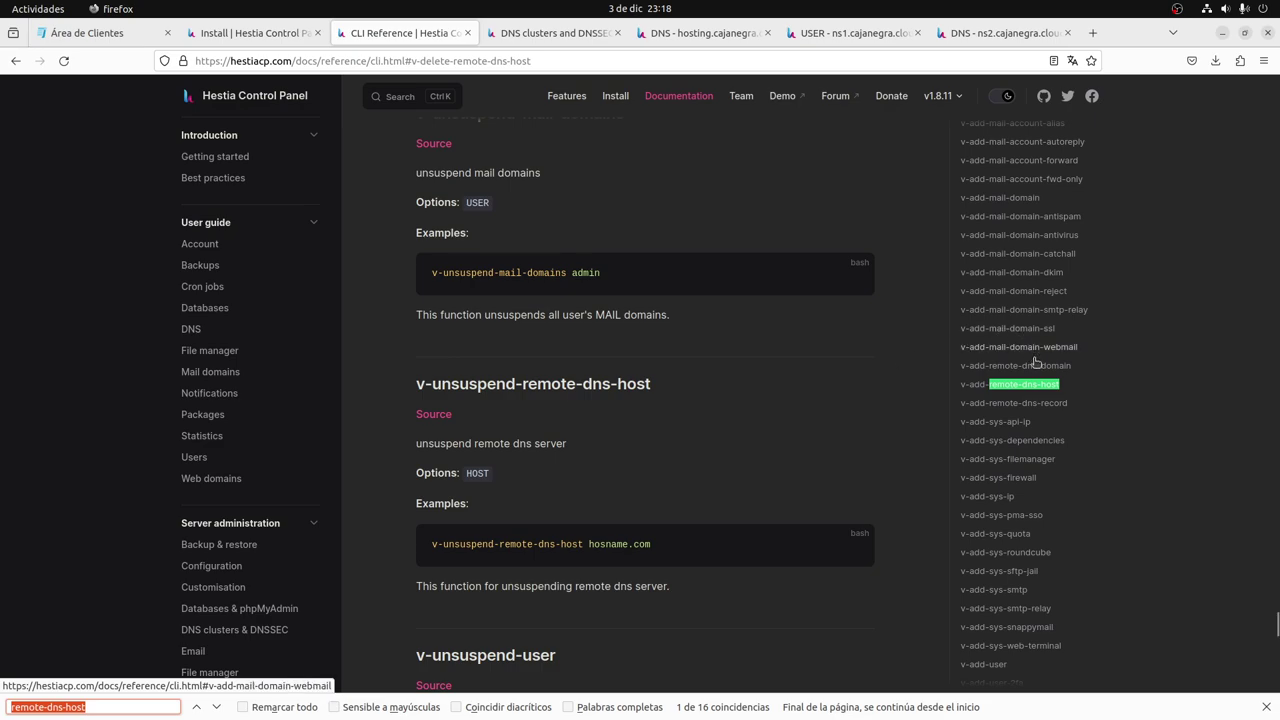
pyautogui.click(1024, 386)
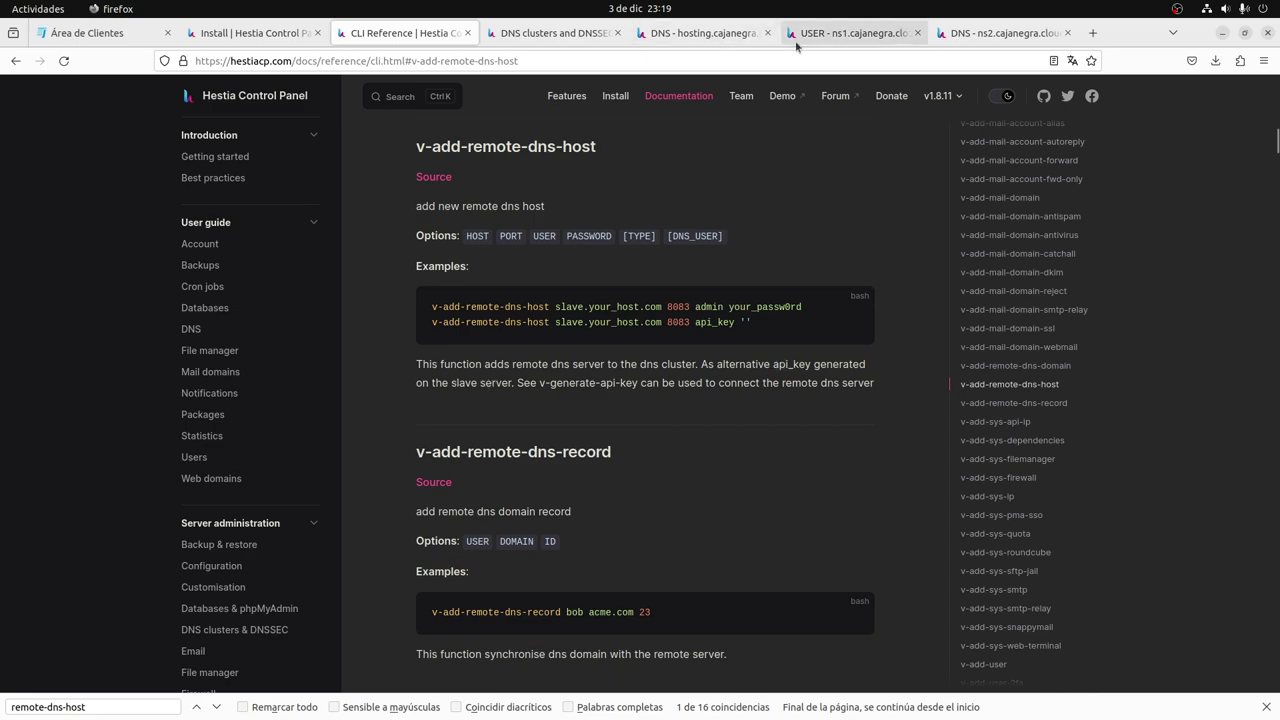
pyautogui.click(850, 33)
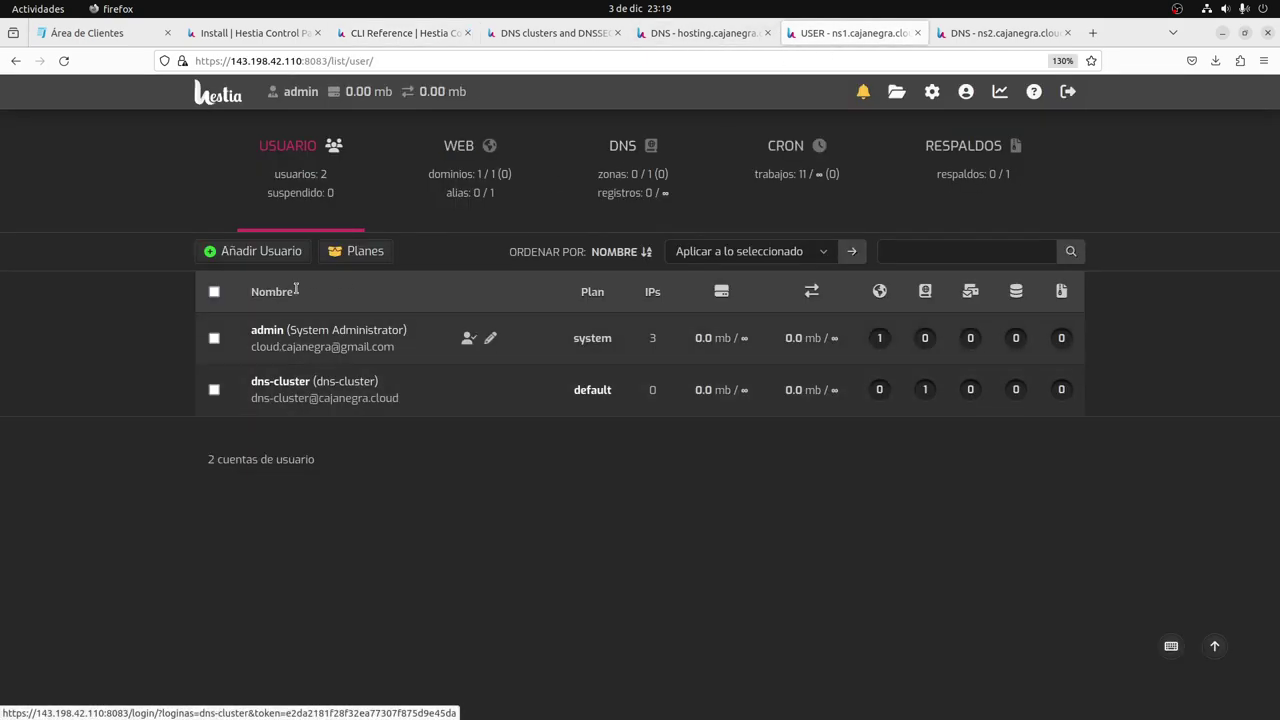
# Log into ns1 as dns-cluster and view its DNS list showing ejemplo.com with 12 records.
pyautogui.click(230, 100)
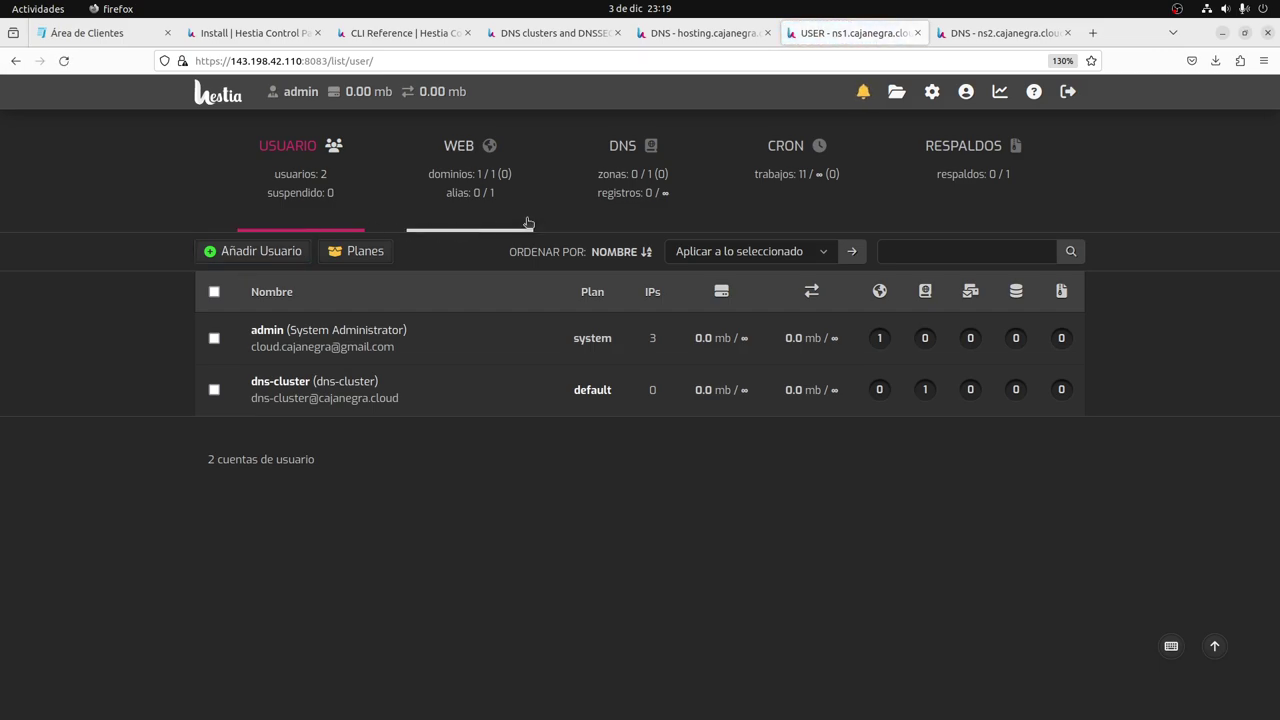
pyautogui.click(636, 194)
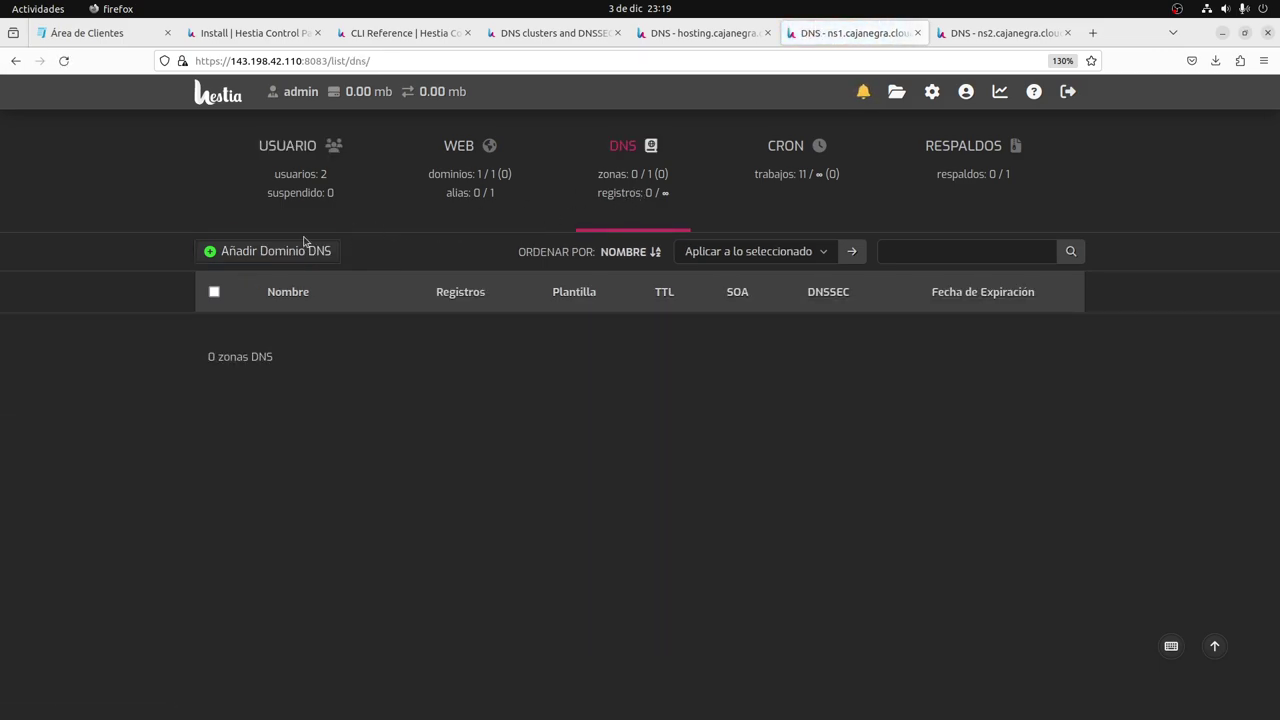
pyautogui.click(222, 97)
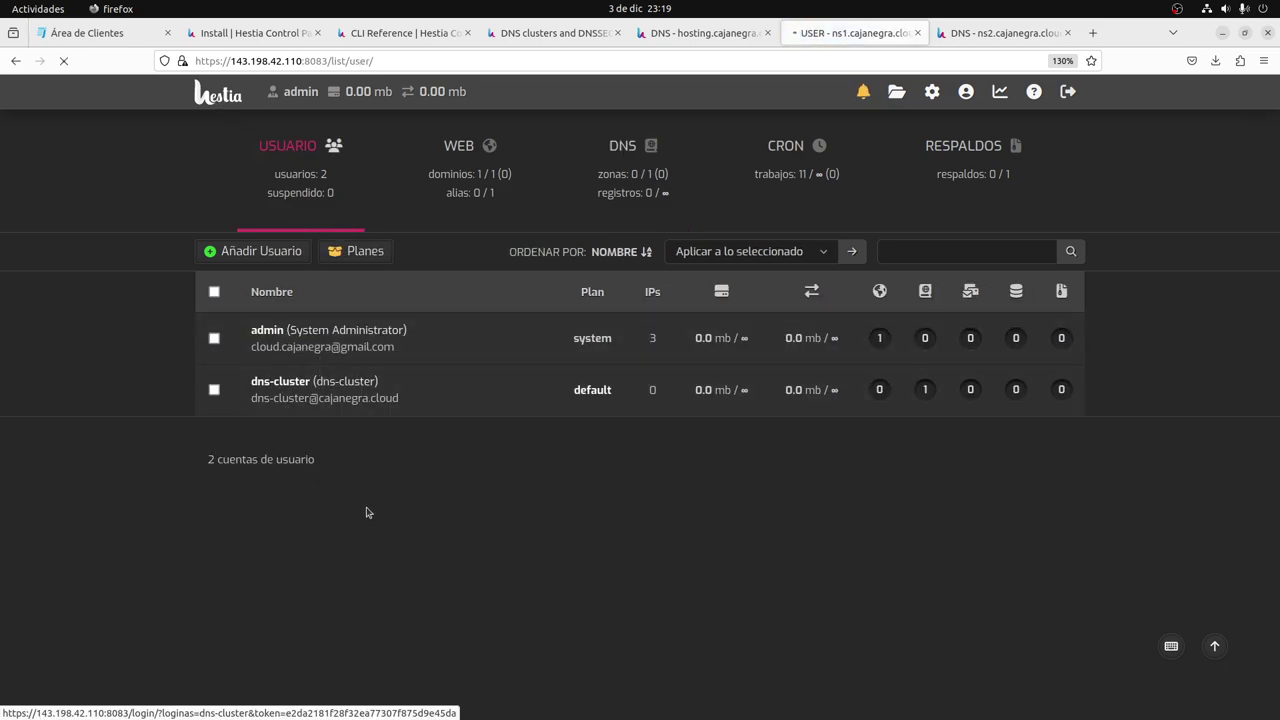
pyautogui.click(468, 389)
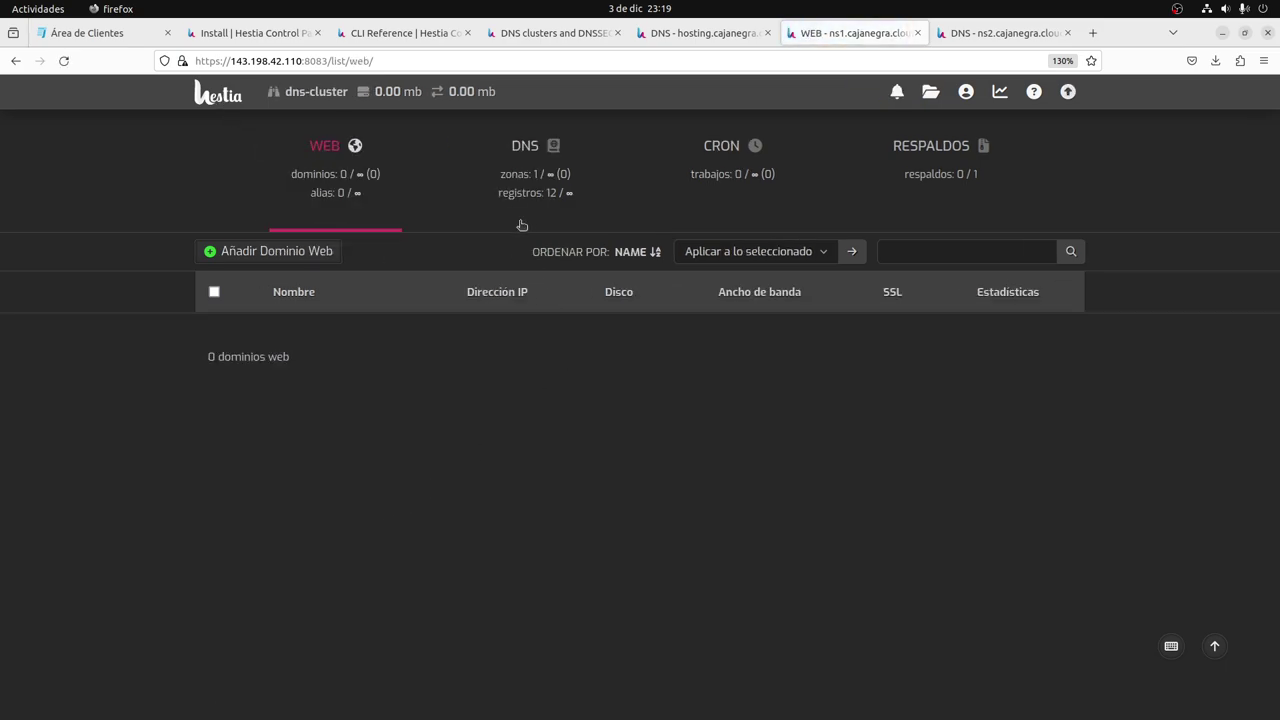
pyautogui.click(522, 222)
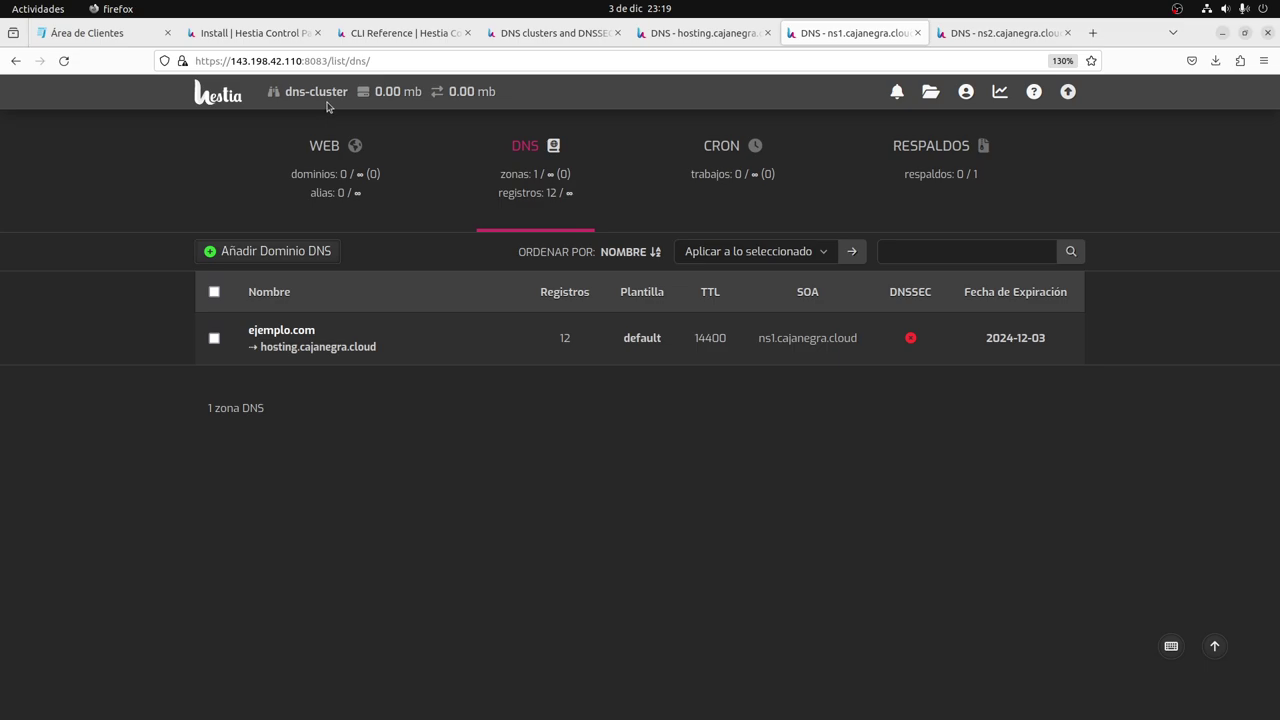
pyautogui.hotkey('alt', 'Tab')
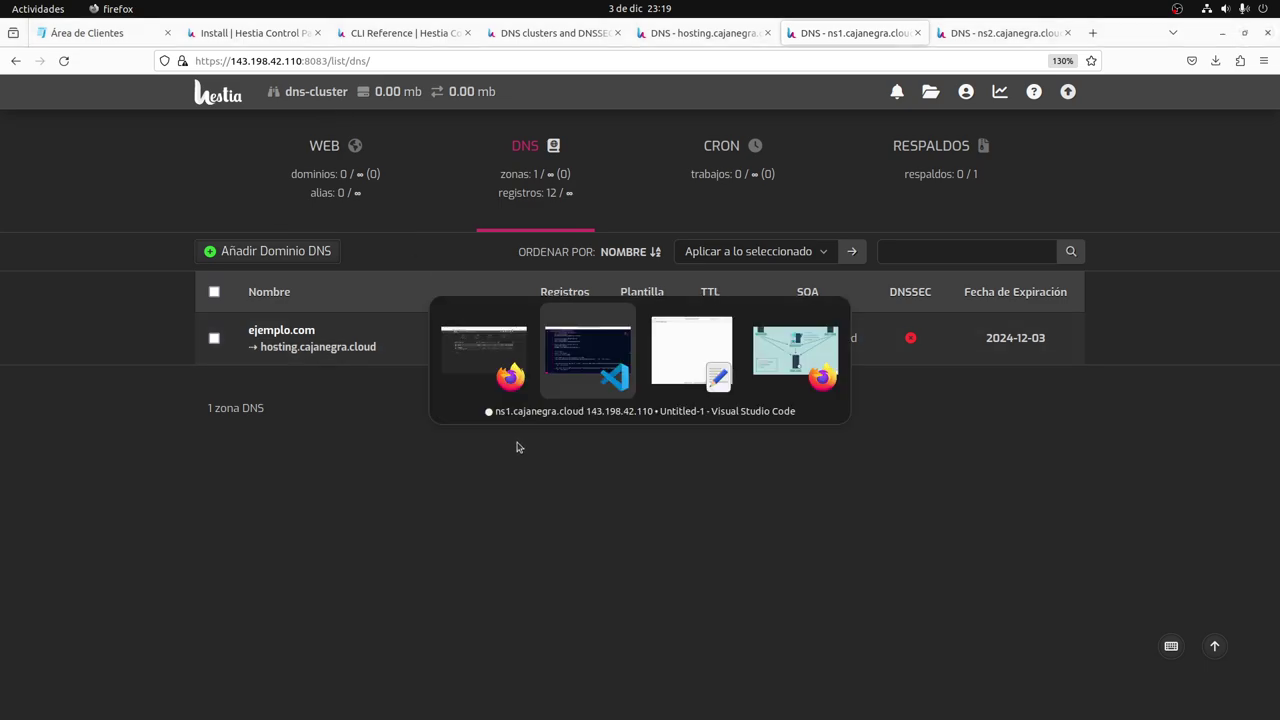
pyautogui.click(213, 572)
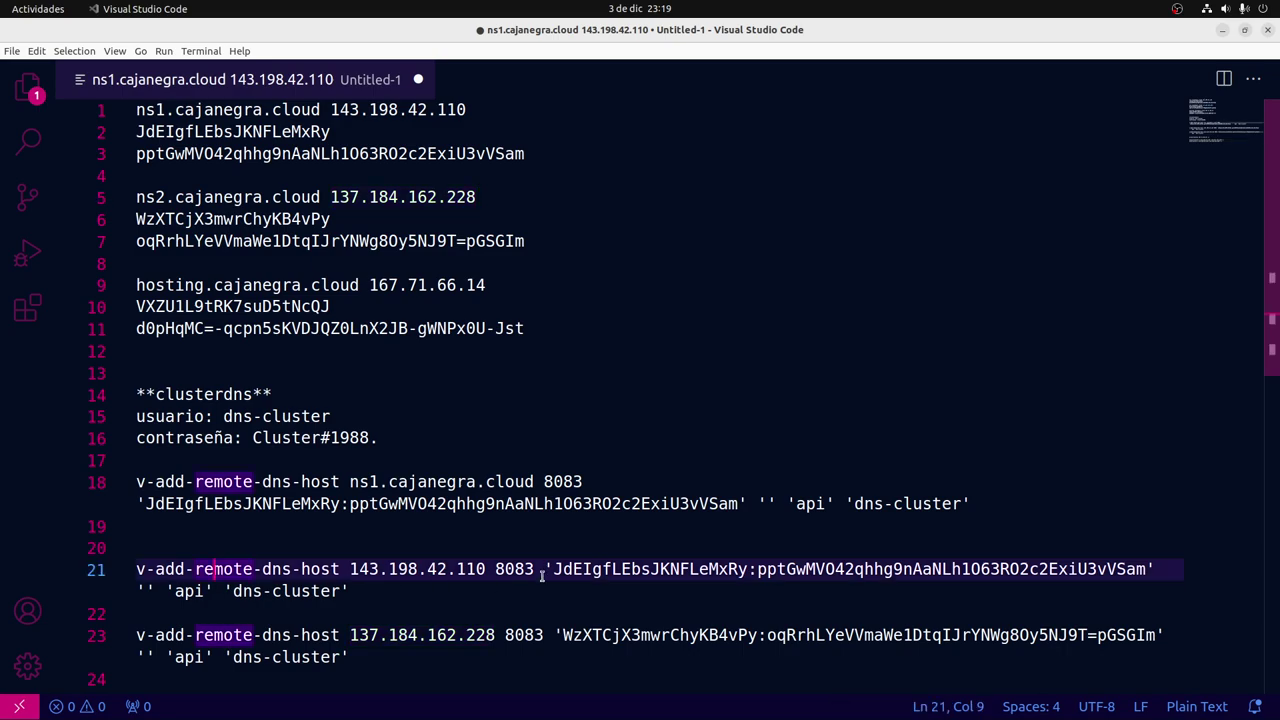
pyautogui.doubleClick(629, 571)
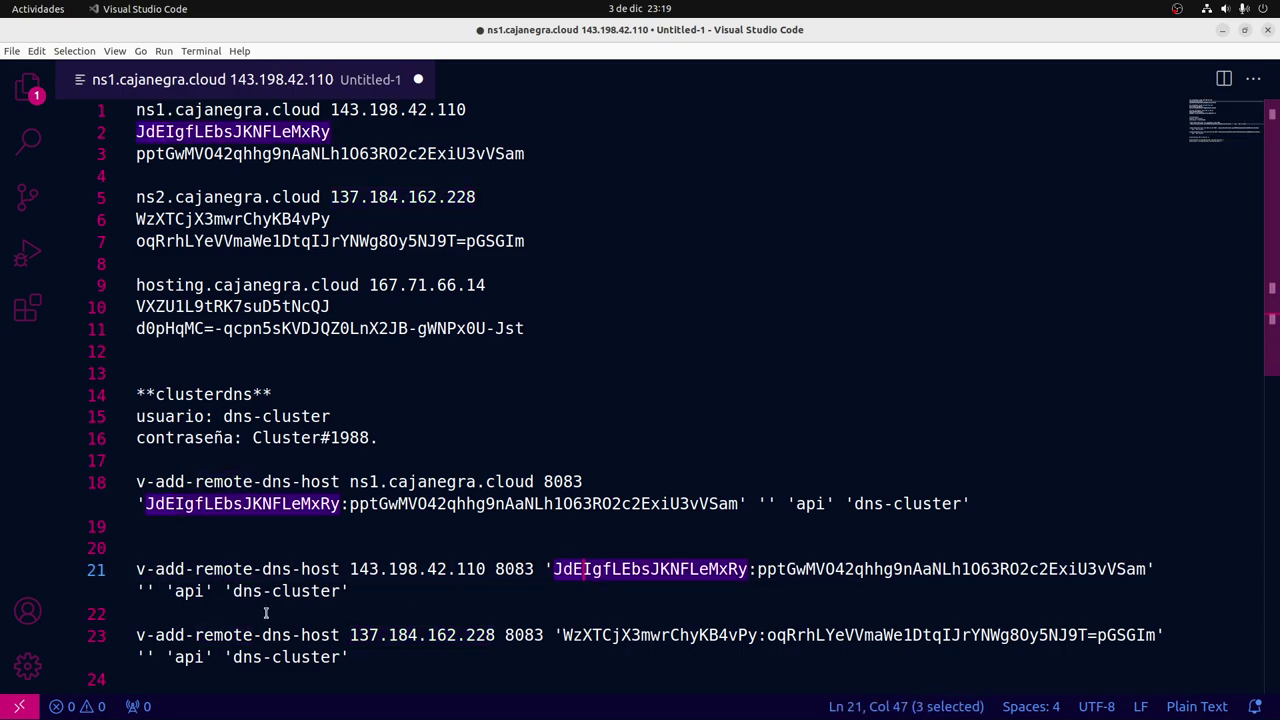
pyautogui.doubleClick(240, 592)
pyautogui.moveTo(287, 597); pyautogui.dragTo(341, 593)
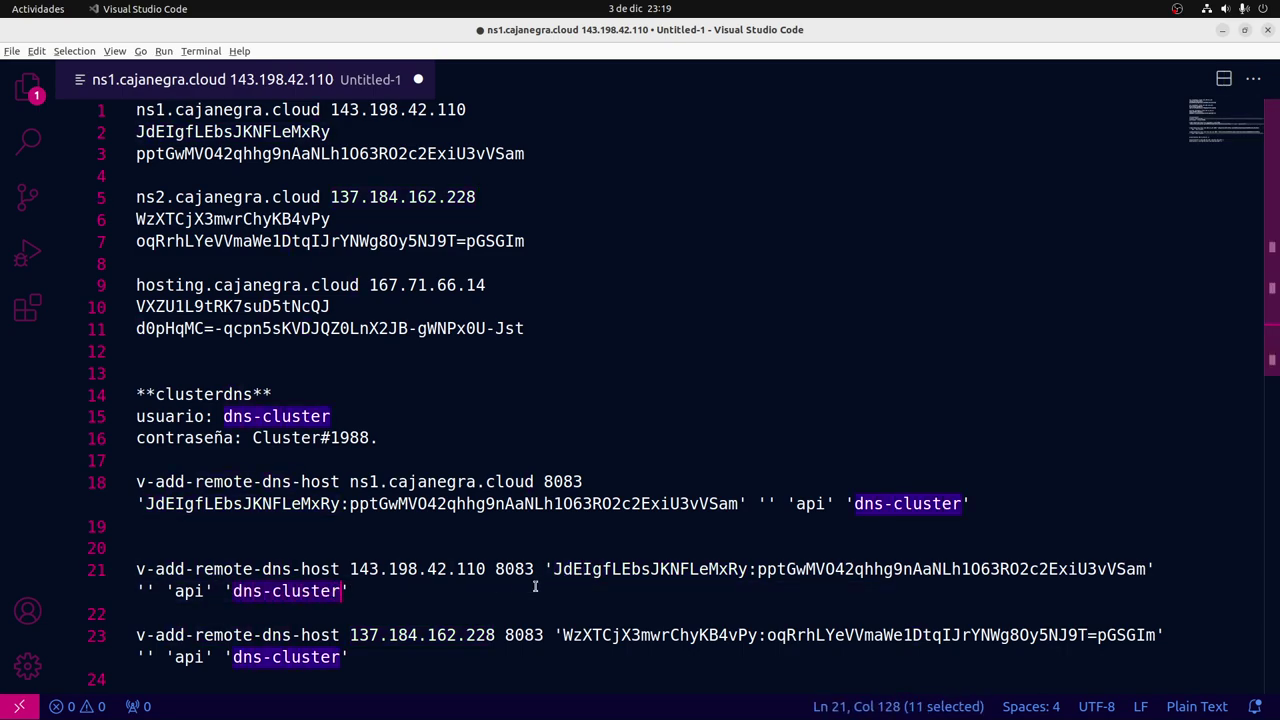
pyautogui.hotkey('alt', 'Tab')
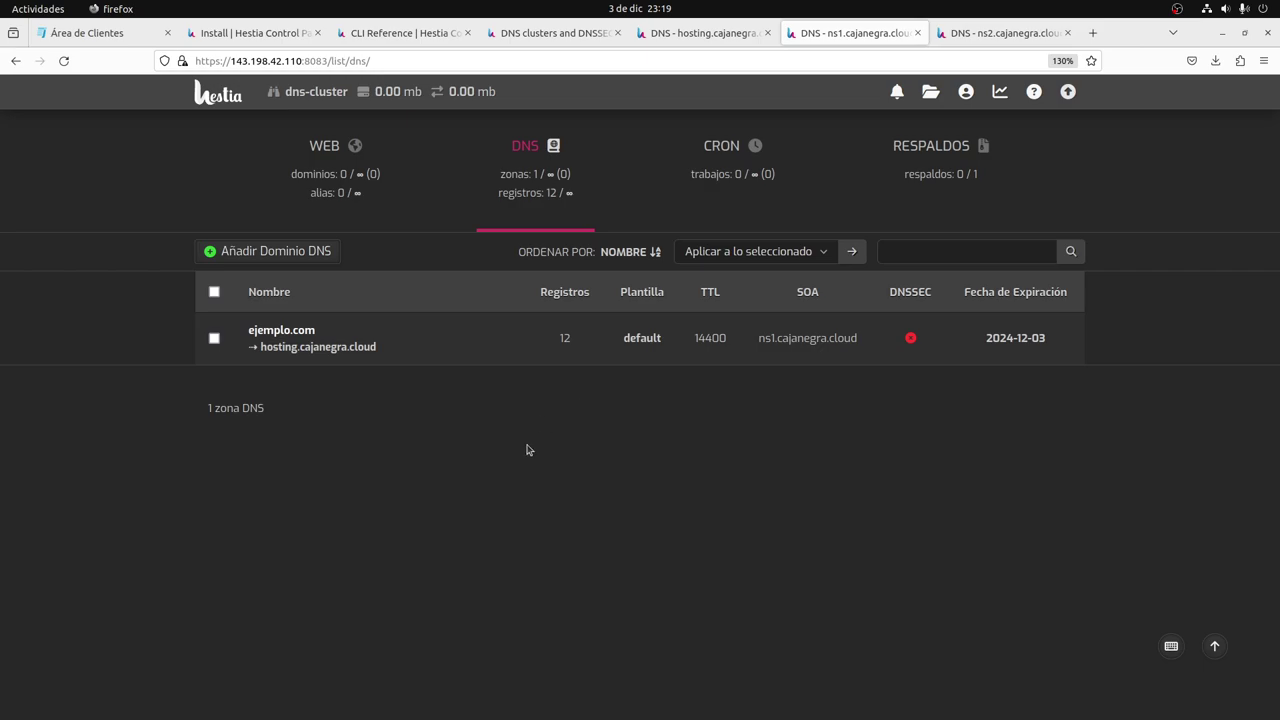
# On ns2, log in as dns-cluster and verify ejemplo.com's 12-record zone is present.
pyautogui.hotkey('ctrl', 'Tab')
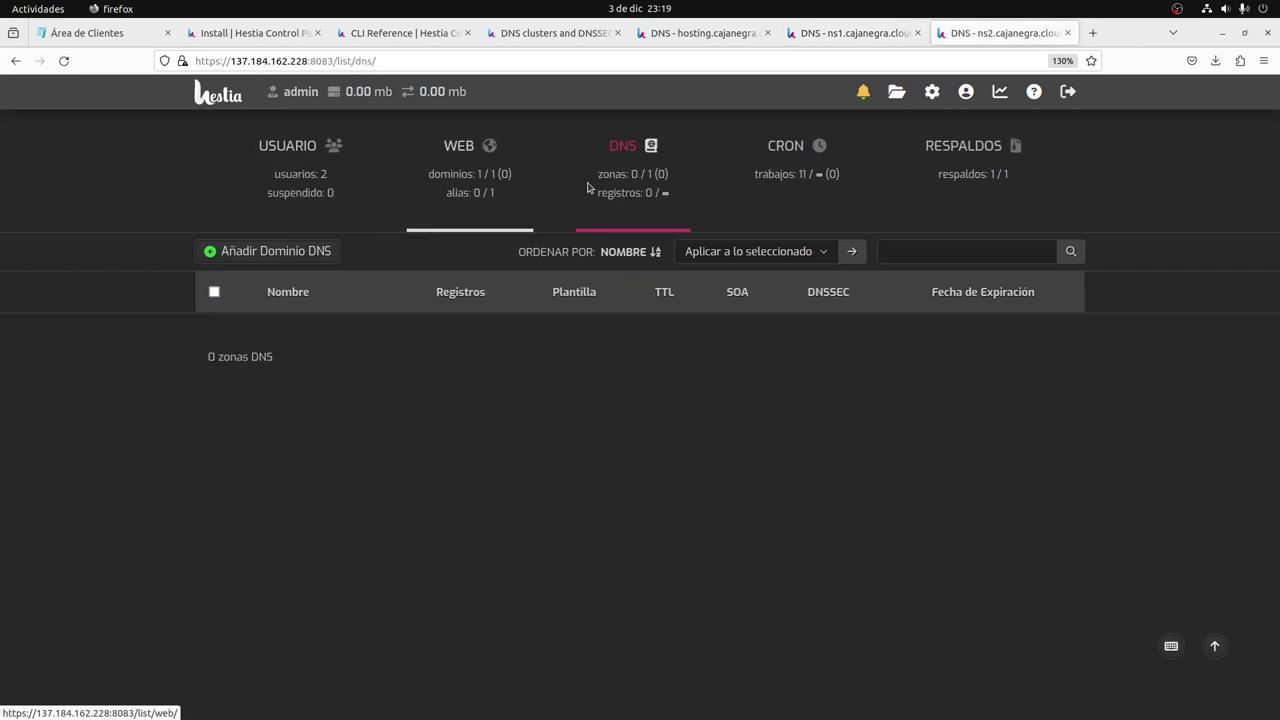
pyautogui.click(304, 172)
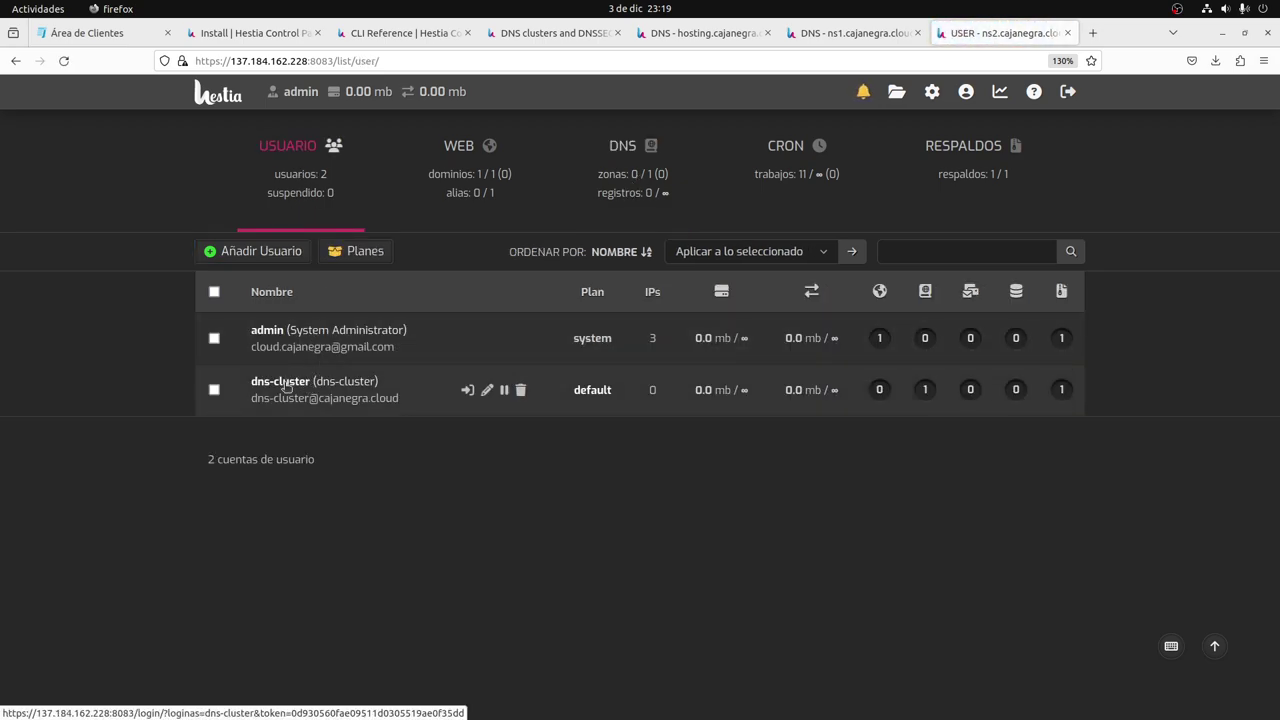
pyautogui.click(285, 386)
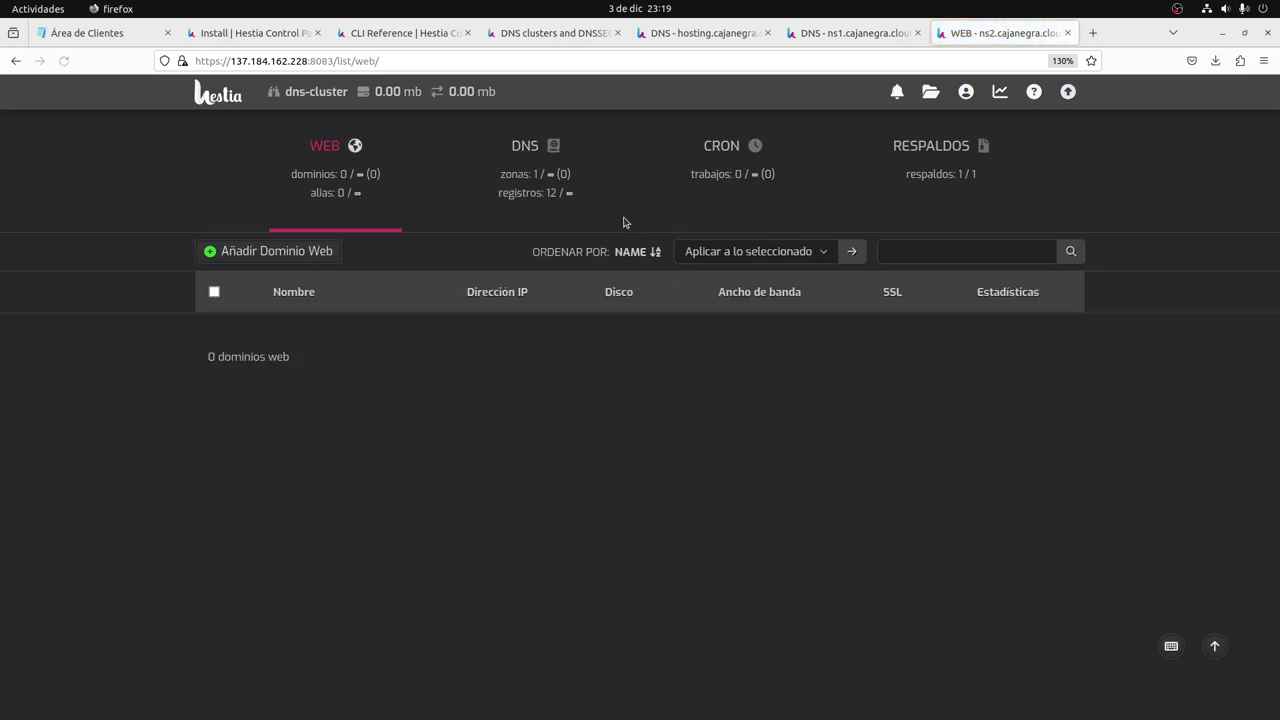
pyautogui.click(533, 187)
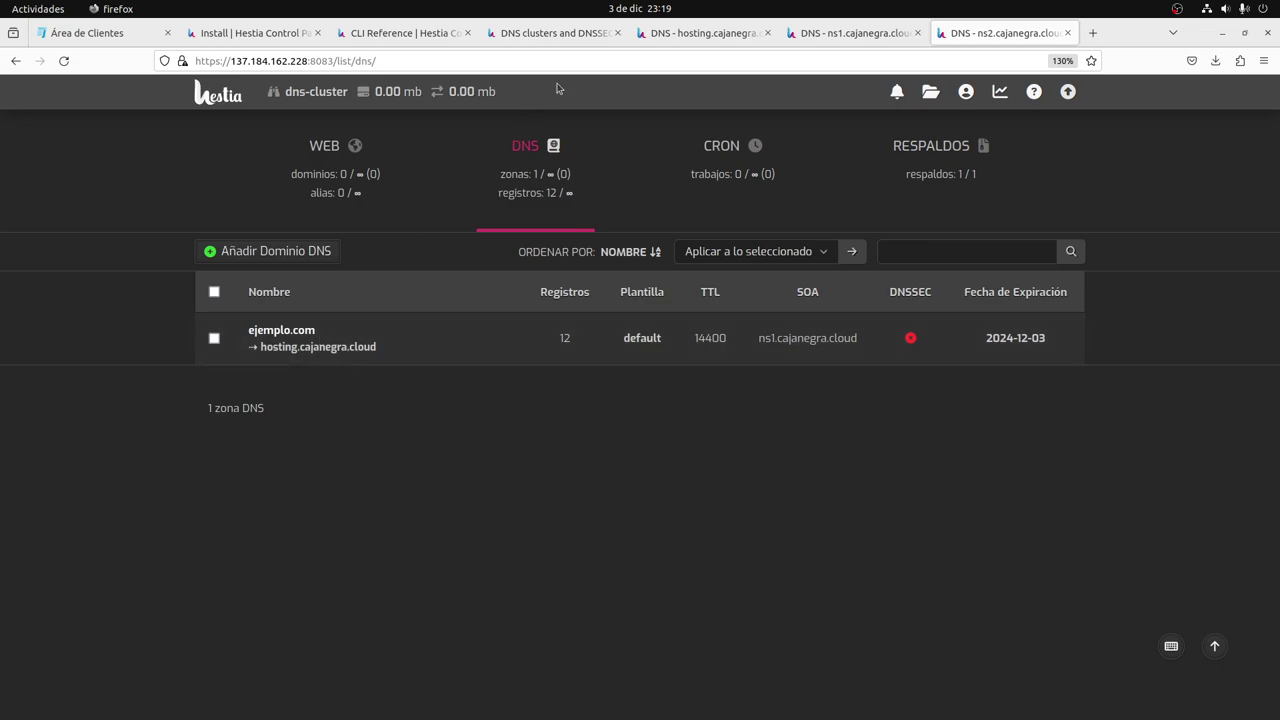
pyautogui.click(700, 33)
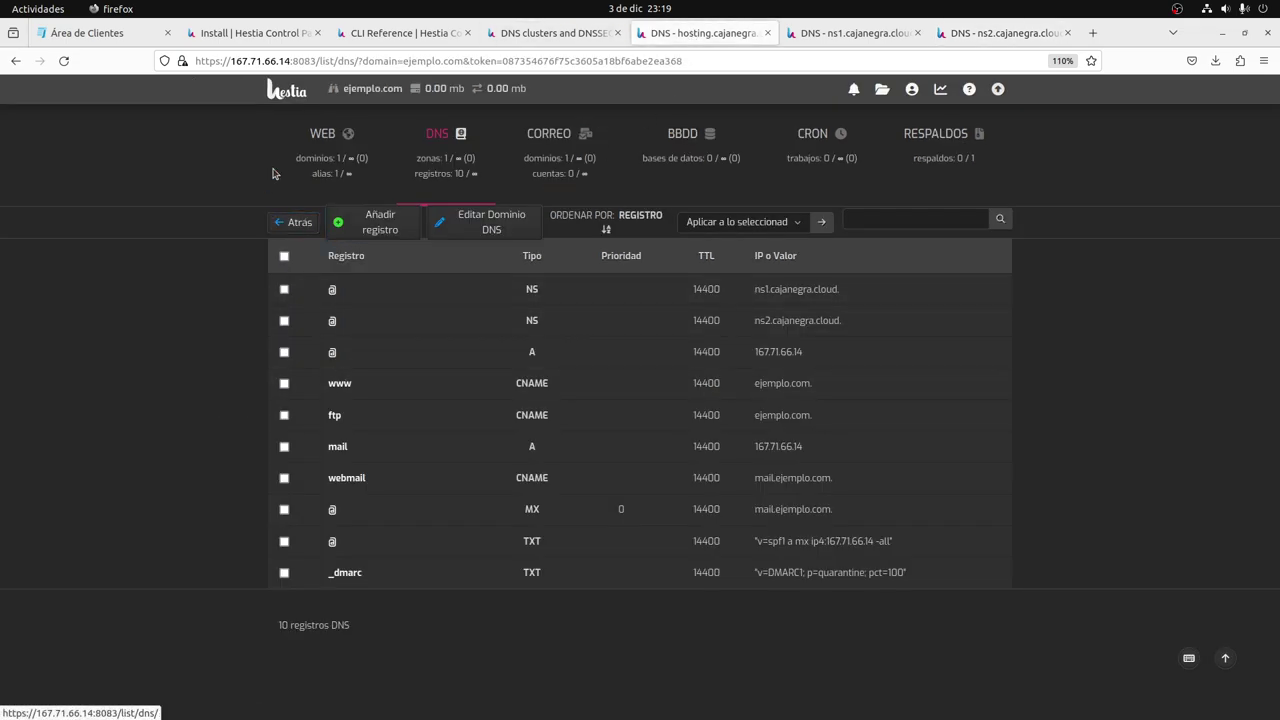
# Return to hosting's DNS zone list and use the trash action on the ejemplo.com zone.
pyautogui.click(294, 222)
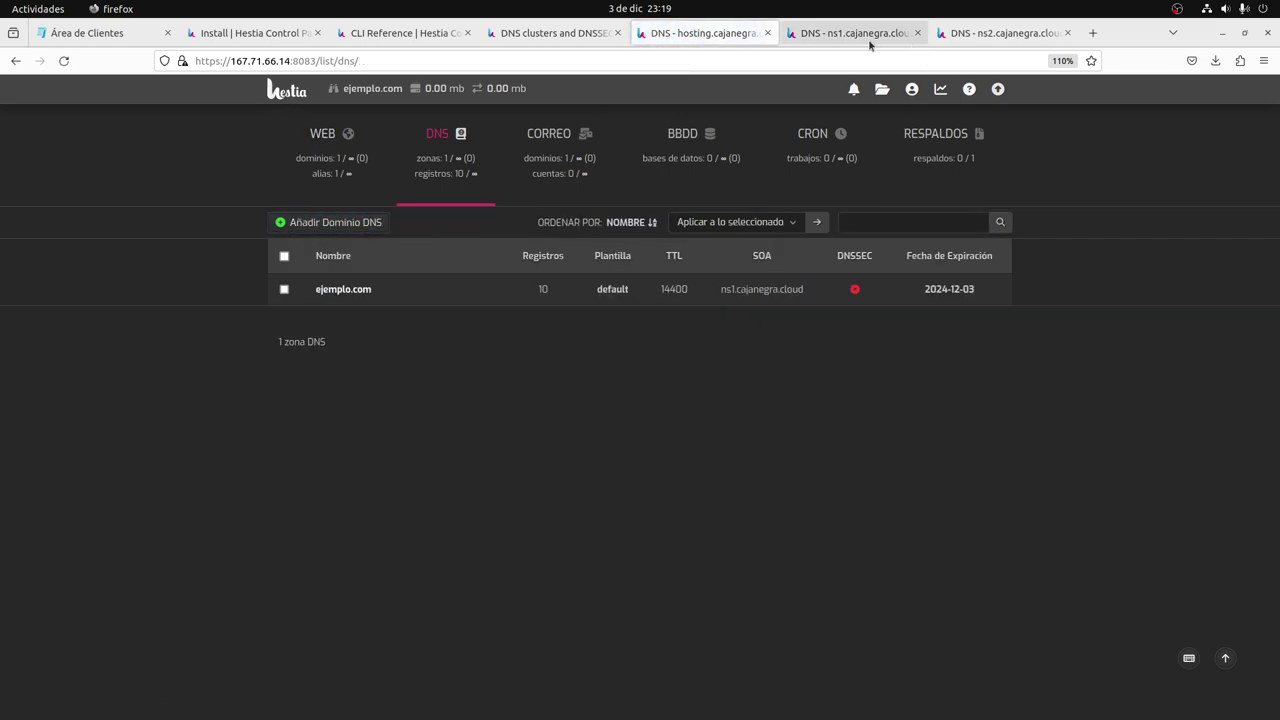
pyautogui.click(868, 36)
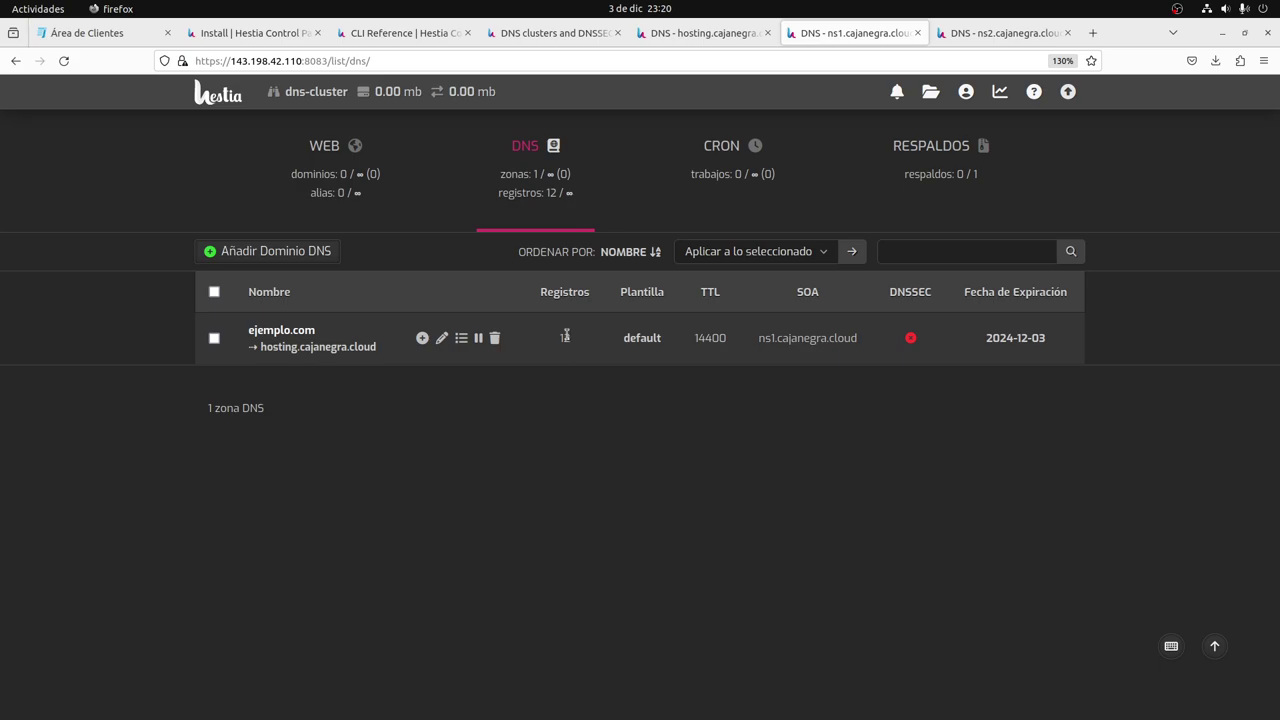
pyautogui.hotkey('ctrl', 'Tab')
pyautogui.hotkey('ctrl', 'shift', 'Tab')
pyautogui.hotkey('ctrl', 'shift', 'Tab')
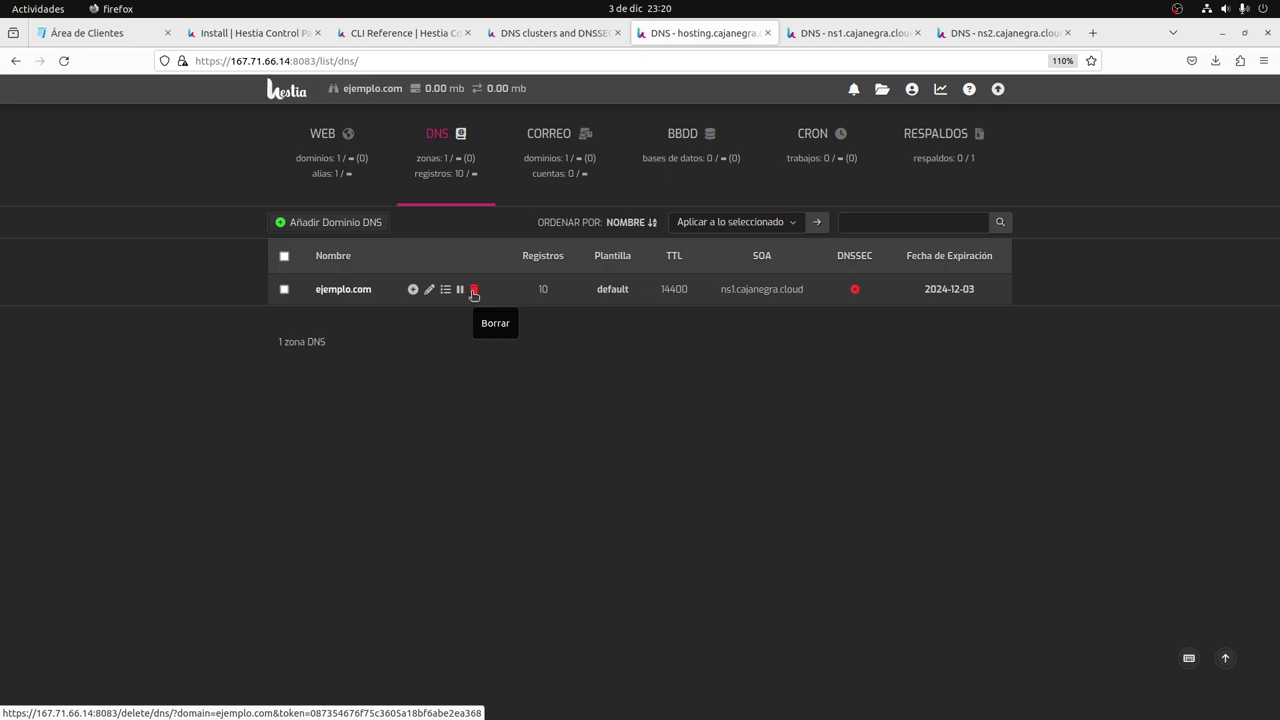
pyautogui.click(474, 290)
pyautogui.click(648, 437)
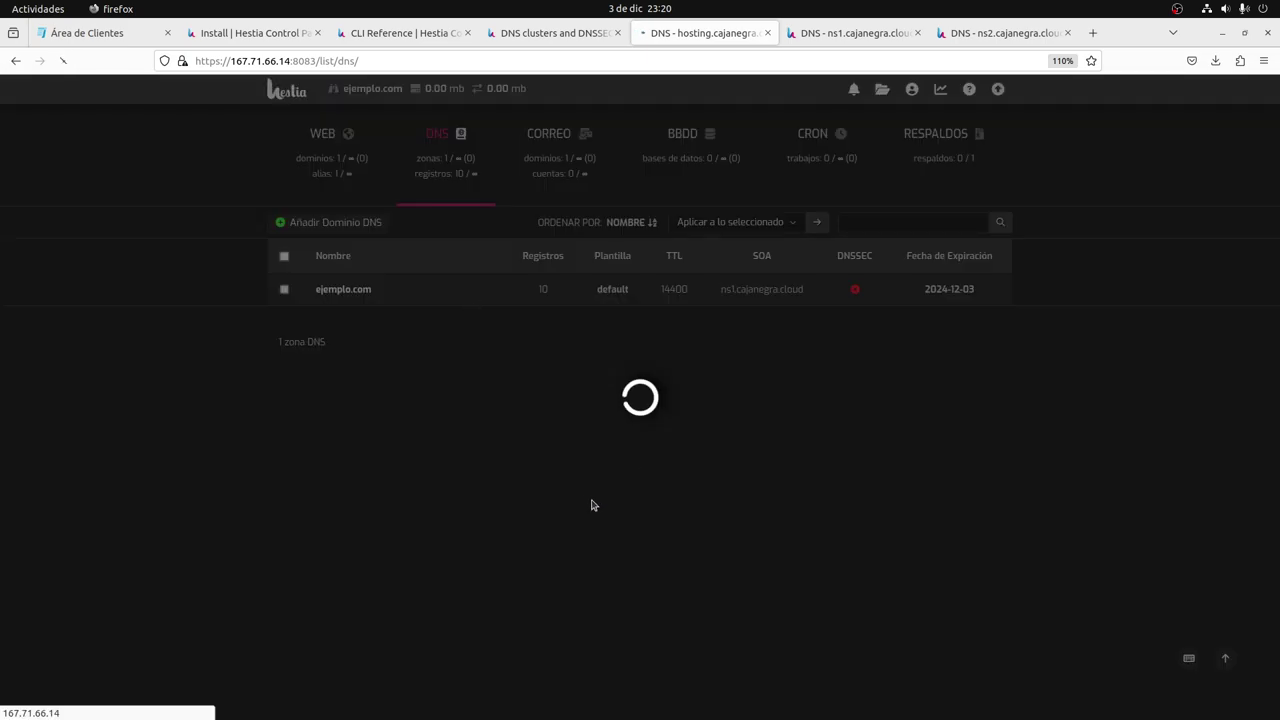
# Reload the ns1 and ns2 DNS lists to confirm ejemplo.com now has 10 records.
pyautogui.hotkey('ctrl', 'Tab')
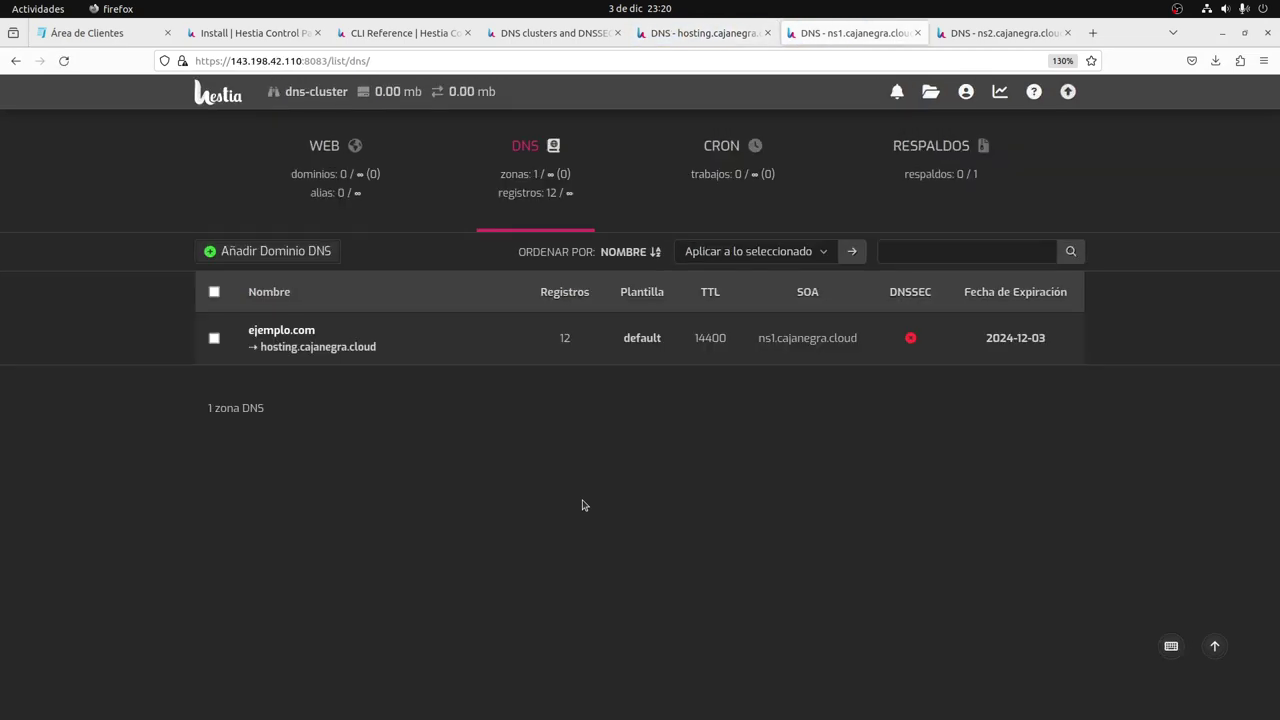
pyautogui.click(531, 188)
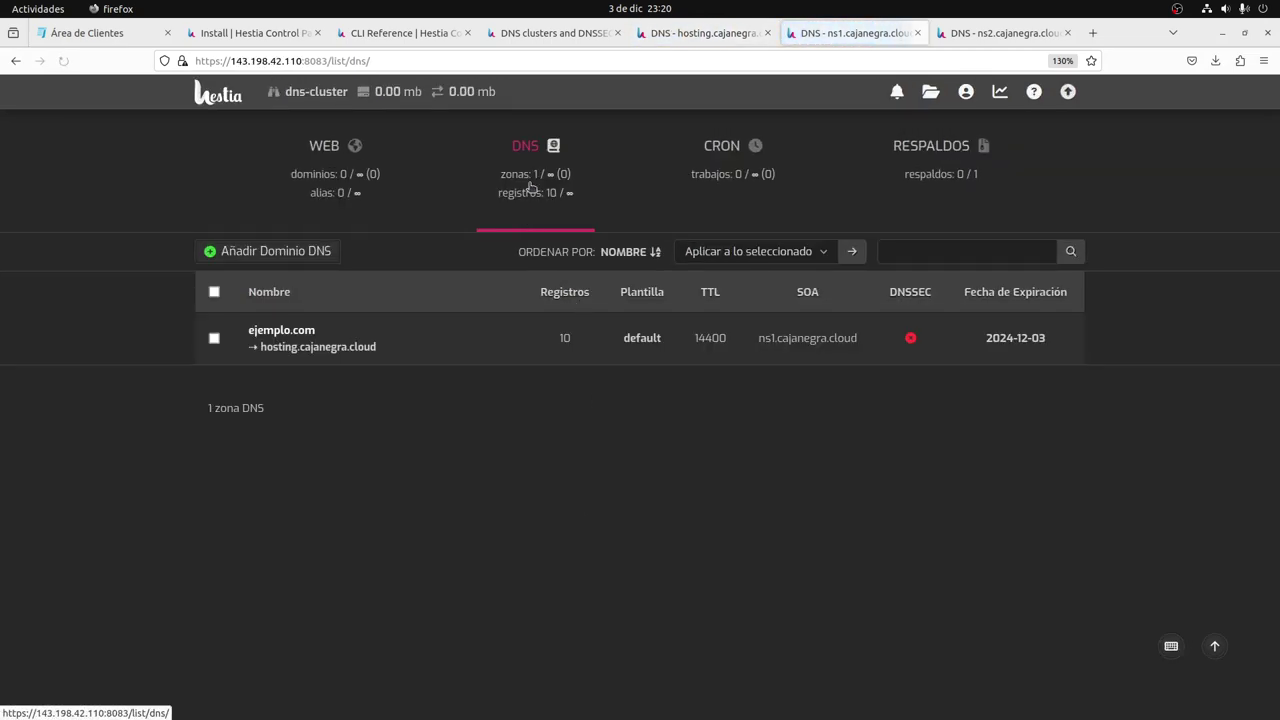
pyautogui.hotkey('ctrl', 'Tab')
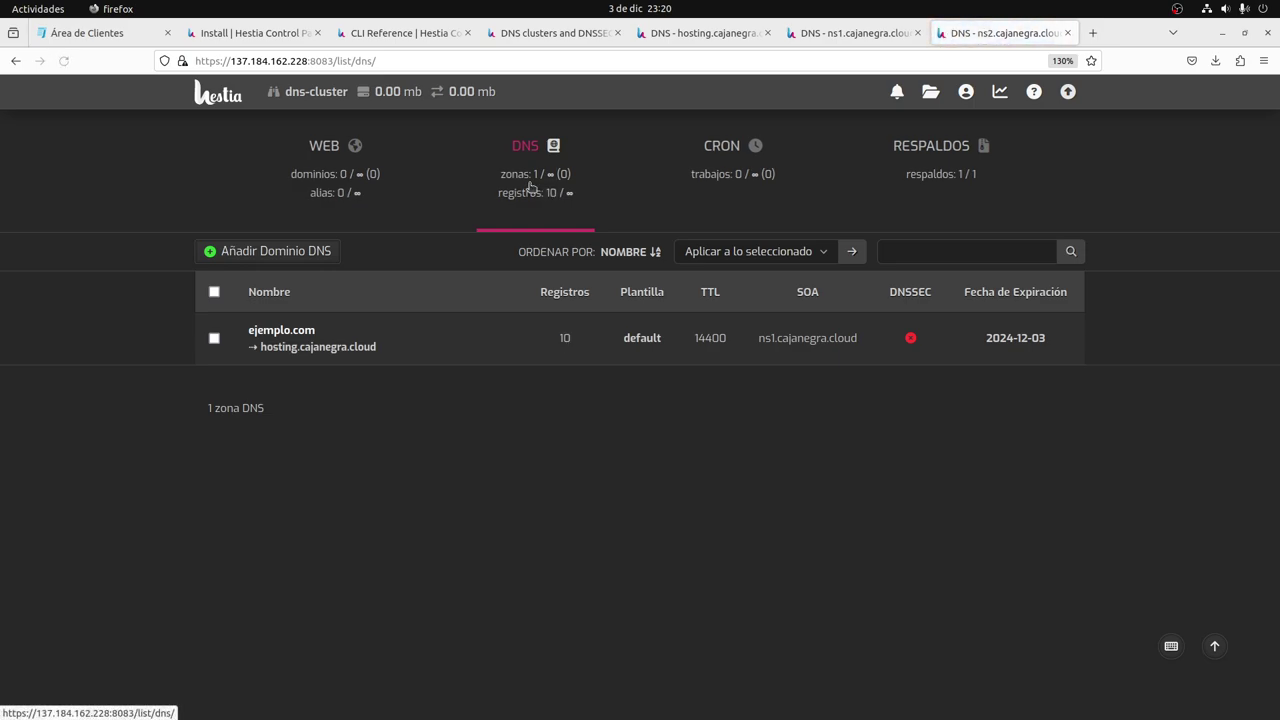
pyautogui.hotkey('ctrl', 'shift', 'Tab')
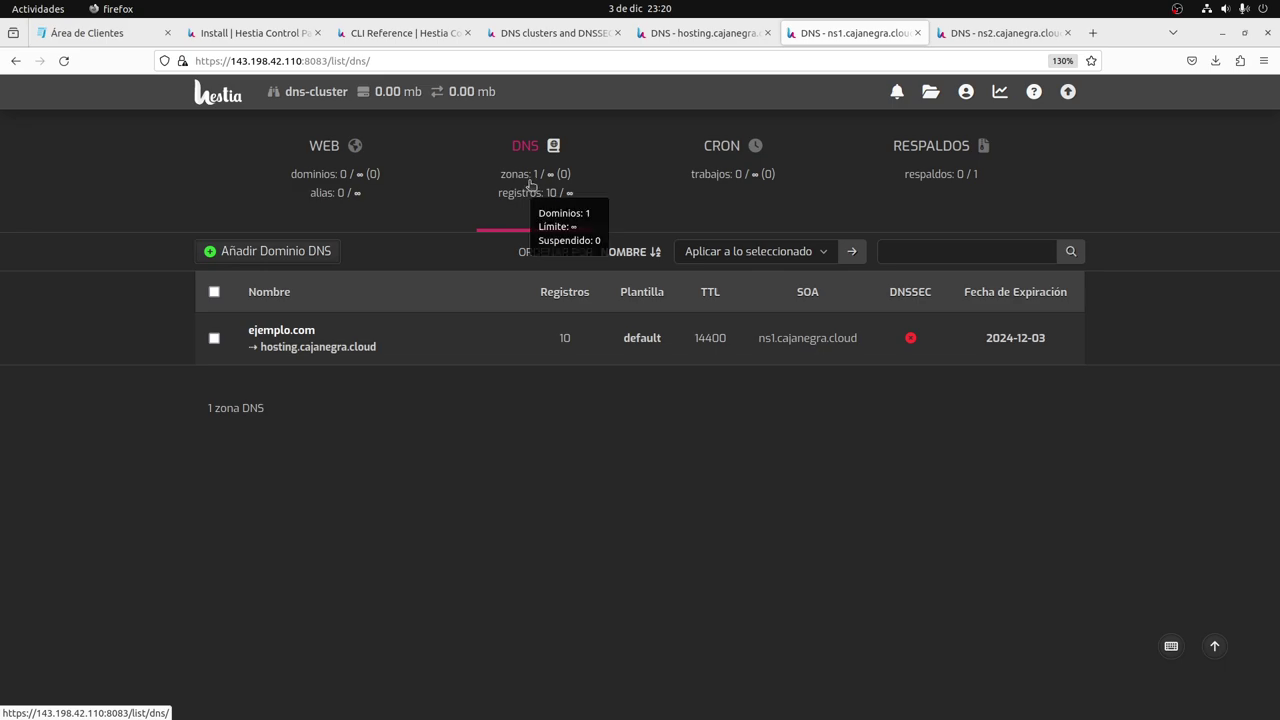
pyautogui.click(531, 185)
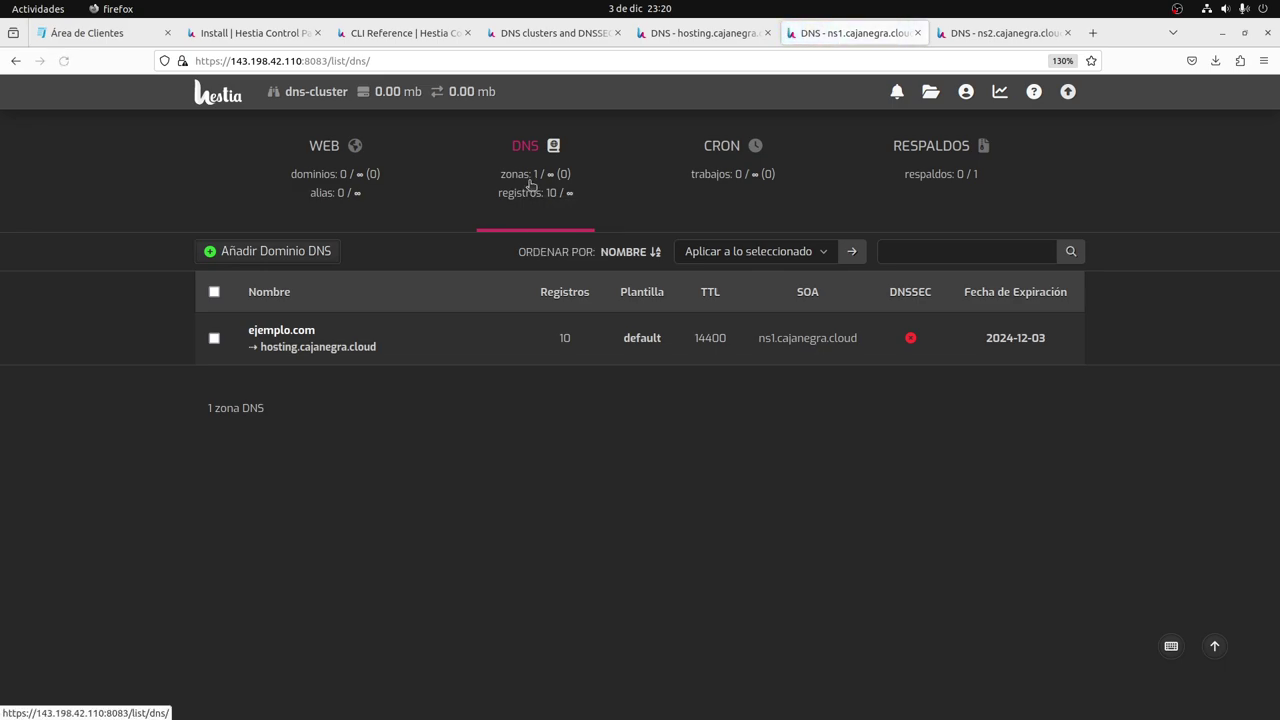
pyautogui.hotkey('ctrl', 'alt', 'Right')
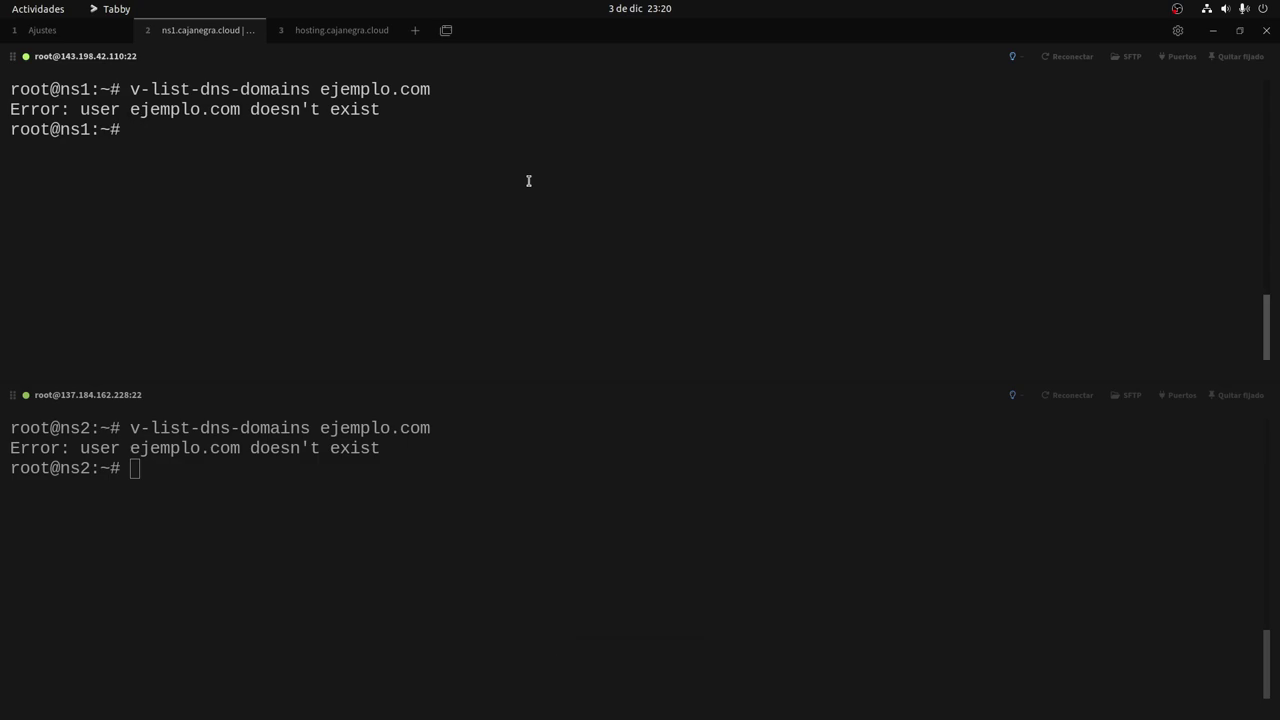
# Run date on ns1, then broadcast date to both panes, revealing ns2 on UTC.
pyautogui.write('date')
pyautogui.press('Return')
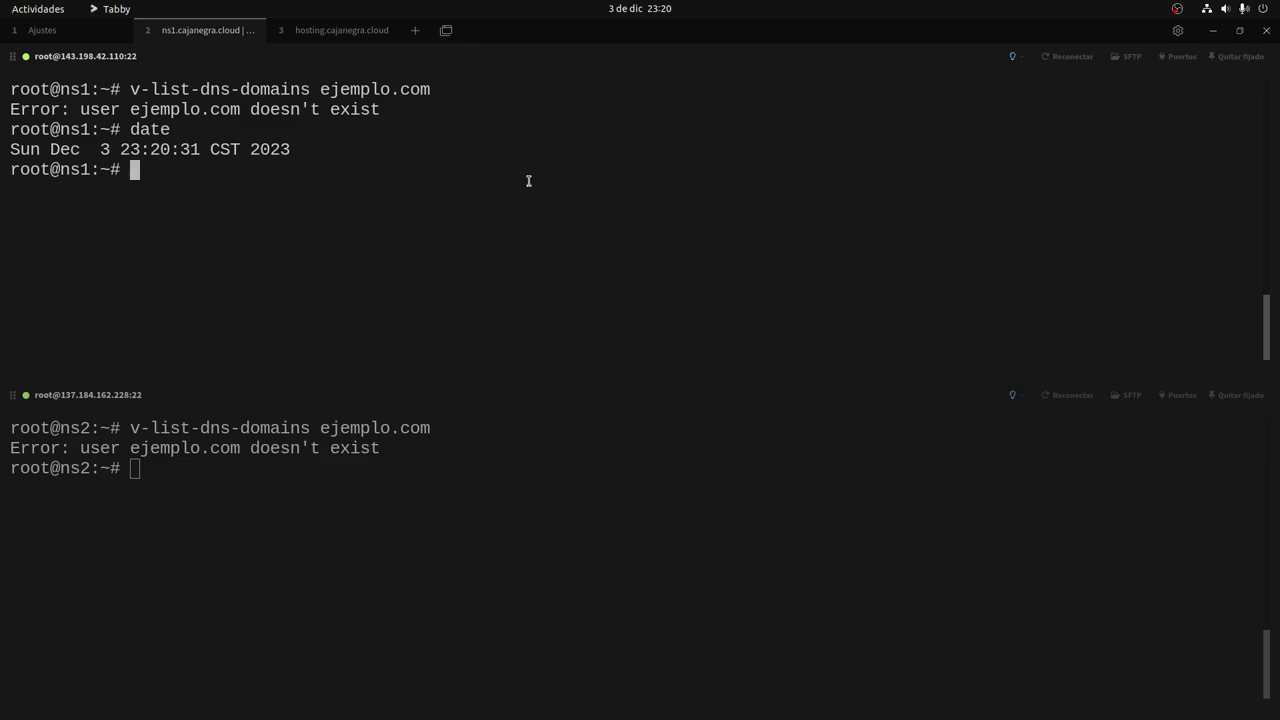
pyautogui.hotkey('ctrl', 'shift', 'r')
pyautogui.press('Escape')
pyautogui.hotkey('ctrl', 'shift', 'i')
pyautogui.hotkey('ctrl', 'l')
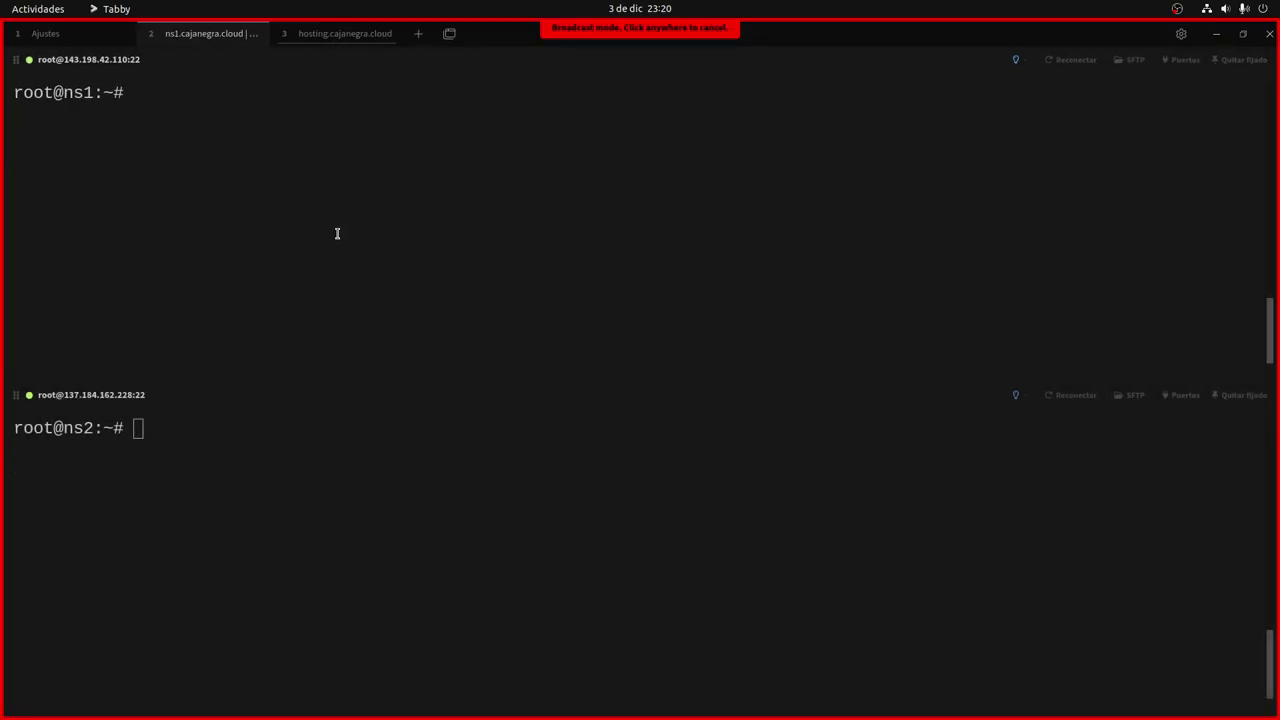
pyautogui.write('date')
pyautogui.press('Return')
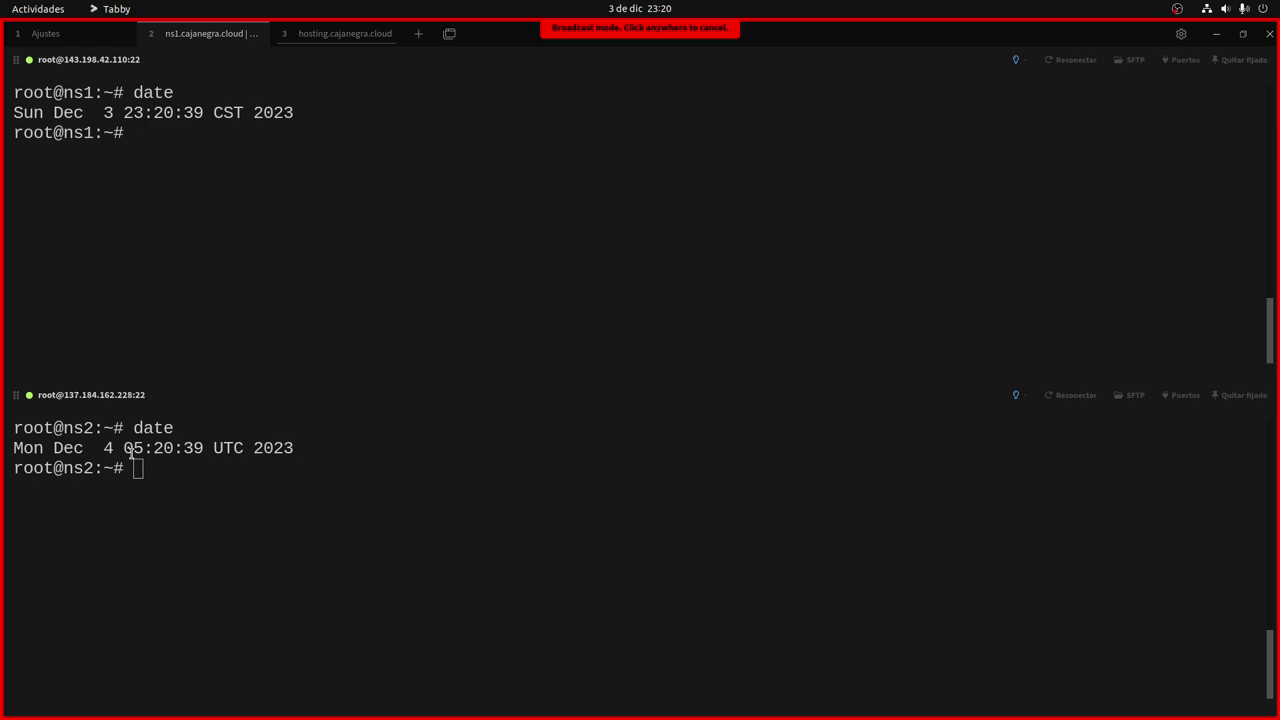
# Compare against the hosting terminal's clock, then bring up ns2's DNS zone list in Firefox.
pyautogui.hotkey('ctrl', 'Tab')
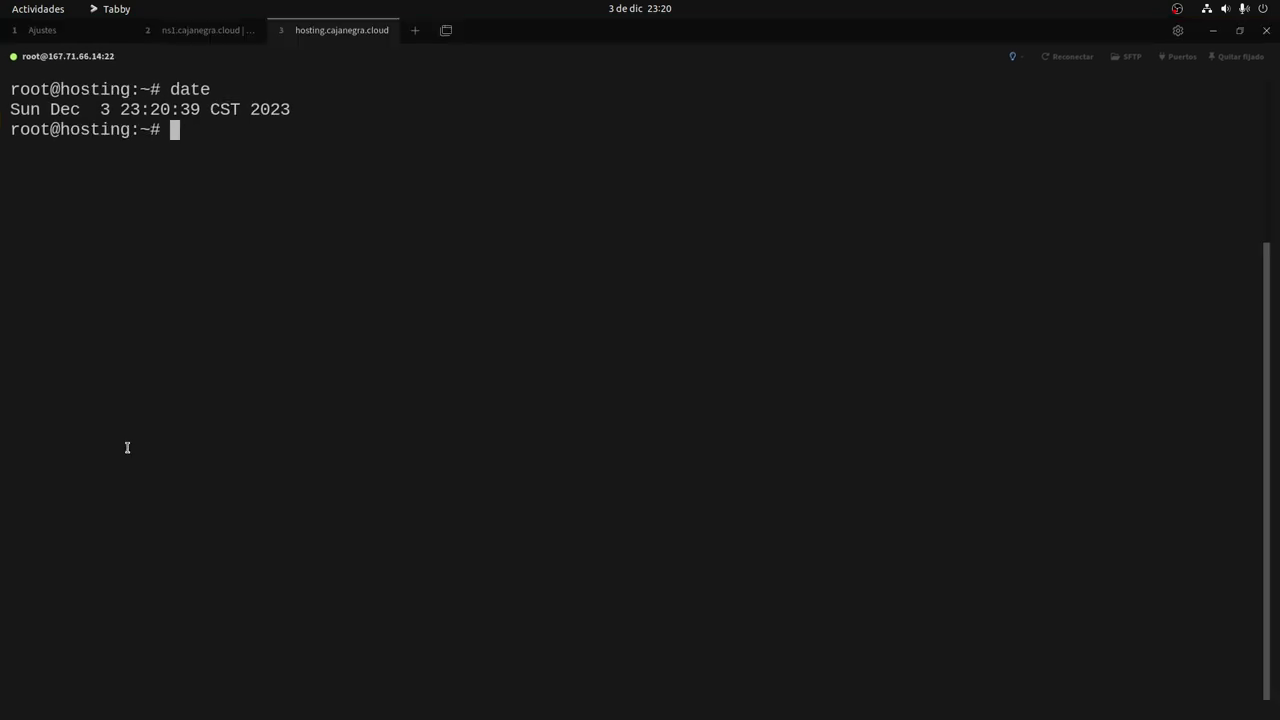
pyautogui.hotkey('ctrl', 'shift', 'Tab')
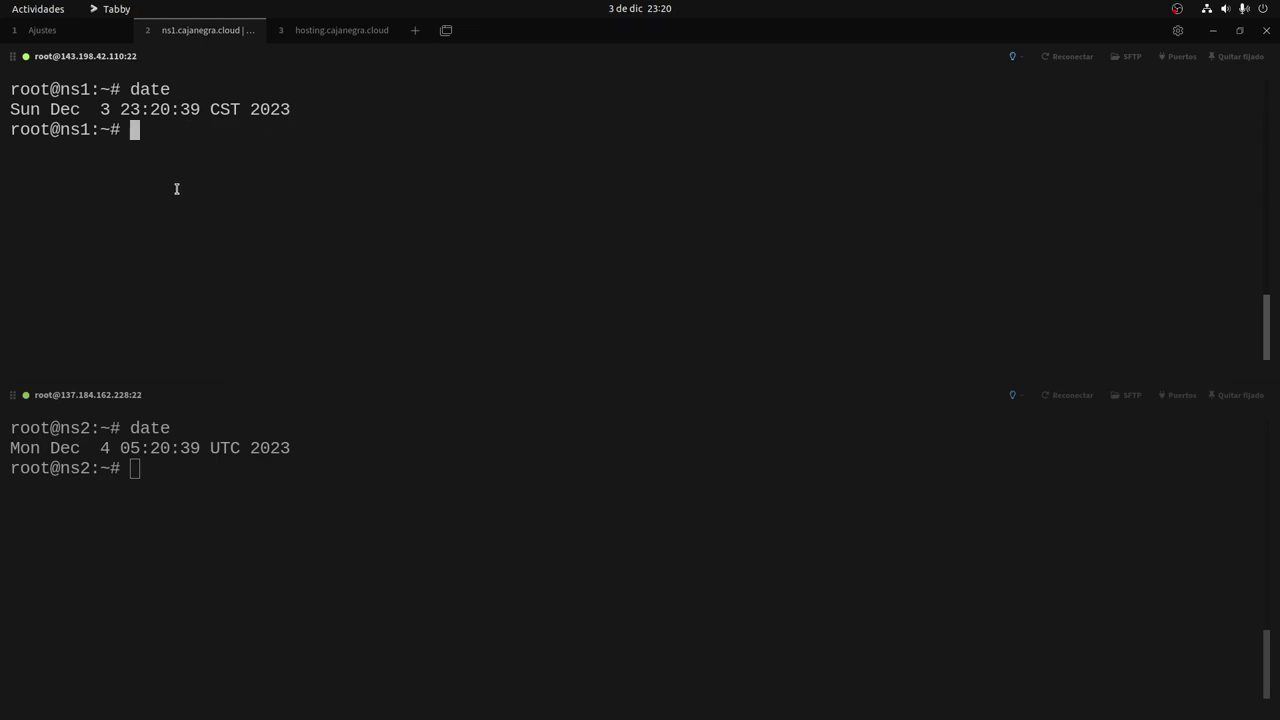
pyautogui.click(186, 467)
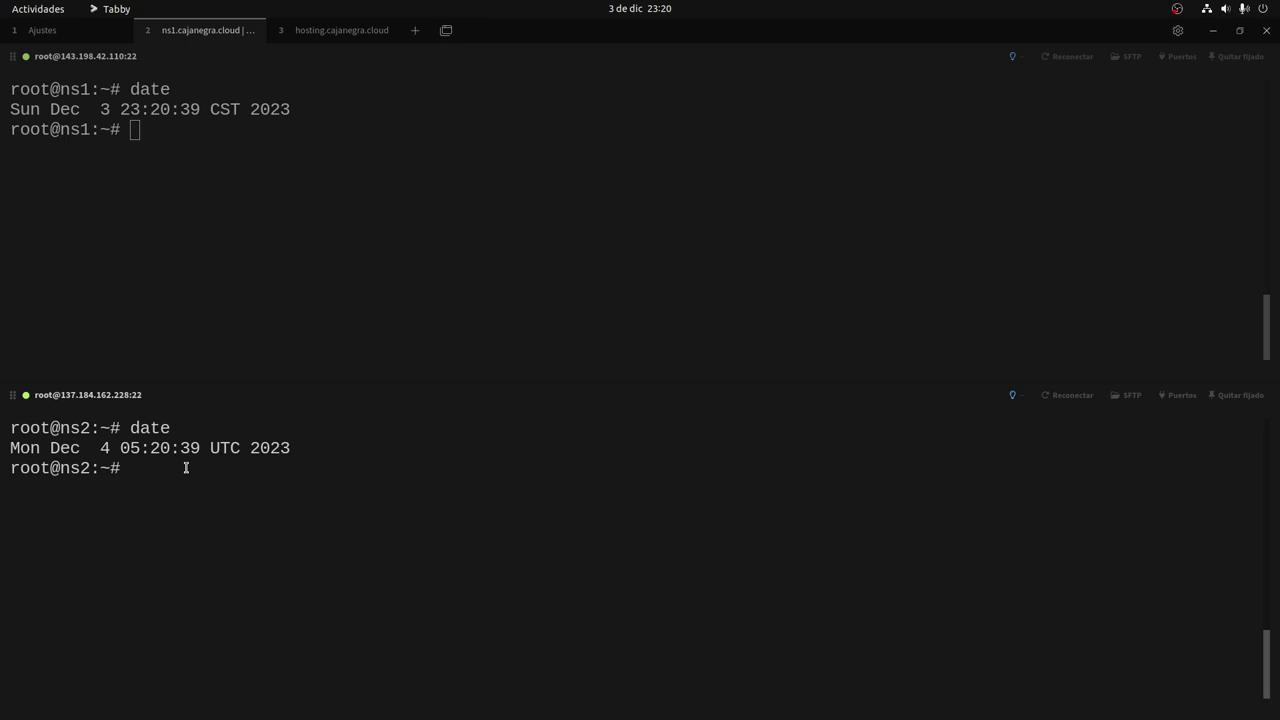
pyautogui.press('super+Page_Up')
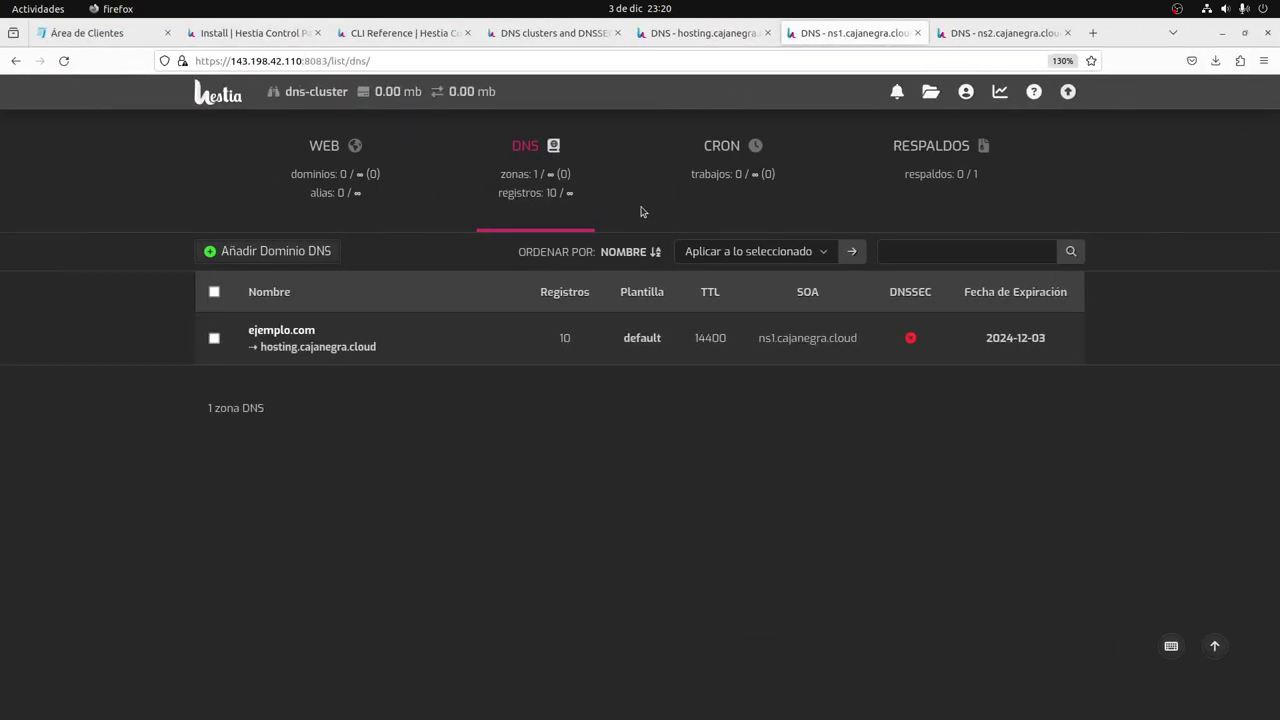
pyautogui.click(955, 33)
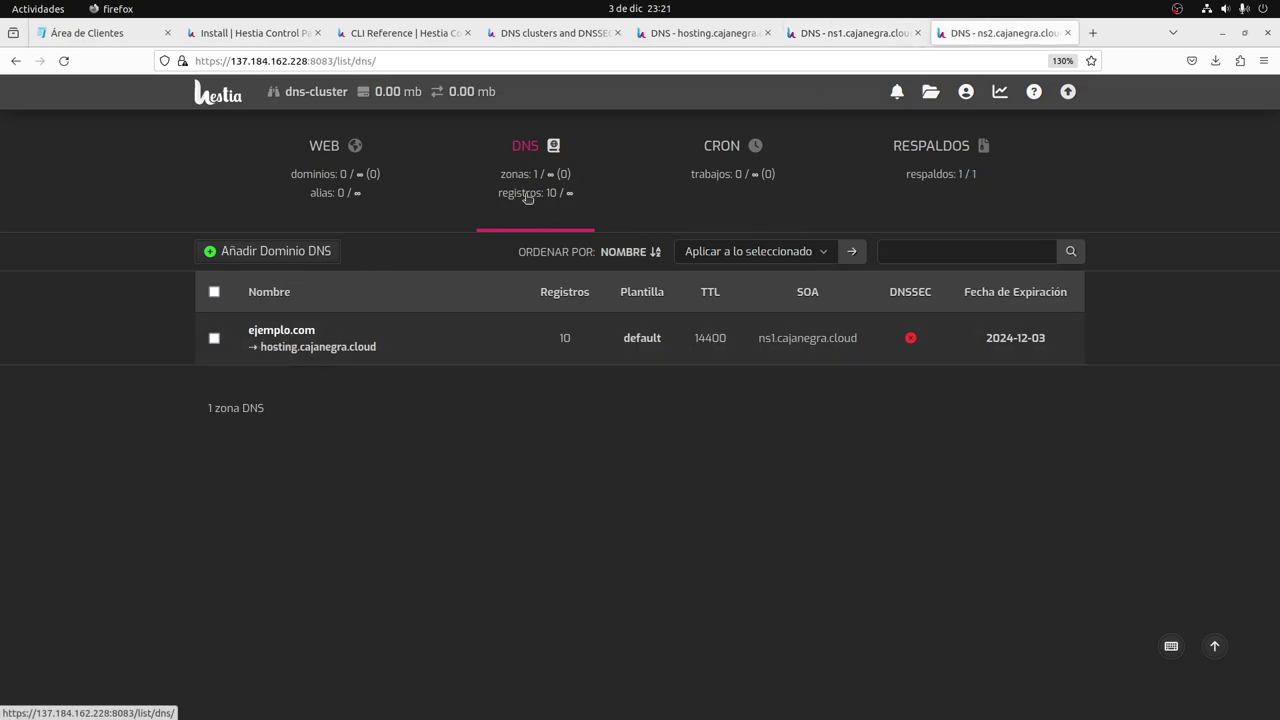
# Open ns2's server configuration settings page.
pyautogui.click(830, 34)
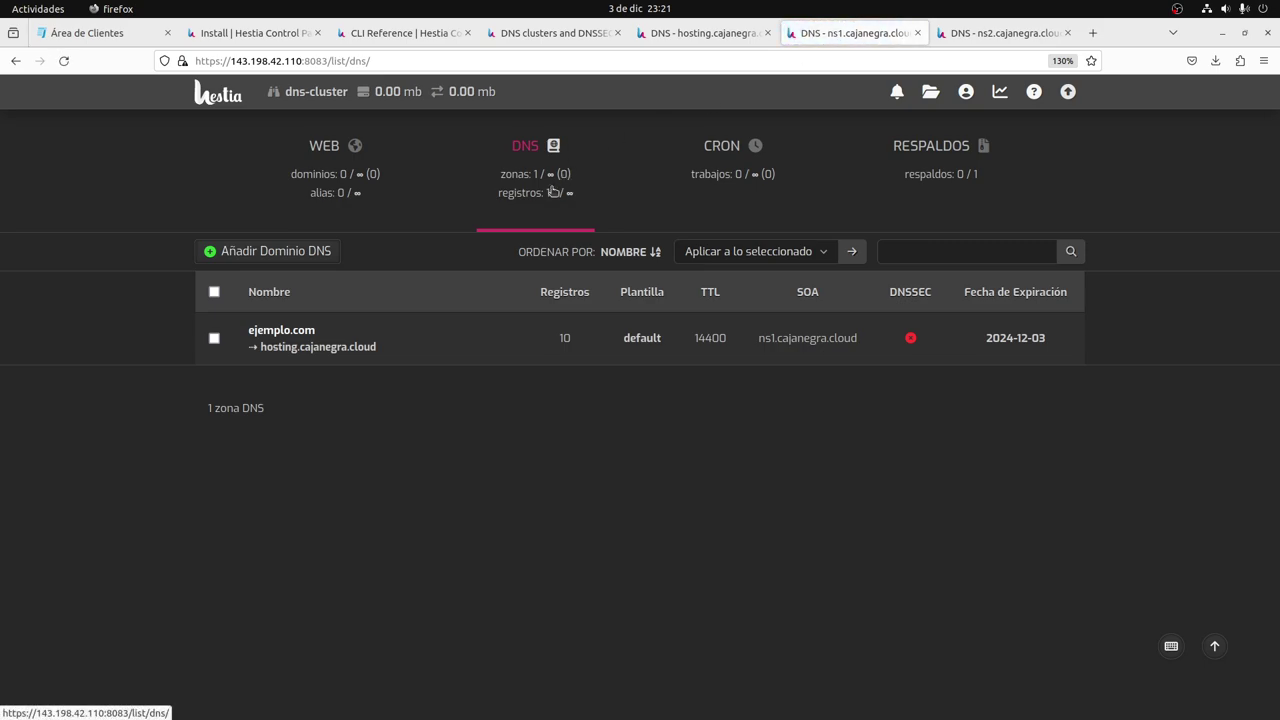
pyautogui.click(1000, 36)
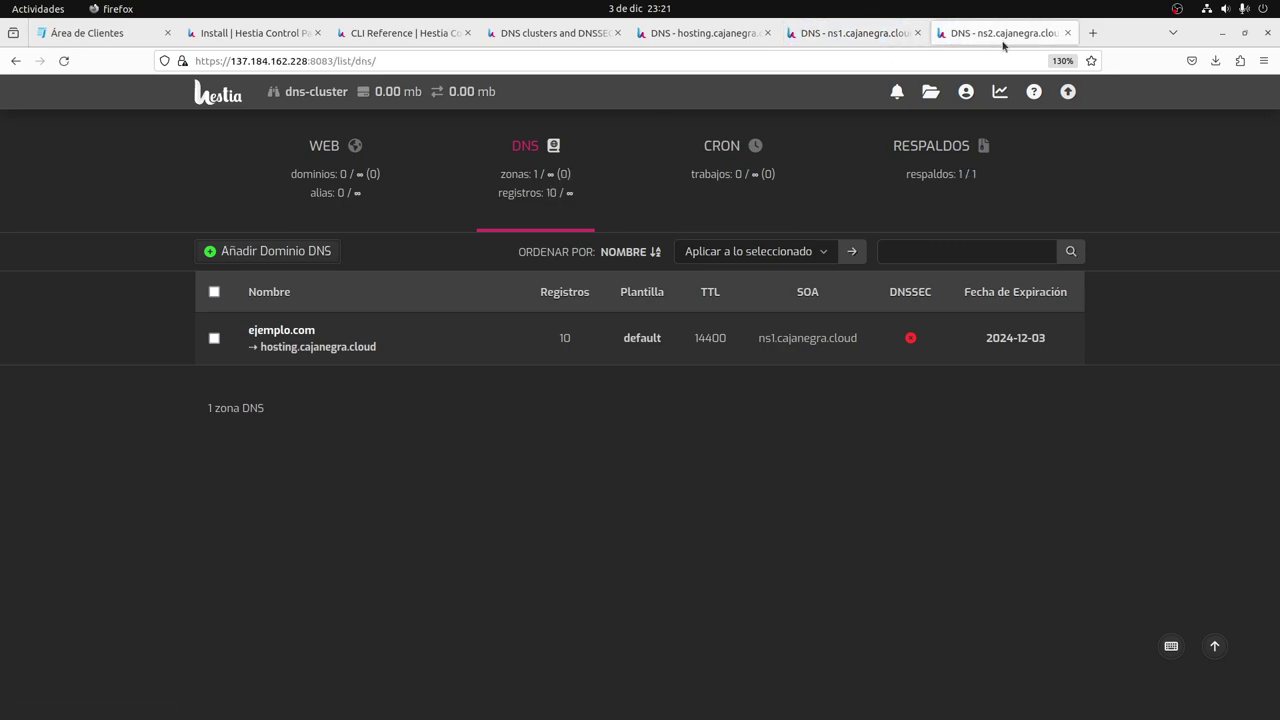
pyautogui.click(997, 98)
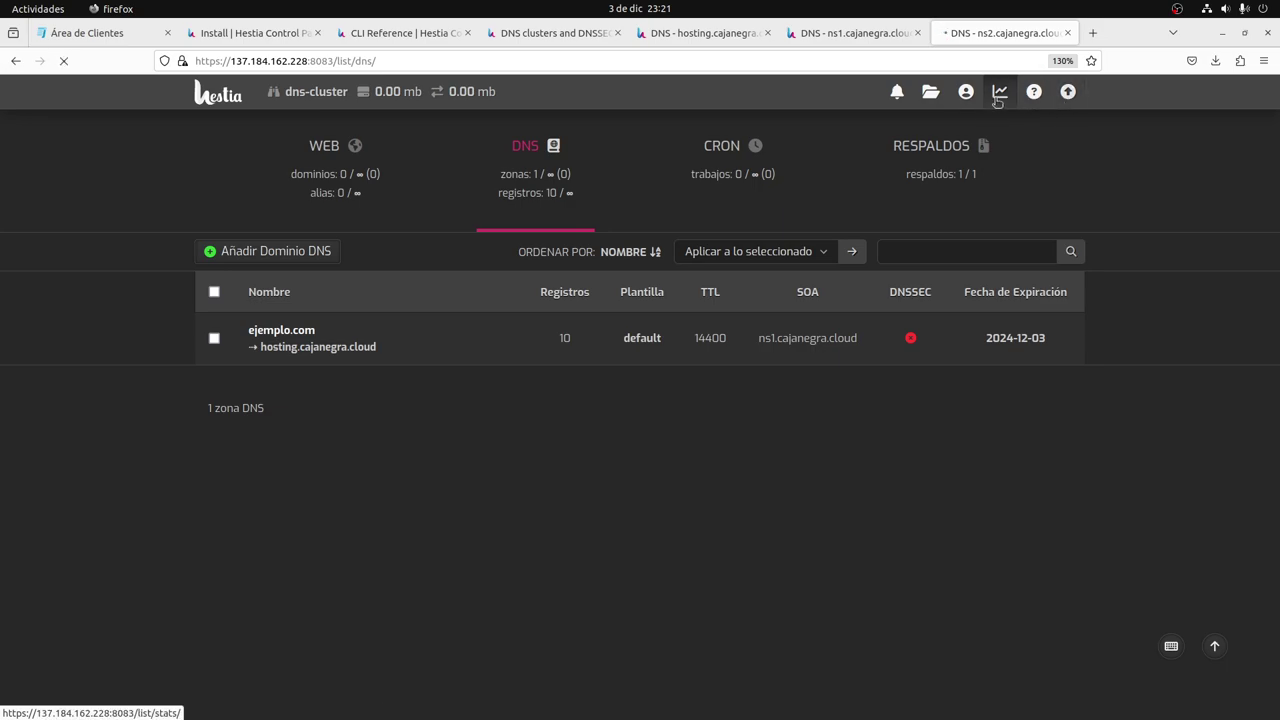
pyautogui.click(932, 91)
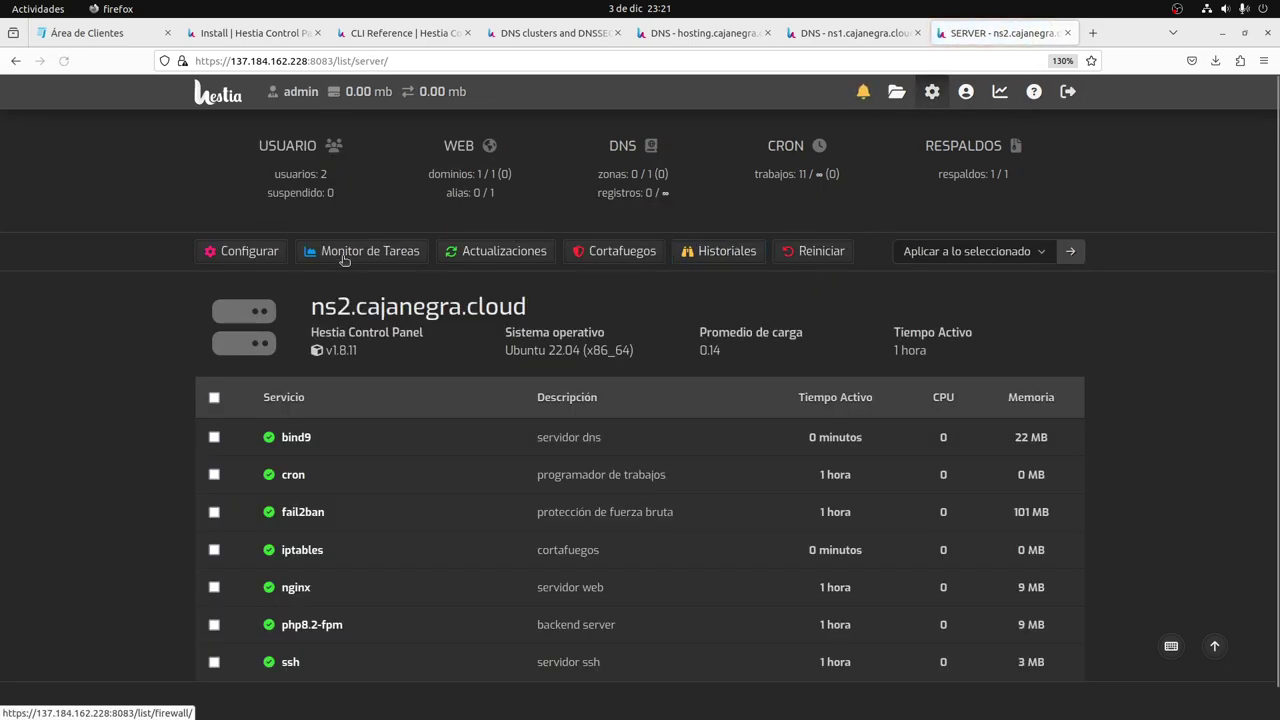
pyautogui.click(243, 251)
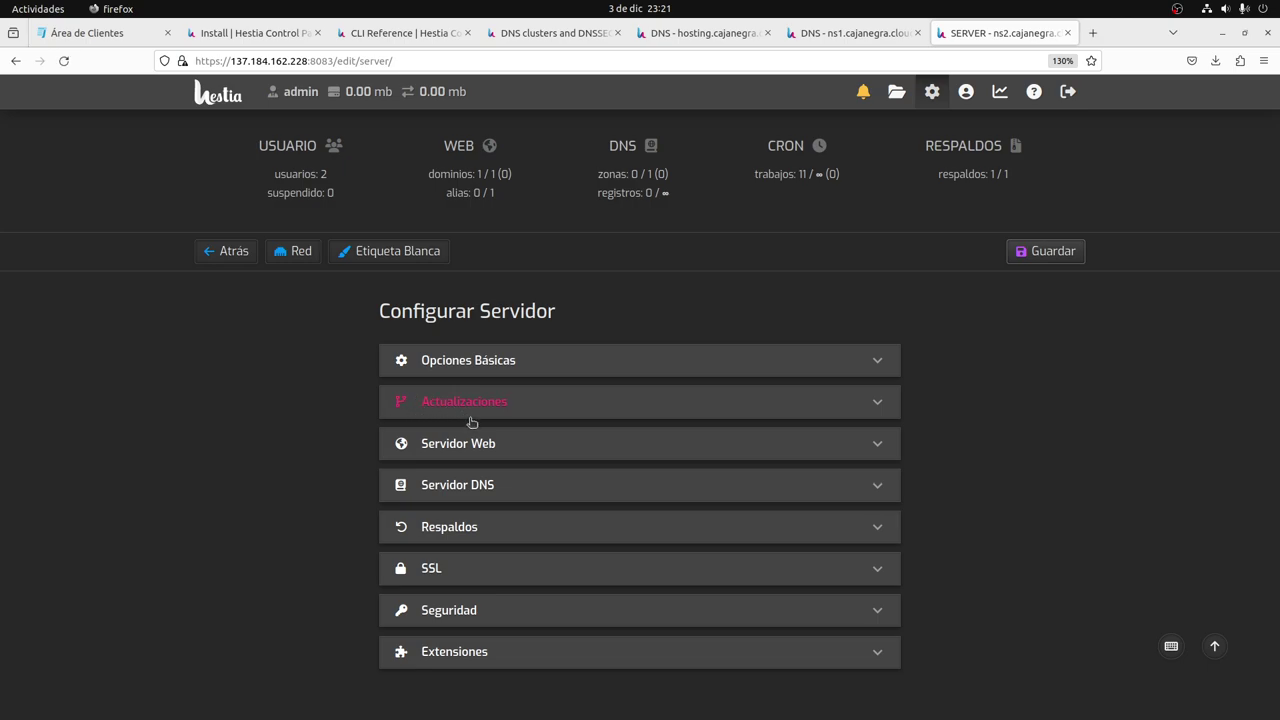
# Set ns2's time zone under Opciones Básicas to America/Mexico_City and save.
pyautogui.click(505, 364)
pyautogui.click(497, 493)
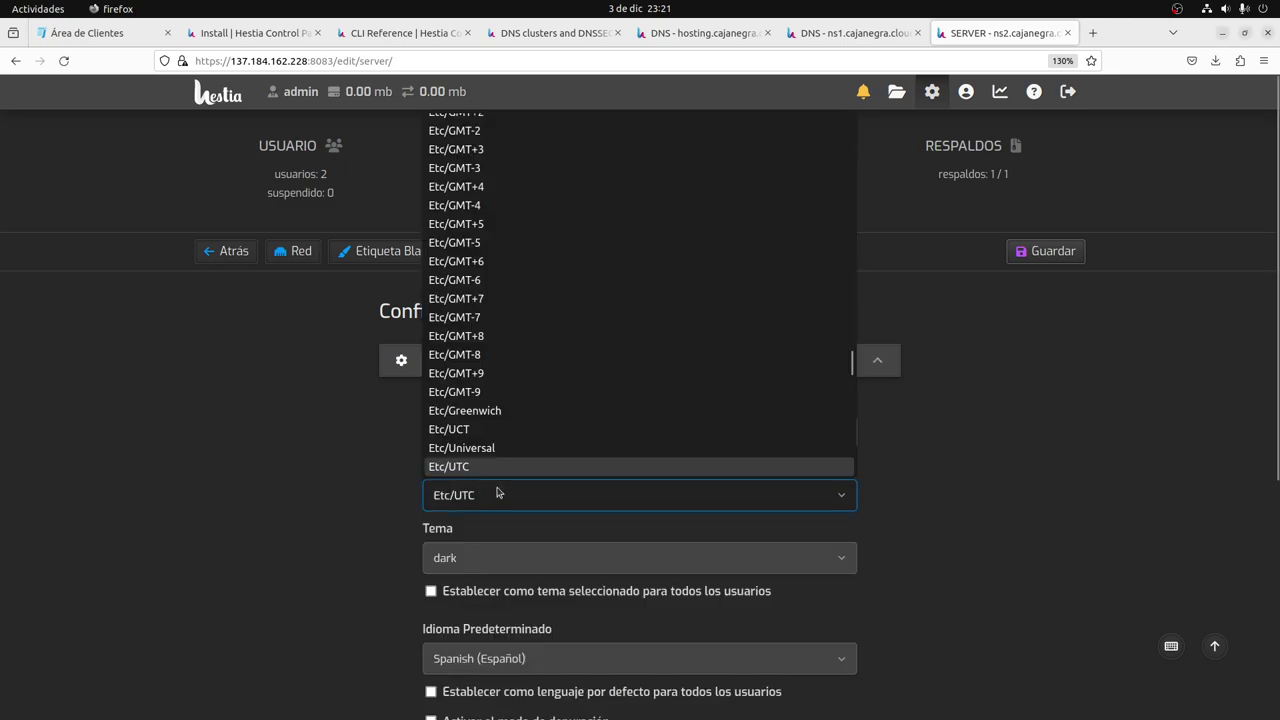
pyautogui.moveTo(851, 362); pyautogui.dragTo(830, 233)
pyautogui.scroll(8, 643, 257)
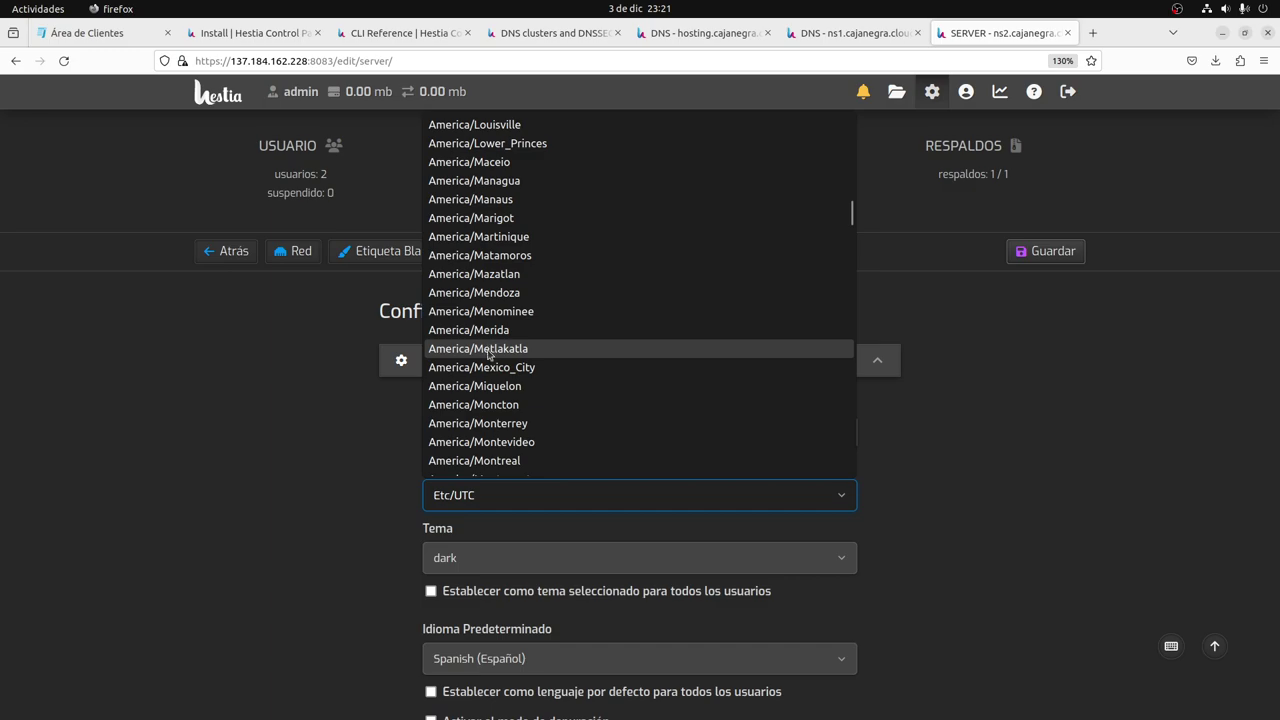
pyautogui.click(485, 367)
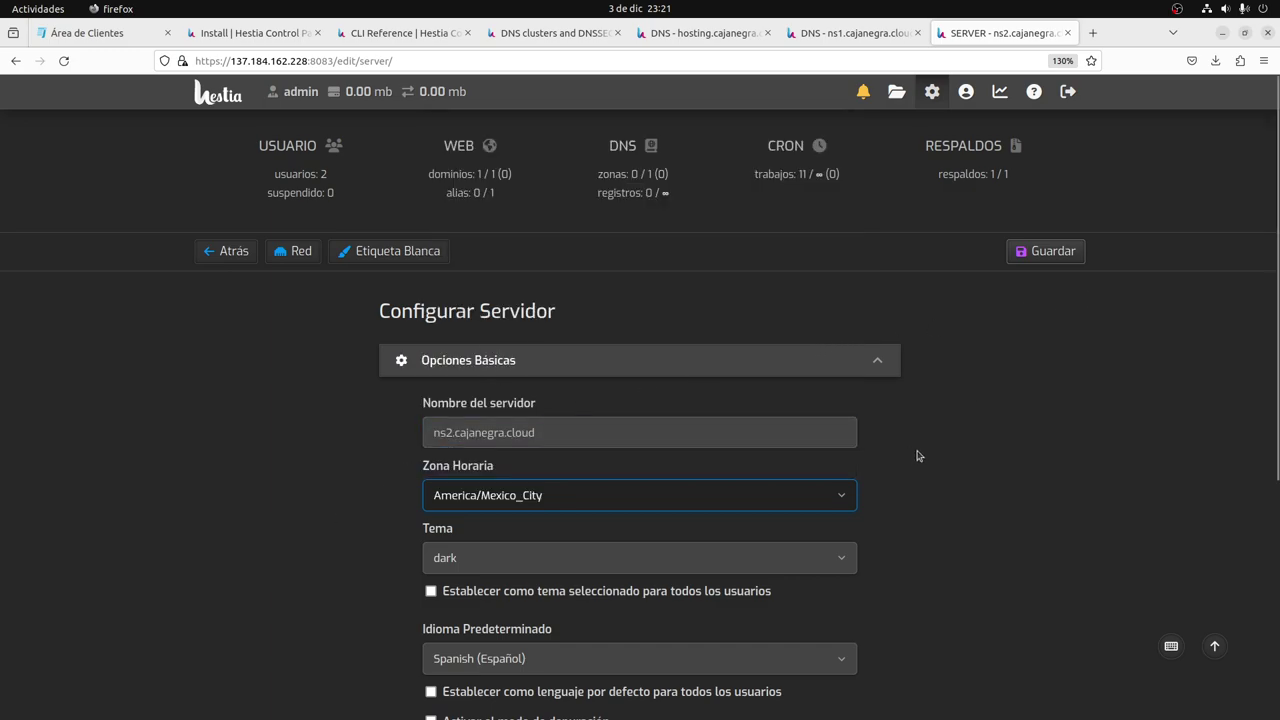
pyautogui.scroll(-4, 1046, 440)
pyautogui.scroll(4, 1100, 200)
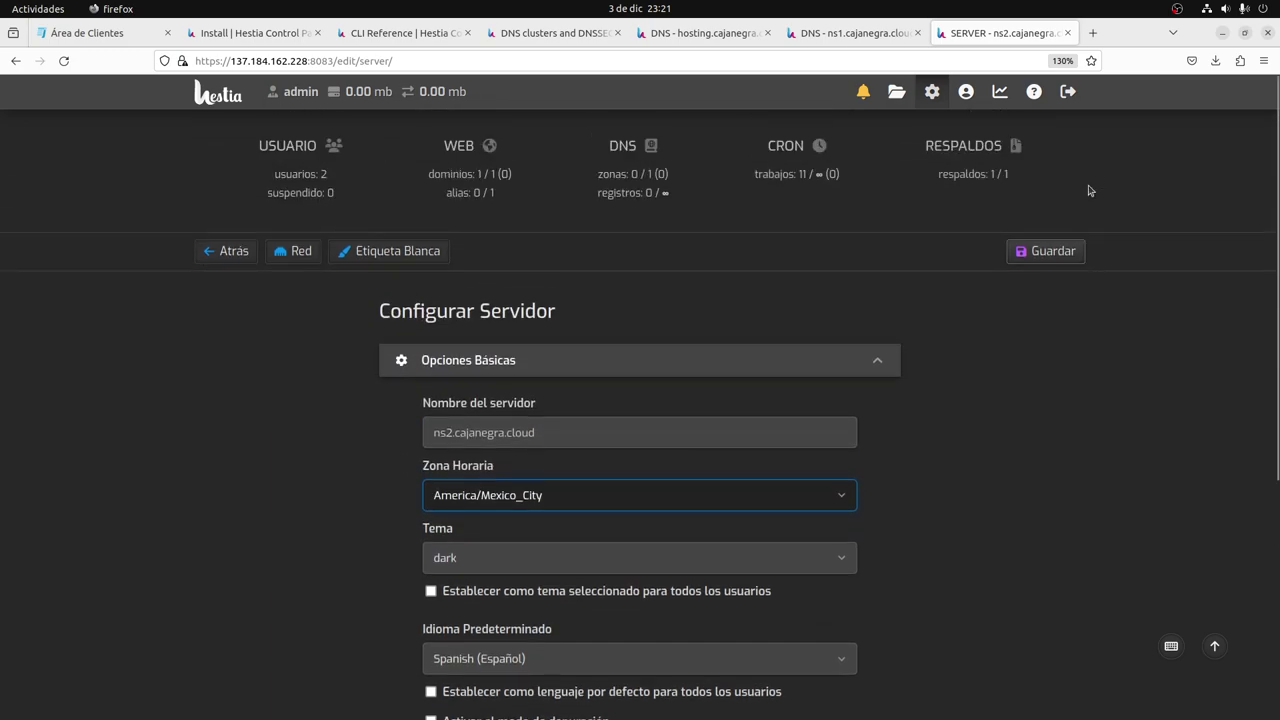
pyautogui.click(1050, 250)
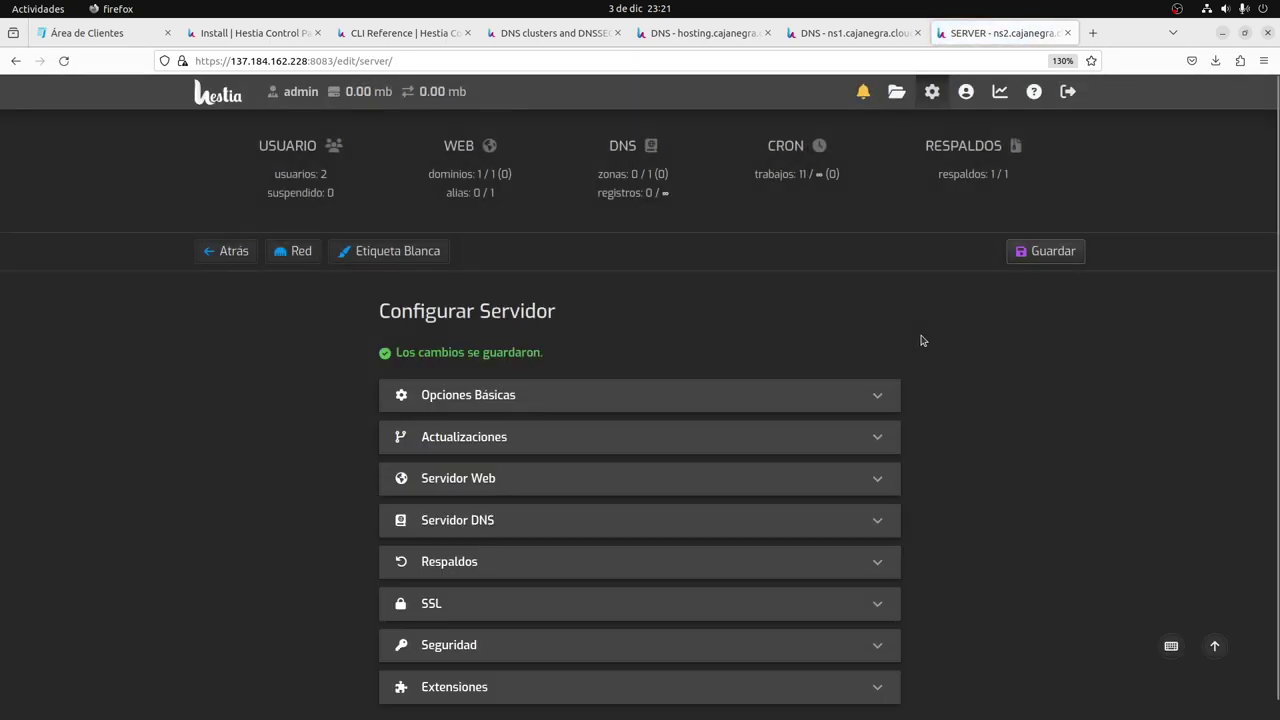
# Switch to Tabby and recall the previous date command on ns2.
pyautogui.hotkey('alt', 'Tab')
pyautogui.hotkey('alt', 'Tab')
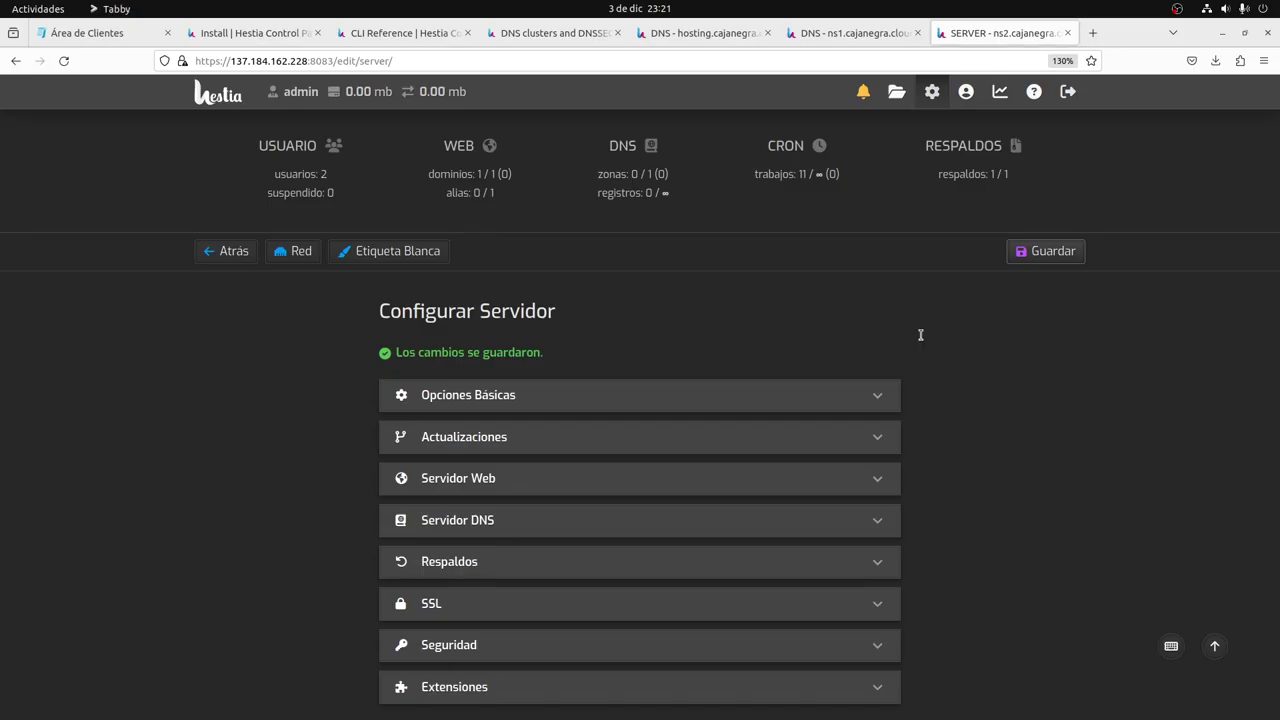
pyautogui.hotkey('alt', 'Tab')
pyautogui.press('Up')
# Rerun date on ns2, then broadcast date to both panes, showing 23:21:41 CST everywhere.
pyautogui.press('Return')
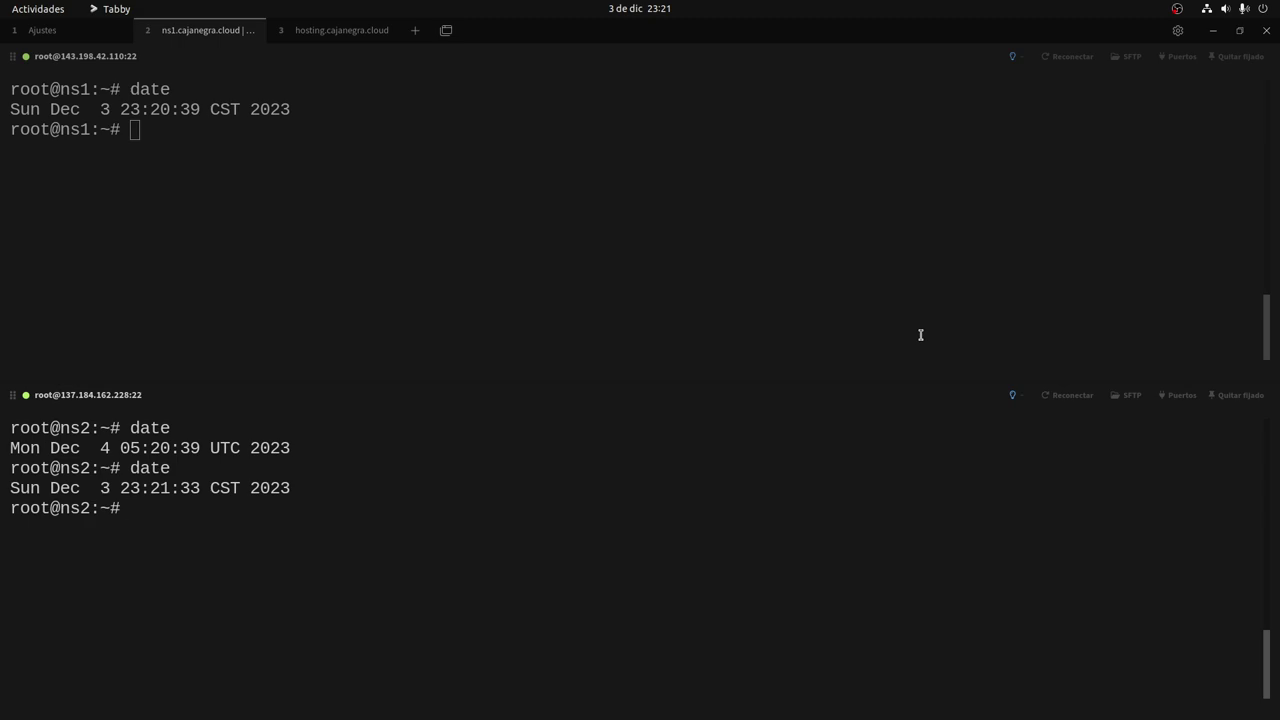
pyautogui.hotkey('ctrl', 'shift', 'i')
pyautogui.hotkey('ctrl', 'l')
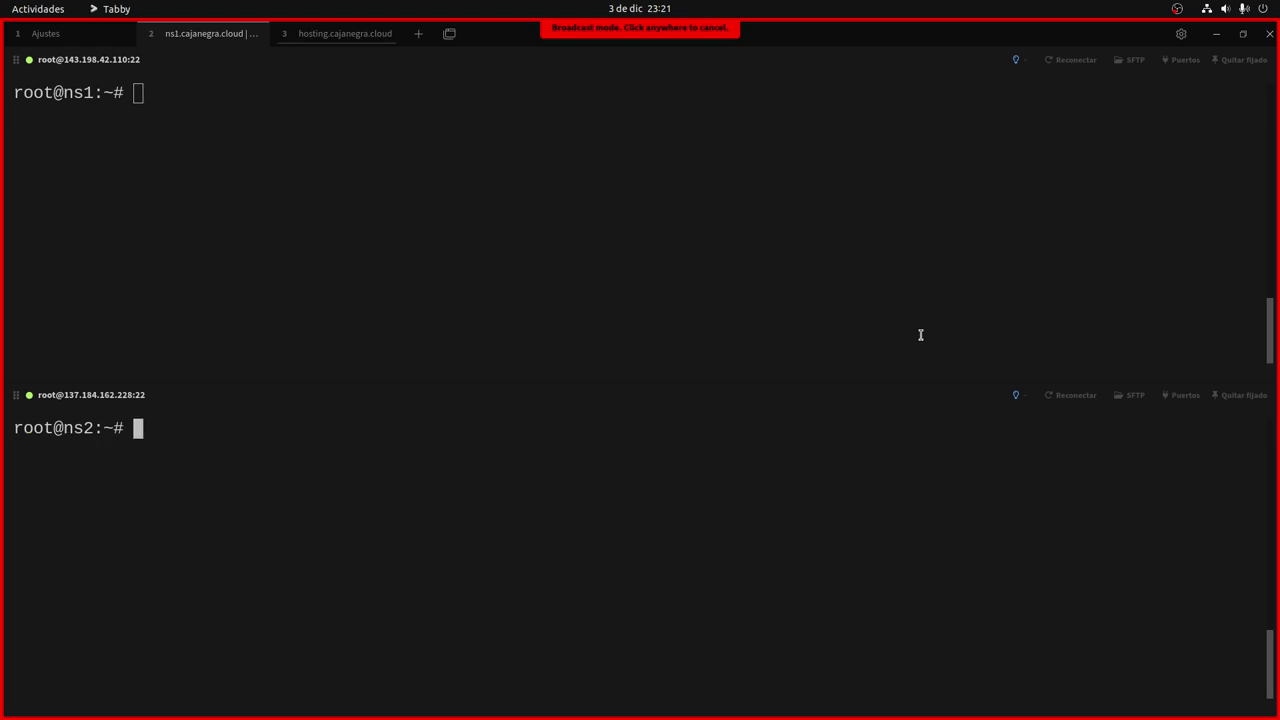
pyautogui.write('date')
pyautogui.press('Return')
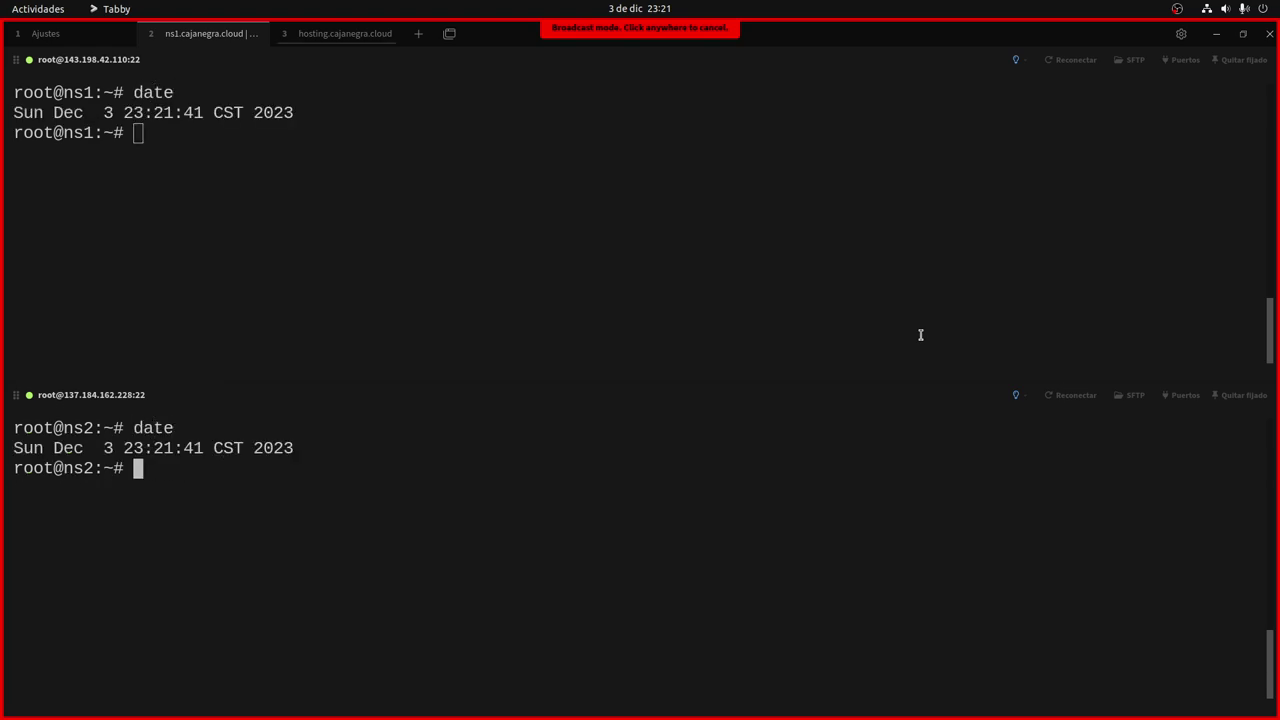
pyautogui.hotkey('ctrl', 'Tab')
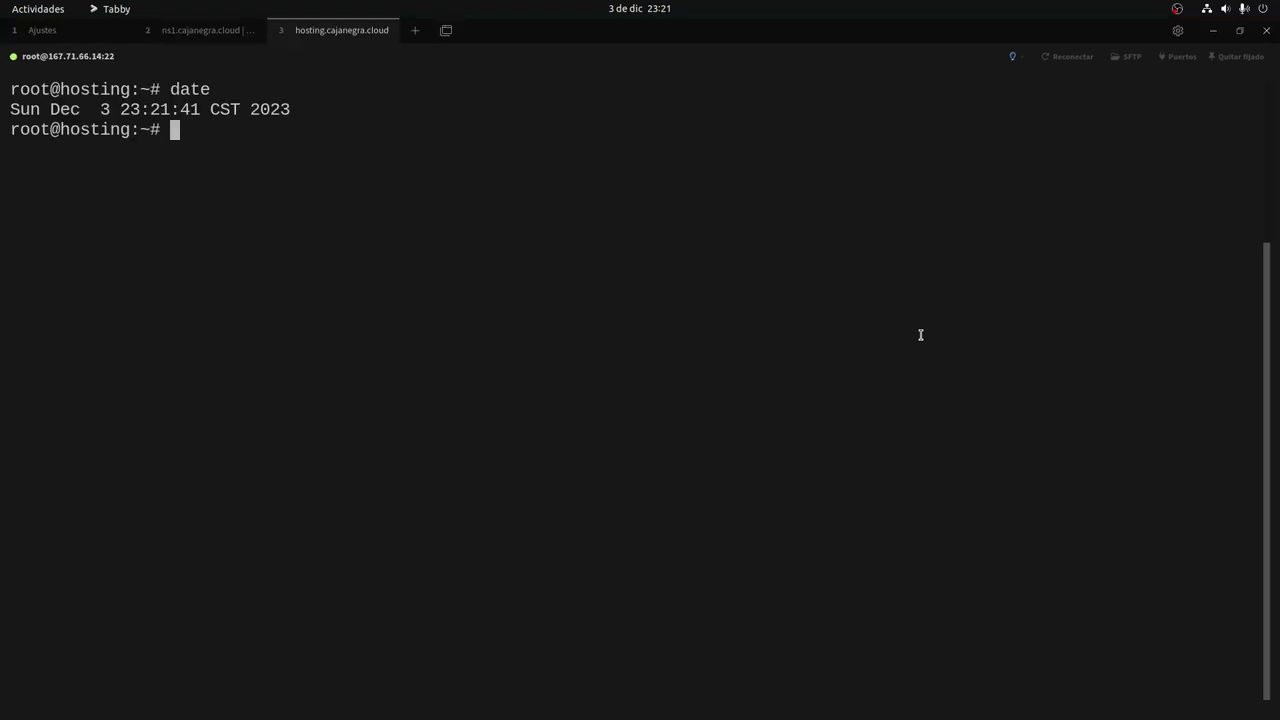
pyautogui.hotkey('ctrl', 'shift', 'Tab')
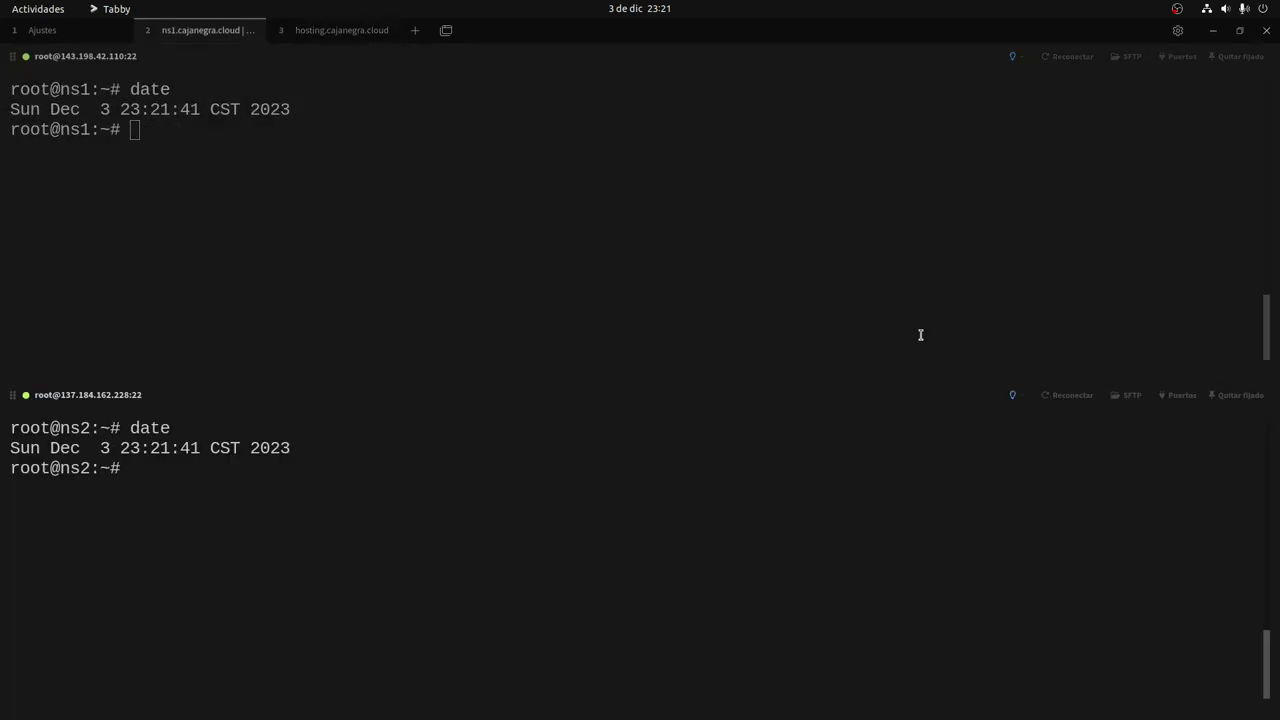
pyautogui.hotkey('ctrl', 'Tab')
pyautogui.hotkey('ctrl', 'shift', 'Tab')
pyautogui.press('super+Page_Down')
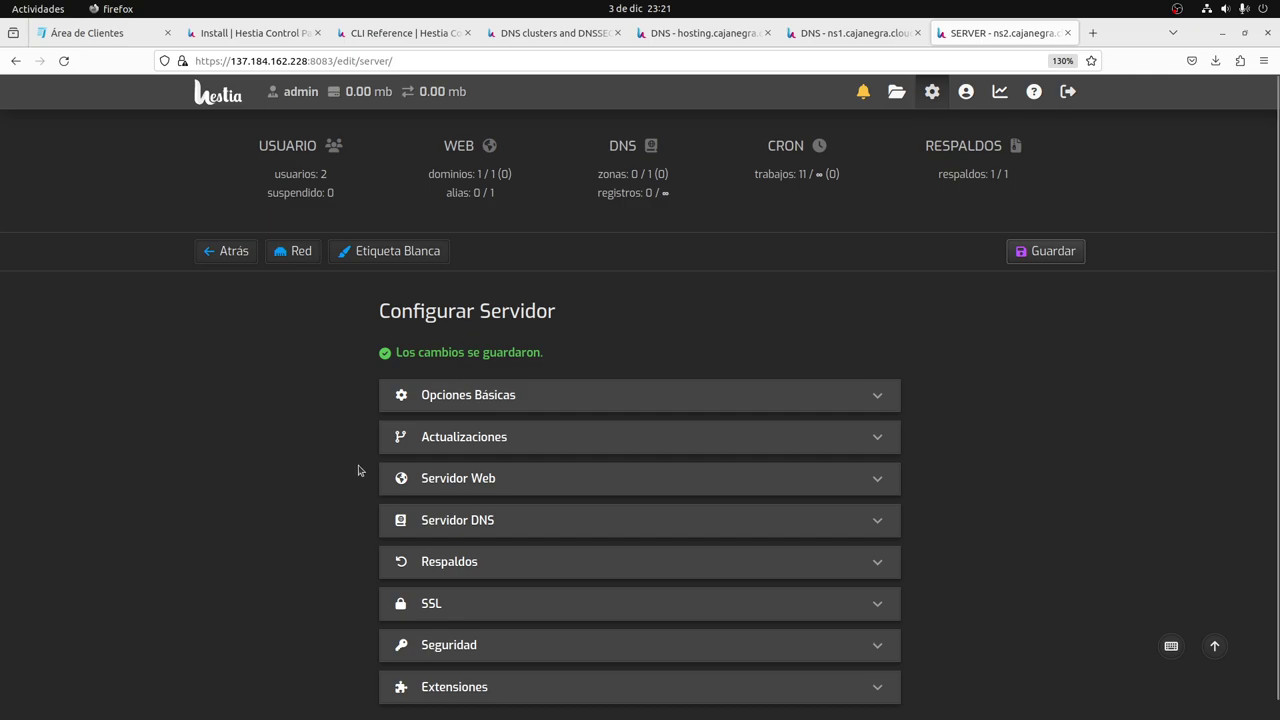
# Check ns1's DNS zones and open the dns-cluster user's zone list on ns2.
pyautogui.click(823, 35)
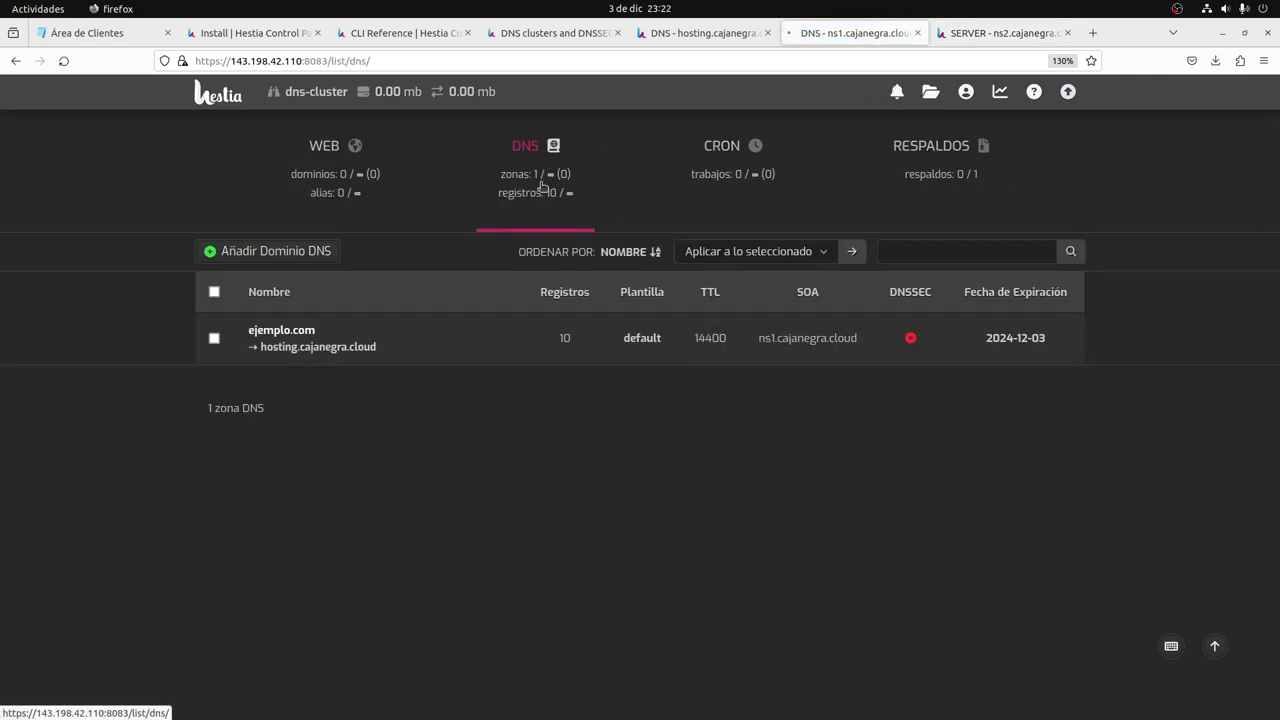
pyautogui.hotkey('ctrl', 'Tab')
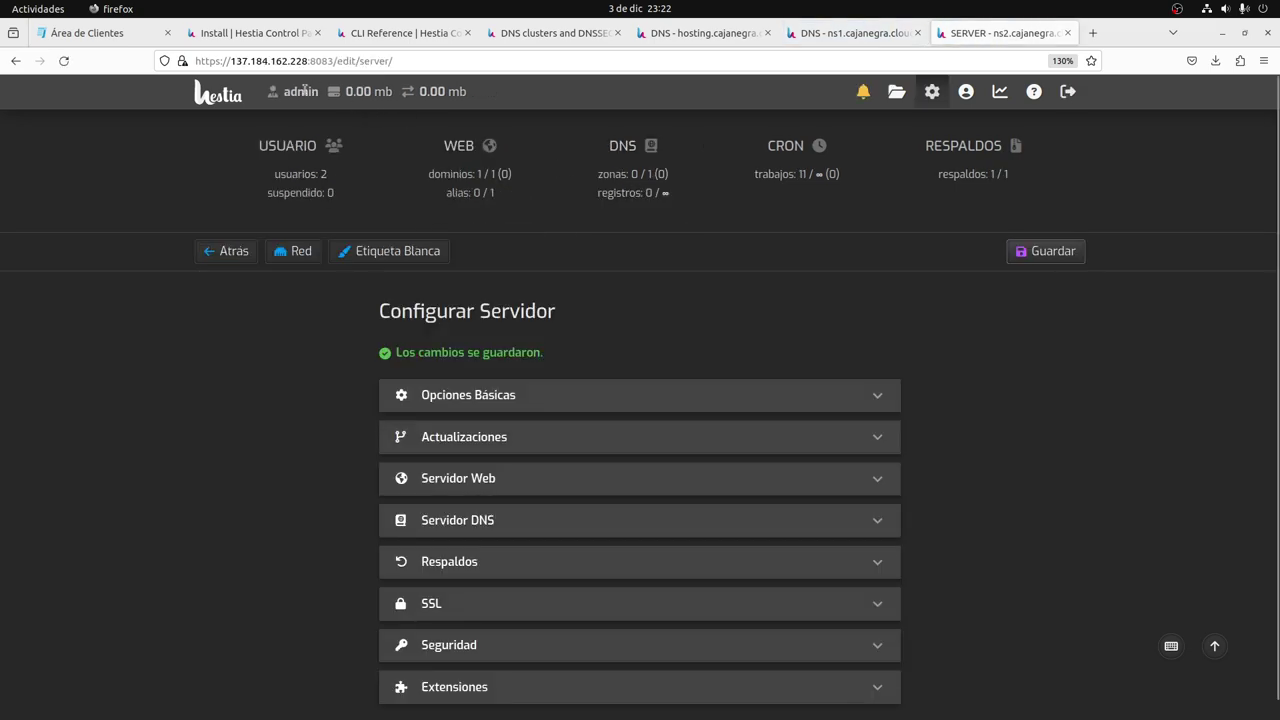
pyautogui.click(287, 166)
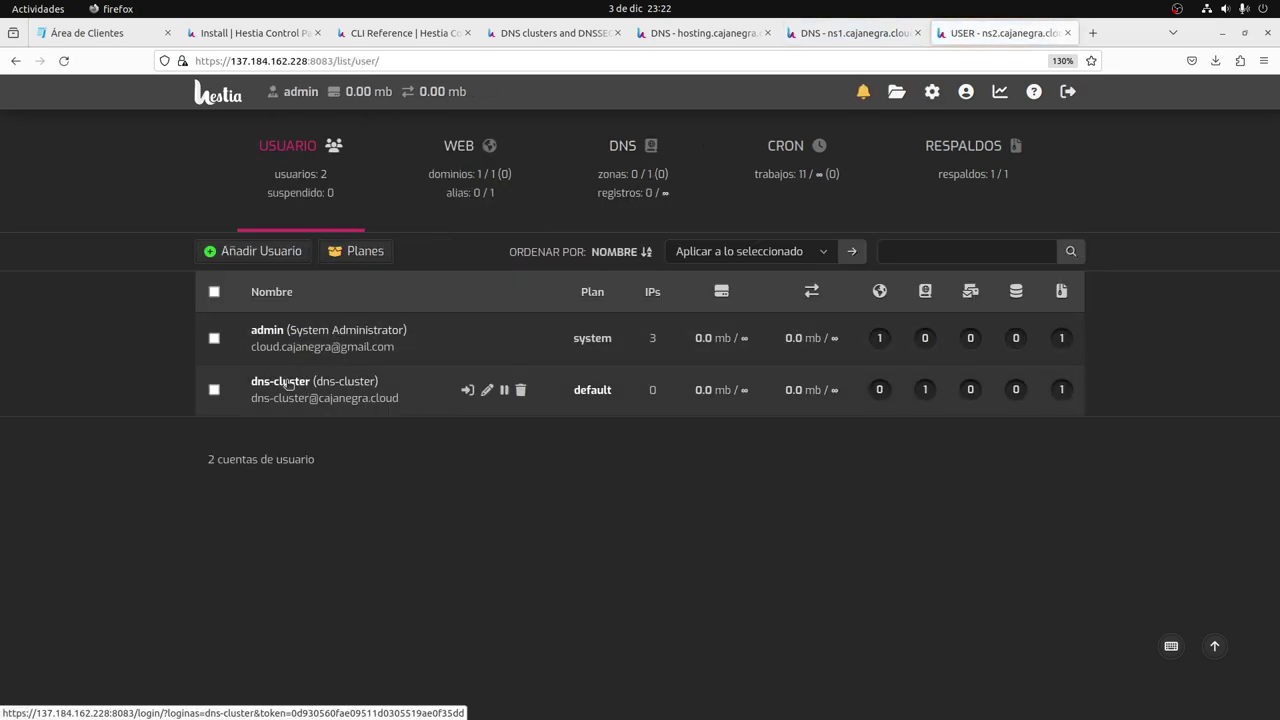
pyautogui.click(467, 390)
pyautogui.click(600, 245)
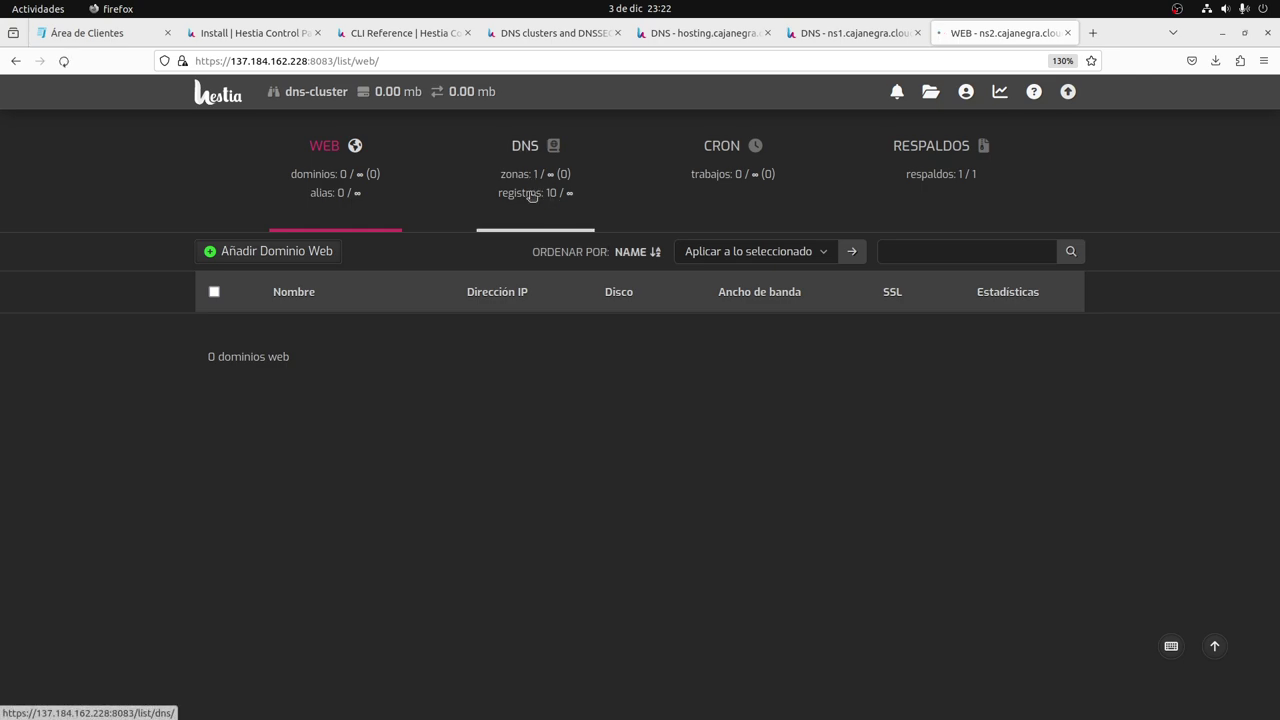
pyautogui.hotkey('ctrl', 'shift', 'Tab')
pyautogui.hotkey('ctrl', 'shift', 'Tab')
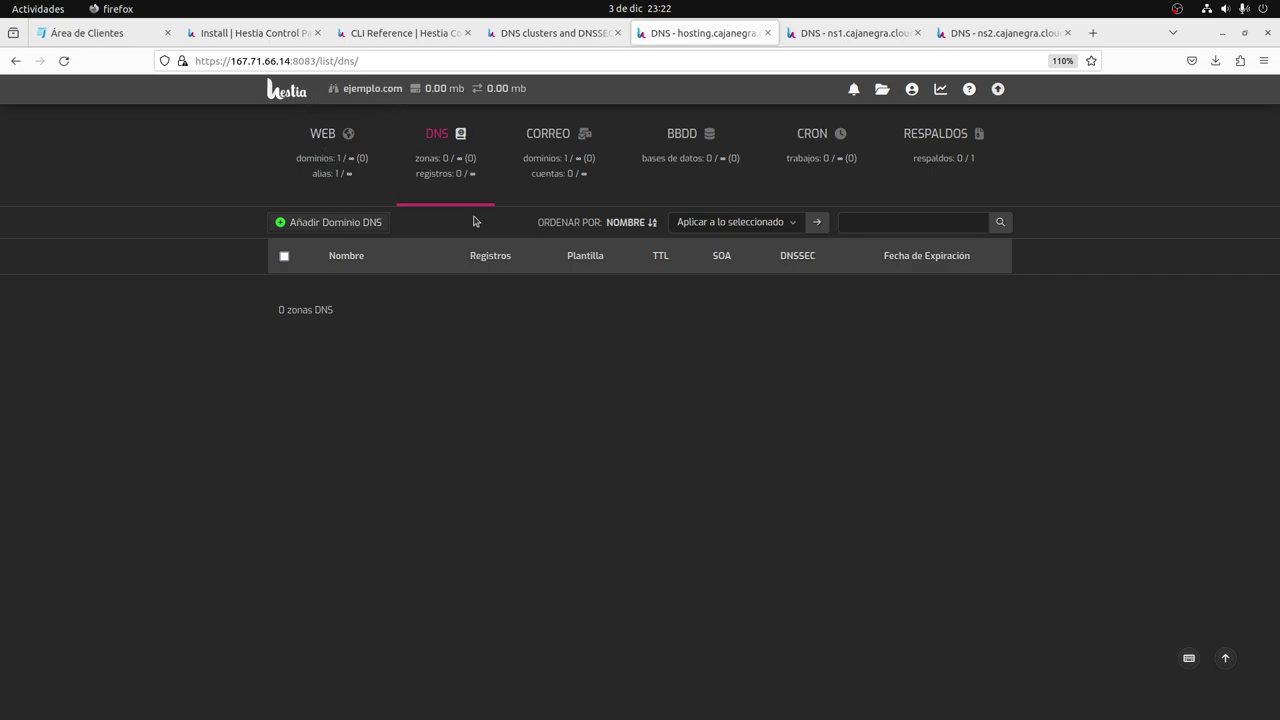
# Delete the hosting server's DNS zones with the Borrar bulk action.
pyautogui.click(320, 178)
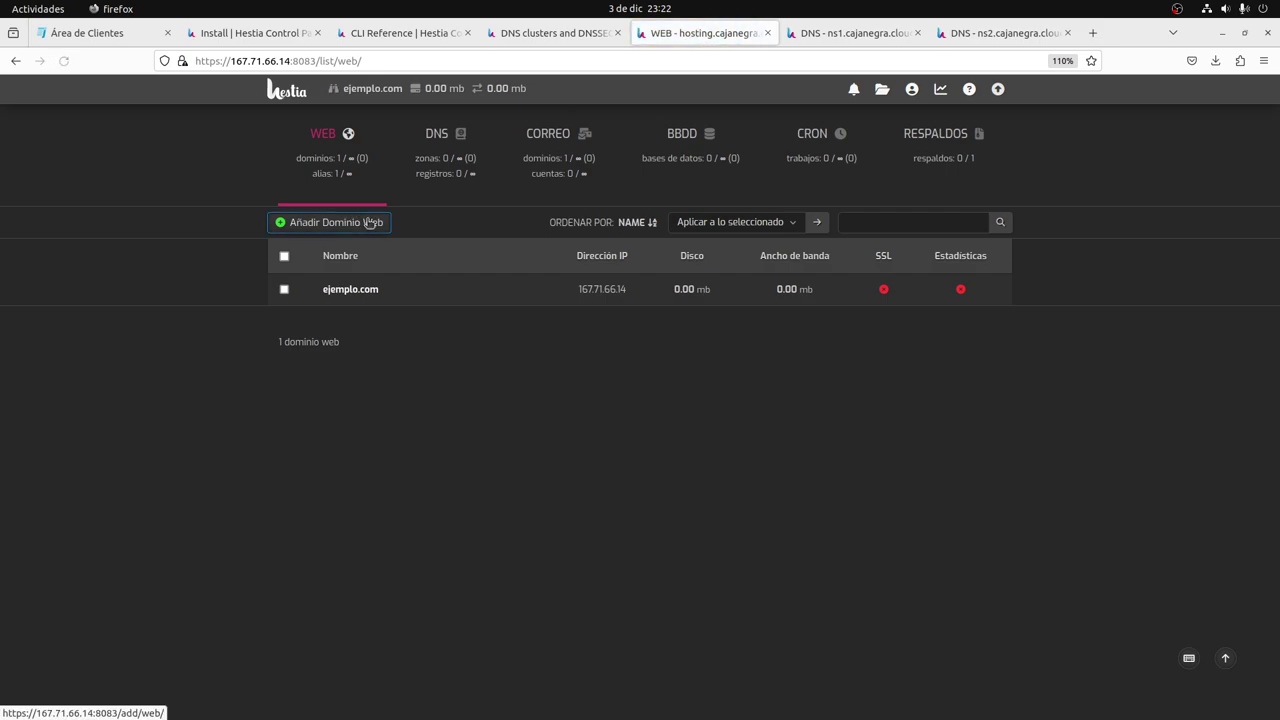
pyautogui.click(438, 165)
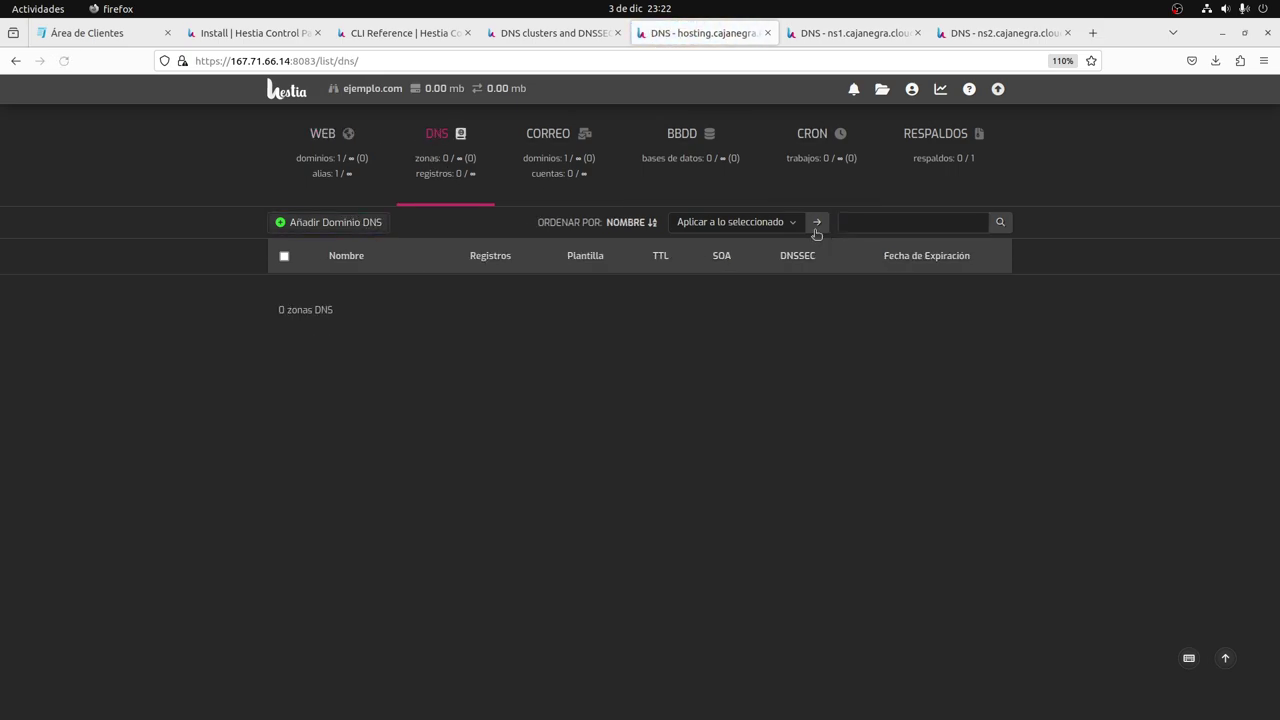
pyautogui.click(811, 229)
pyautogui.click(792, 228)
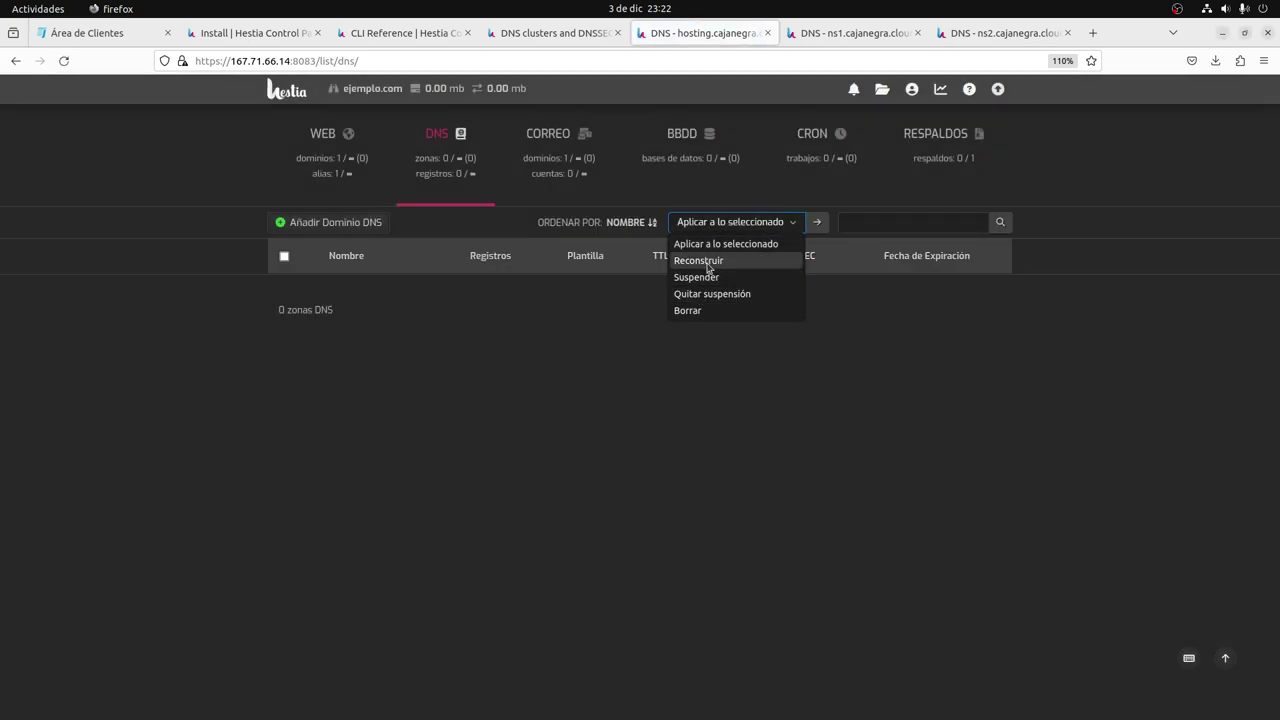
pyautogui.click(688, 311)
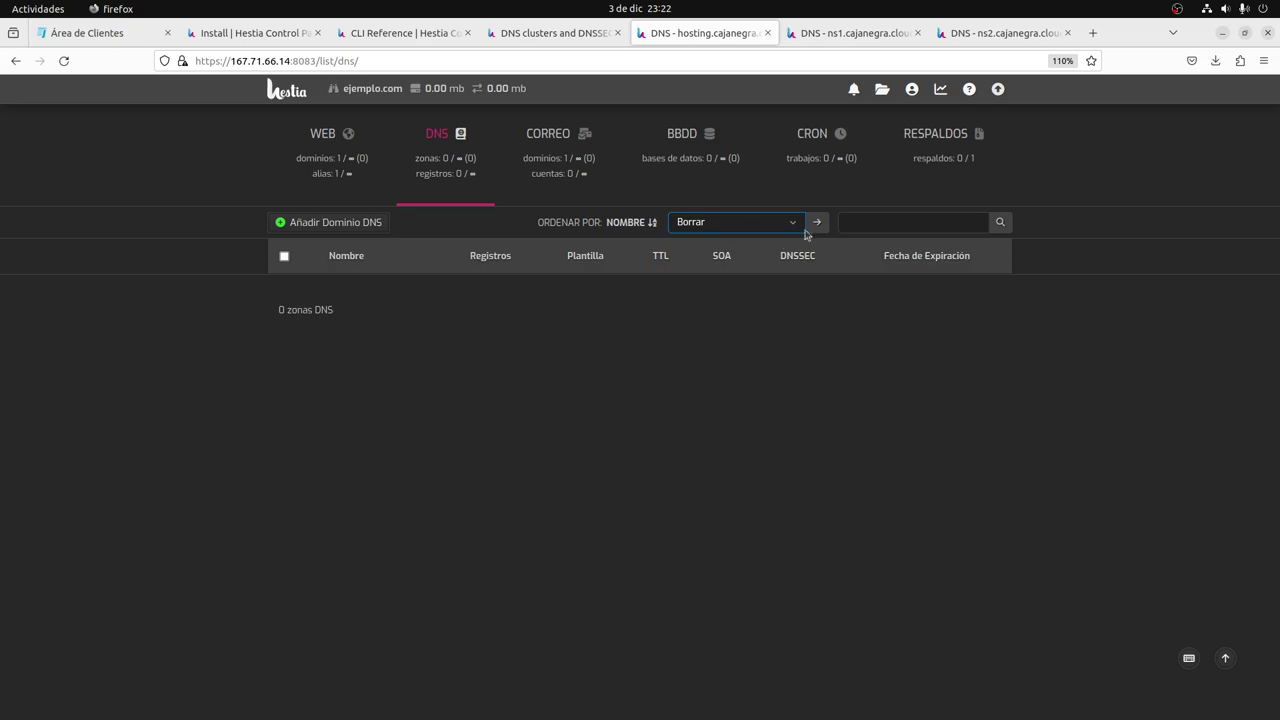
pyautogui.click(811, 229)
# Confirm ns1 dropped the ejemplo.com zone, then rebuild the hosting server's DNS zones with Reconstruir.
pyautogui.click(830, 33)
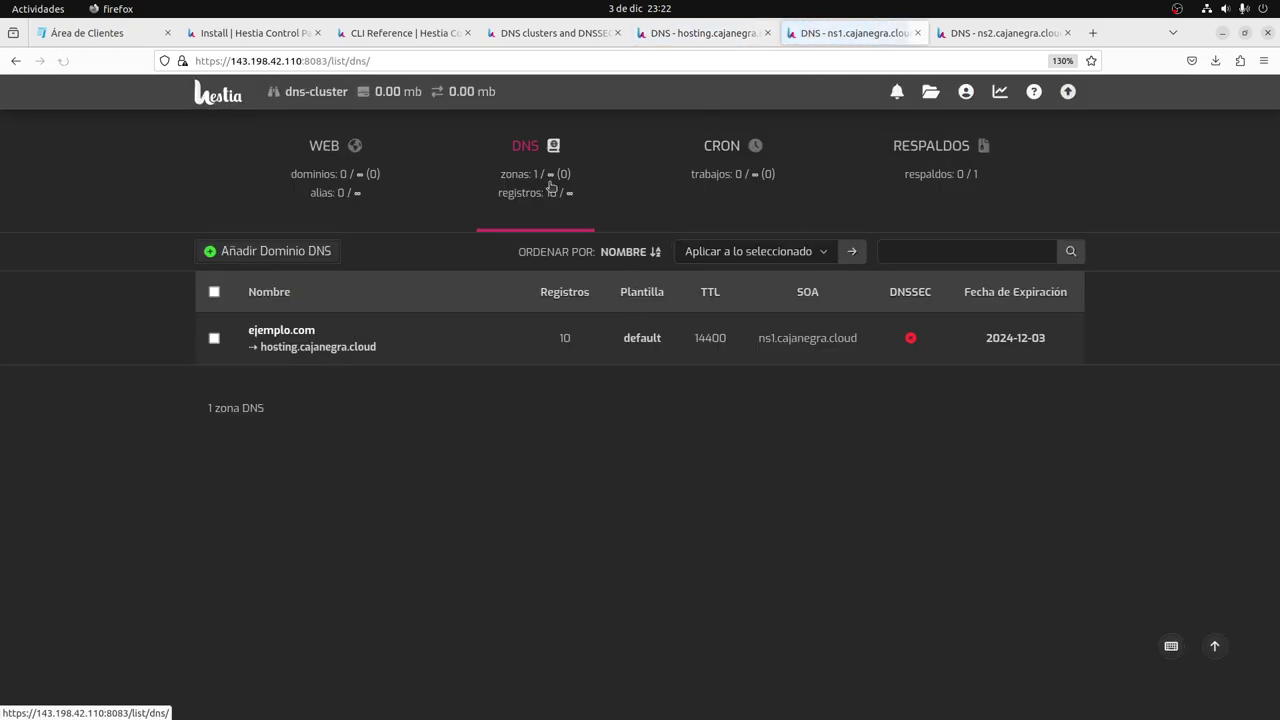
pyautogui.click(720, 33)
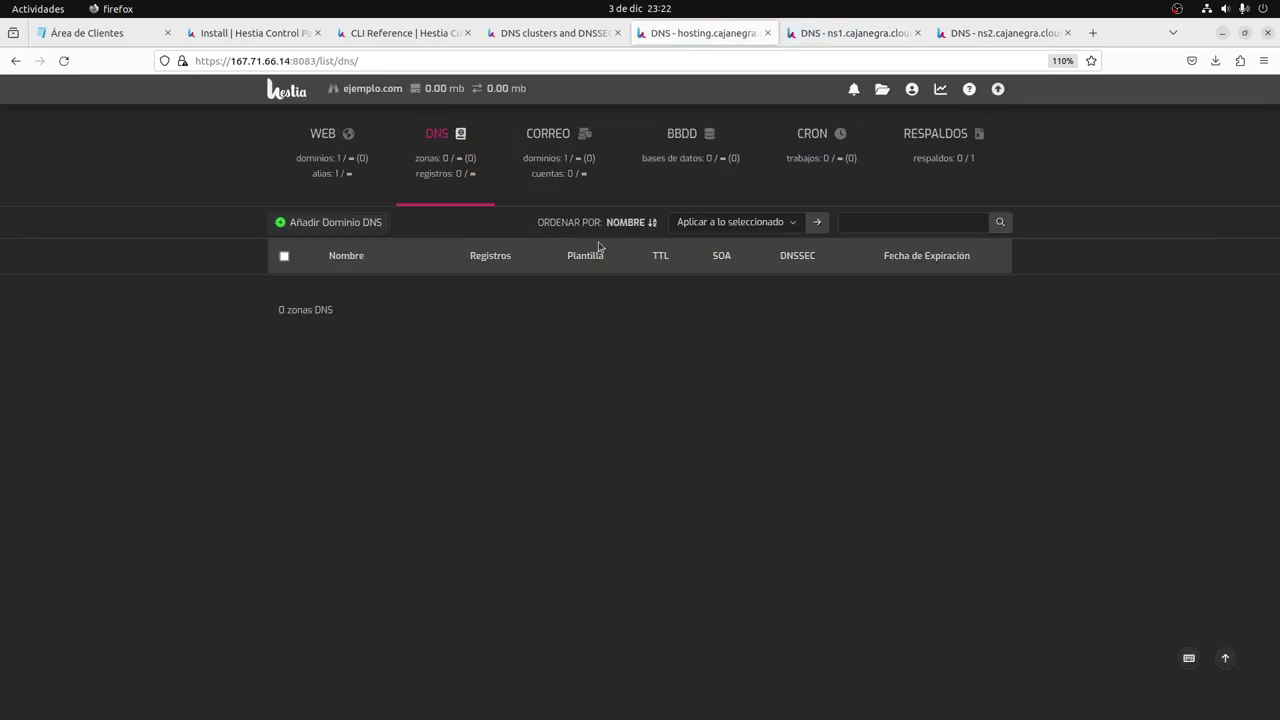
pyautogui.click(715, 224)
pyautogui.click(724, 262)
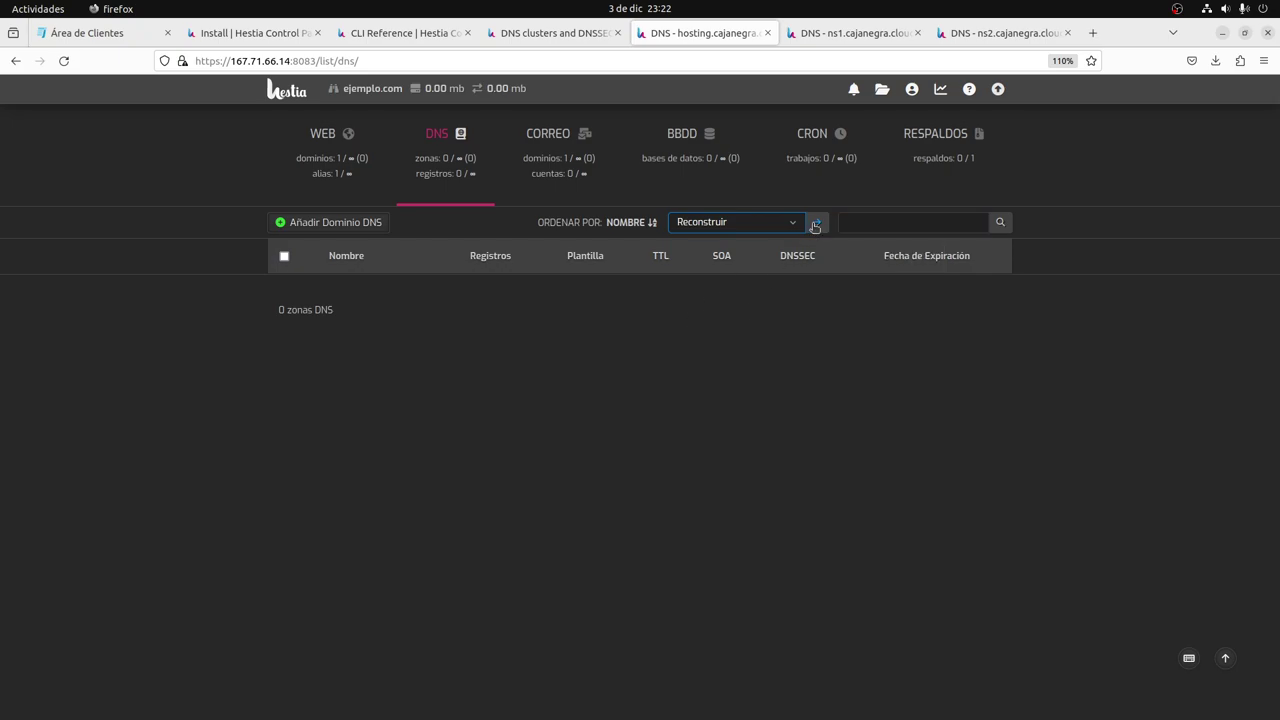
pyautogui.click(814, 226)
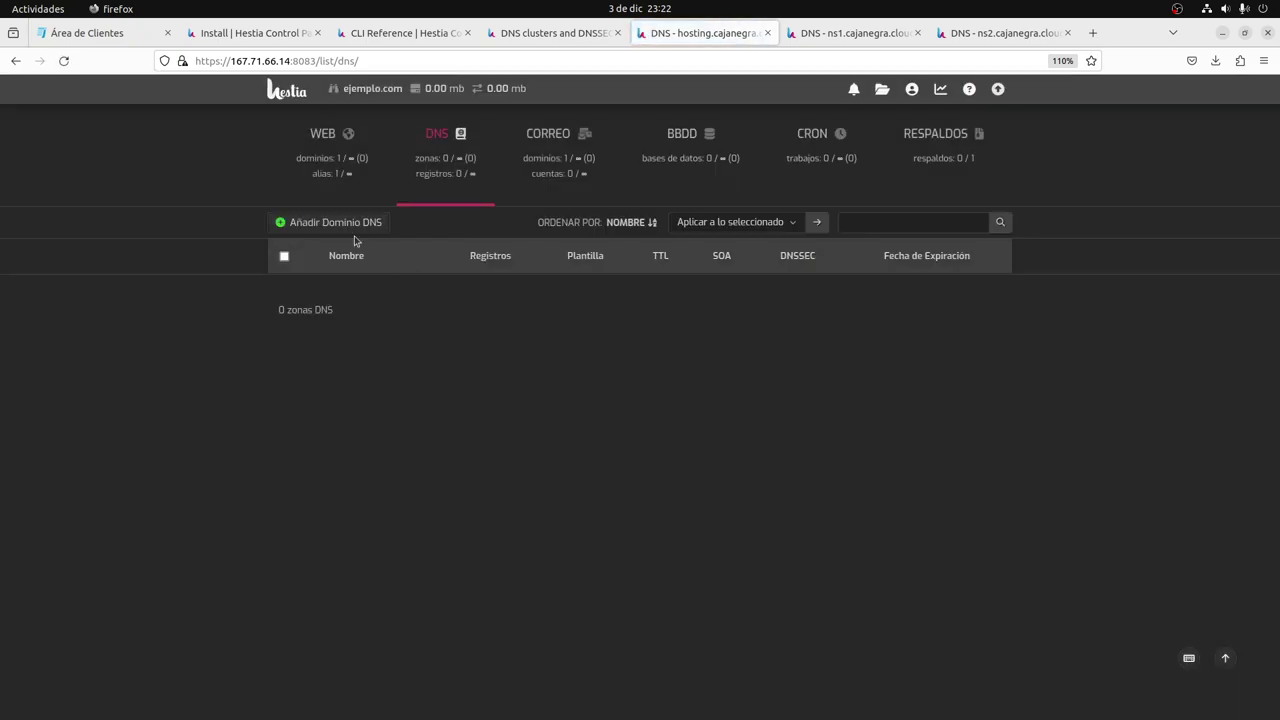
pyautogui.click(352, 224)
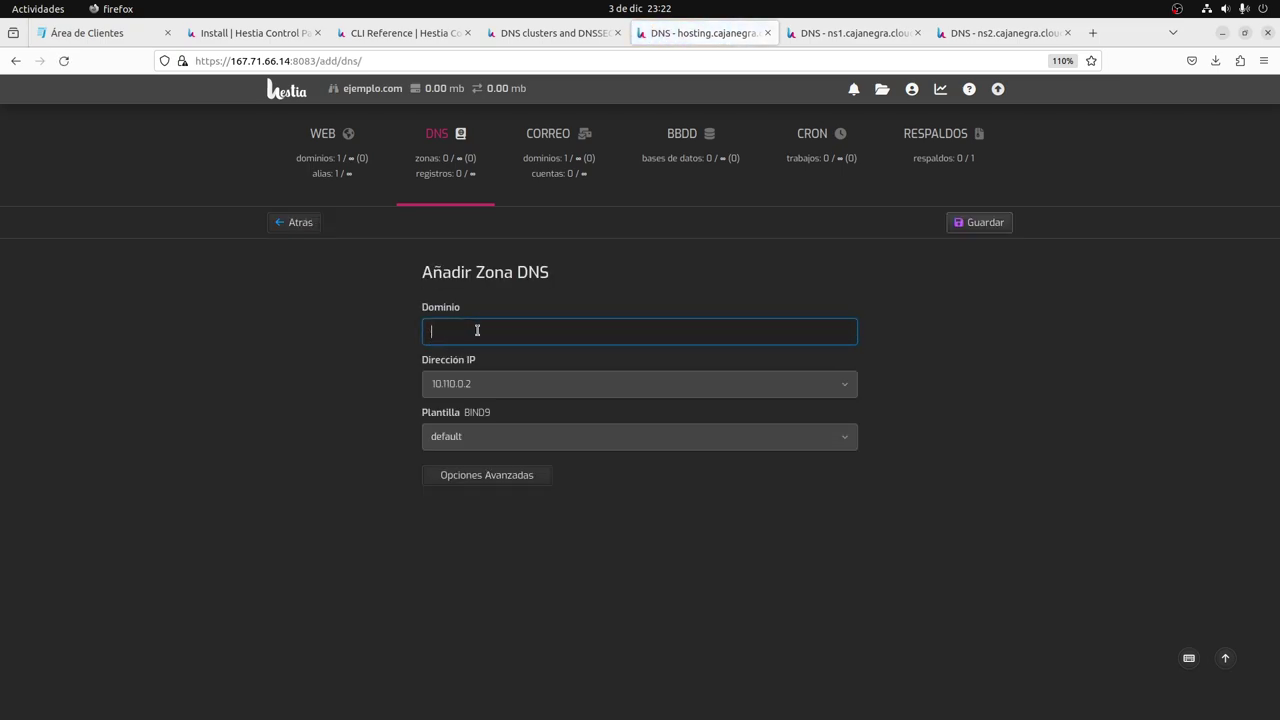
# Set the new zone's domain to ejemplo.com and its IP address to 167.71.66.14.
pyautogui.click(477, 330)
pyautogui.click(470, 356)
pyautogui.click(480, 384)
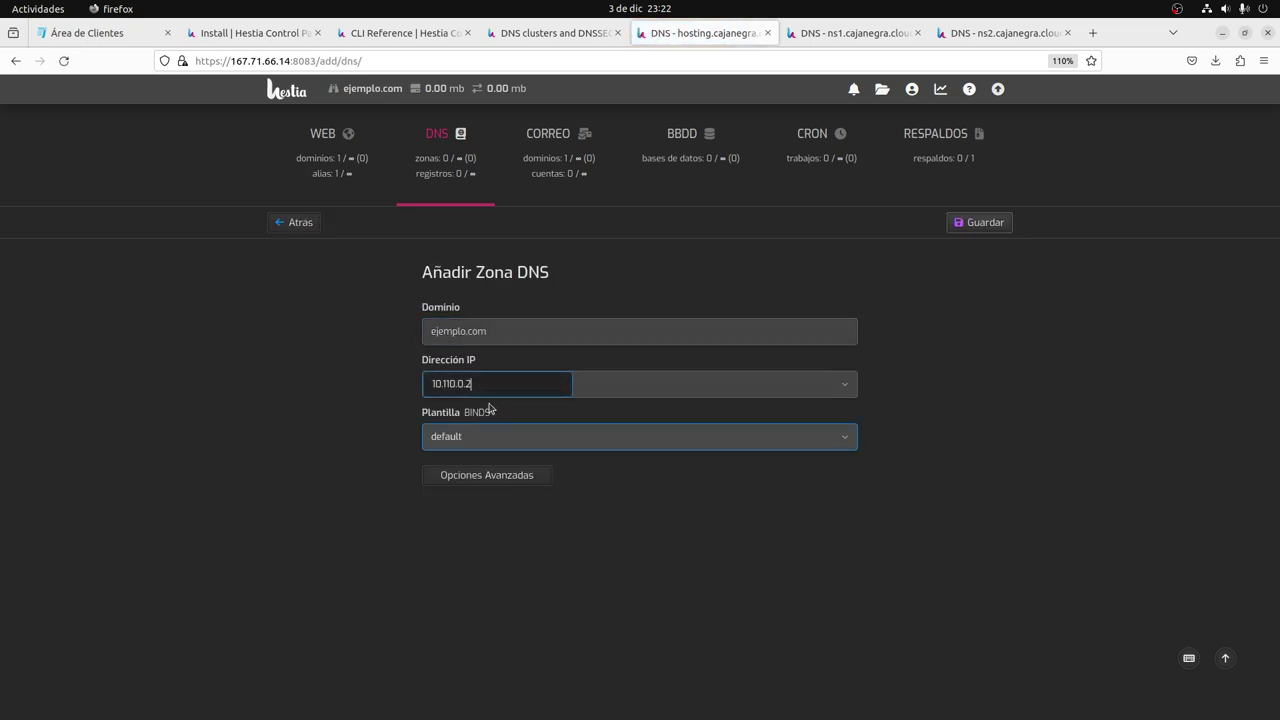
pyautogui.click(690, 390)
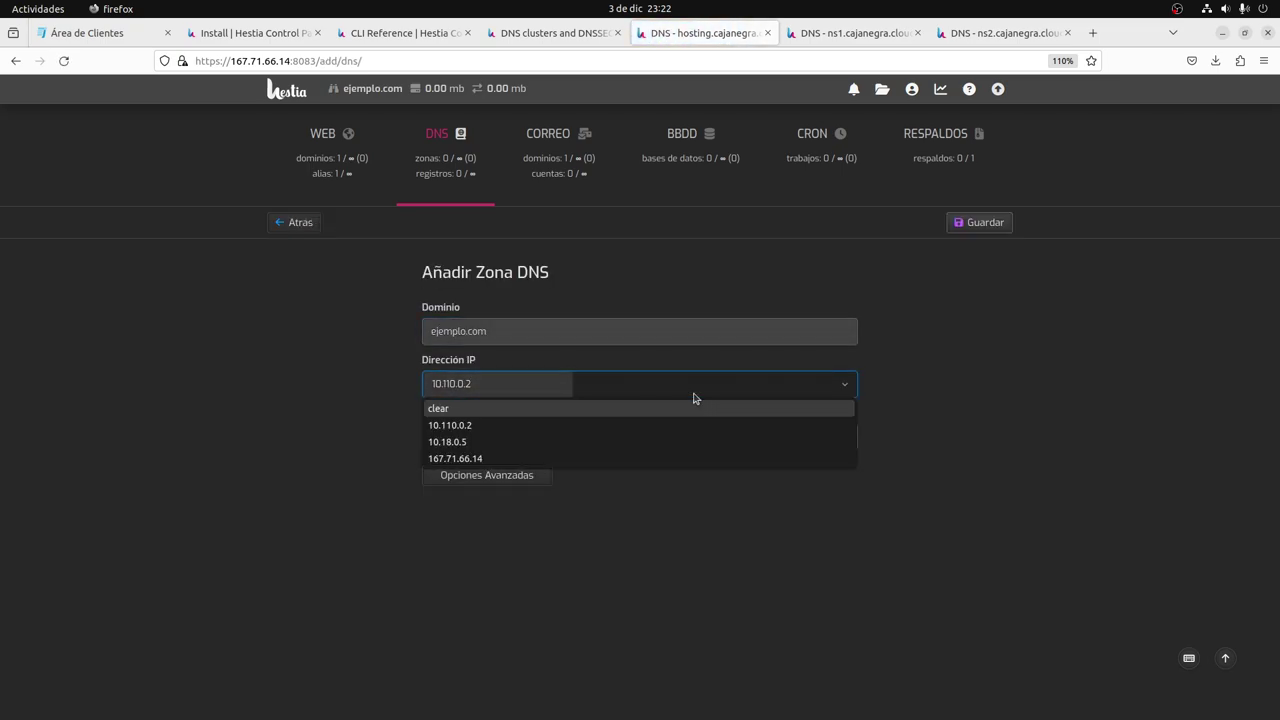
pyautogui.click(462, 459)
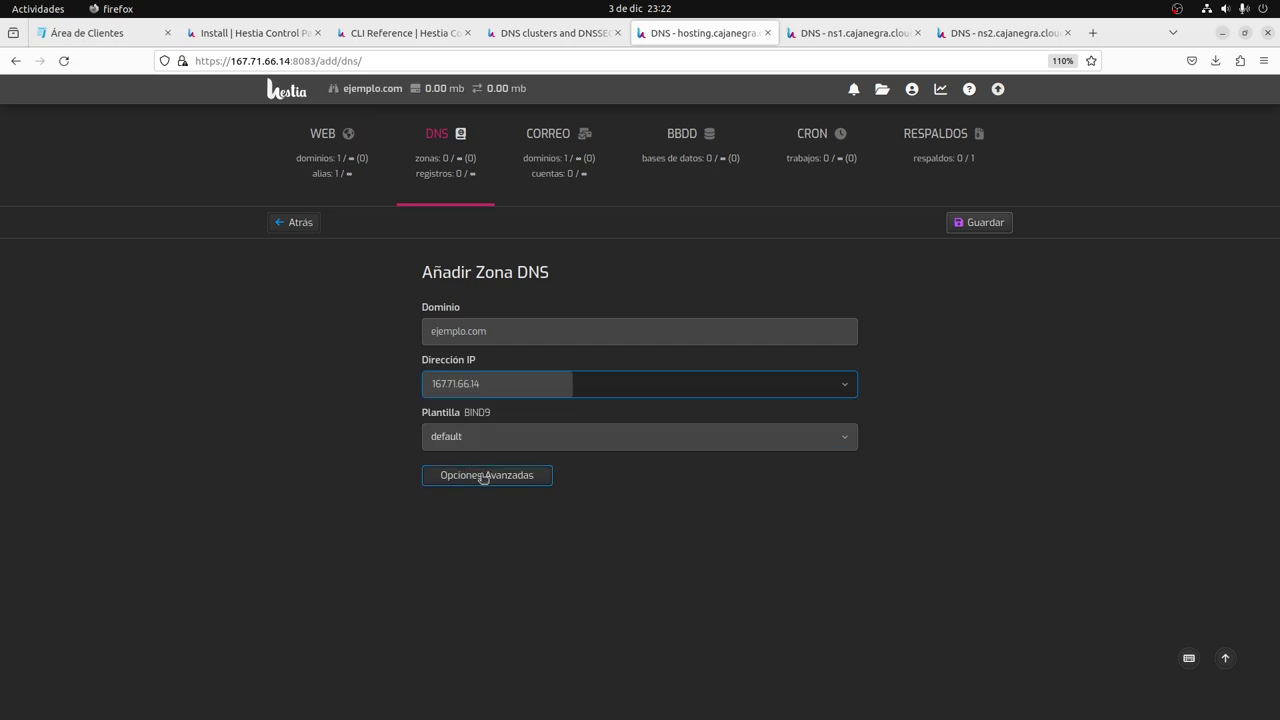
# Verify name servers ns1.cajanegra.cloud and ns2.cajanegra.cloud and the expiration date, then save the zone.
pyautogui.click(483, 476)
pyautogui.scroll(-1, 370, 560)
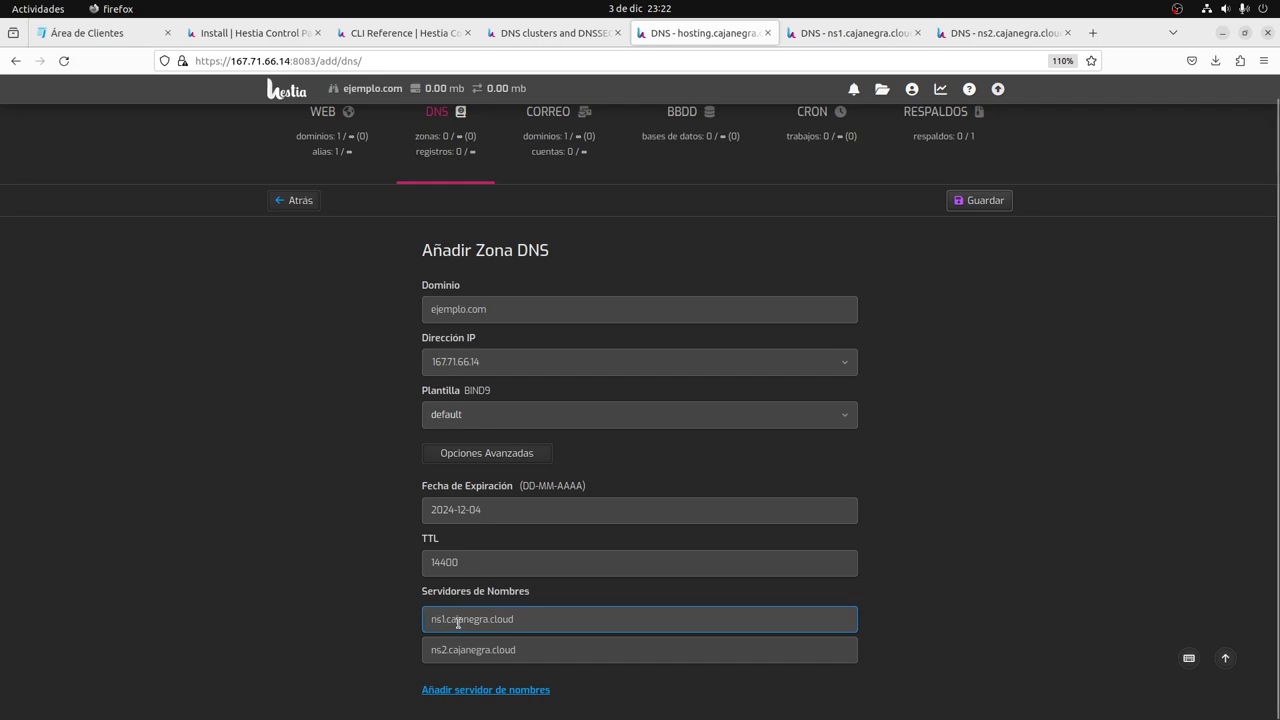
pyautogui.click(445, 652)
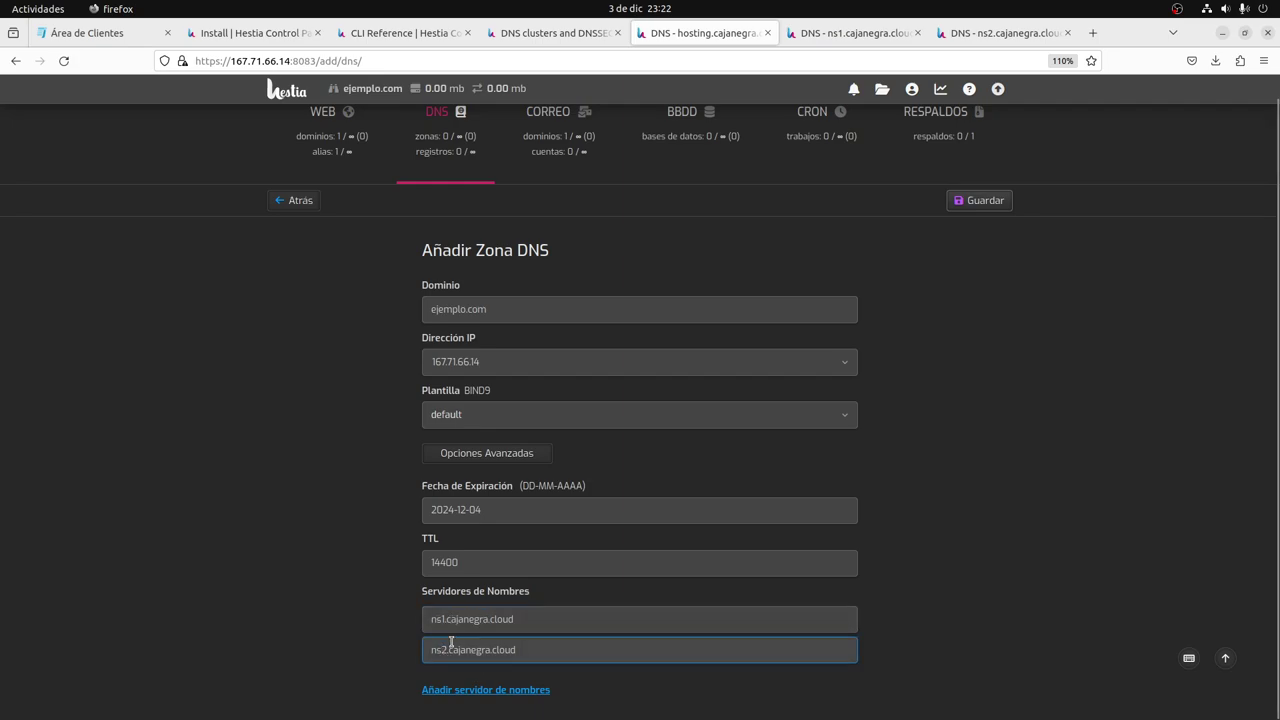
pyautogui.click(446, 627)
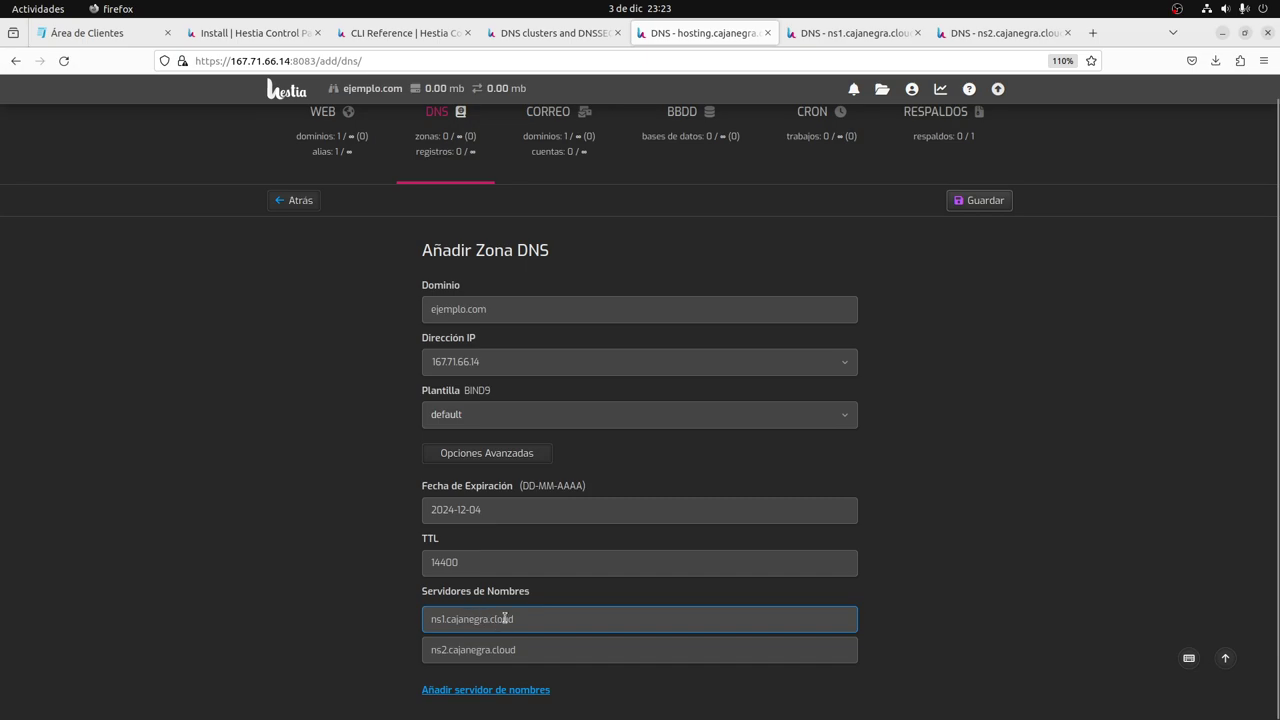
pyautogui.click(487, 468)
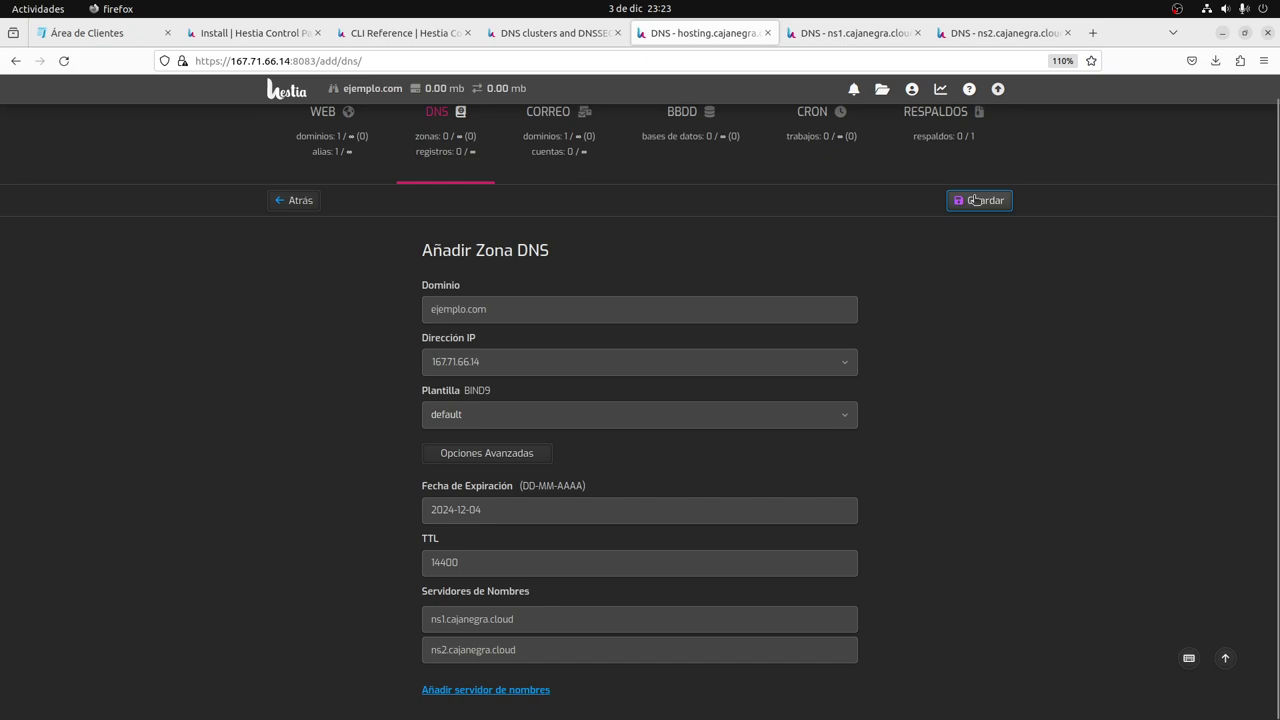
pyautogui.click(517, 465)
pyautogui.click(500, 477)
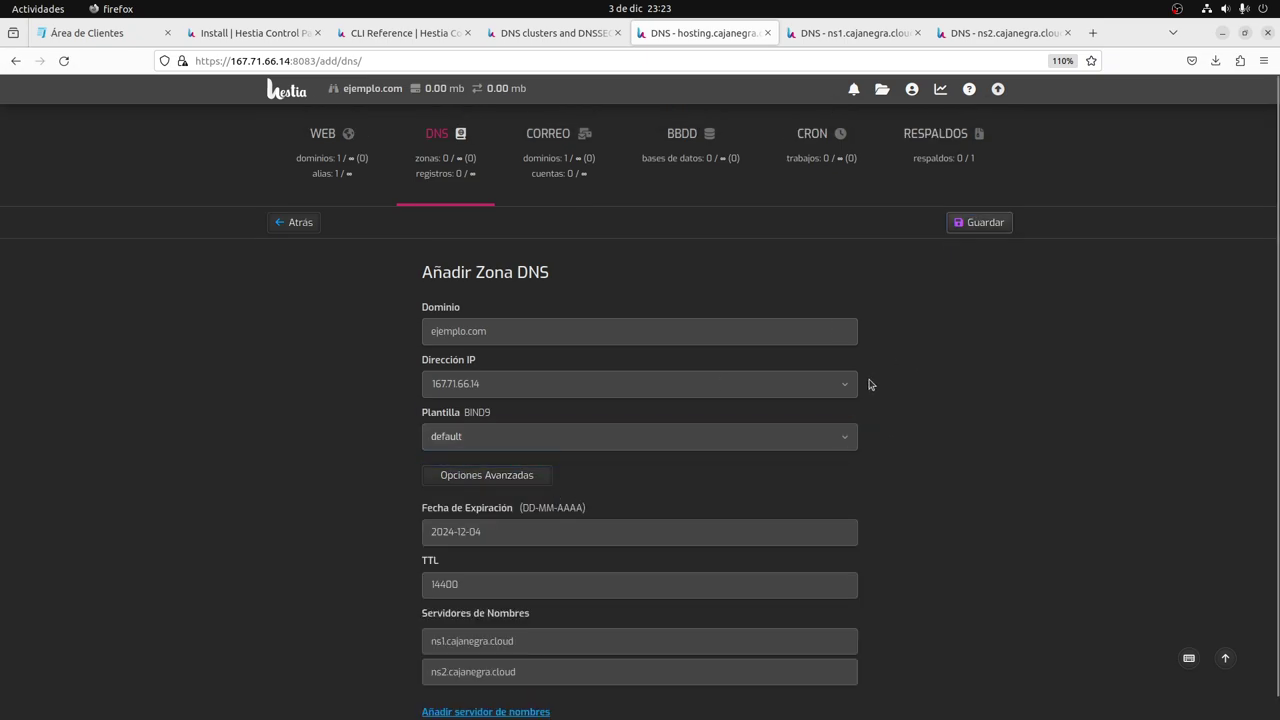
pyautogui.click(480, 533)
pyautogui.click(976, 226)
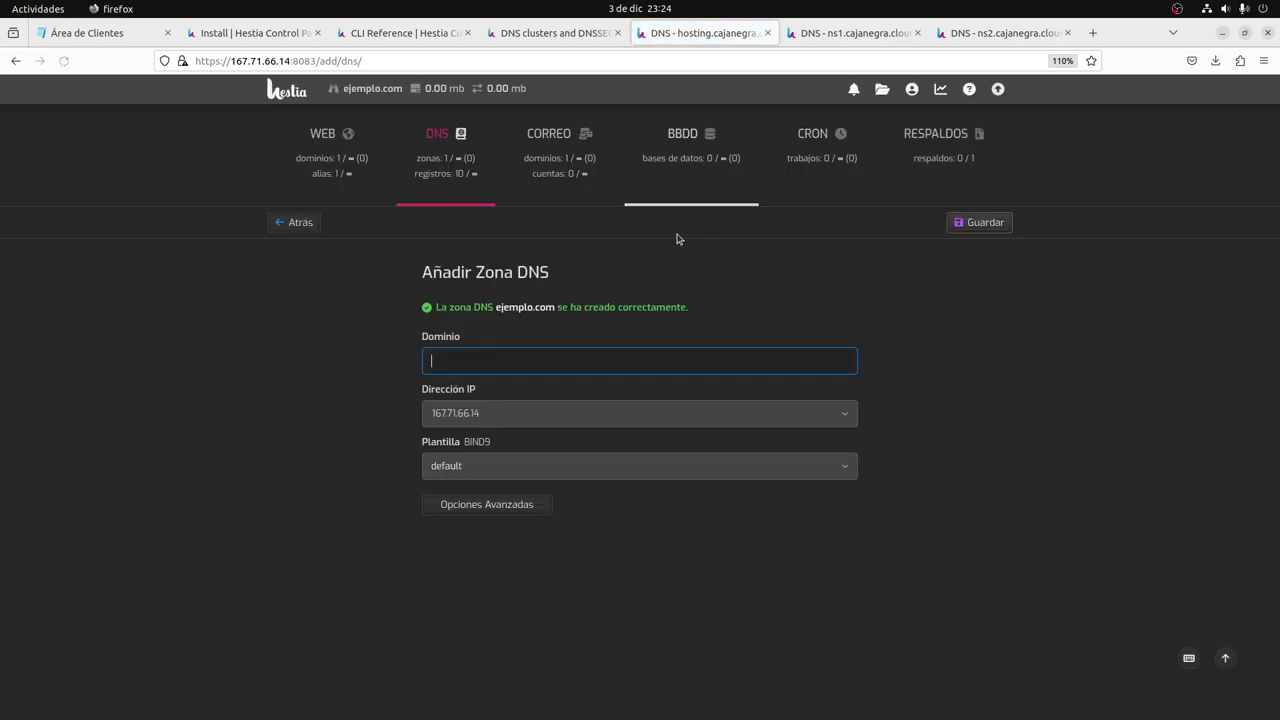
# Compare ejemplo.com's 10 records on the hosting server with ns1's replicated copy.
pyautogui.click(451, 180)
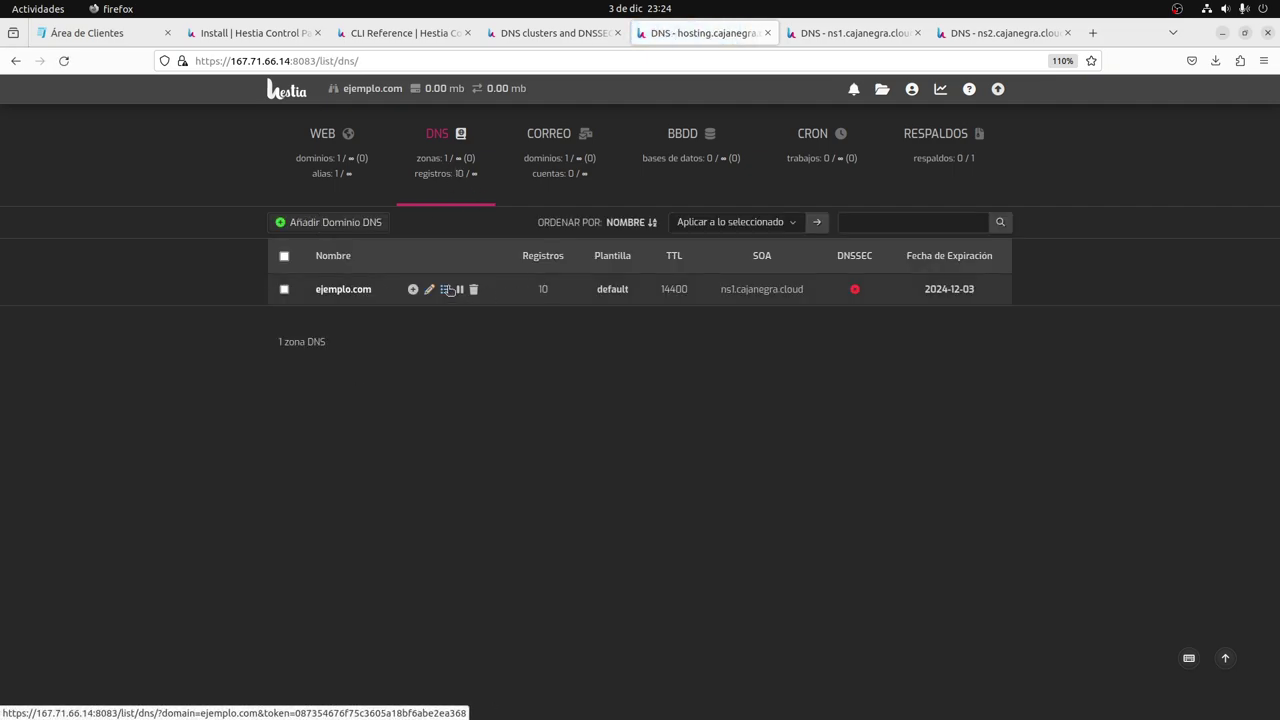
pyautogui.click(445, 289)
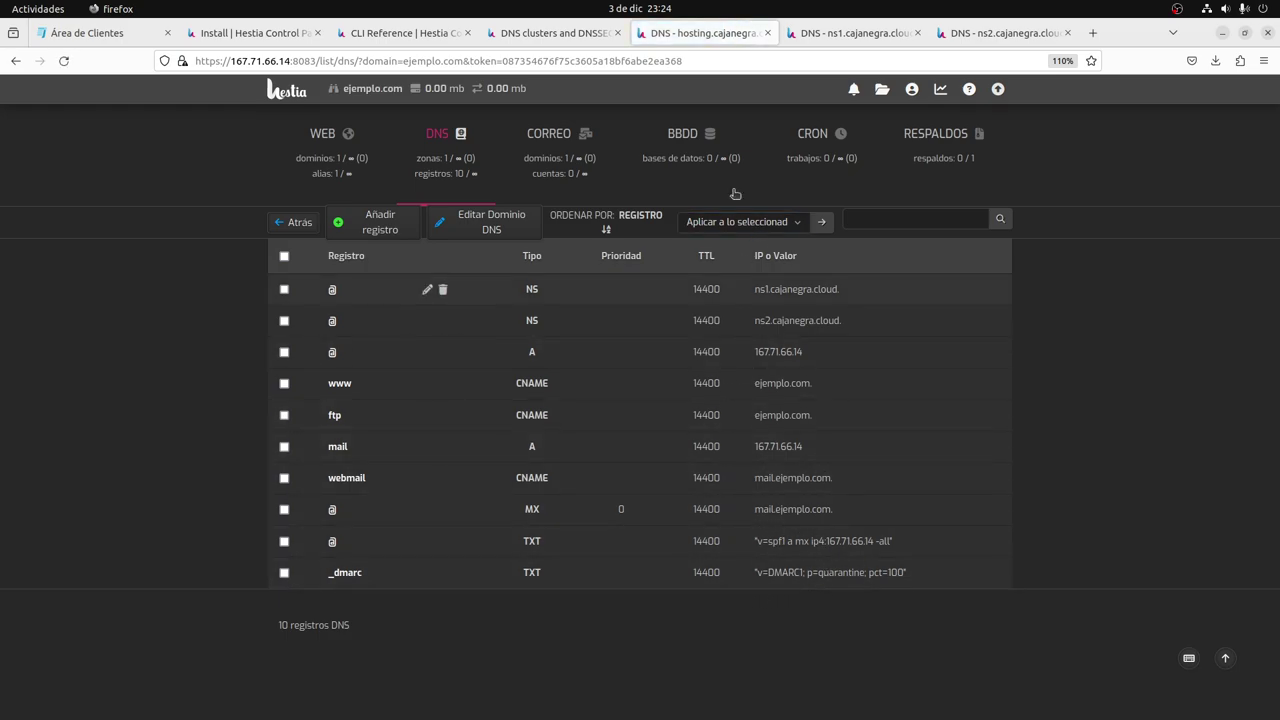
pyautogui.click(836, 33)
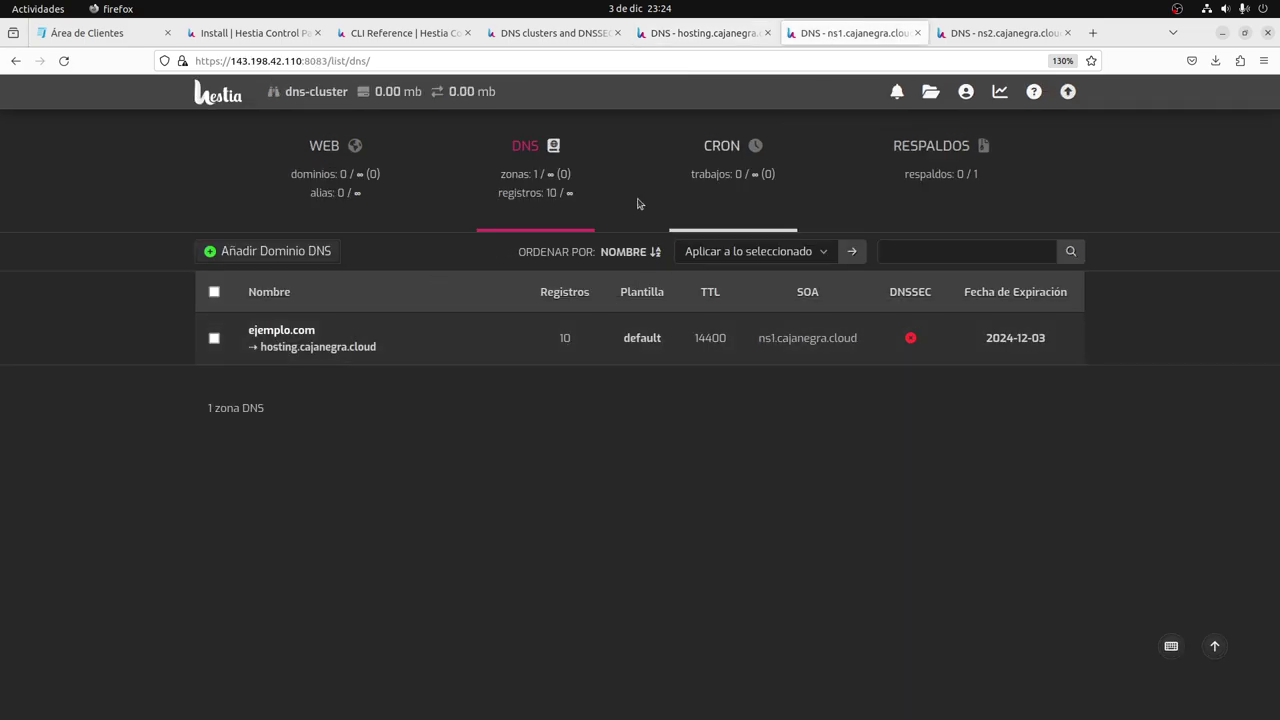
pyautogui.moveTo(457, 335)
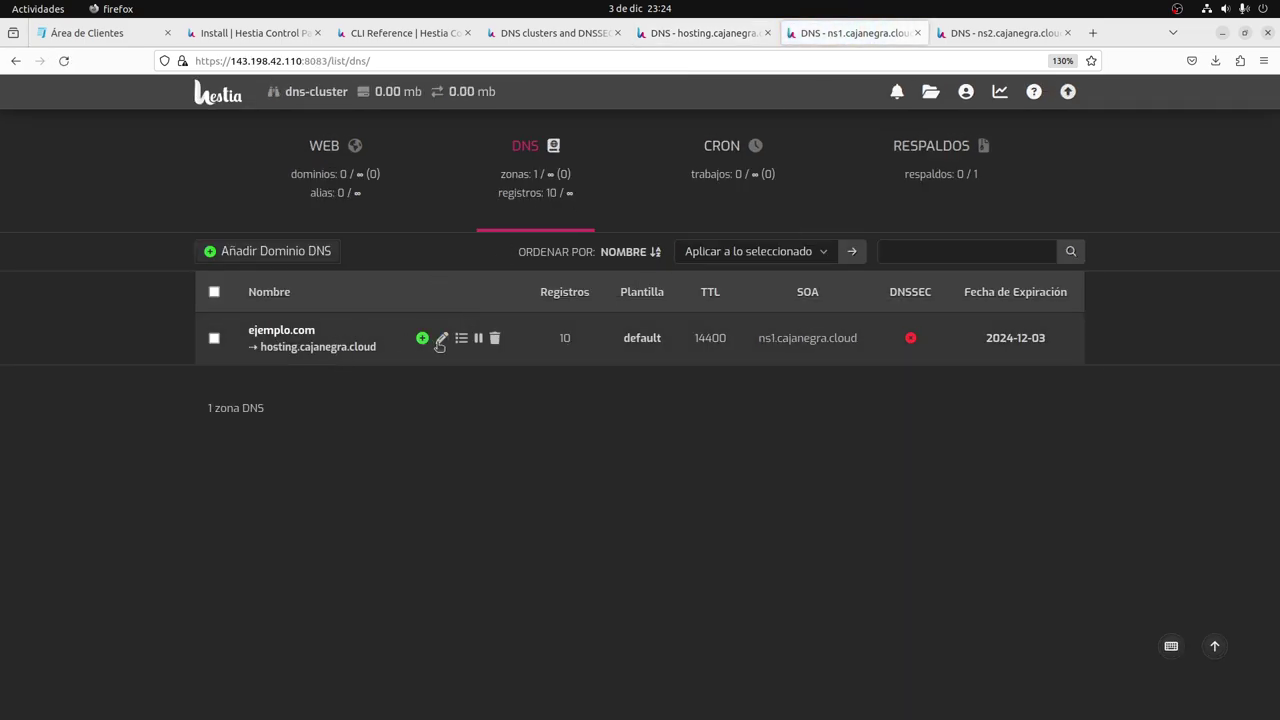
pyautogui.click(461, 340)
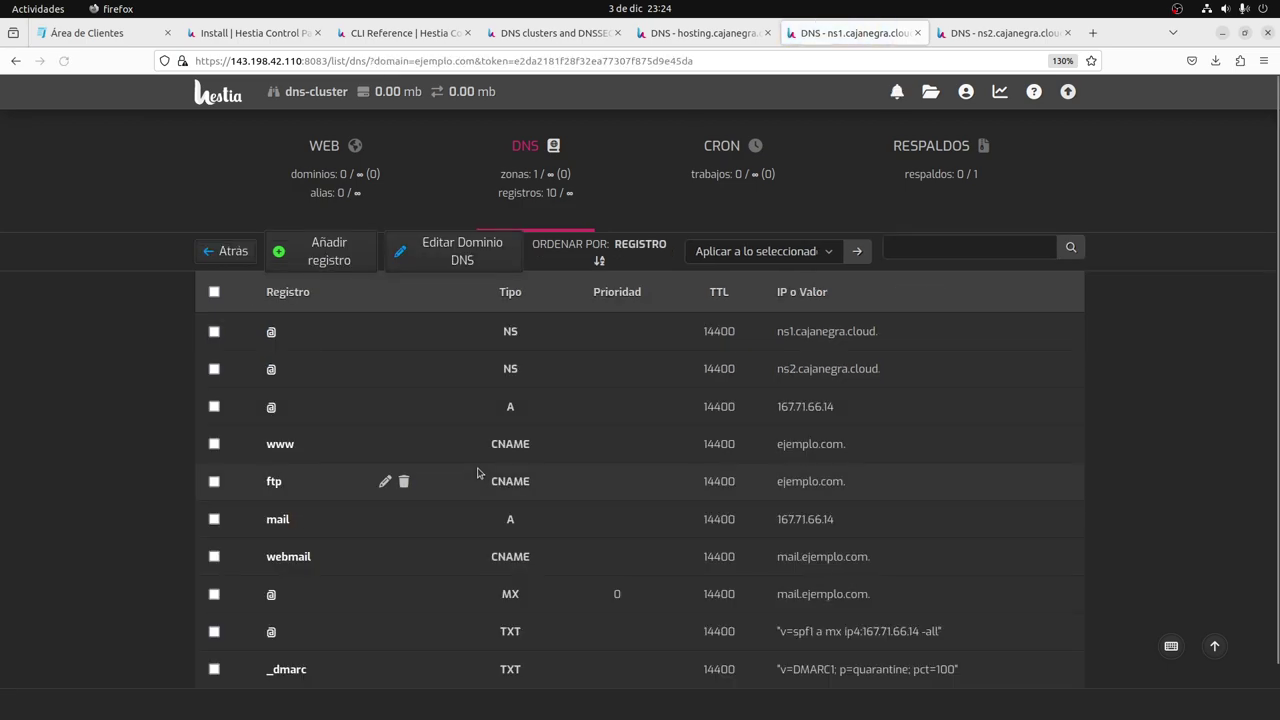
pyautogui.scroll(-1, 480, 425)
pyautogui.scroll(1, 482, 426)
pyautogui.click(715, 33)
pyautogui.click(813, 36)
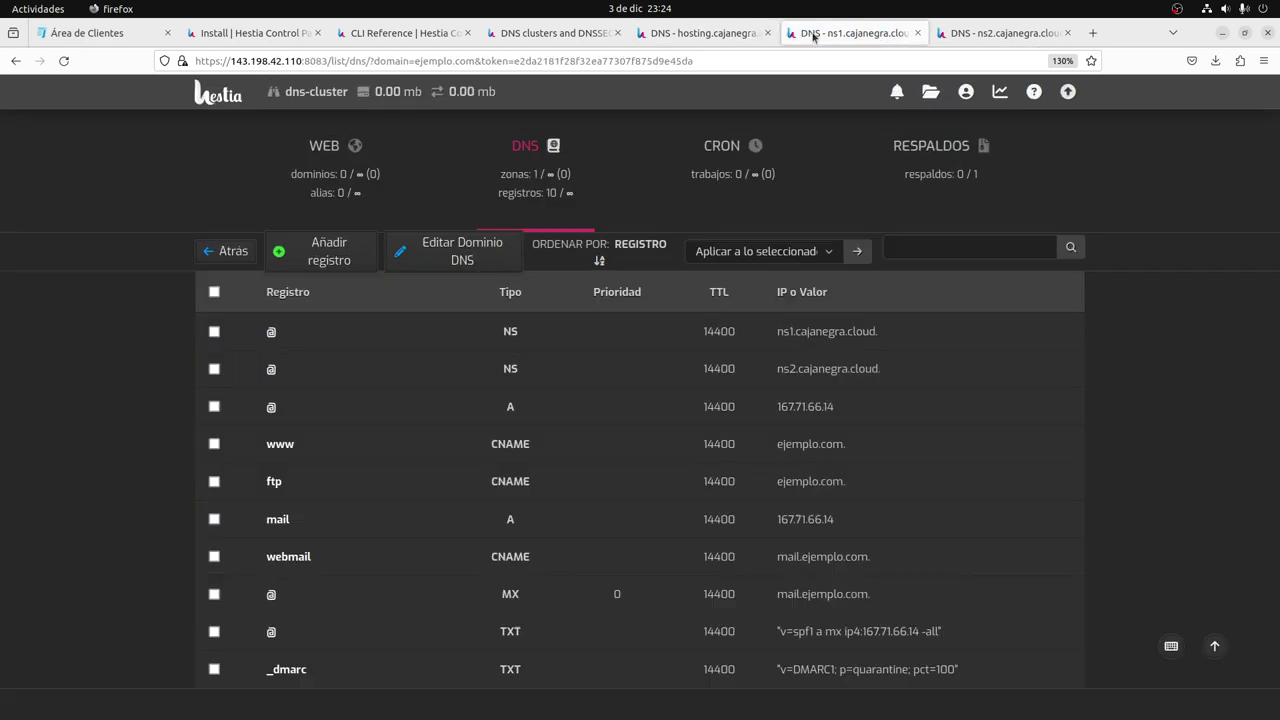
pyautogui.click(715, 35)
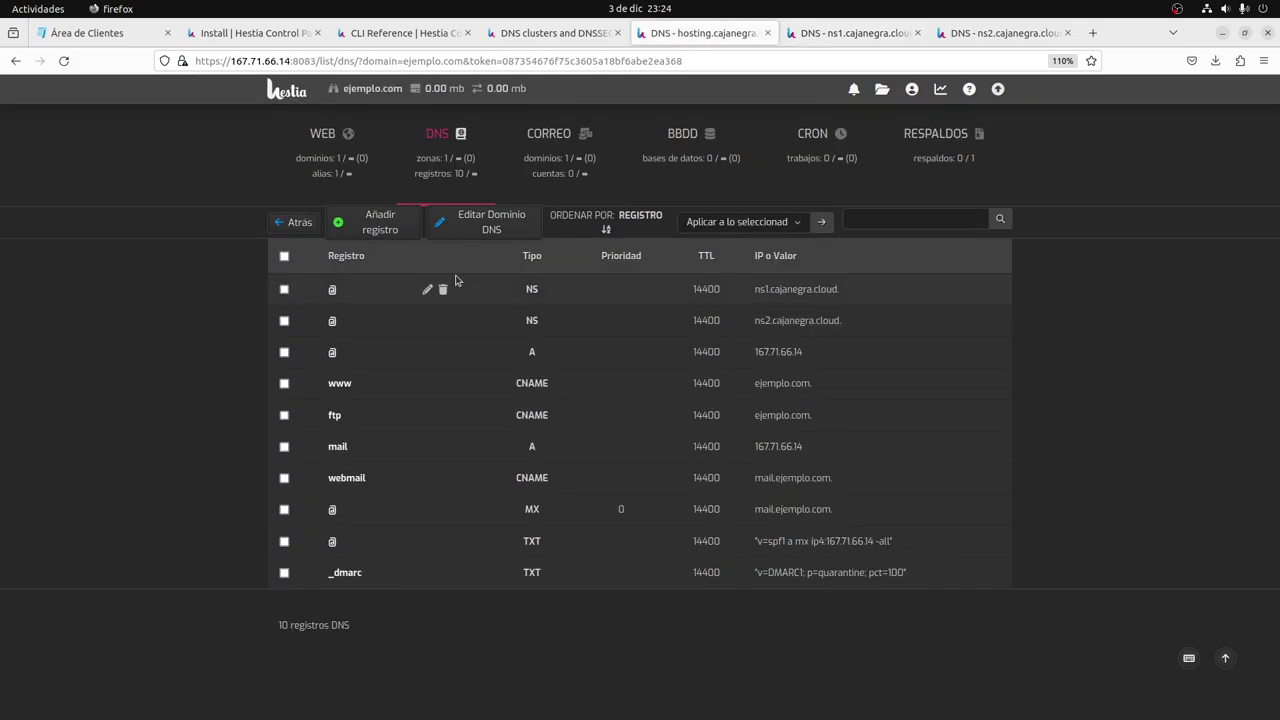
# Add an @ A record with value 1.2.3.80, moving 3600 from Prioridad to TTL, and save.
pyautogui.click(368, 227)
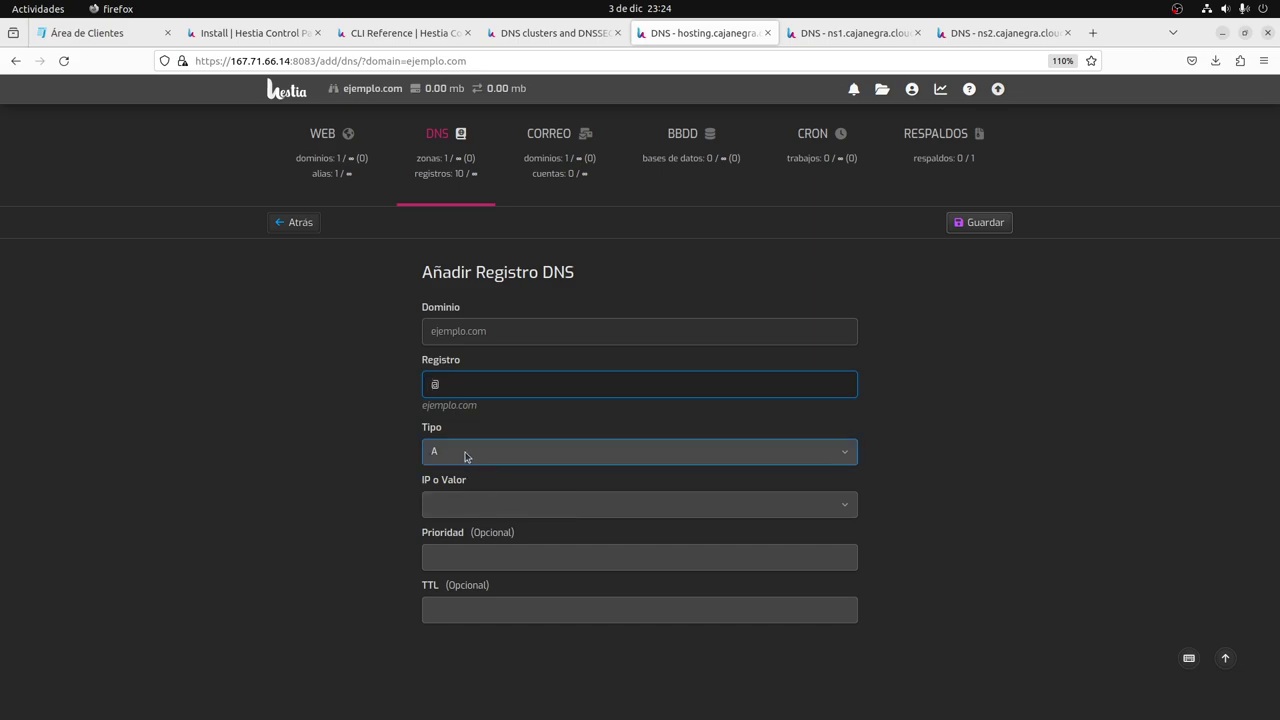
pyautogui.click(459, 505)
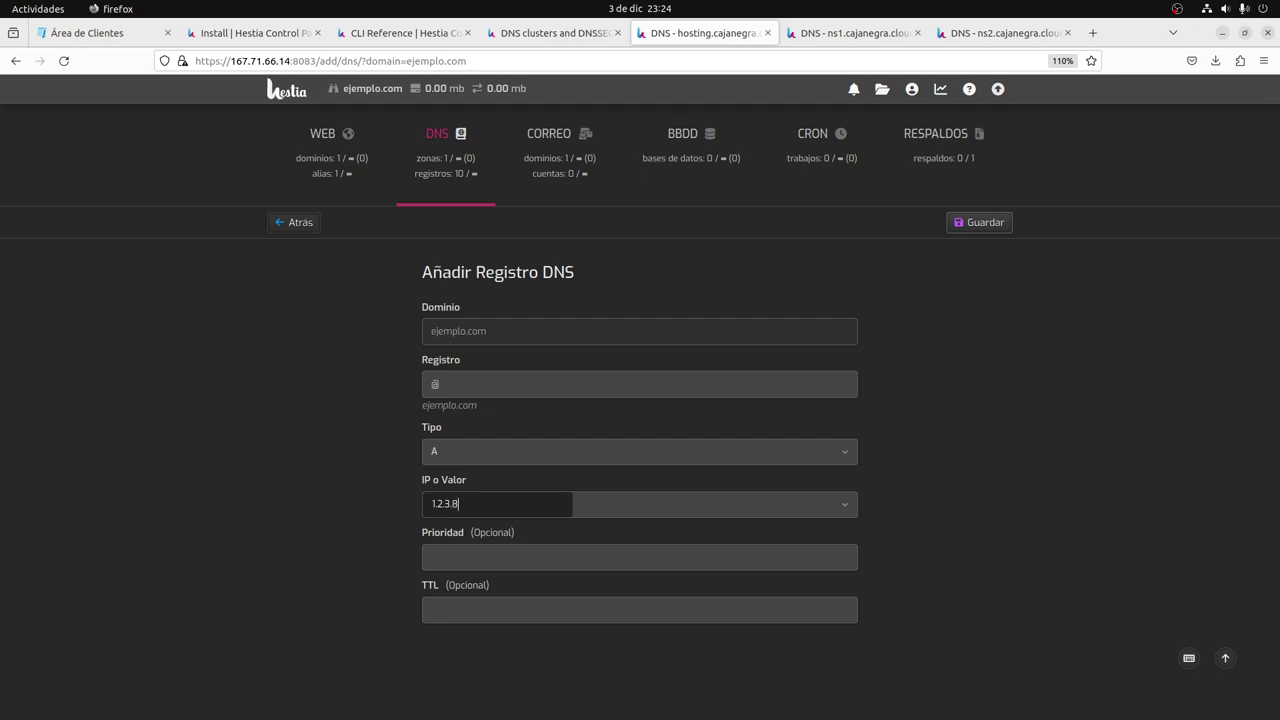
pyautogui.click(486, 560)
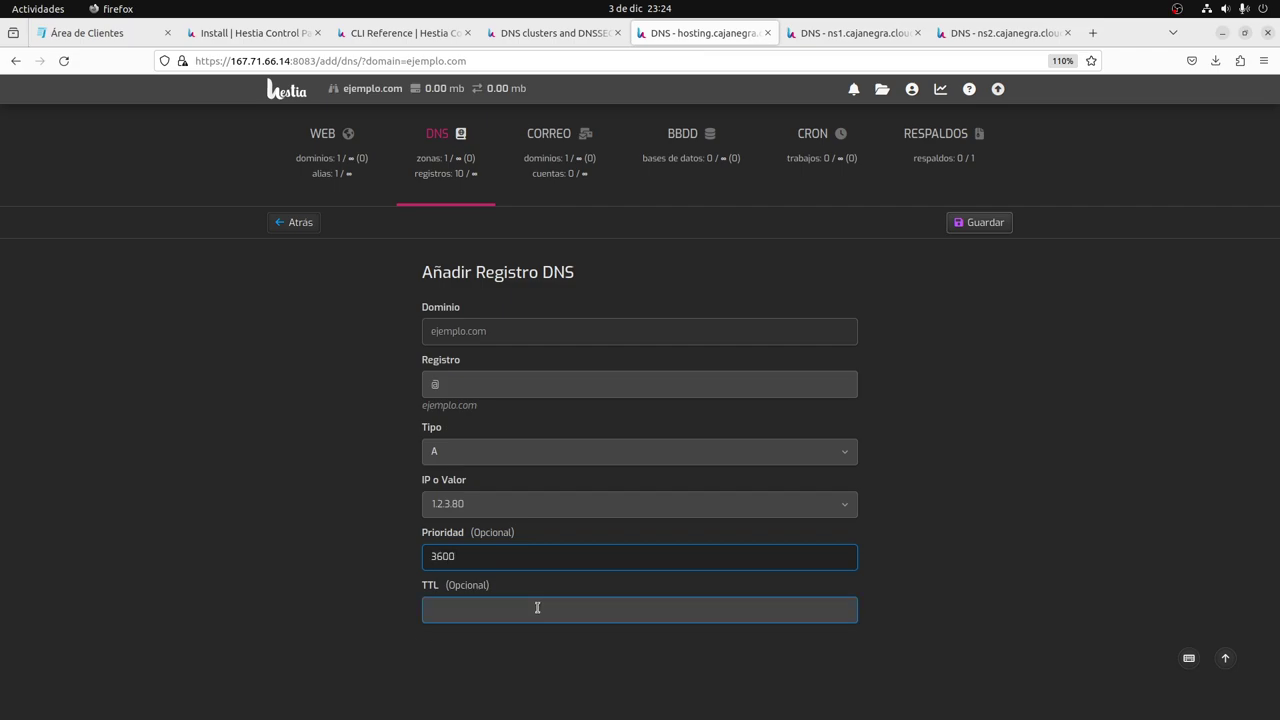
pyautogui.moveTo(490, 556); pyautogui.dragTo(350, 555)
pyautogui.hotkey('ctrl', 'x')
pyautogui.click(463, 609)
pyautogui.hotkey('ctrl', 'v')
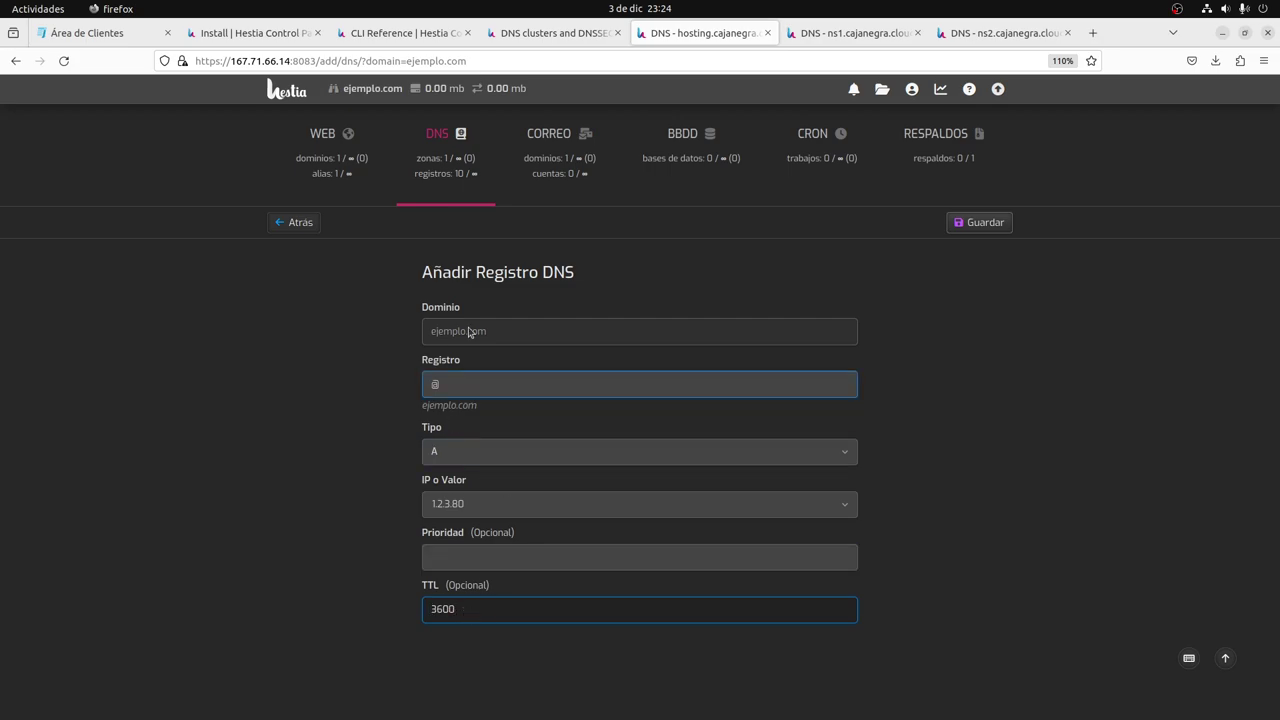
pyautogui.click(986, 223)
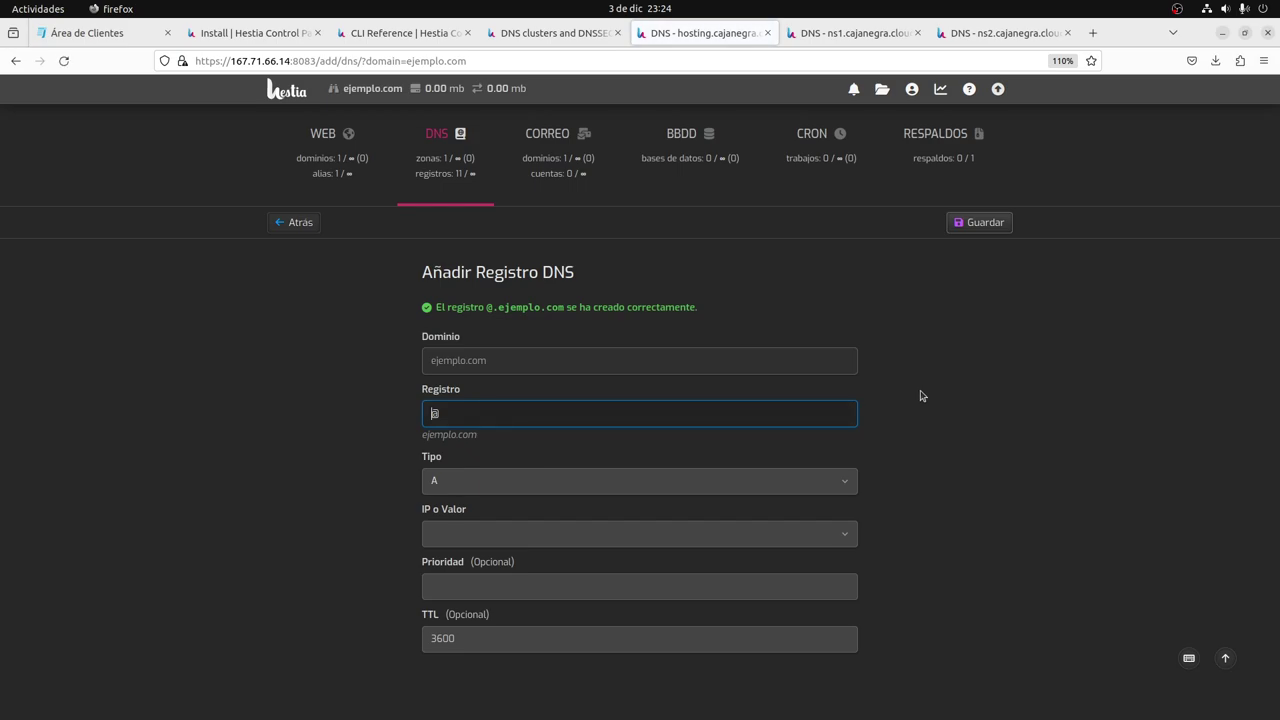
# Open ejemplo.com's records on ns1, then return to the ns1 zone list and refresh it.
pyautogui.hotkey('ctrl', 'Tab')
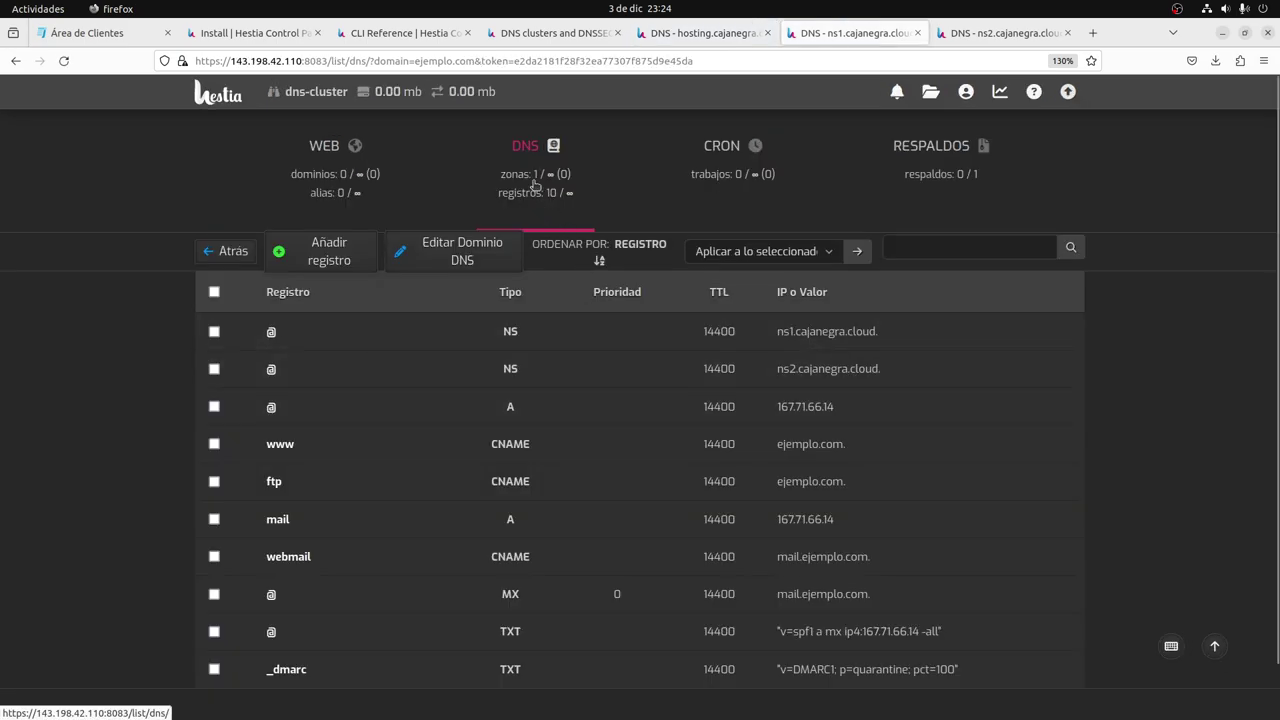
pyautogui.click(520, 215)
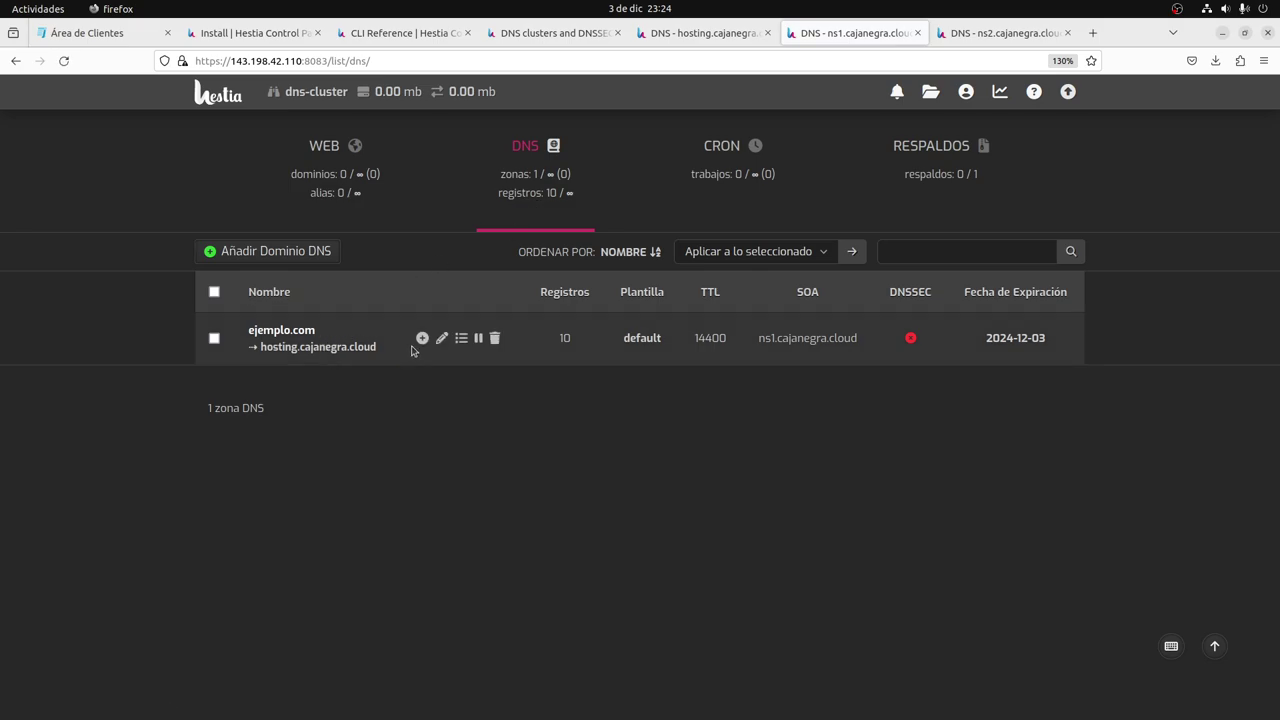
pyautogui.click(461, 339)
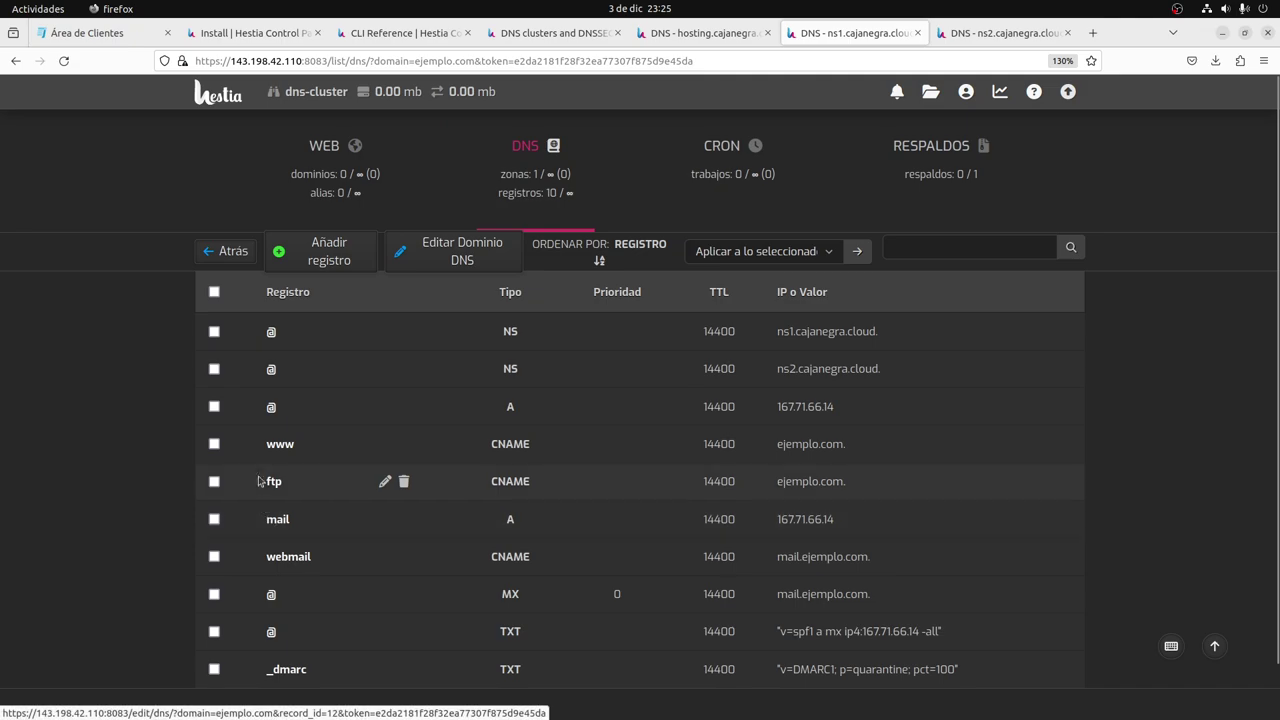
pyautogui.scroll(-2, 414, 634)
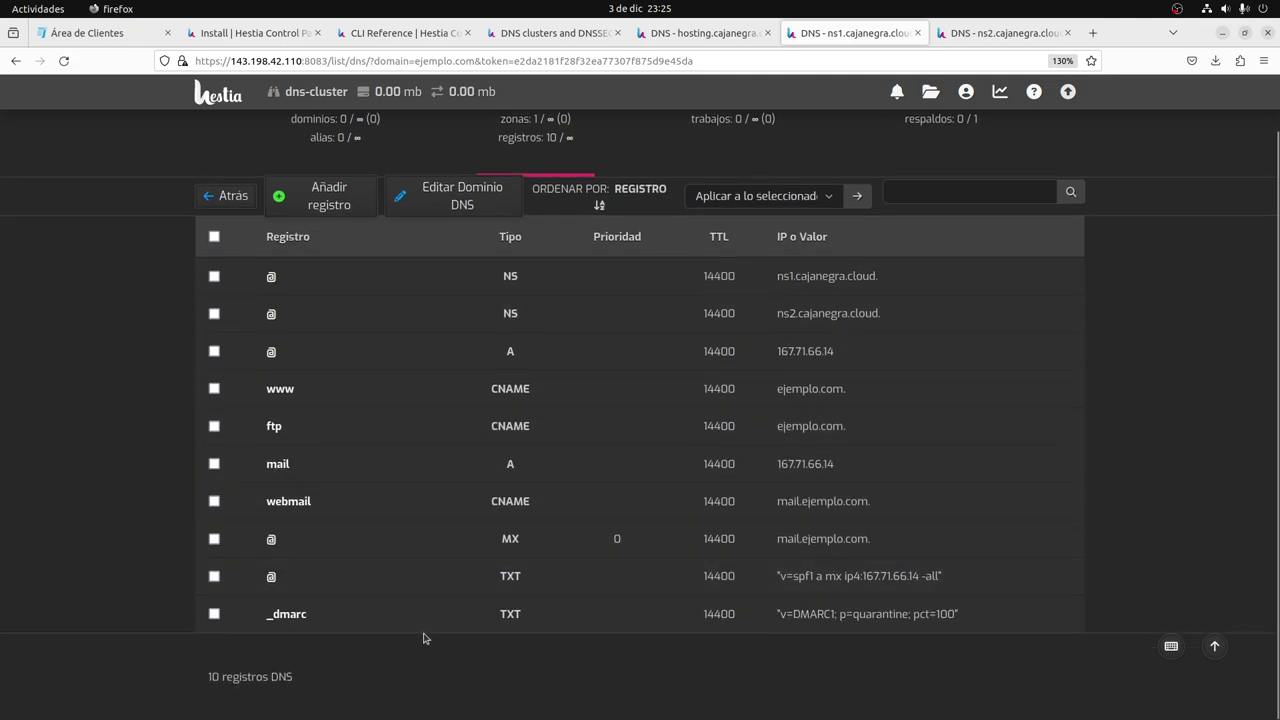
pyautogui.scroll(2, 400, 630)
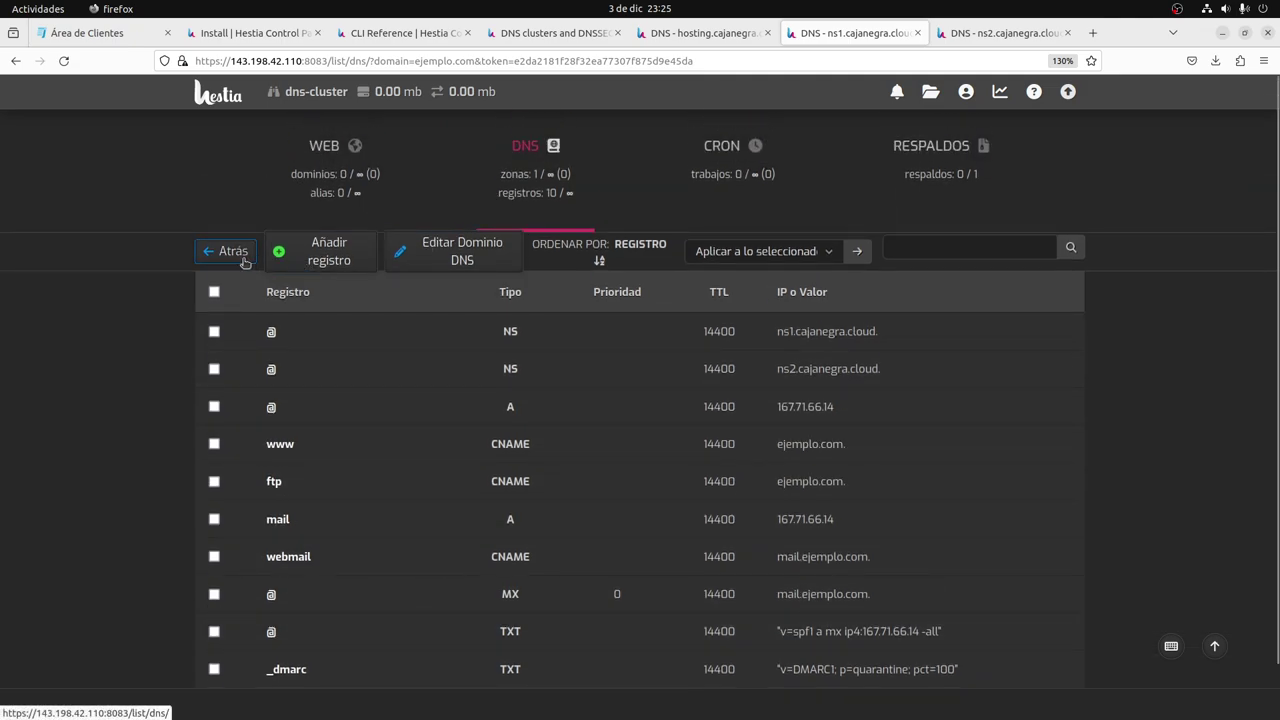
pyautogui.click(230, 251)
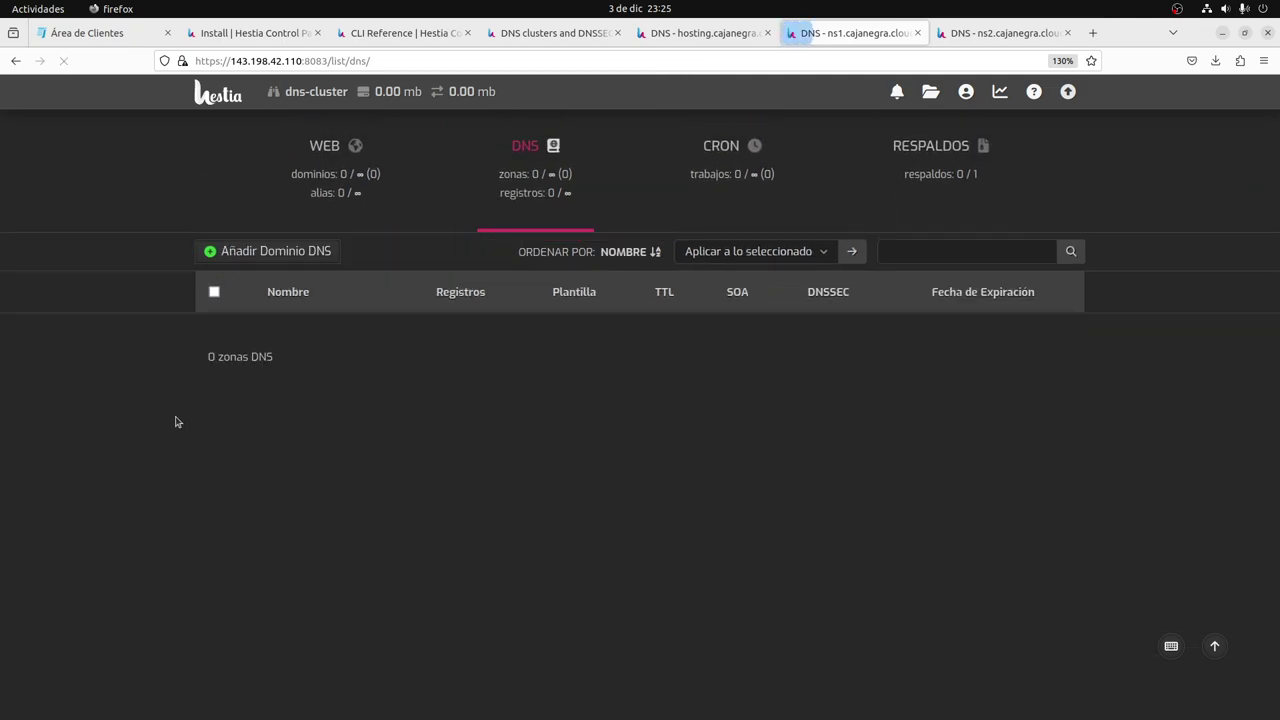
pyautogui.click(531, 200)
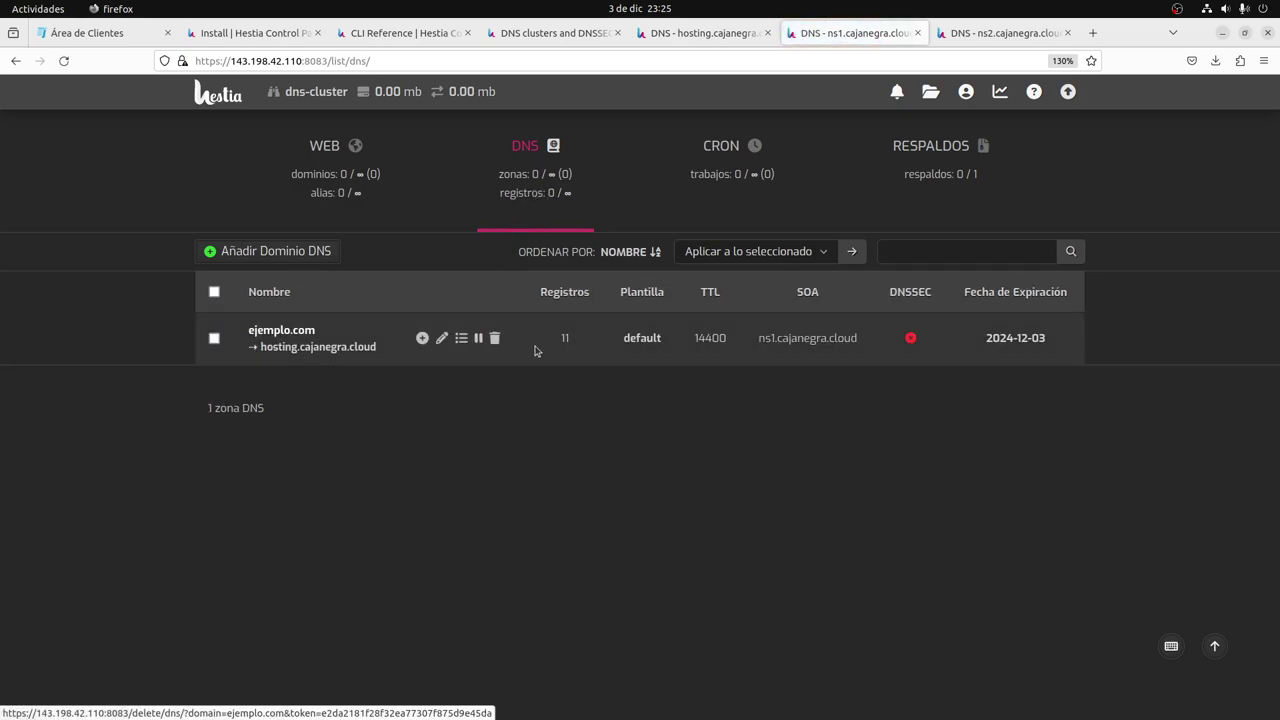
# Verify the new 1.2.3.80 A record appears in ejemplo.com's records on ns2 and ns1.
pyautogui.hotkey('ctrl', 'Tab')
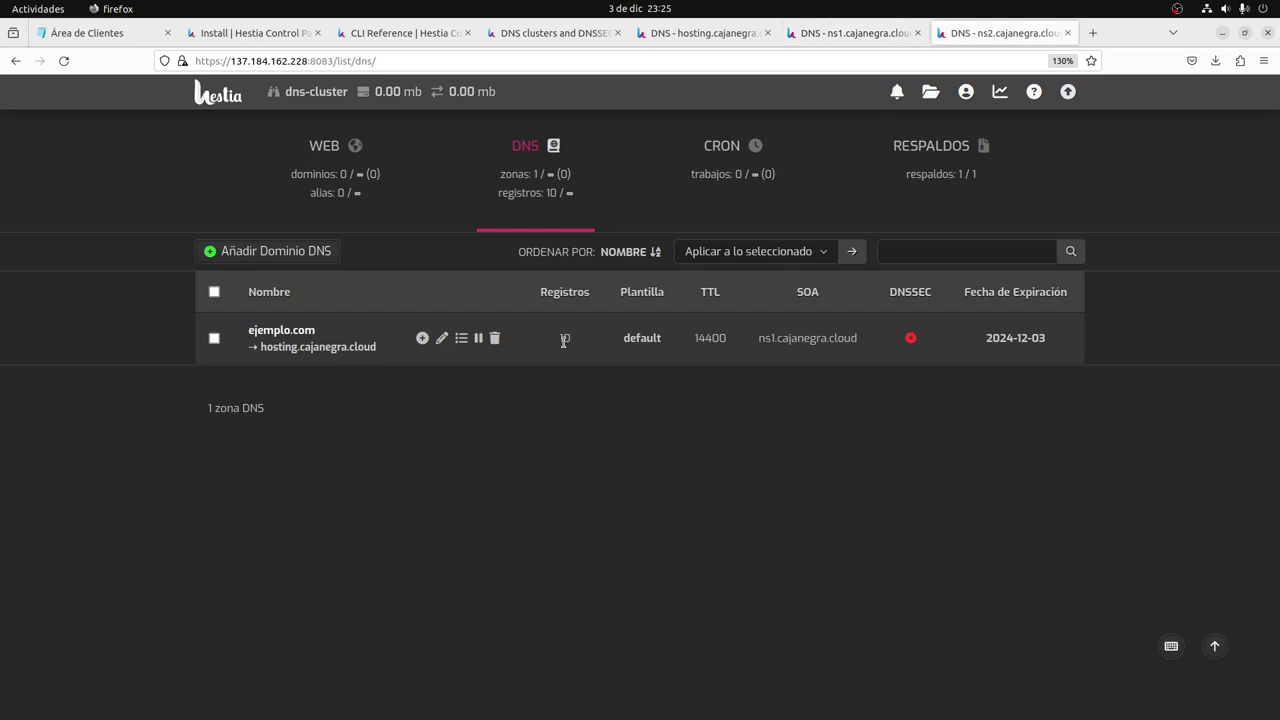
pyautogui.click(529, 177)
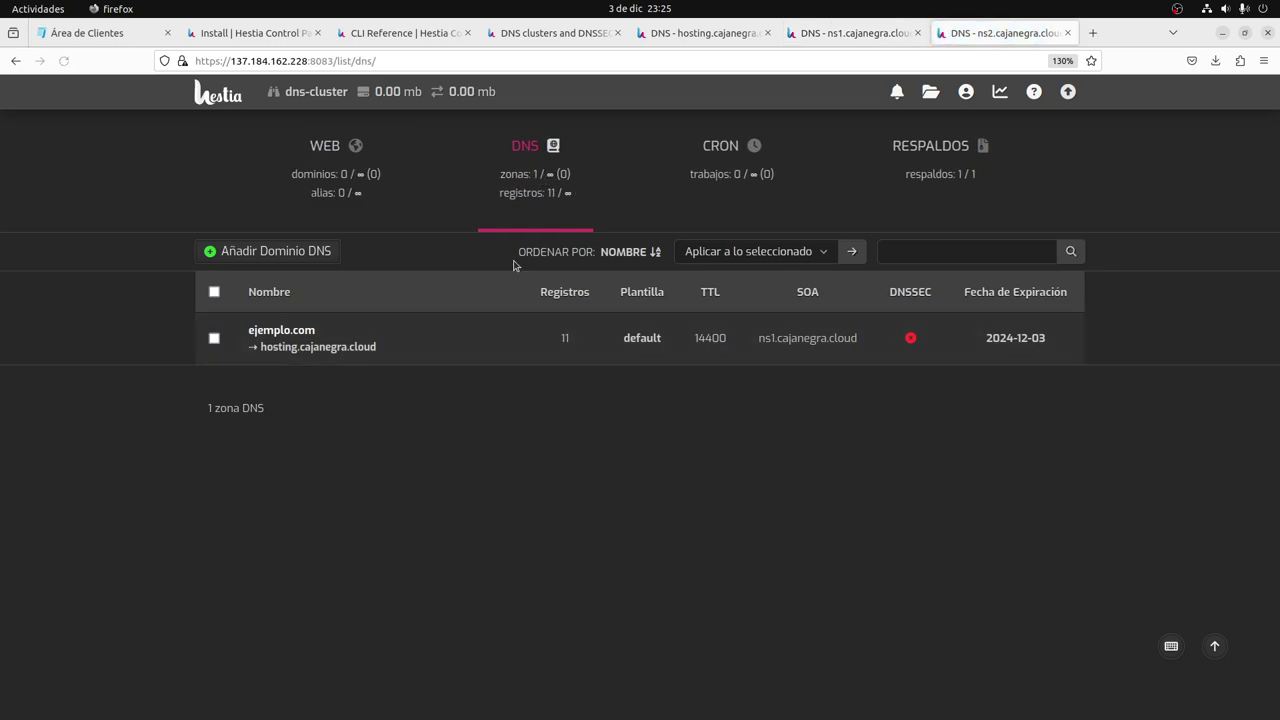
pyautogui.moveTo(520, 350)
pyautogui.click(460, 338)
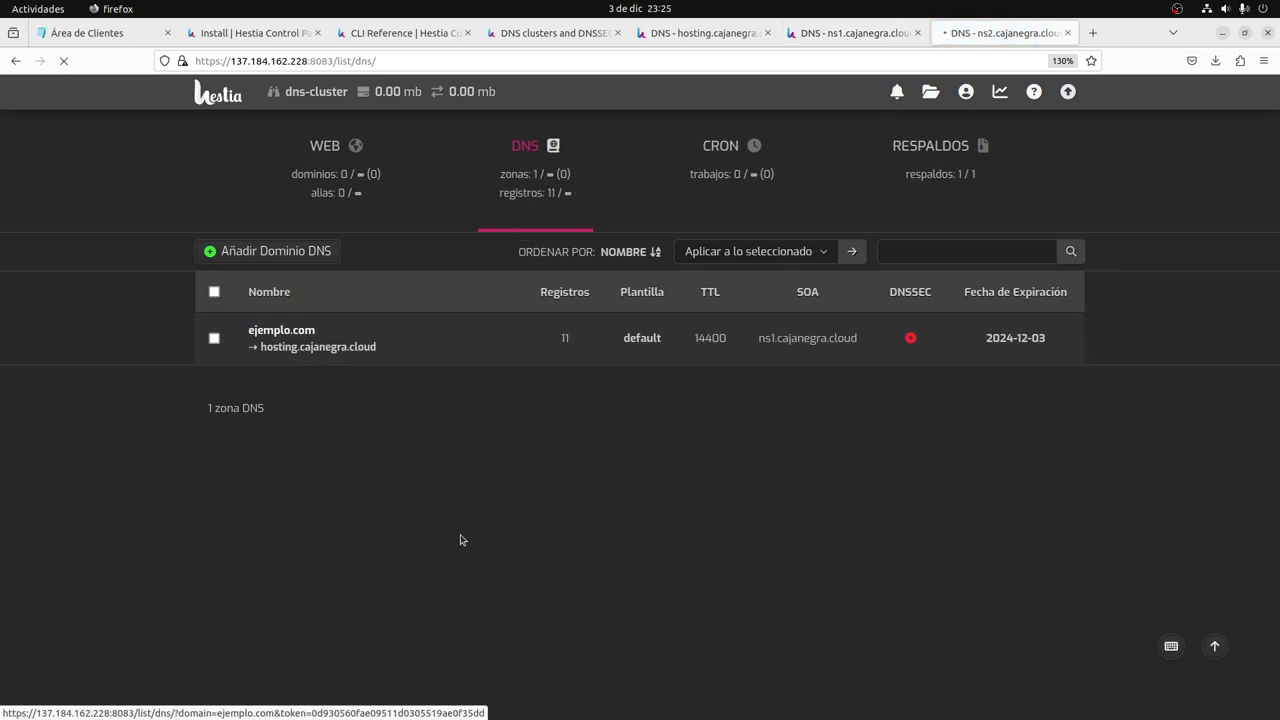
pyautogui.scroll(-3, 425, 510)
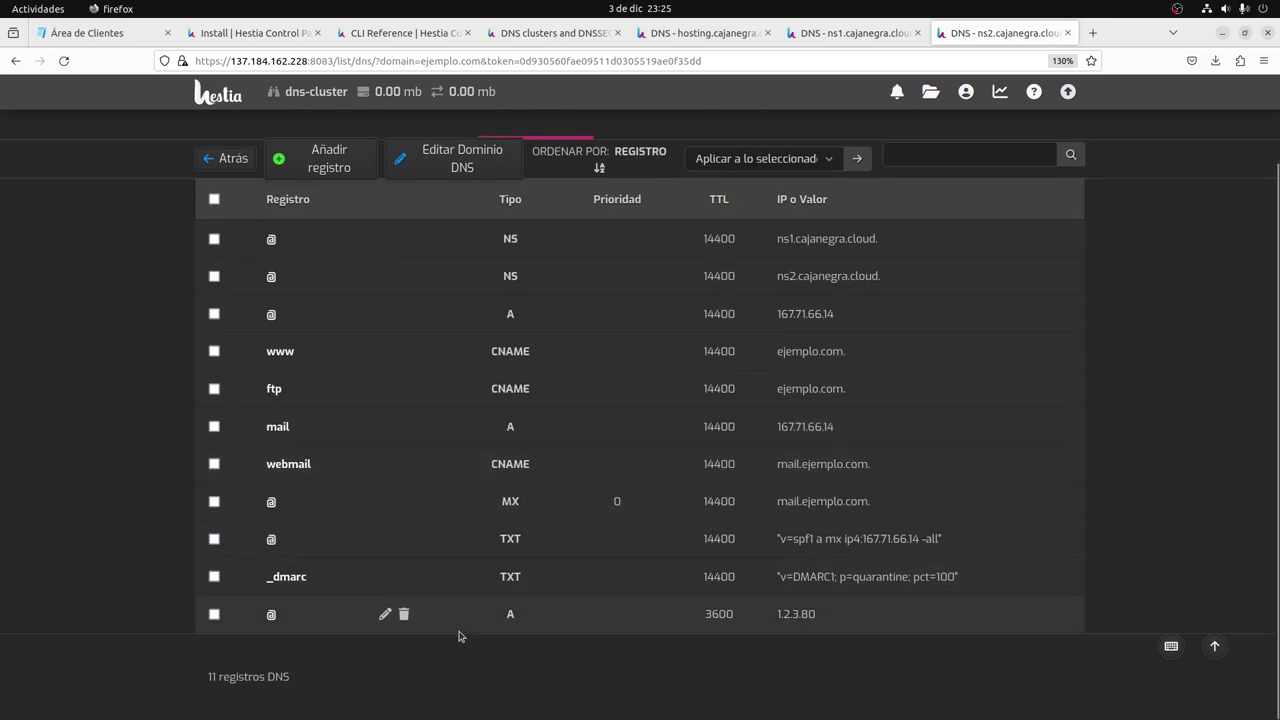
pyautogui.moveTo(871, 620); pyautogui.dragTo(713, 617)
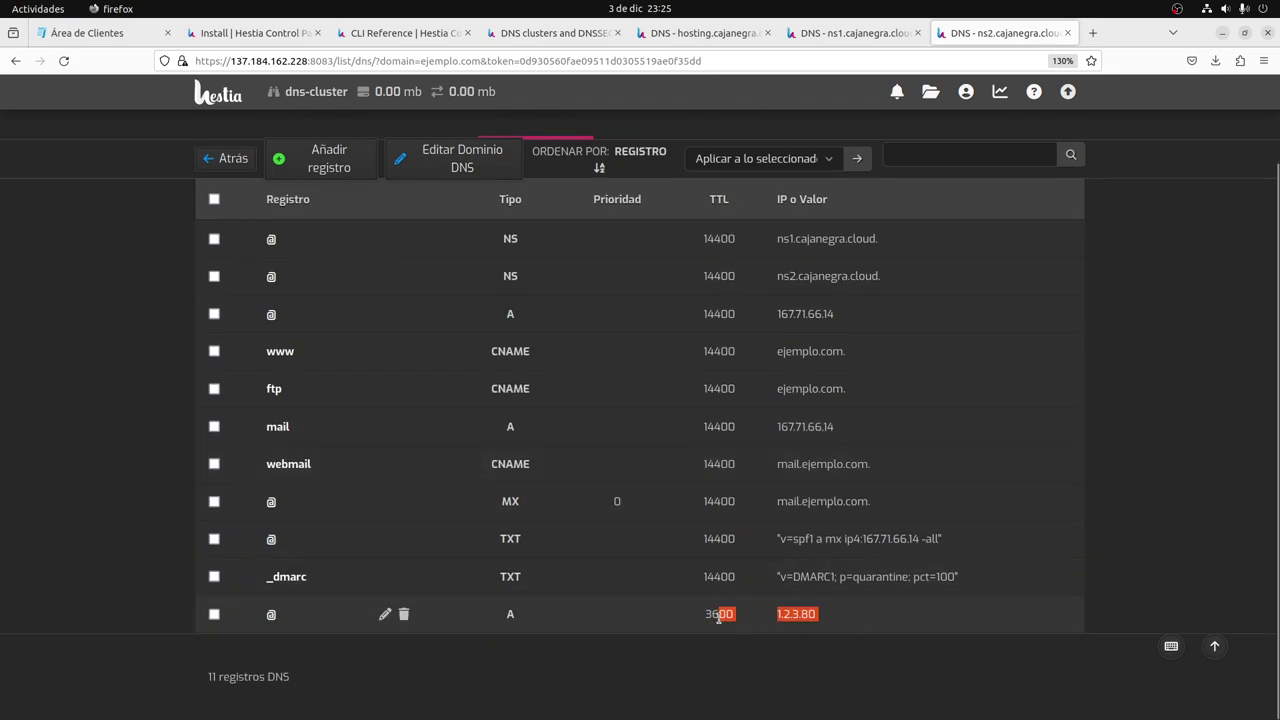
pyautogui.hotkey('ctrl', 'pageup')
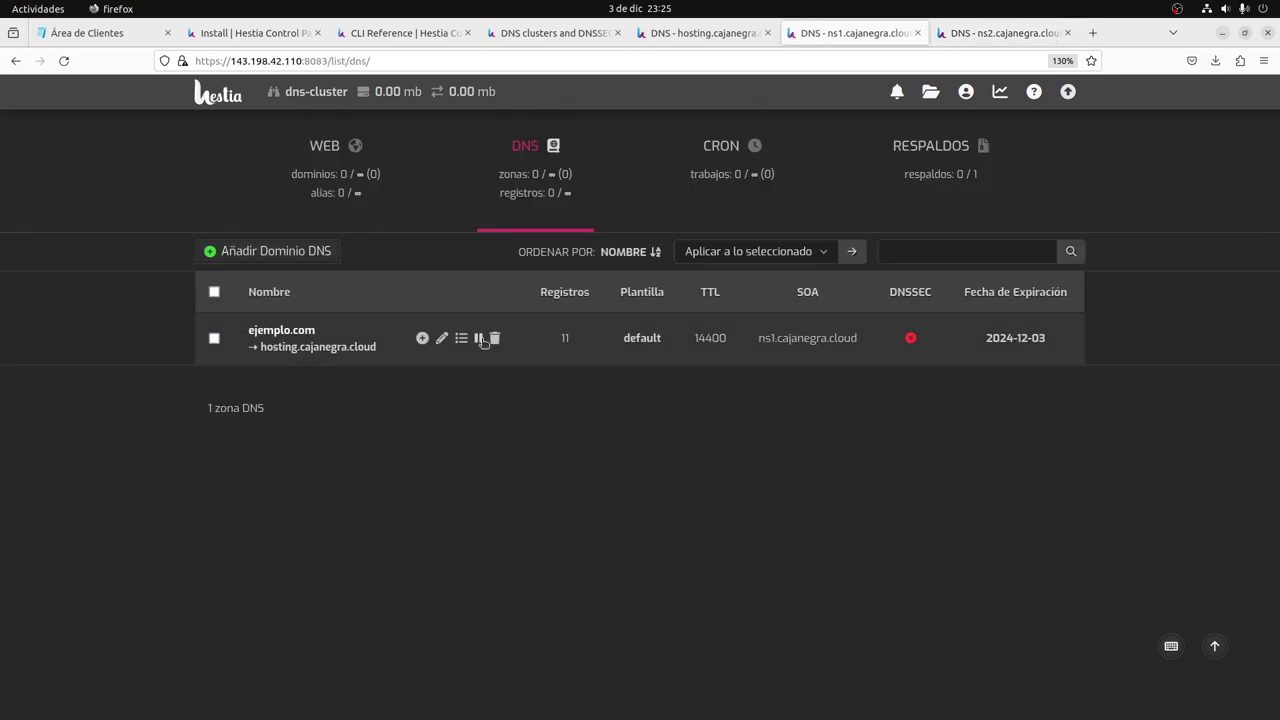
pyautogui.click(460, 338)
pyautogui.scroll(-3, 803, 636)
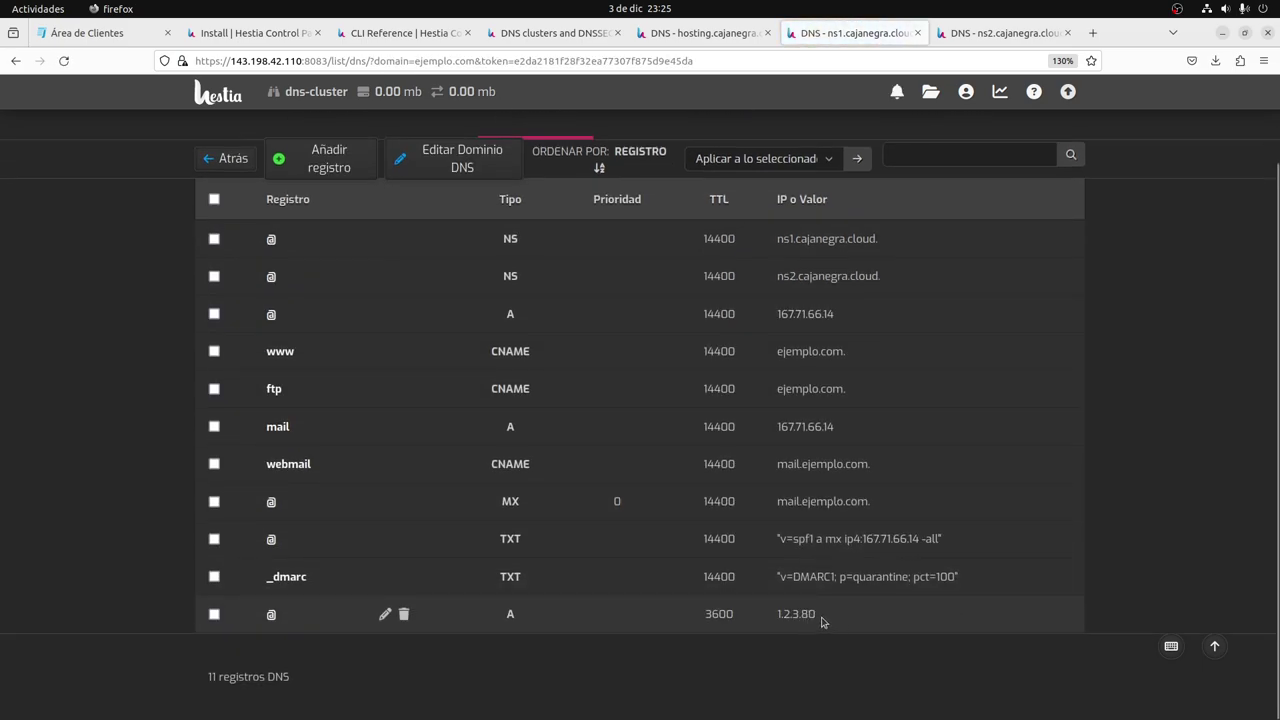
pyautogui.moveTo(820, 620); pyautogui.dragTo(751, 624)
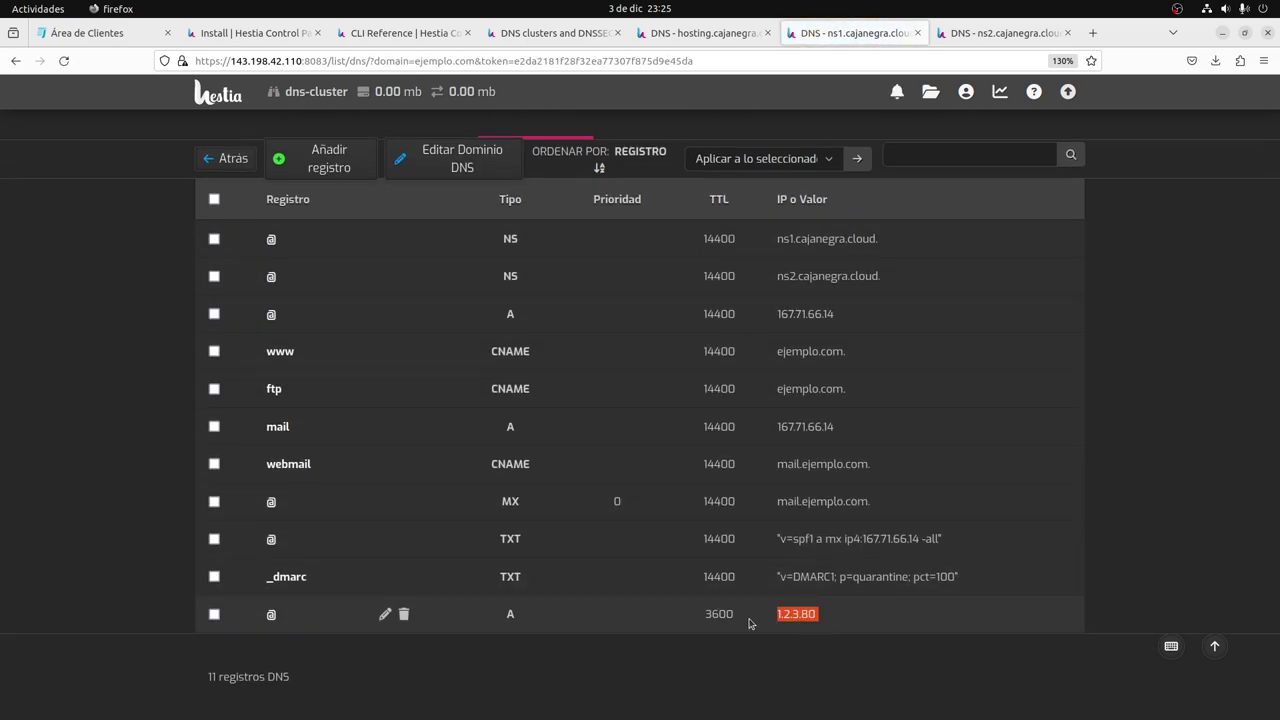
pyautogui.hotkey('ctrl', 'pagedown')
pyautogui.hotkey('ctrl', 'pageup')
pyautogui.hotkey('ctrl', 'pageup')
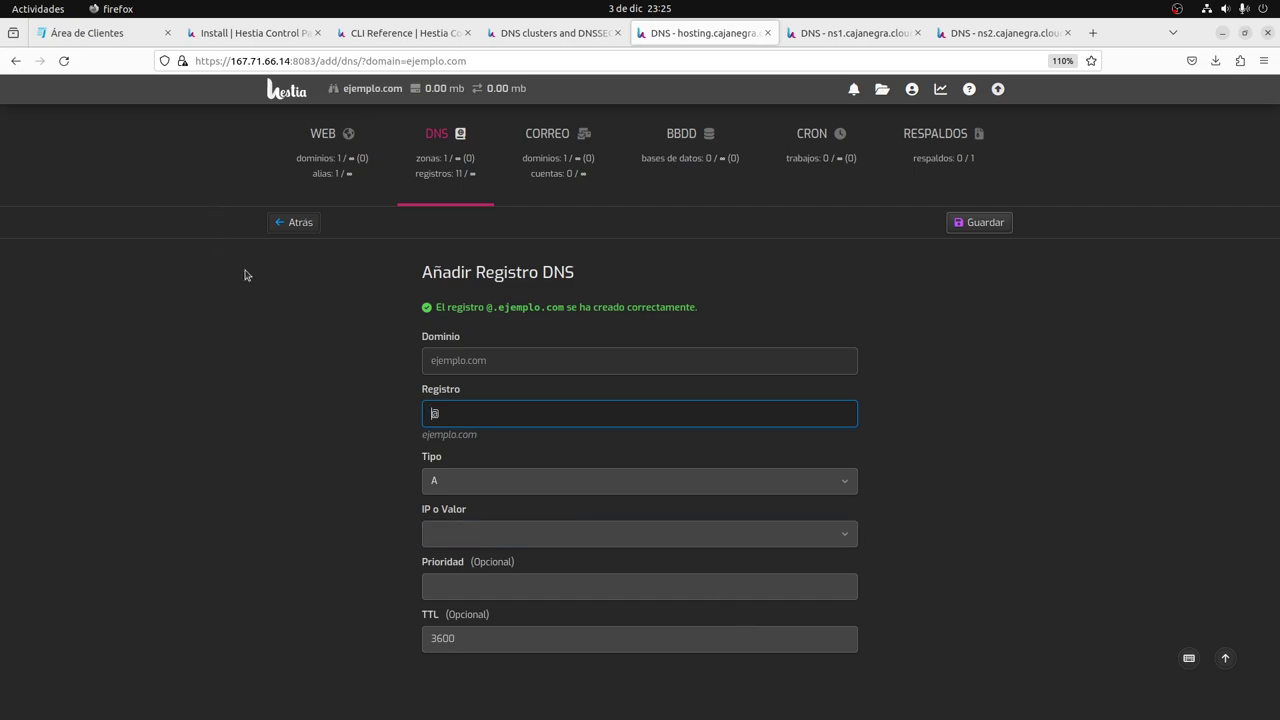
# Open the domain's nameserver settings and select the first nameserver entry for replacement.
pyautogui.click(104, 40)
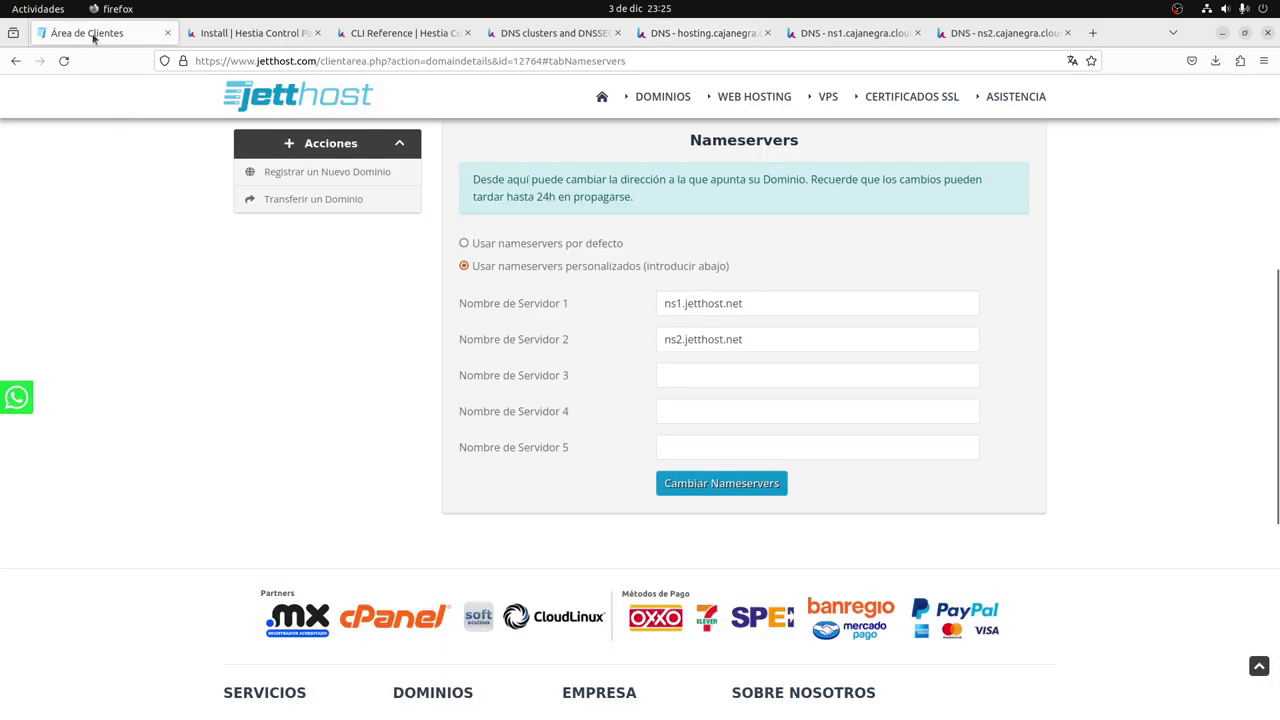
pyautogui.moveTo(785, 303); pyautogui.dragTo(644, 303)
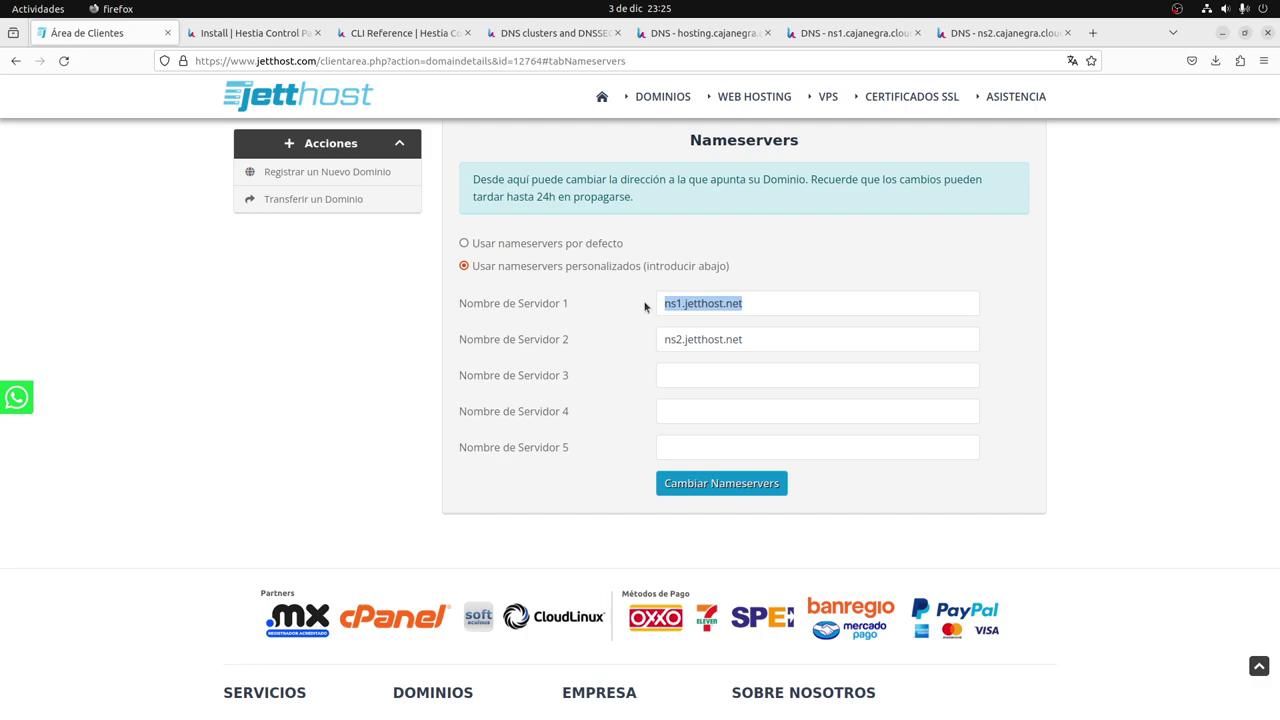
pyautogui.press('End')
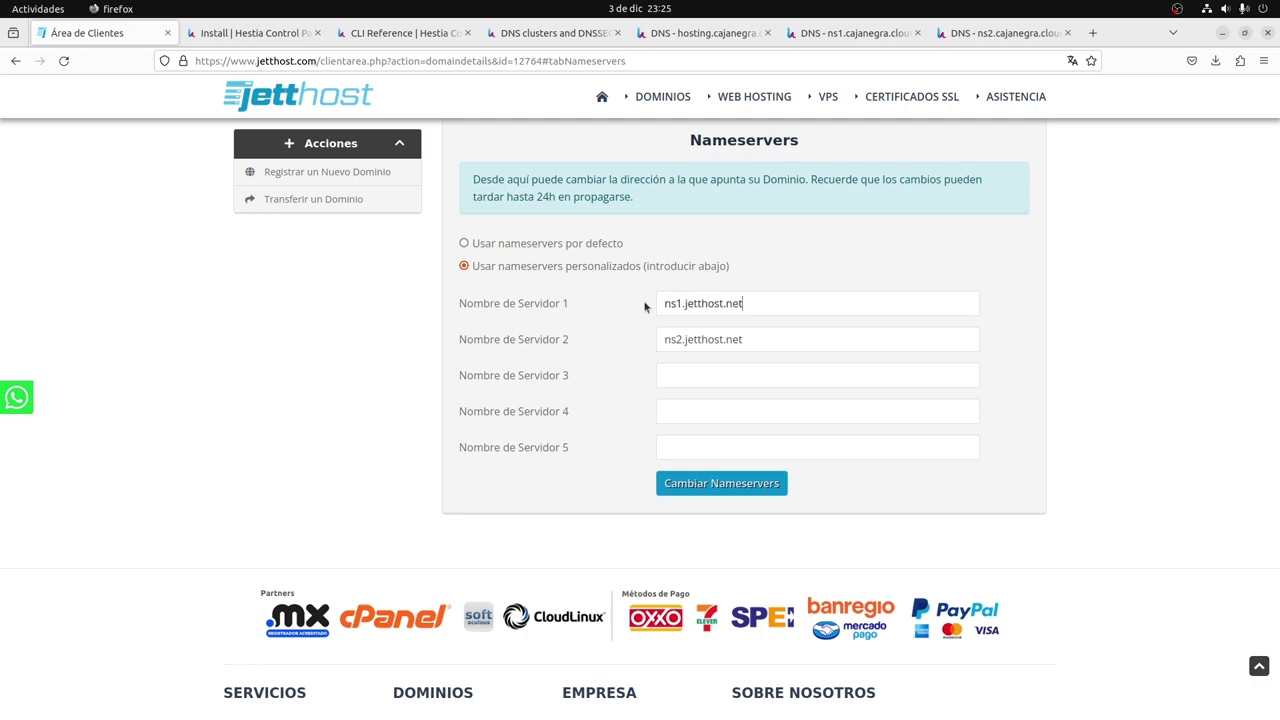
pyautogui.hotkey('ctrl', 'shift', 'Left')
pyautogui.hotkey('ctrl', 'shift', 'Left')
pyautogui.write('cl')
pyautogui.hotkey('ctrl', 'a')
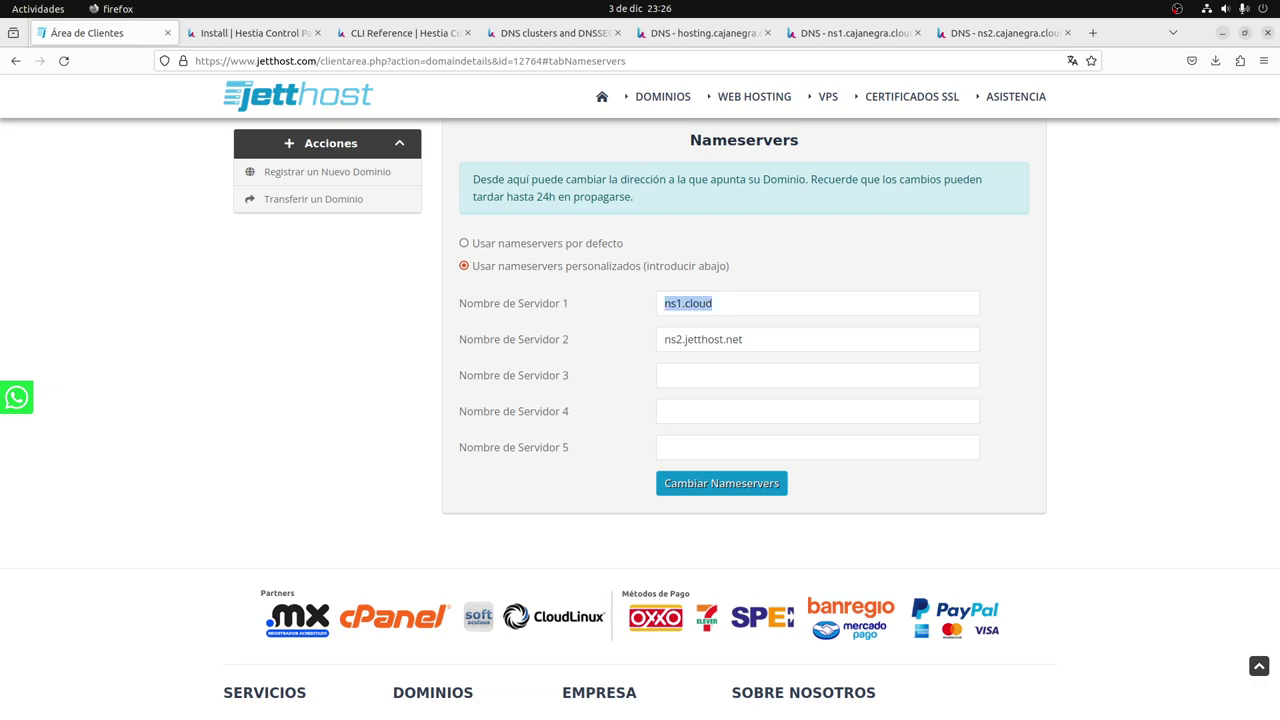
# Paste 143.198.42.110 and 137.184.162.228 from the notes into the two nameserver fields.
pyautogui.hotkey('alt', 'Tab')
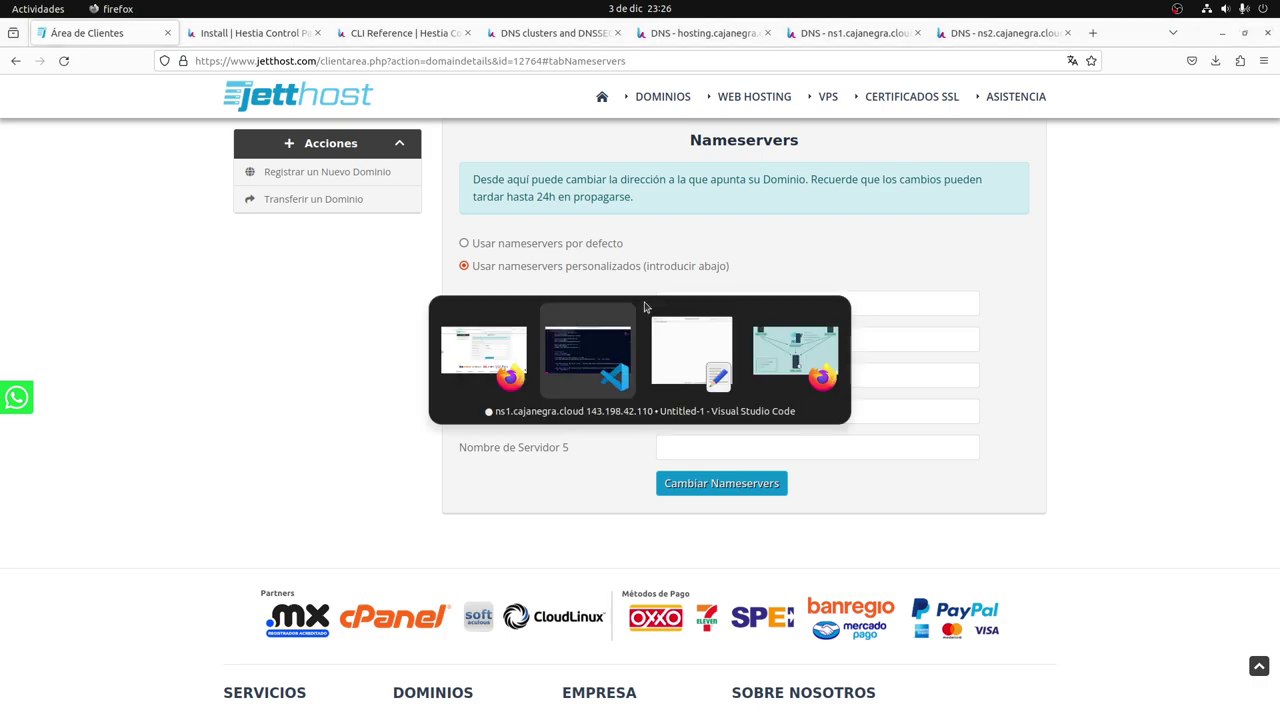
pyautogui.moveTo(331, 110); pyautogui.dragTo(473, 110)
pyautogui.hotkey('ctrl', 'c')
pyautogui.hotkey('alt', 'Tab')
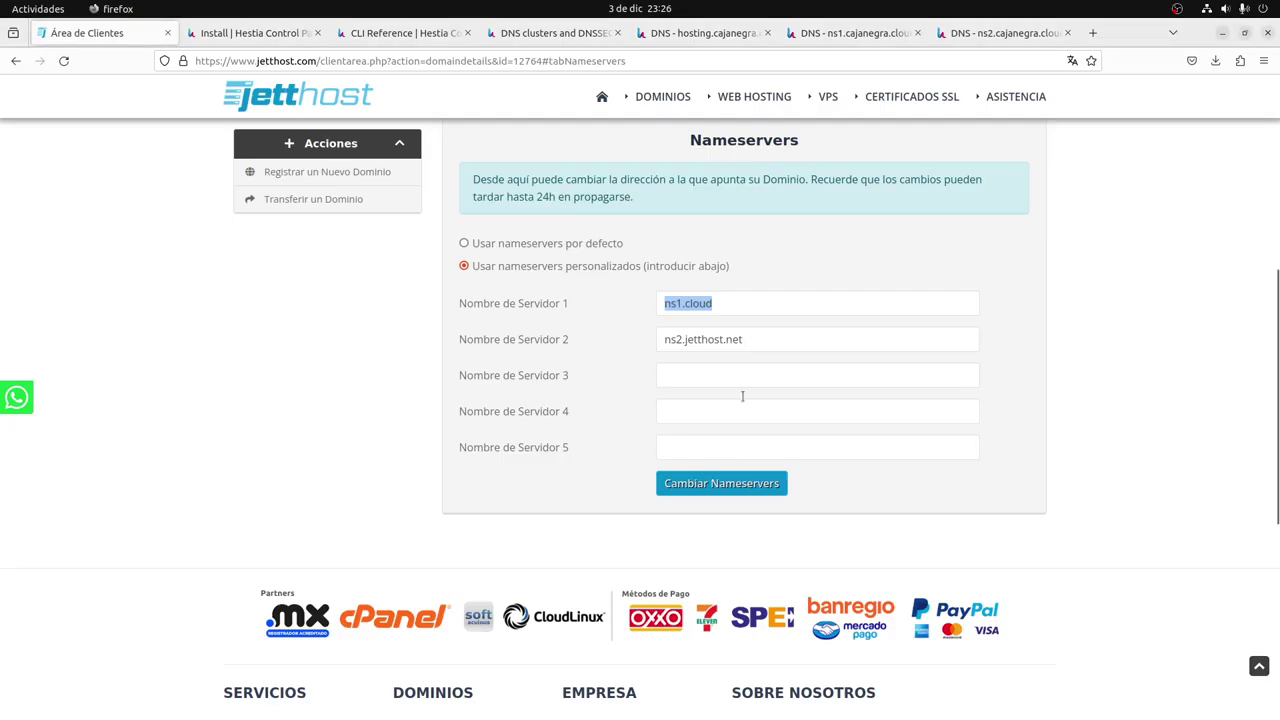
pyautogui.hotkey('ctrl', 'v')
pyautogui.hotkey('alt', 'Tab')
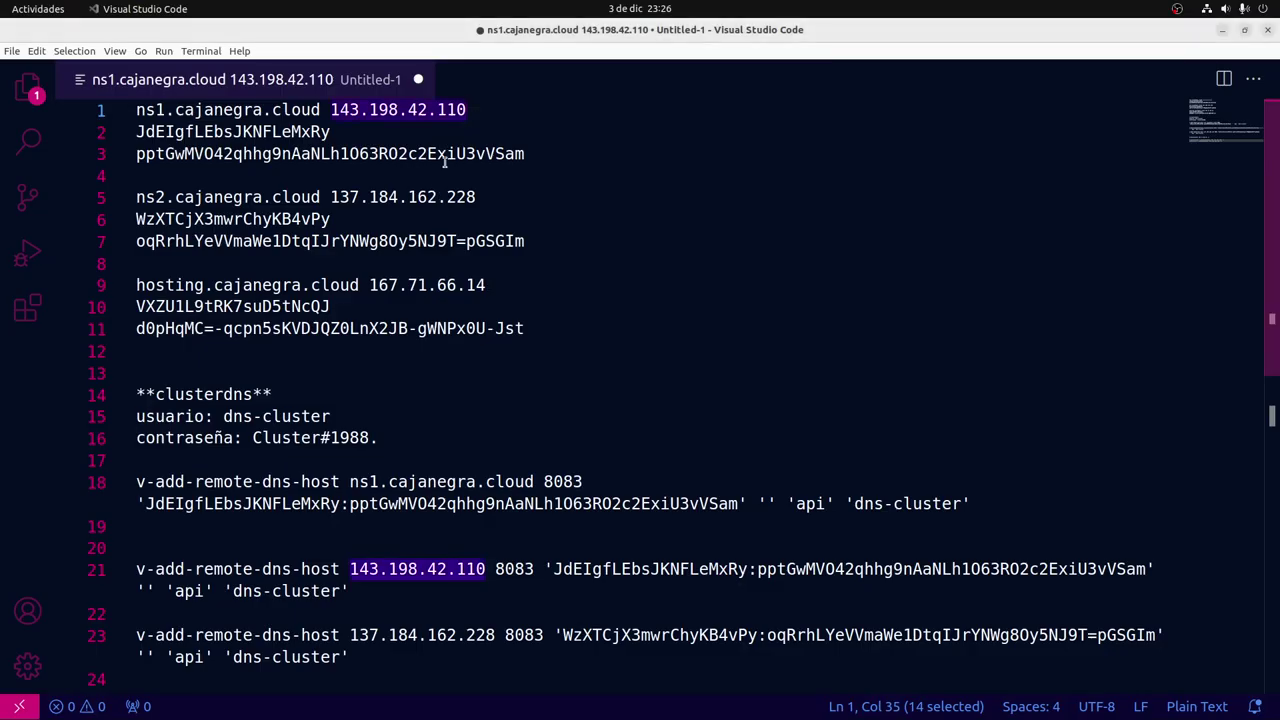
pyautogui.moveTo(333, 197); pyautogui.dragTo(476, 197)
pyautogui.hotkey('ctrl', 'c')
pyautogui.hotkey('alt', 'Tab')
pyautogui.moveTo(752, 339); pyautogui.dragTo(580, 370)
pyautogui.hotkey('ctrl', 'v')
# Submit the IP-based nameservers and see the registrar reject the update.
pyautogui.click(735, 484)
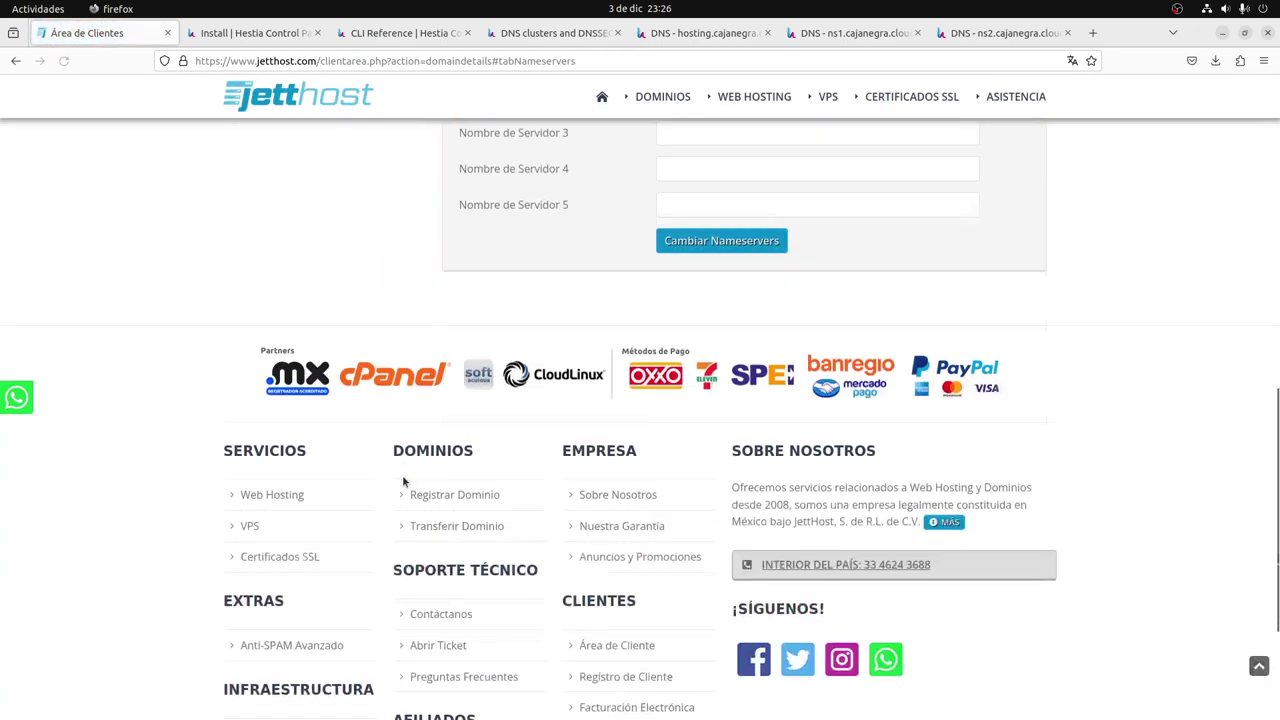
pyautogui.scroll(1, 399, 480)
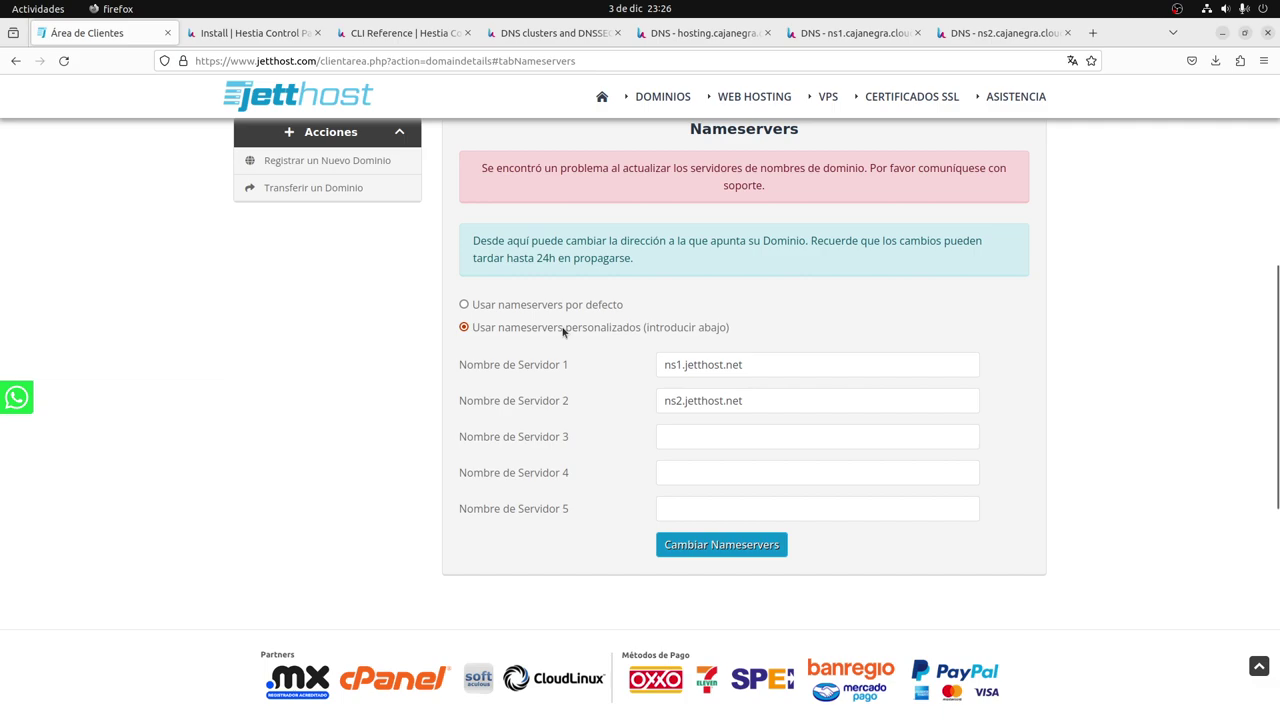
pyautogui.hotkey('alt', 'Tab')
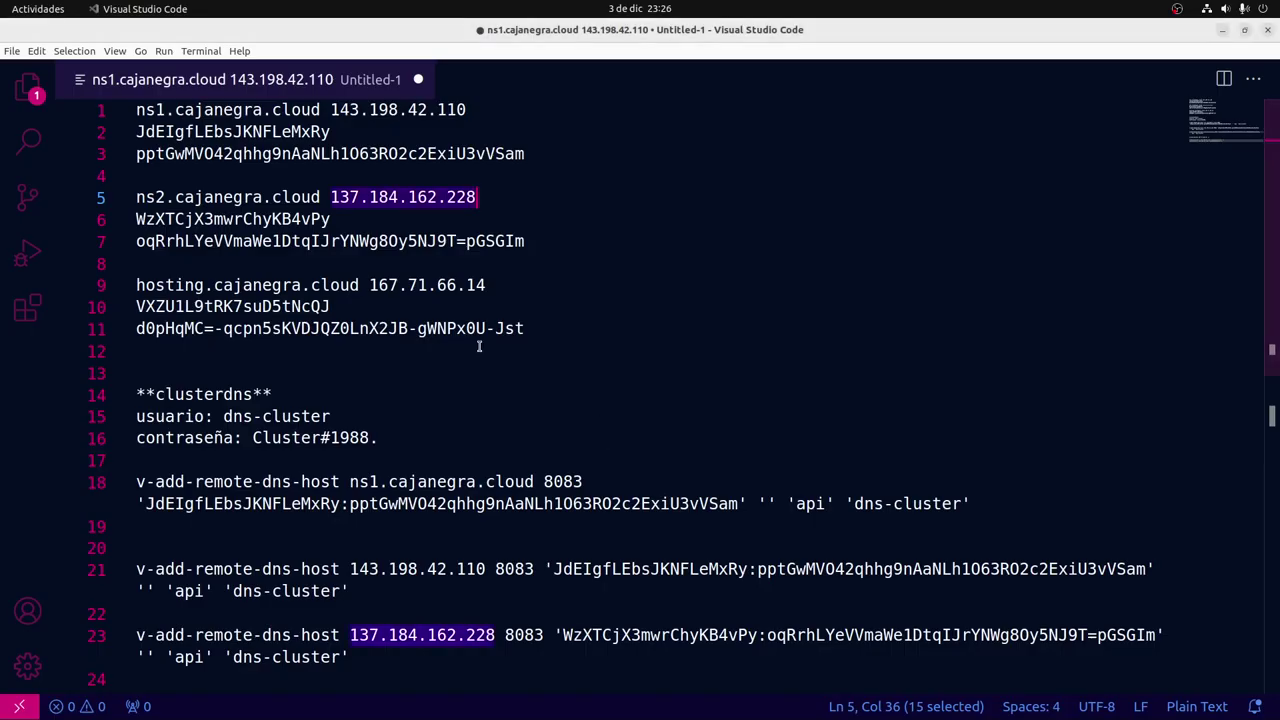
pyautogui.scroll(-3, 317, 200)
pyautogui.scroll(3, 352, 208)
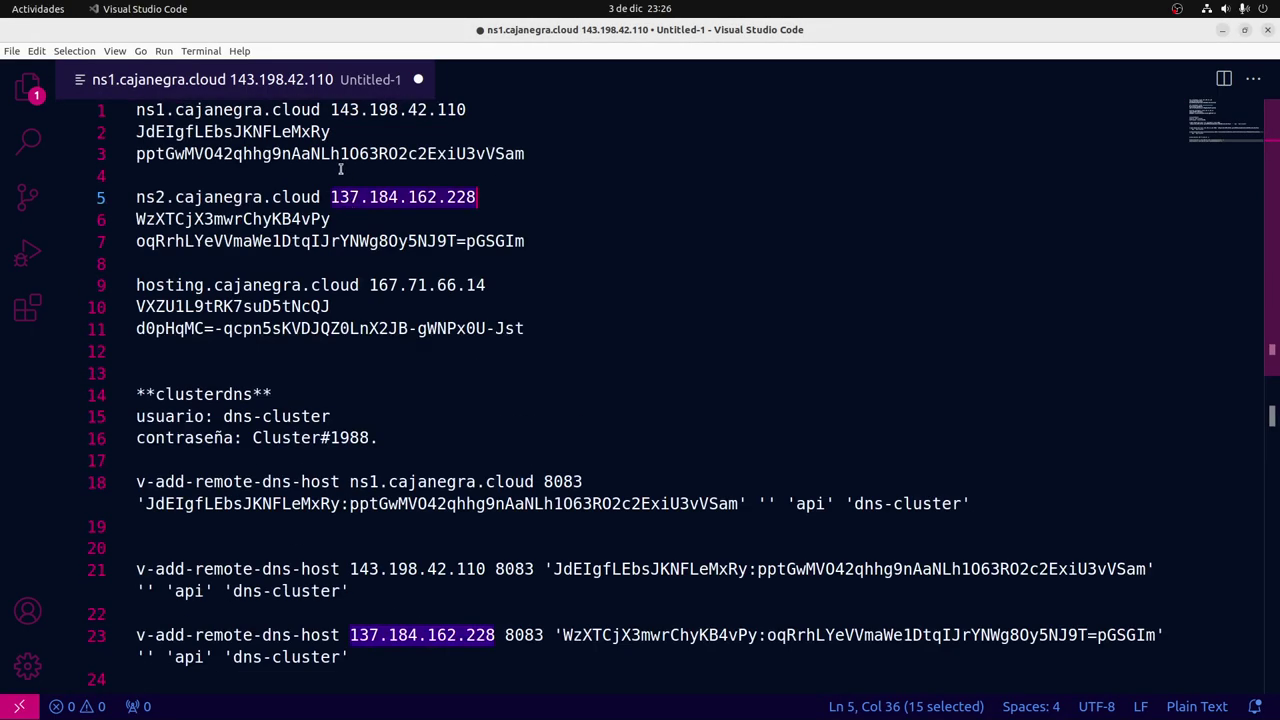
# Fill the nameserver fields with ns1.cajanegra.cloud and ns2.cajanegra.cloud, copying the hostnames from the notes.
pyautogui.moveTo(320, 110); pyautogui.dragTo(138, 110)
pyautogui.hotkey('alt', 'Tab')
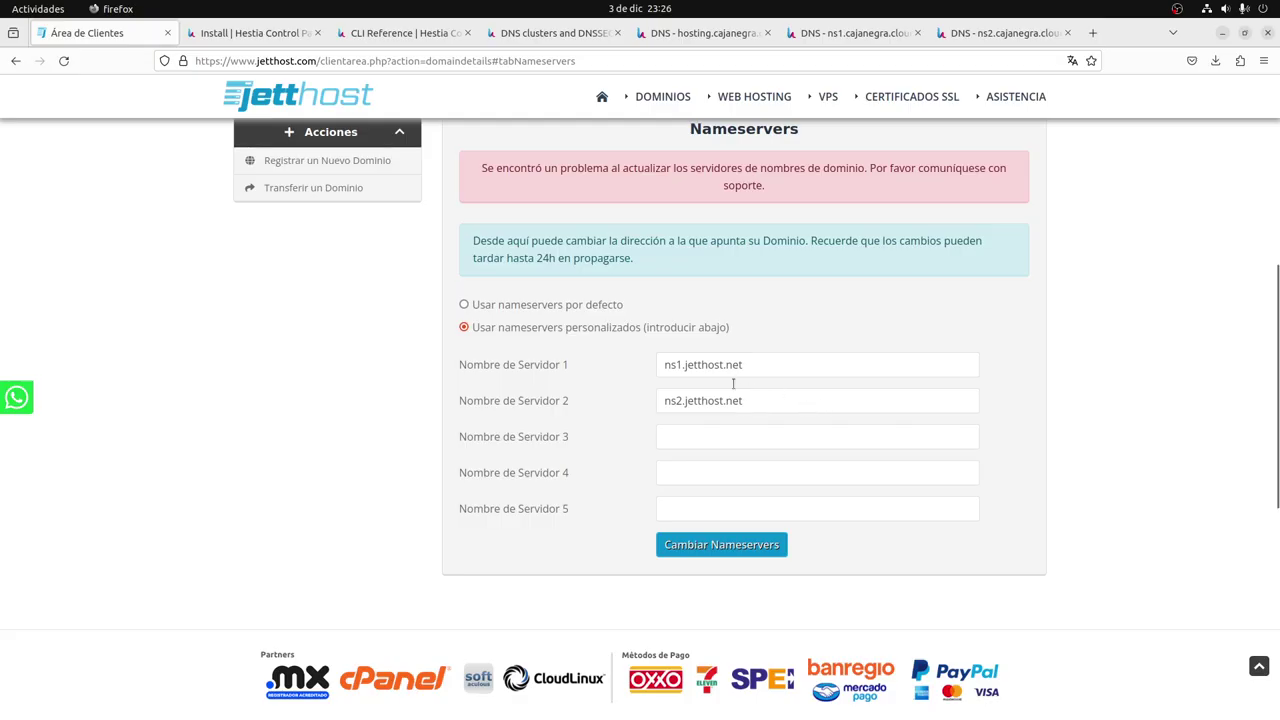
pyautogui.moveTo(746, 364); pyautogui.dragTo(551, 366)
pyautogui.hotkey('ctrl', 'v')
pyautogui.moveTo(748, 402); pyautogui.dragTo(571, 403)
pyautogui.hotkey('ctrl', 'v')
pyautogui.press('Home')
pyautogui.press('Right')
pyautogui.press('Right')
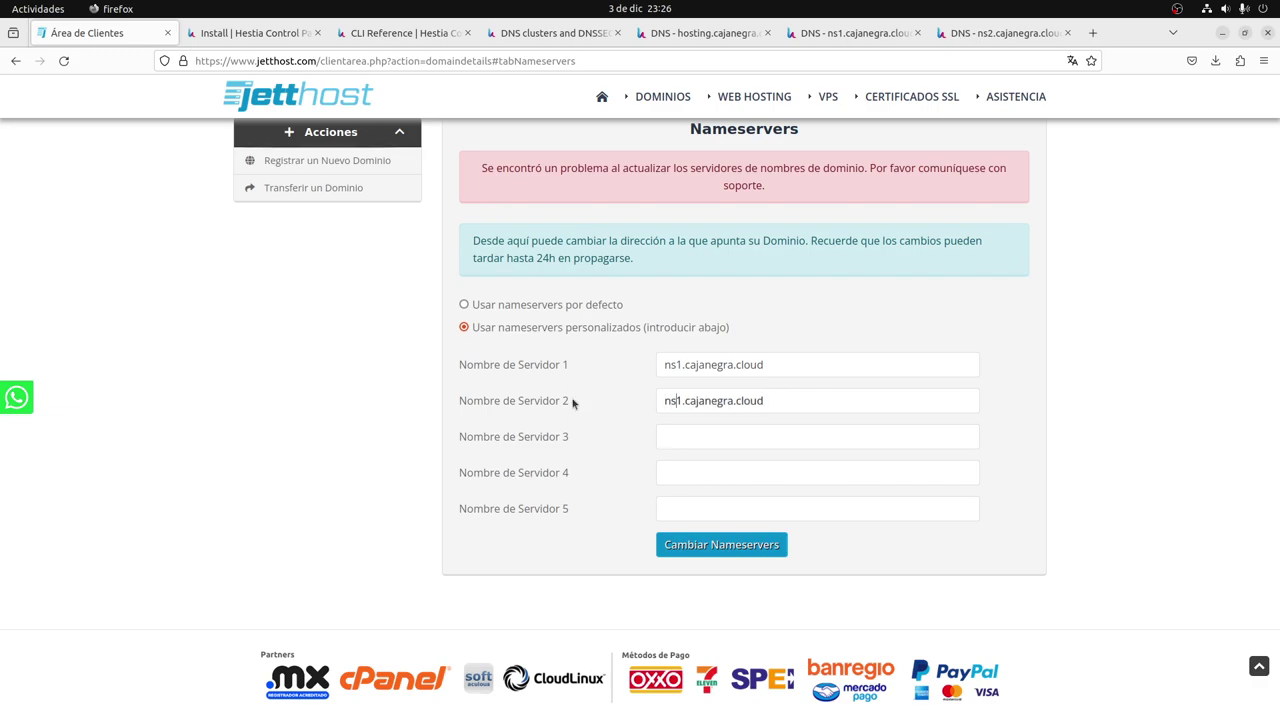
pyautogui.press('Delete')
pyautogui.write('2')
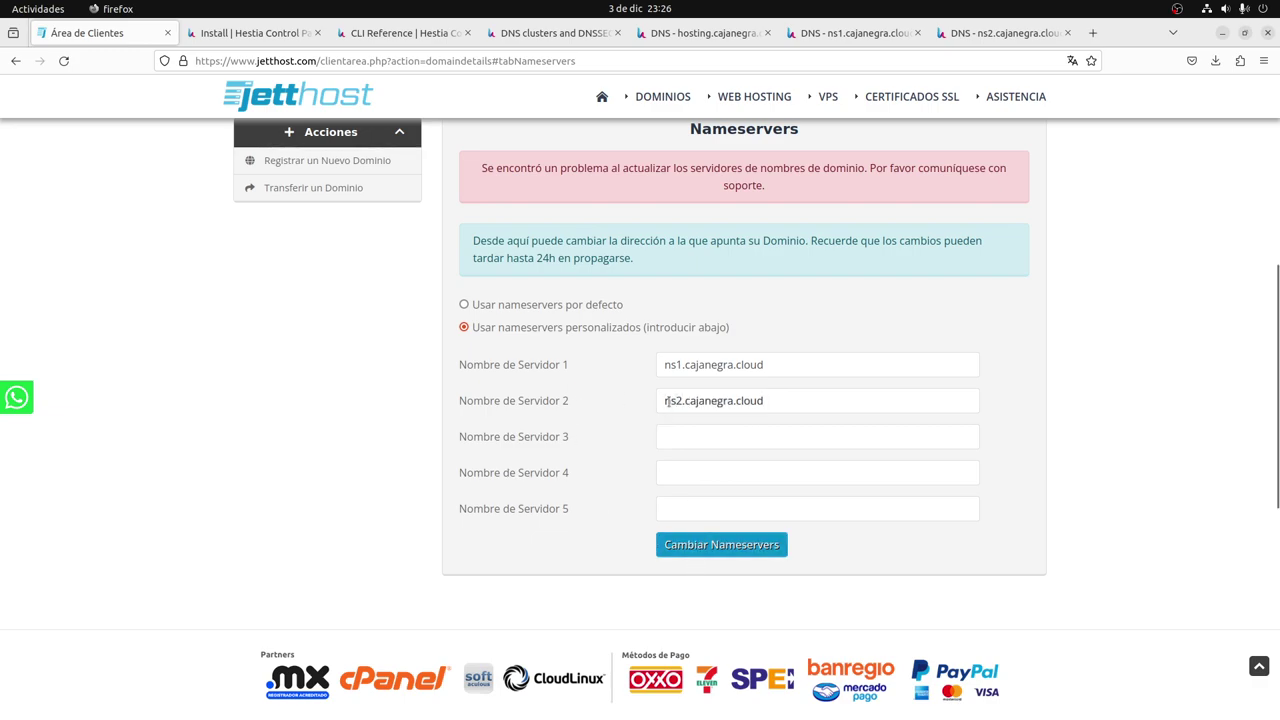
pyautogui.moveTo(681, 400); pyautogui.dragTo(668, 399)
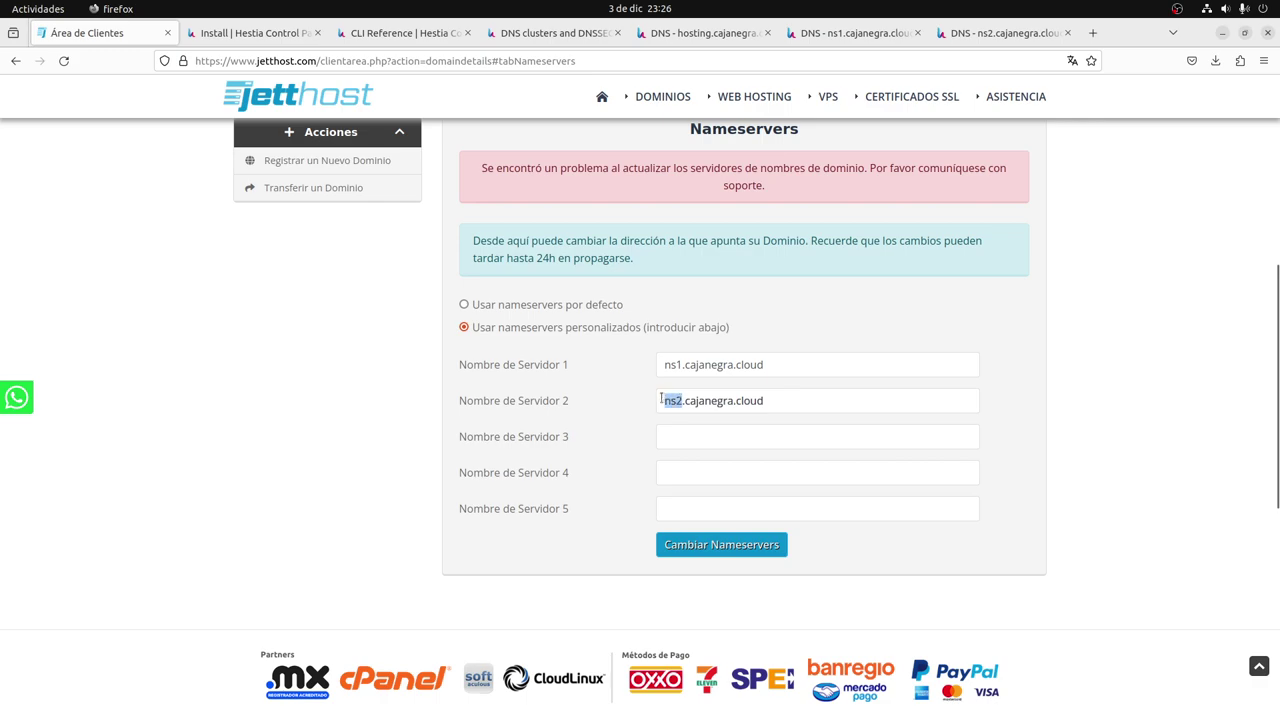
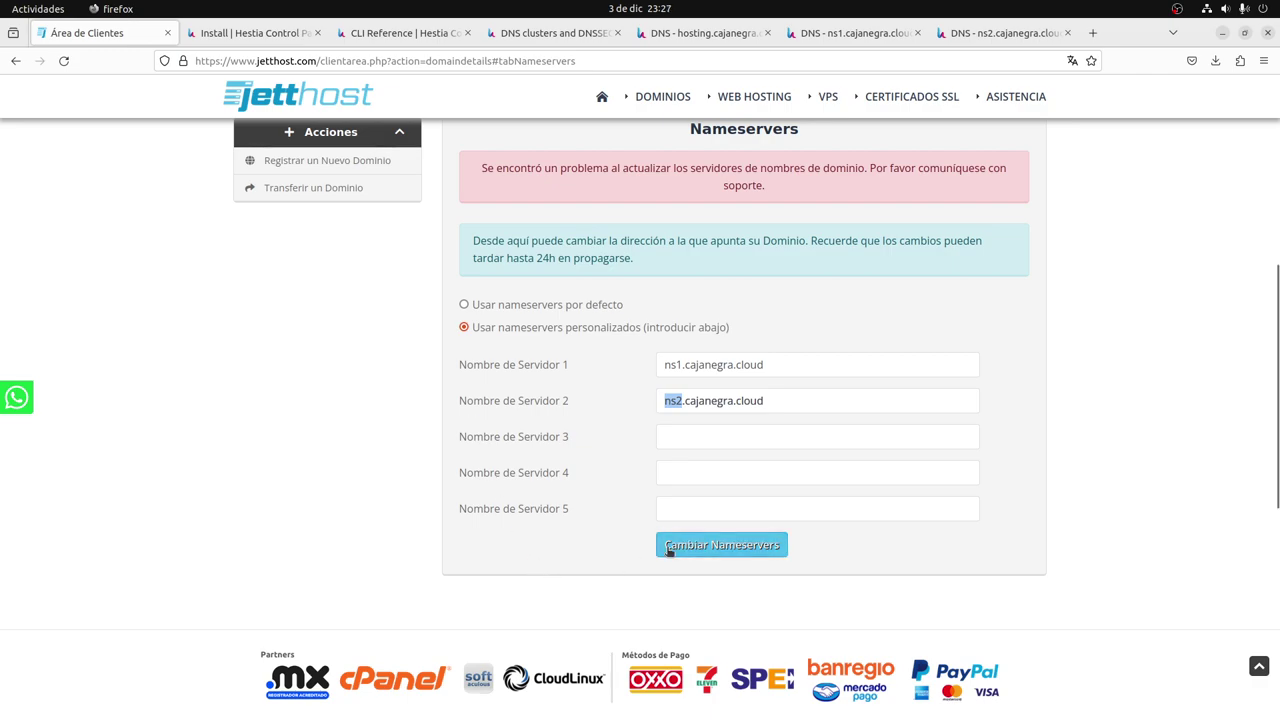
# Save the domain's nameservers as ns1.jetthost.net and ns2.jetthost.net in the JettHost client area.
pyautogui.click(627, 529)
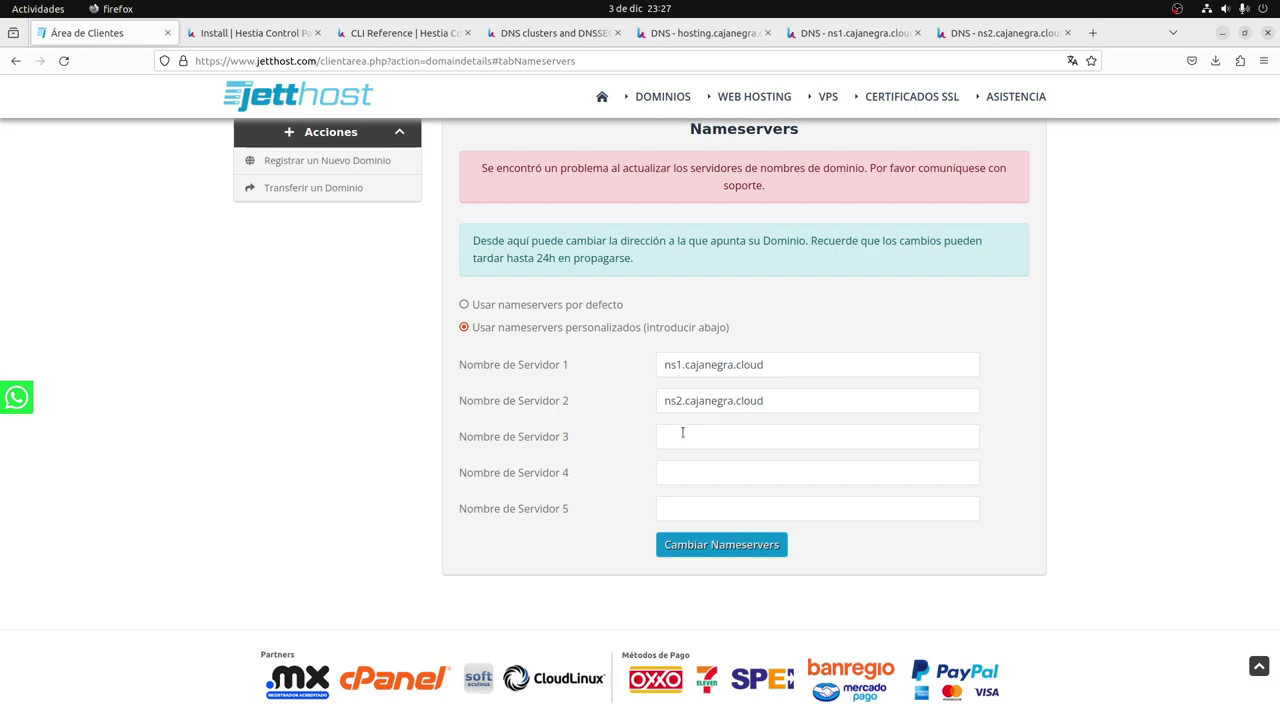
pyautogui.click(705, 553)
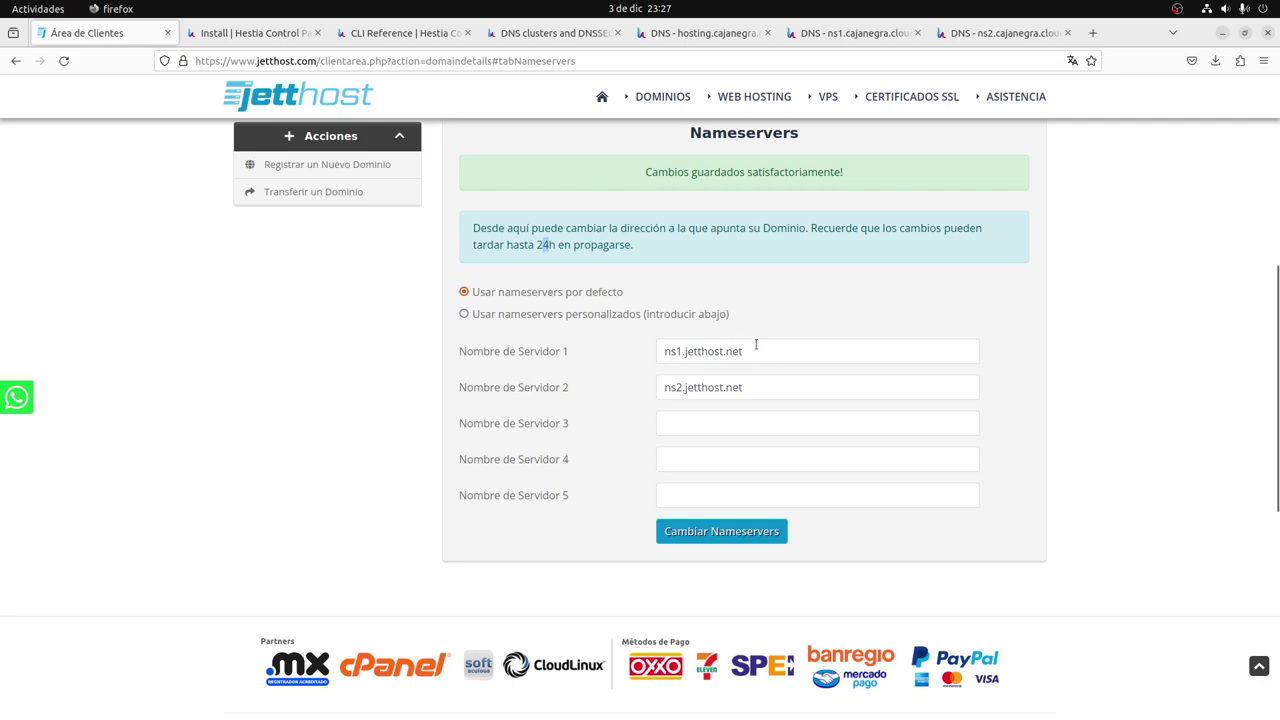
pyautogui.moveTo(756, 344); pyautogui.dragTo(684, 351)
pyautogui.press('Right')
# Glance at both nameserver sessions in Tabby, then return to the hosting server's DNS page.
pyautogui.press('super+Page_Up')
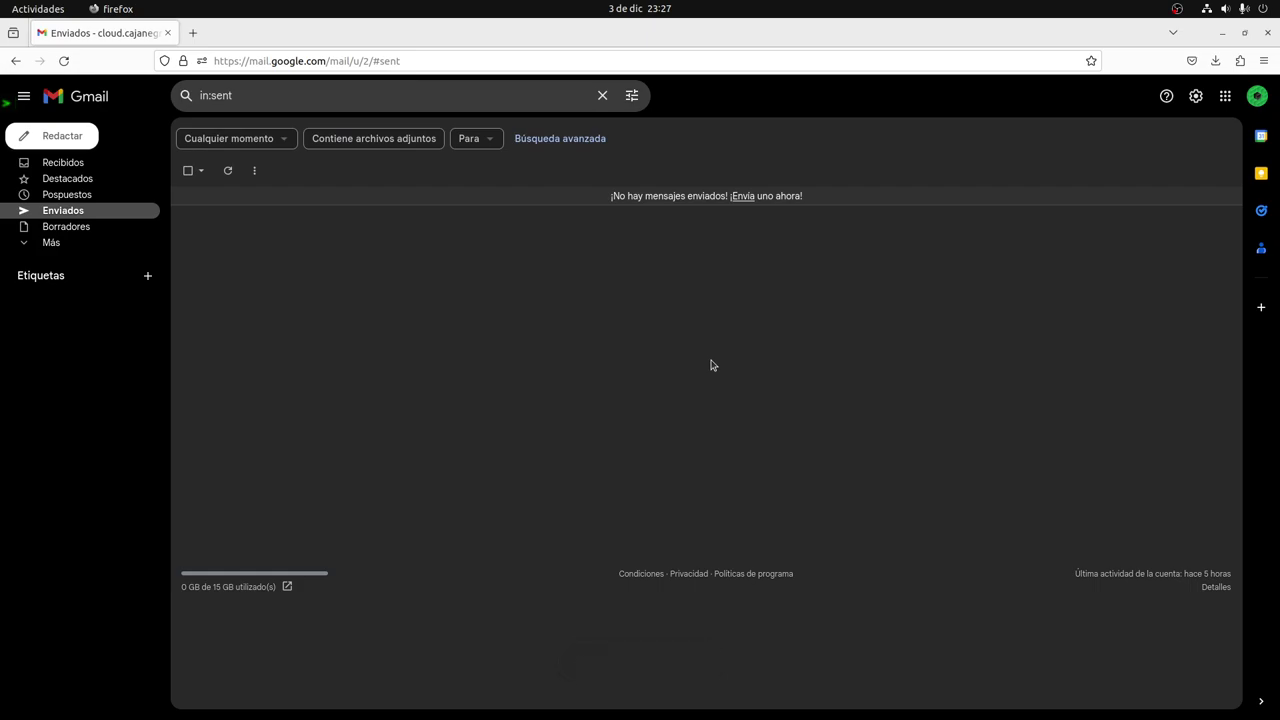
pyautogui.press('super+Page_Down')
pyautogui.press('super+Page_Down')
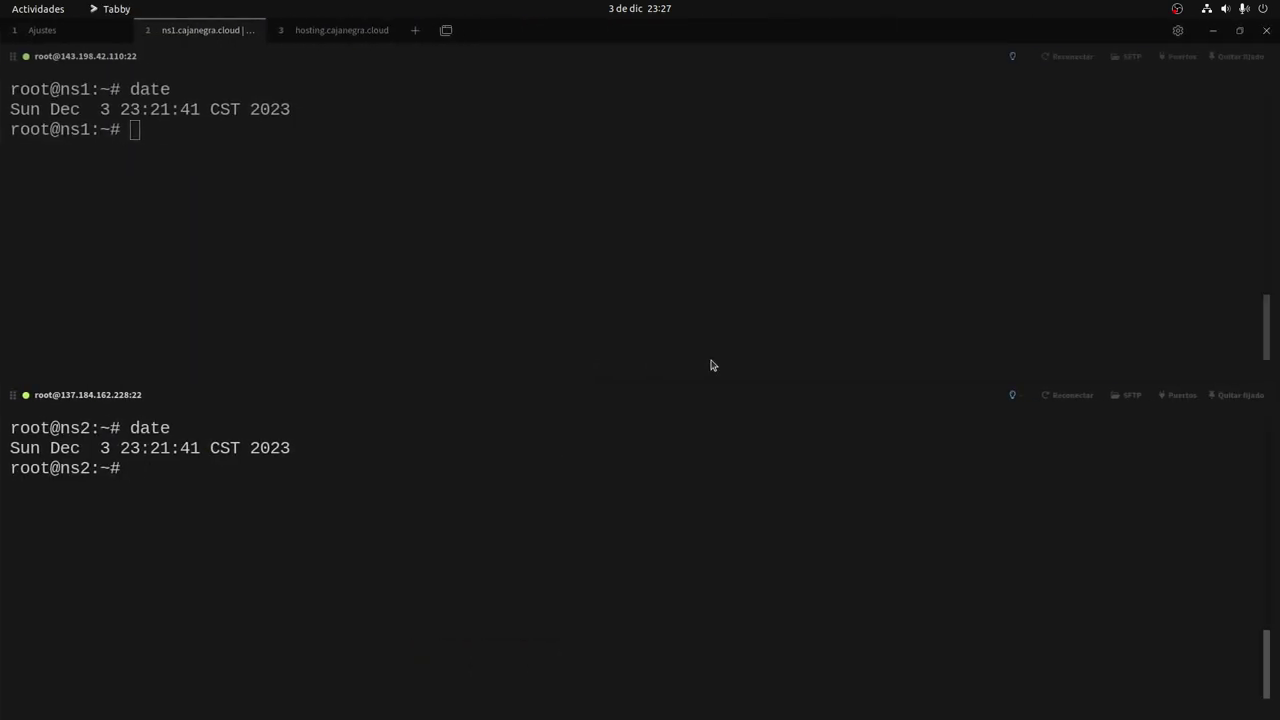
pyautogui.press('super+Page_Up')
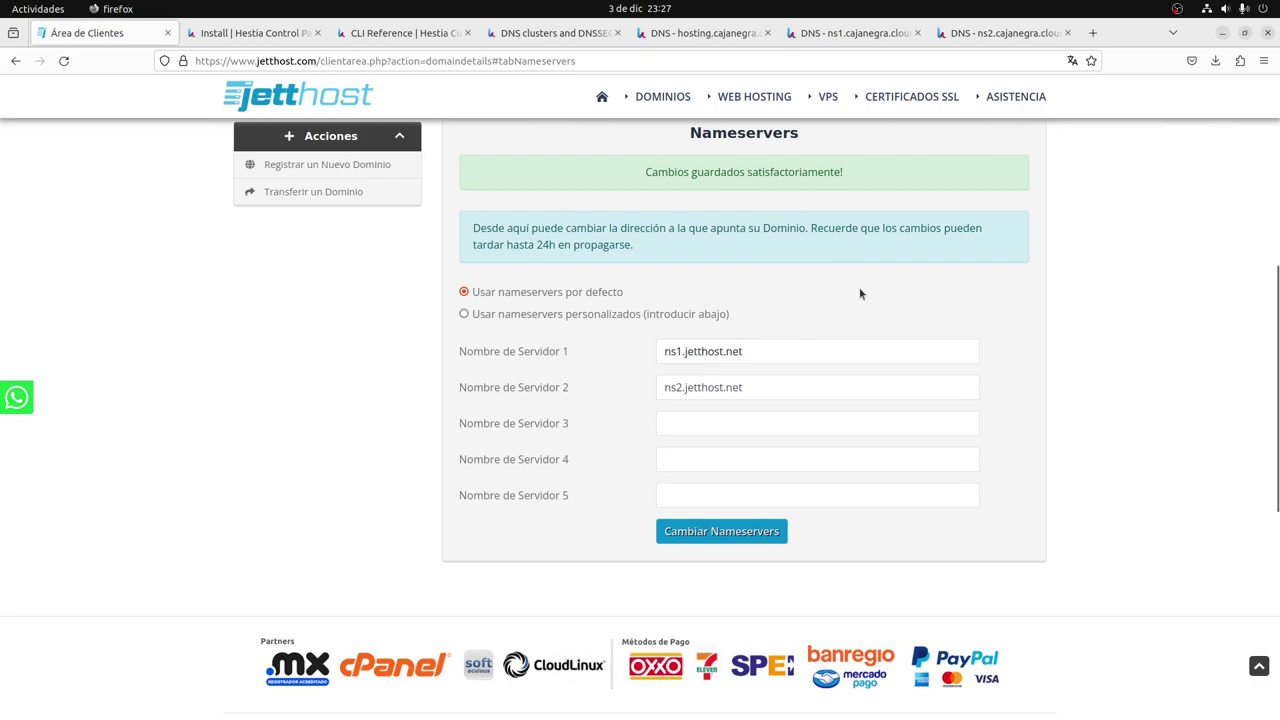
pyautogui.click(695, 35)
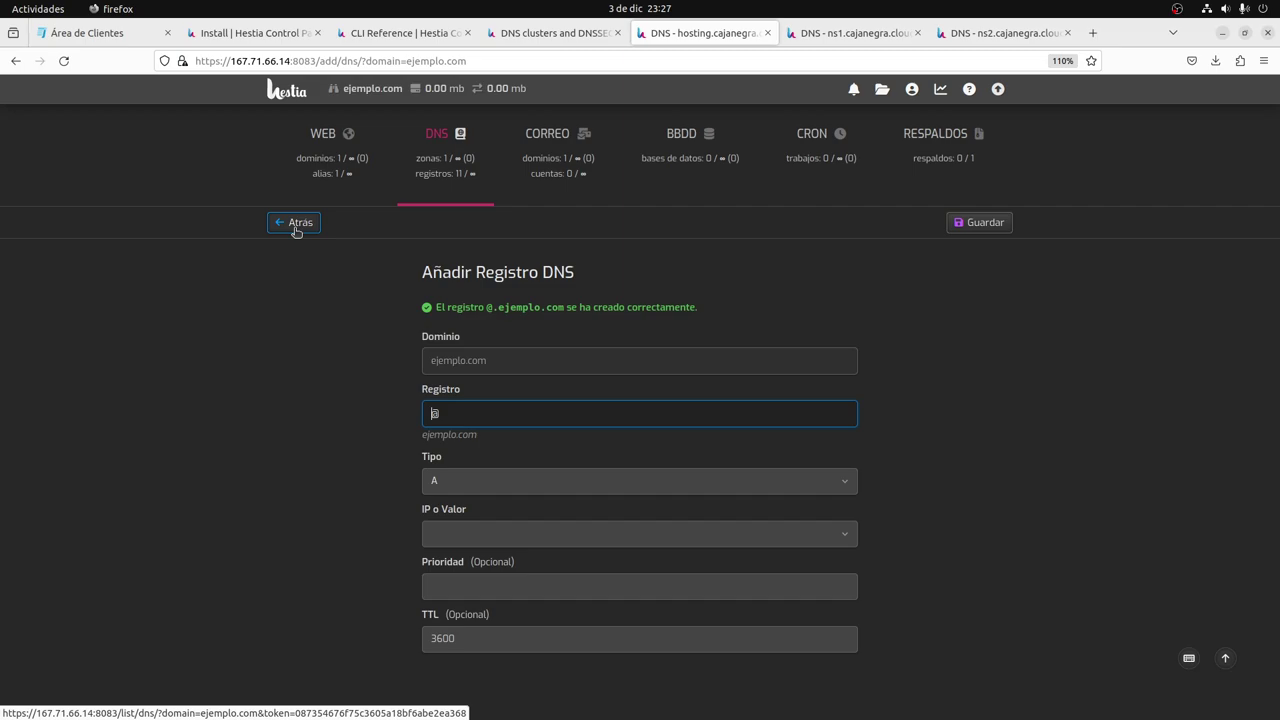
# Check that ejemplo.com's DNS zone is listed on both ns1 and ns2.
pyautogui.click(852, 33)
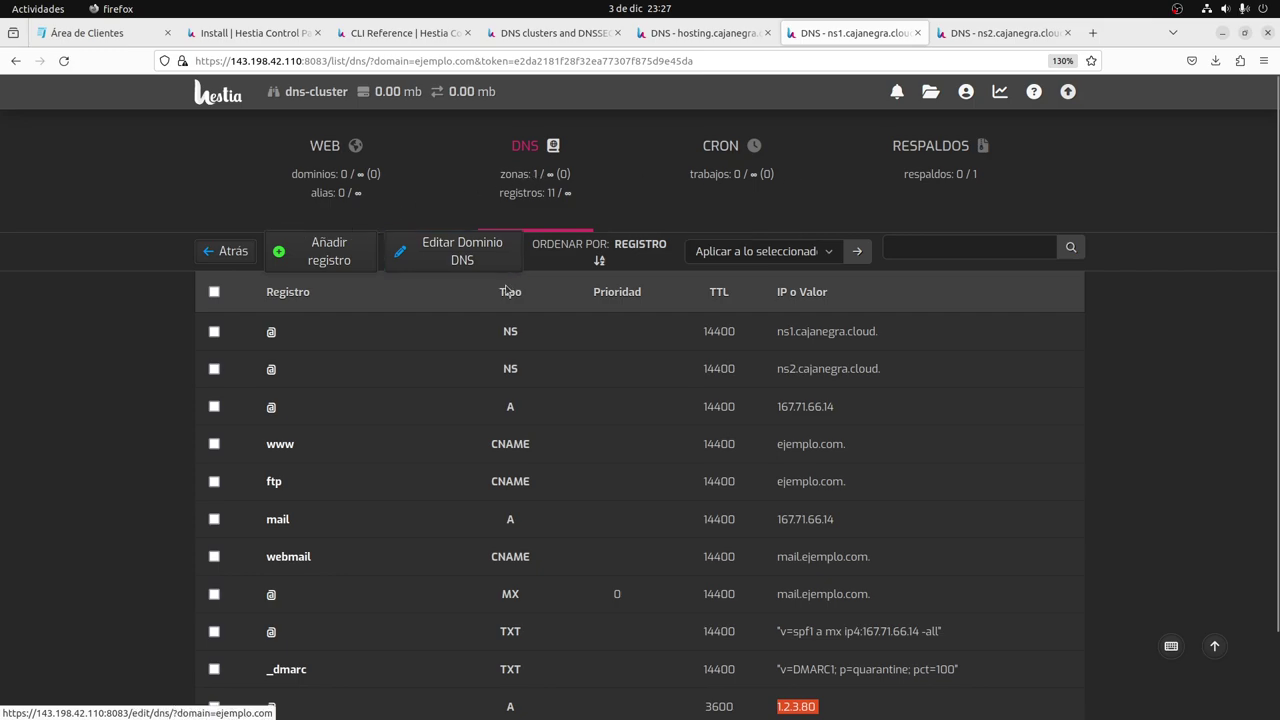
pyautogui.scroll(-2, 430, 480)
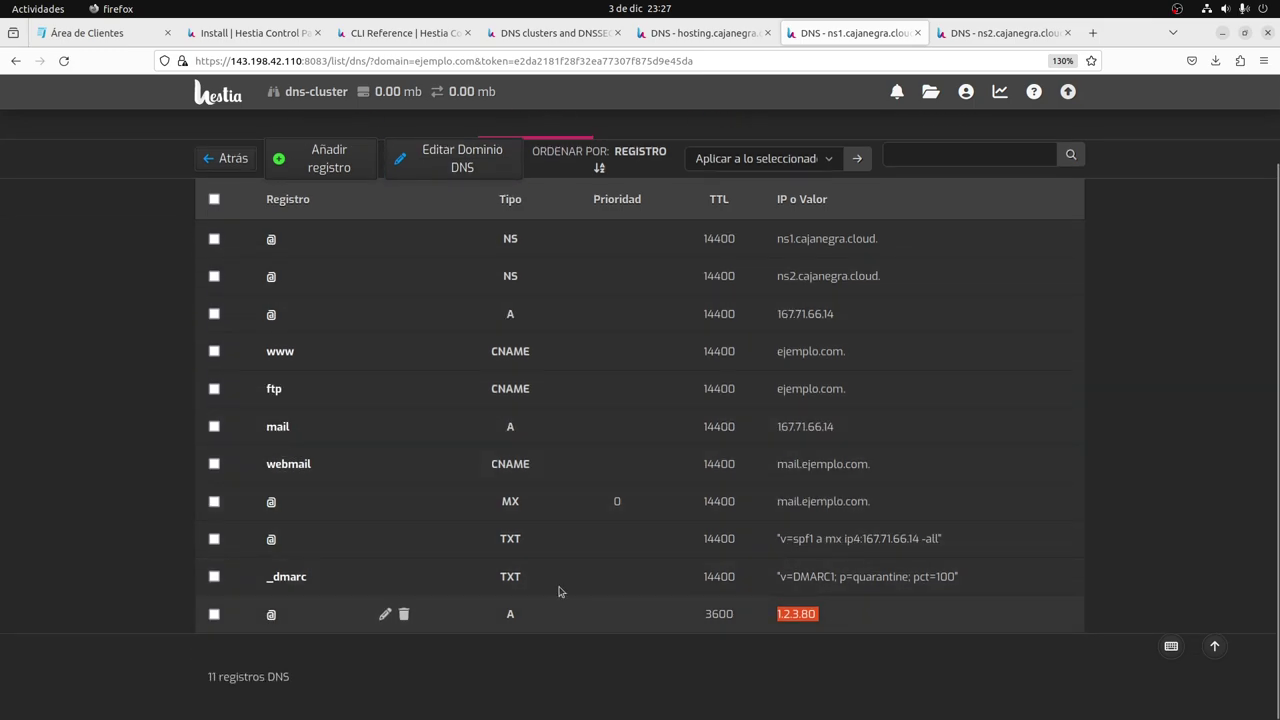
pyautogui.scroll(2, 370, 210)
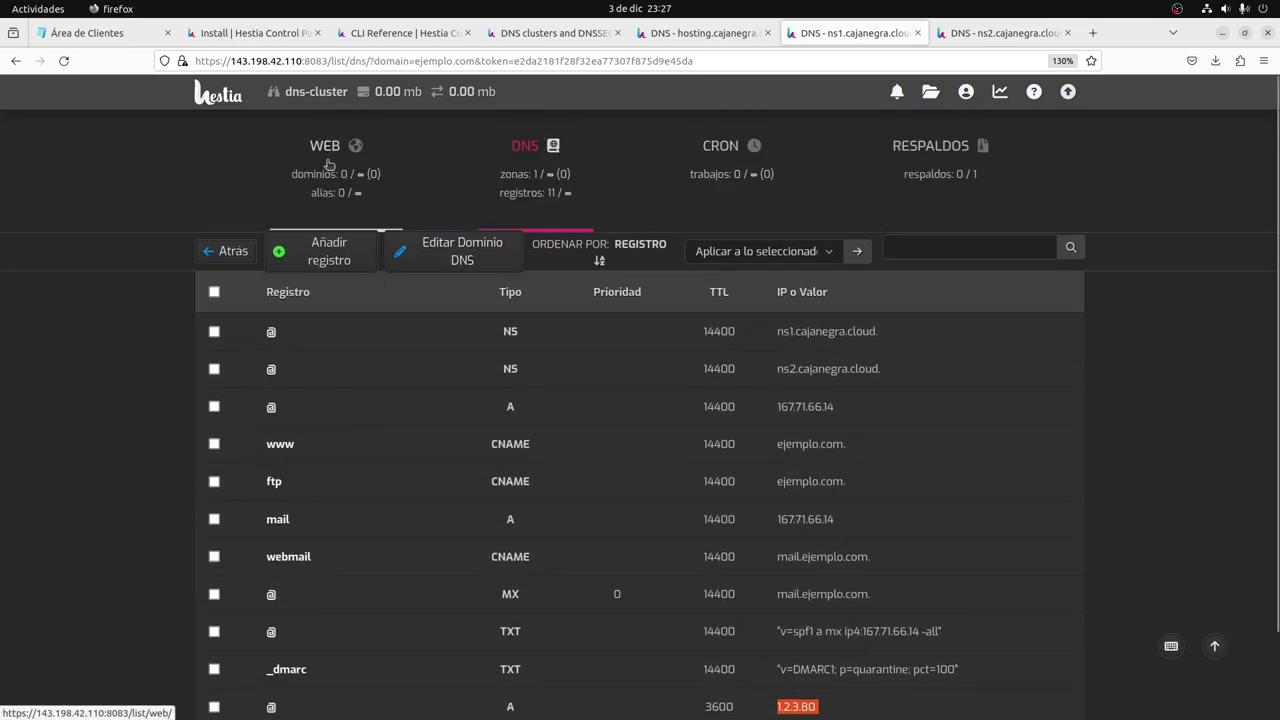
pyautogui.click(527, 178)
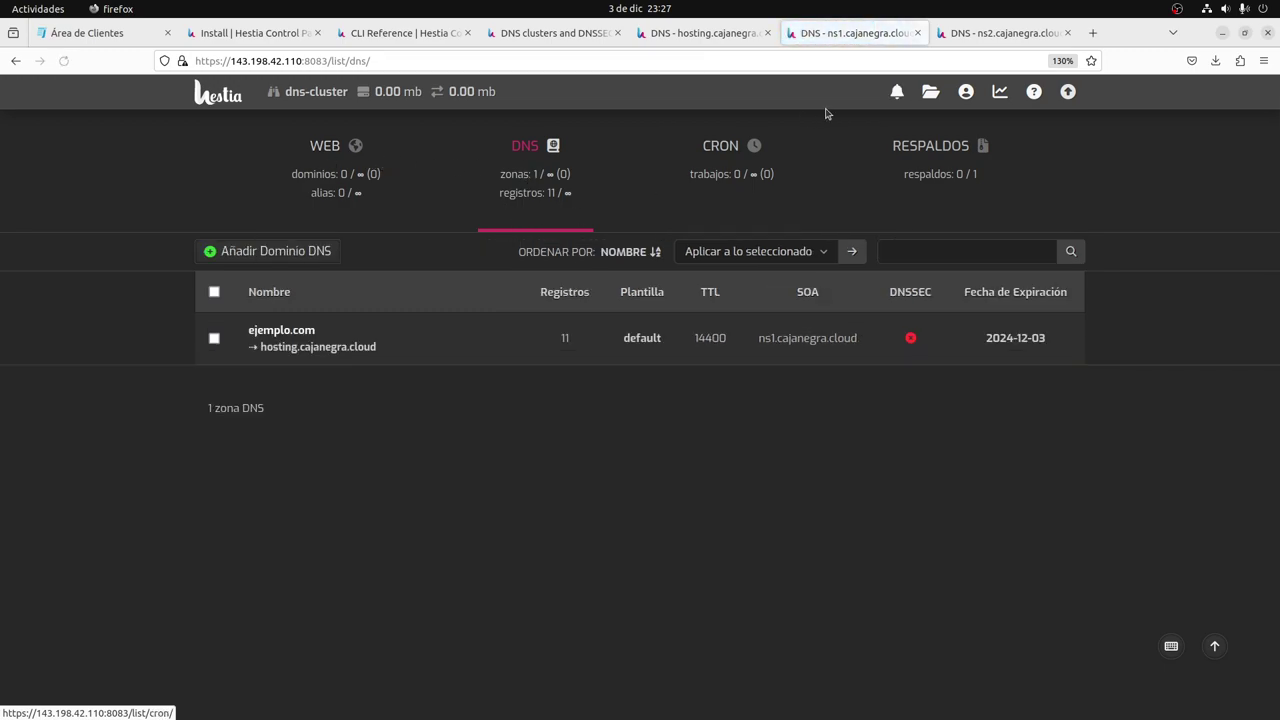
pyautogui.hotkey('ctrl', 'Tab')
pyautogui.scroll(2, 520, 206)
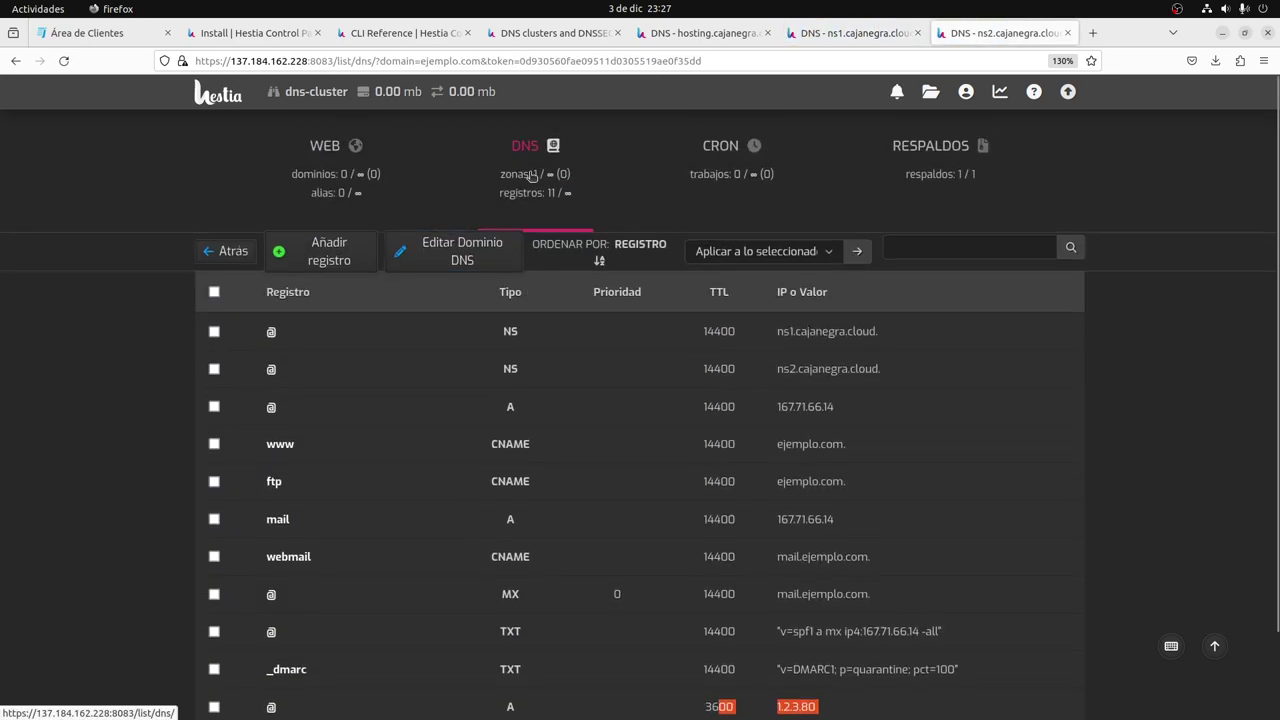
pyautogui.click(530, 180)
# Return to the hosting panel and switch back to the admin account's user list.
pyautogui.hotkey('ctrl', 'shift', 'Tab')
pyautogui.hotkey('ctrl', 'shift', 'Tab')
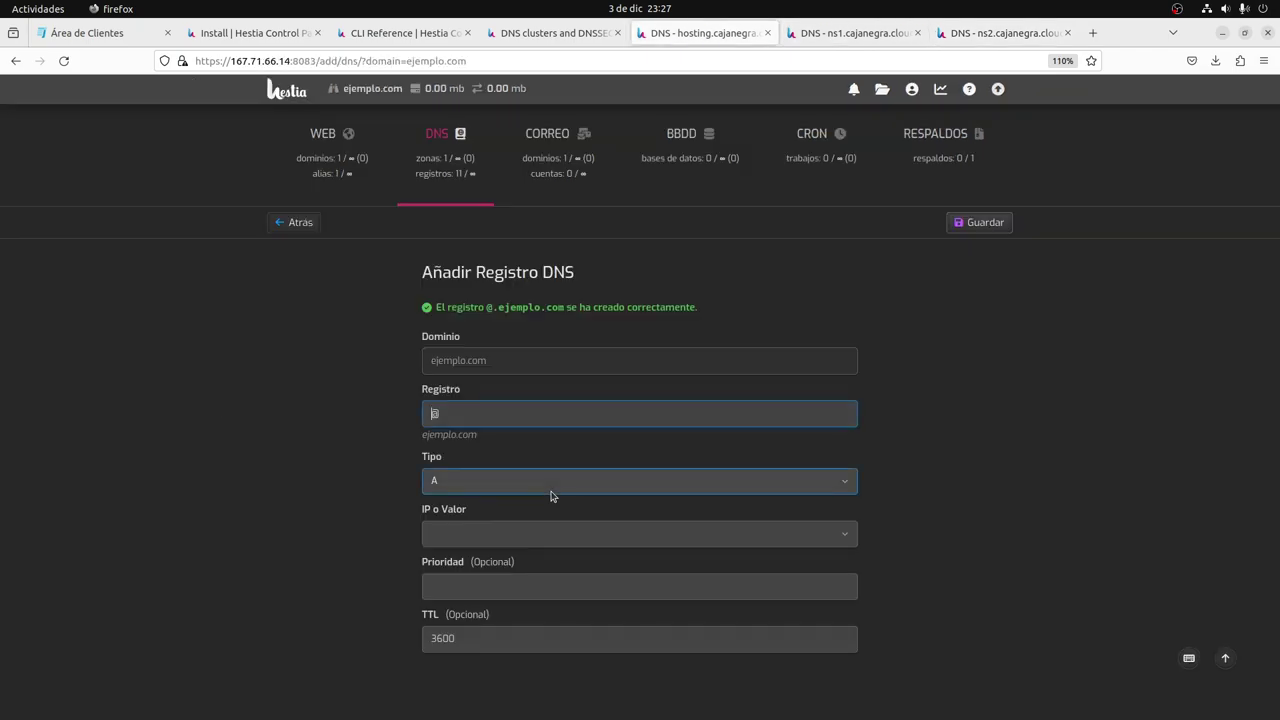
pyautogui.click(335, 155)
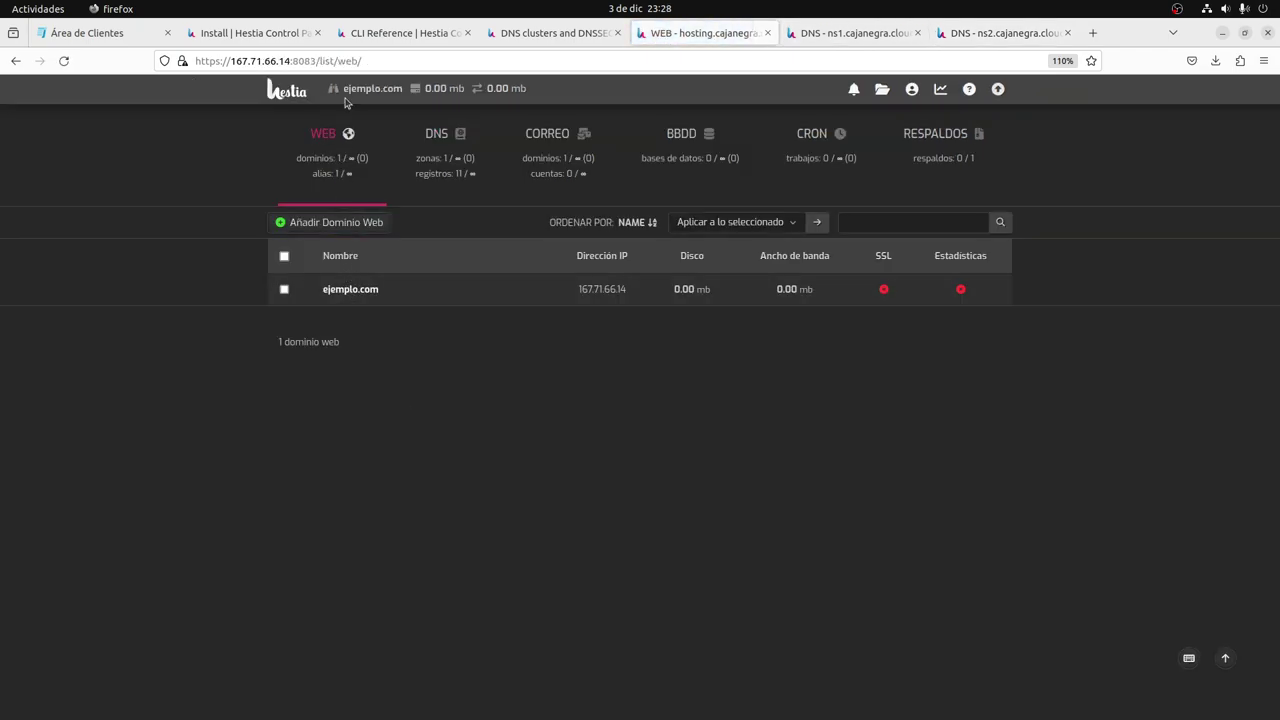
pyautogui.click(995, 90)
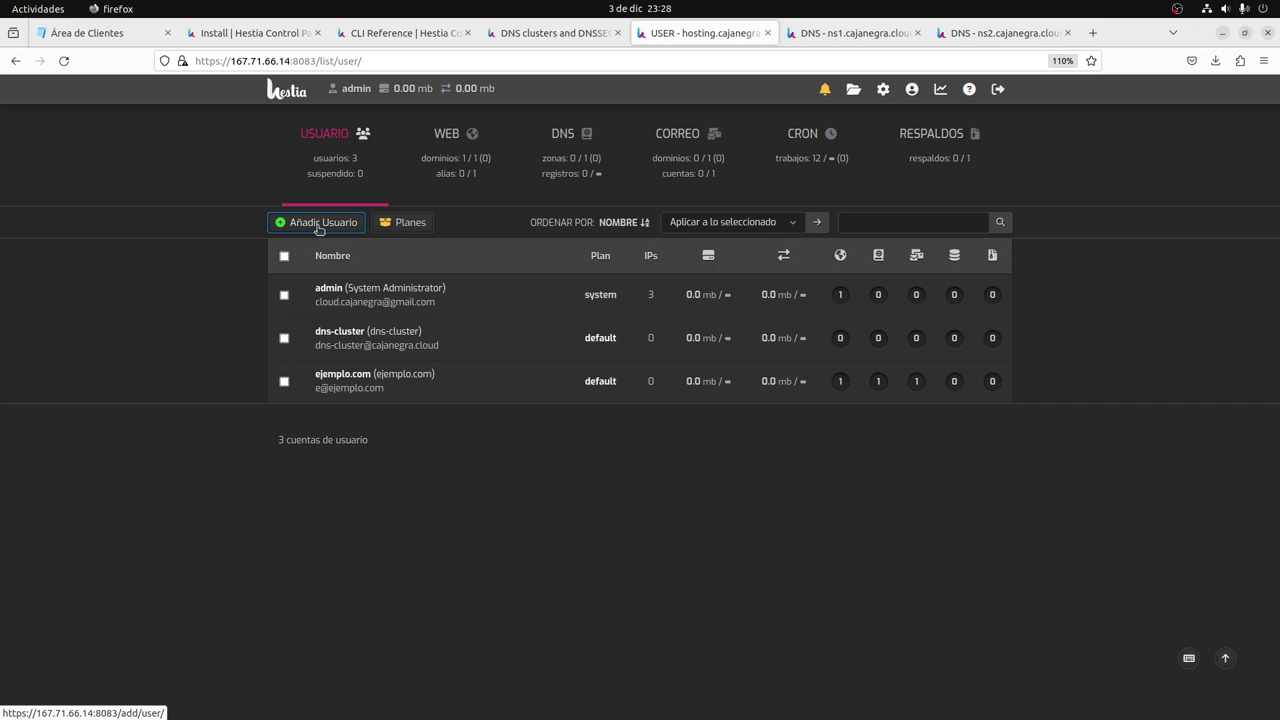
# Start a new user named cajanegra and fill in the owner's contact name and e-mail.
pyautogui.click(318, 224)
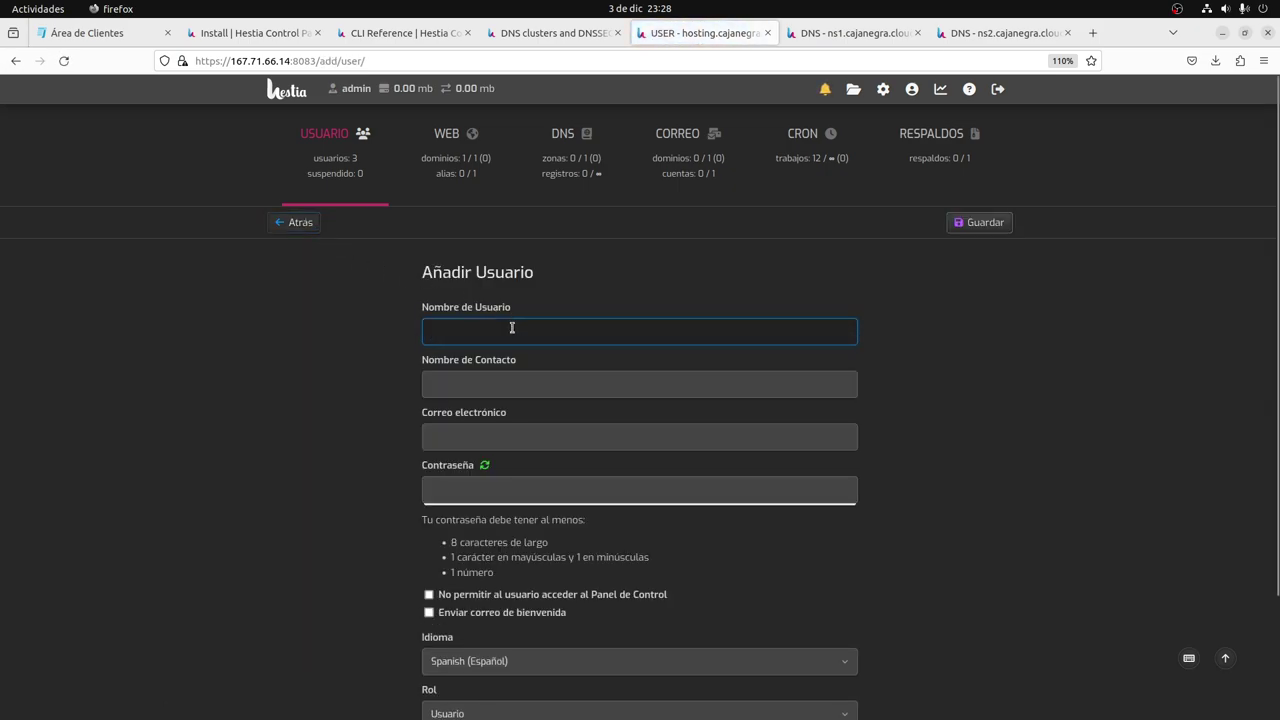
pyautogui.write('cajanegra')
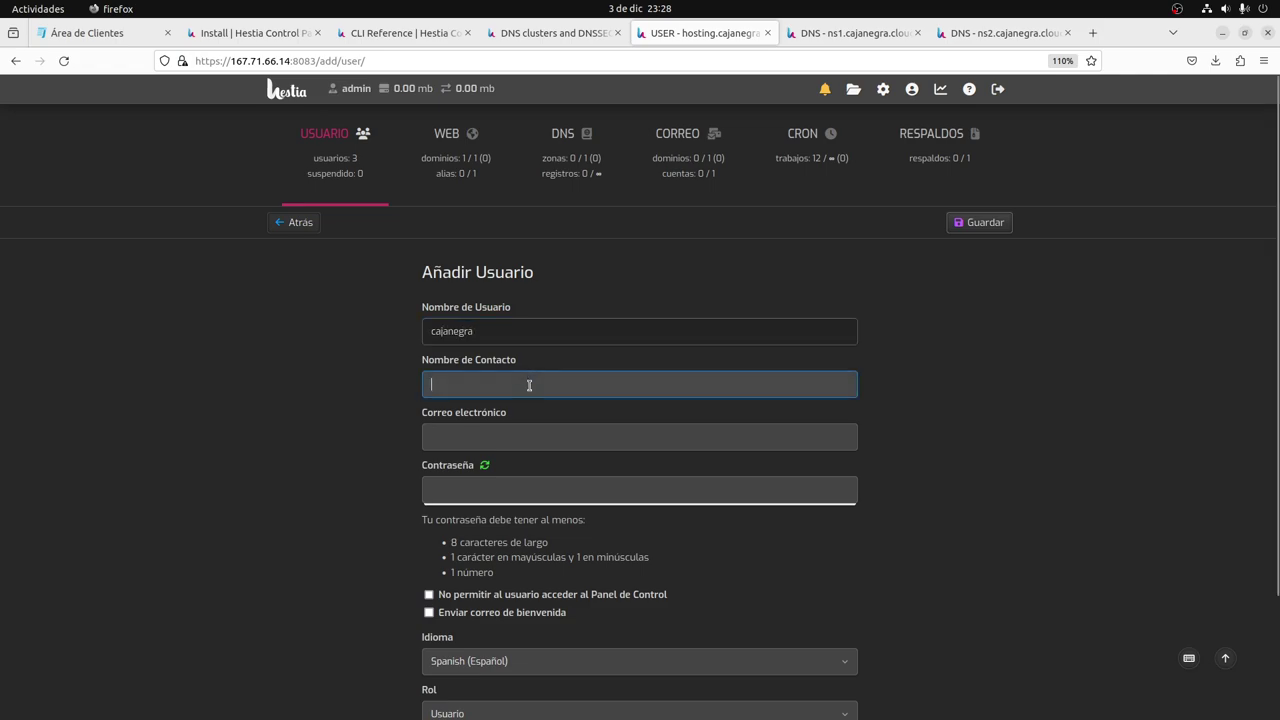
pyautogui.click(529, 385)
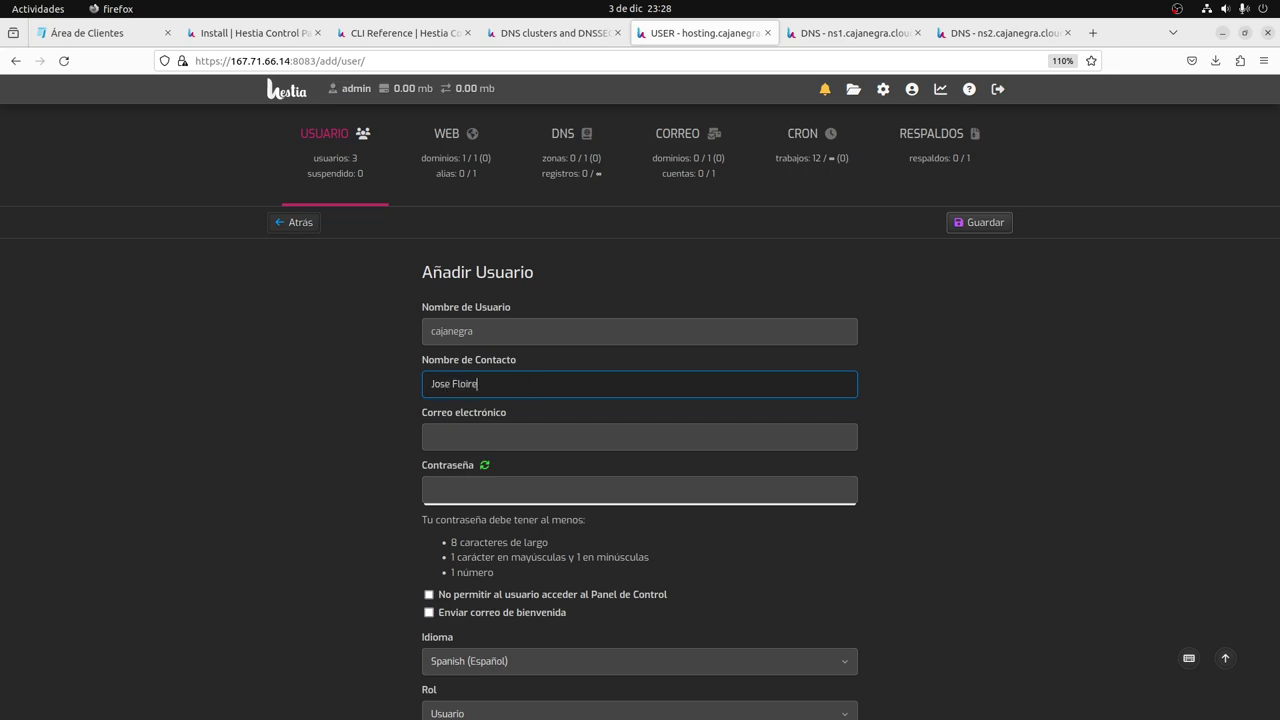
pyautogui.press('Tab')
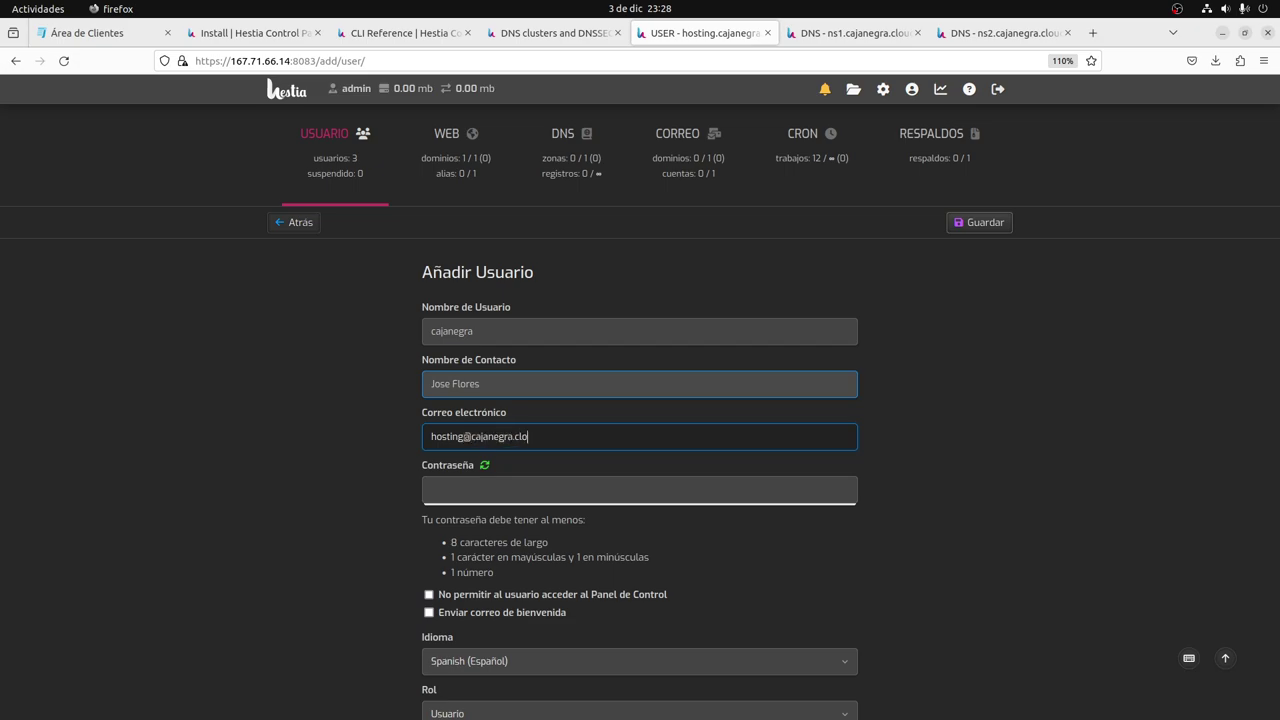
pyautogui.press('Tab')
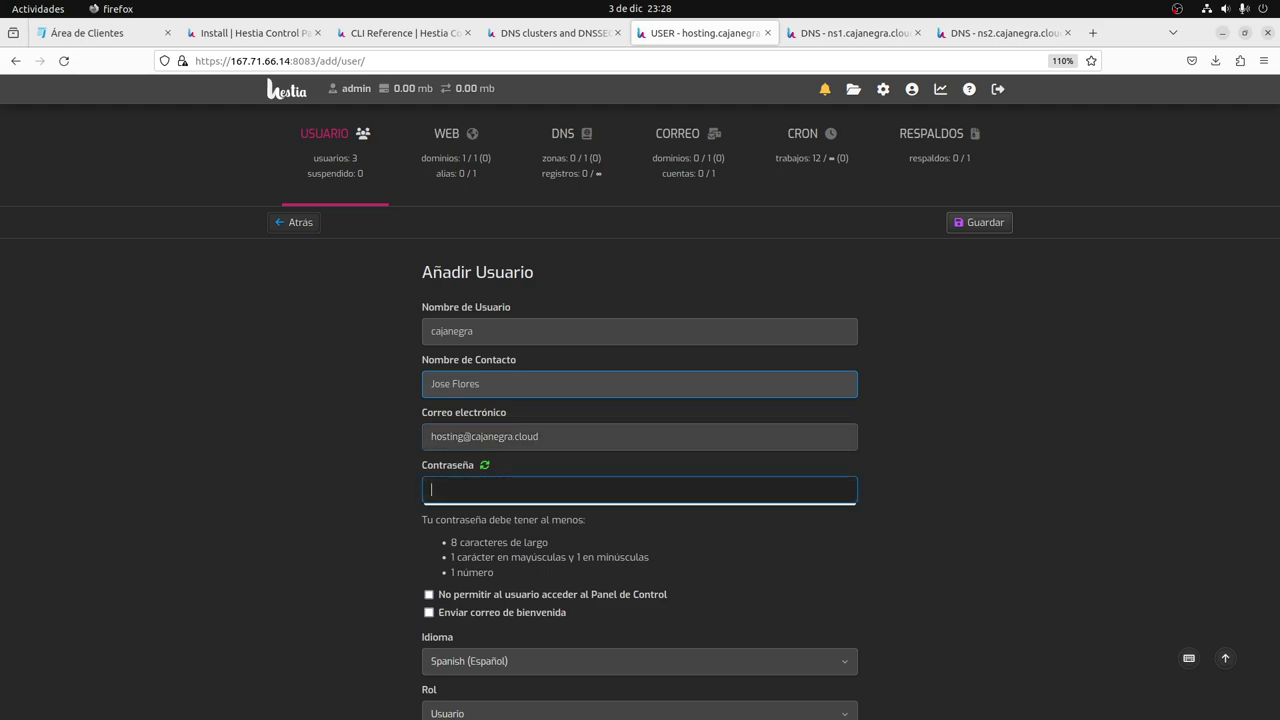
# Generate a random password, keep the standard Usuario role, and save the account.
pyautogui.click(484, 465)
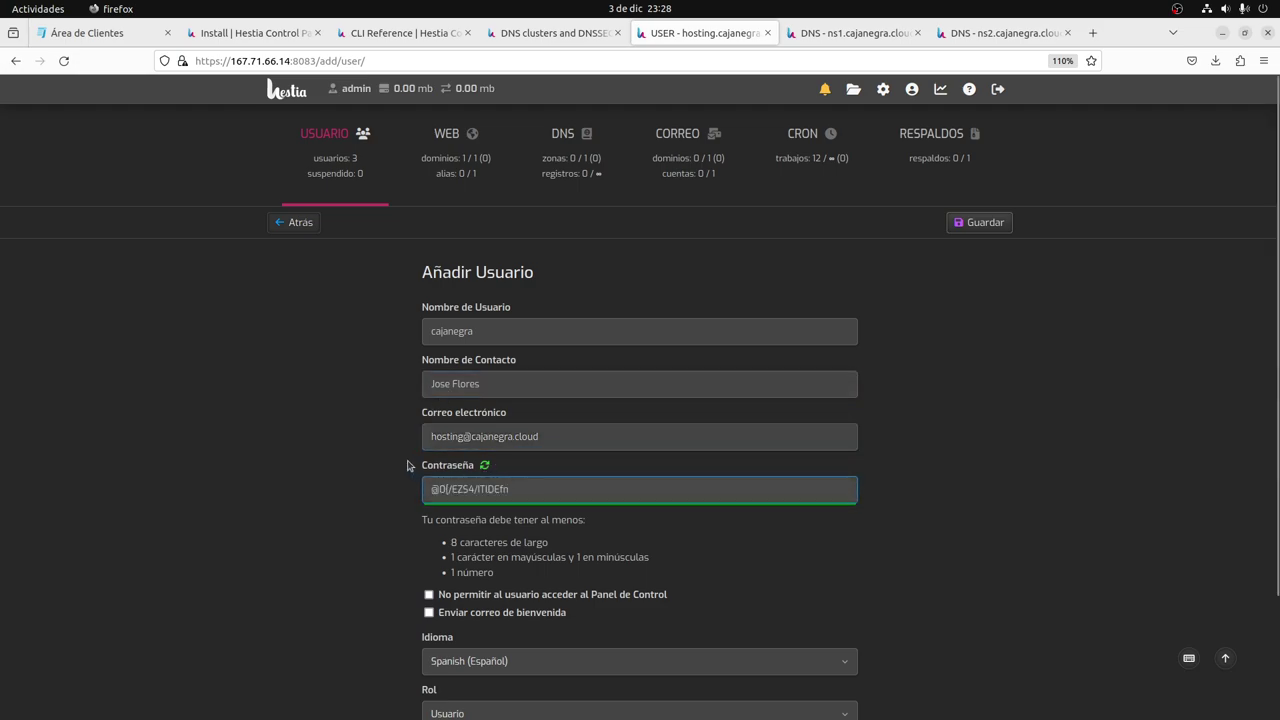
pyautogui.scroll(-3, 405, 455)
pyautogui.press('Tab')
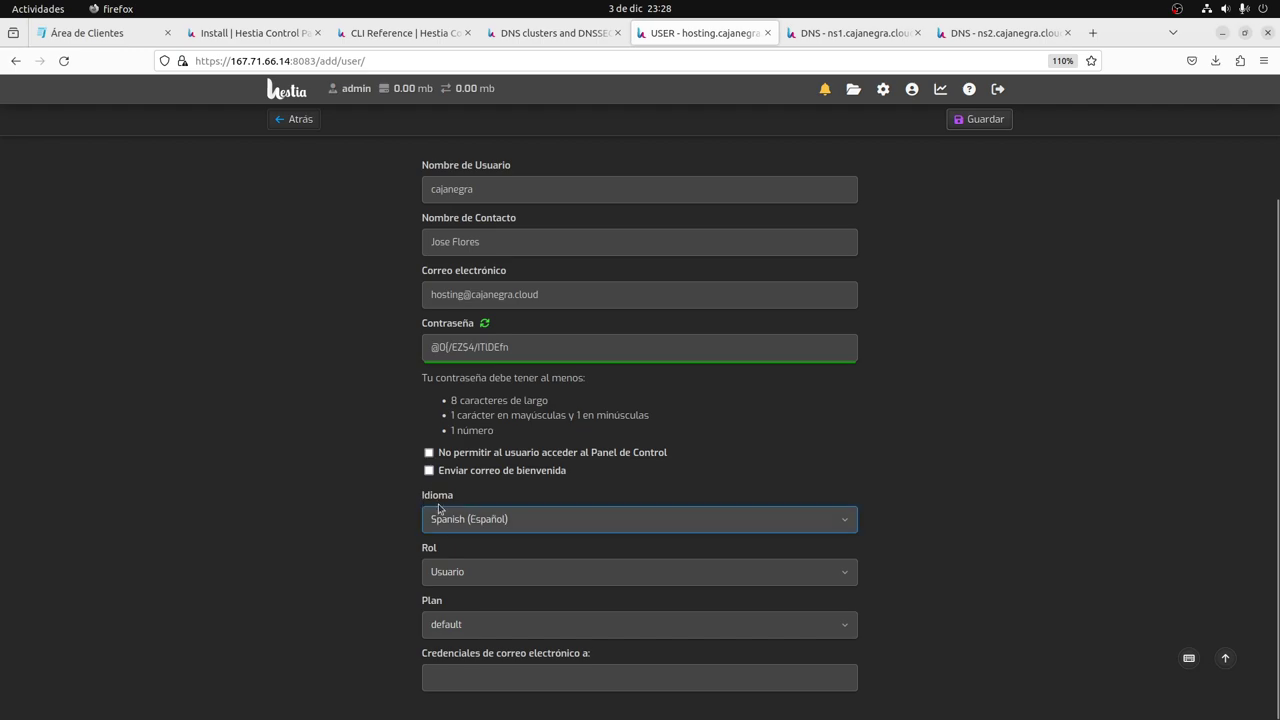
pyautogui.press('Tab')
pyautogui.click(486, 579)
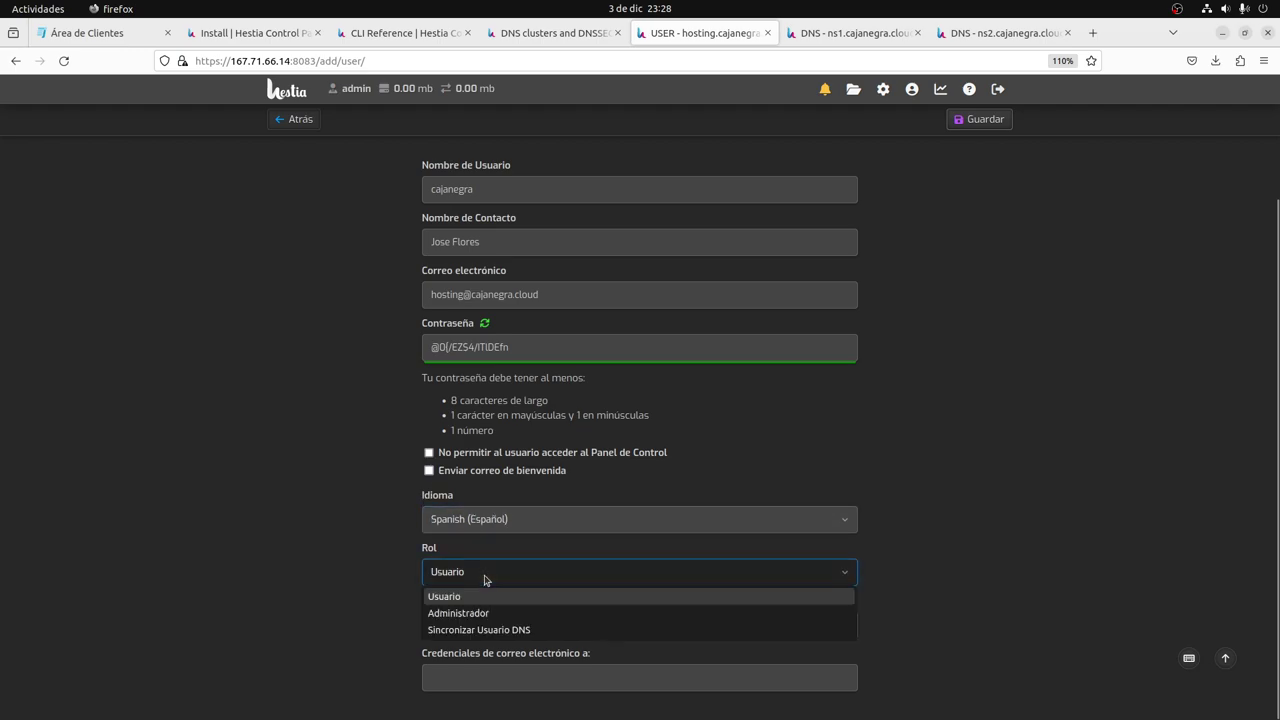
pyautogui.click(479, 578)
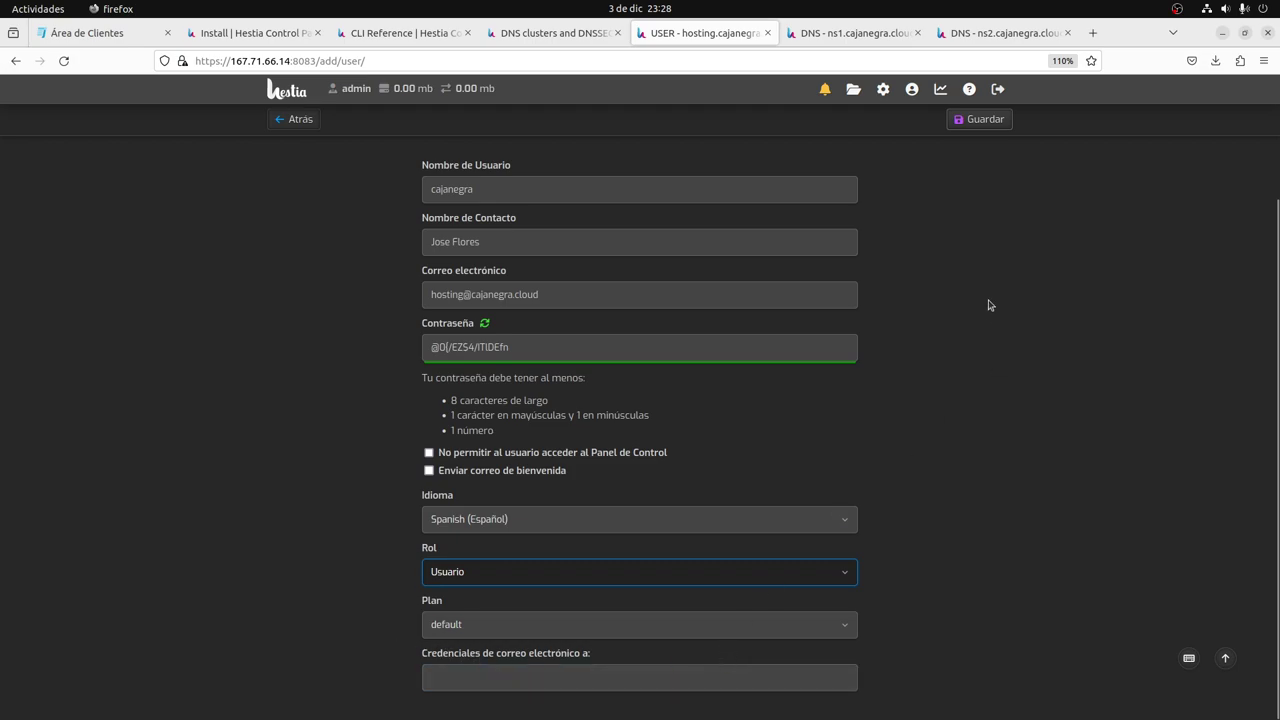
pyautogui.click(978, 120)
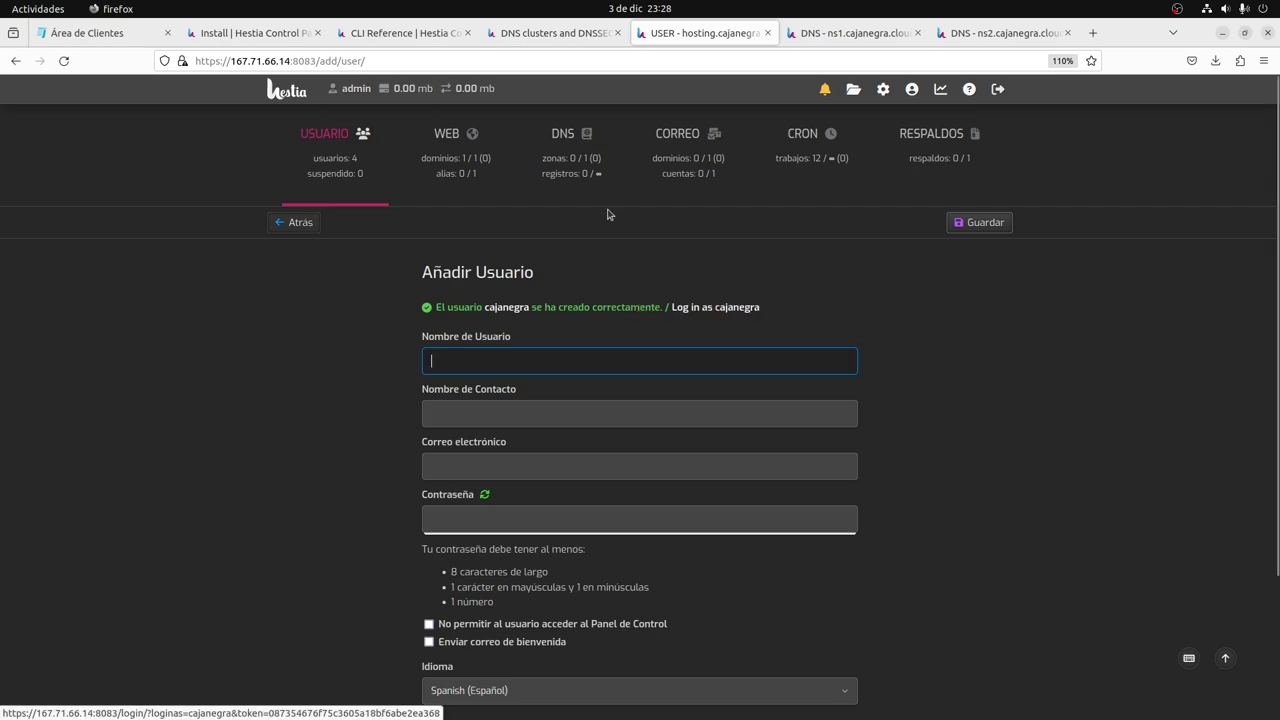
pyautogui.click(341, 166)
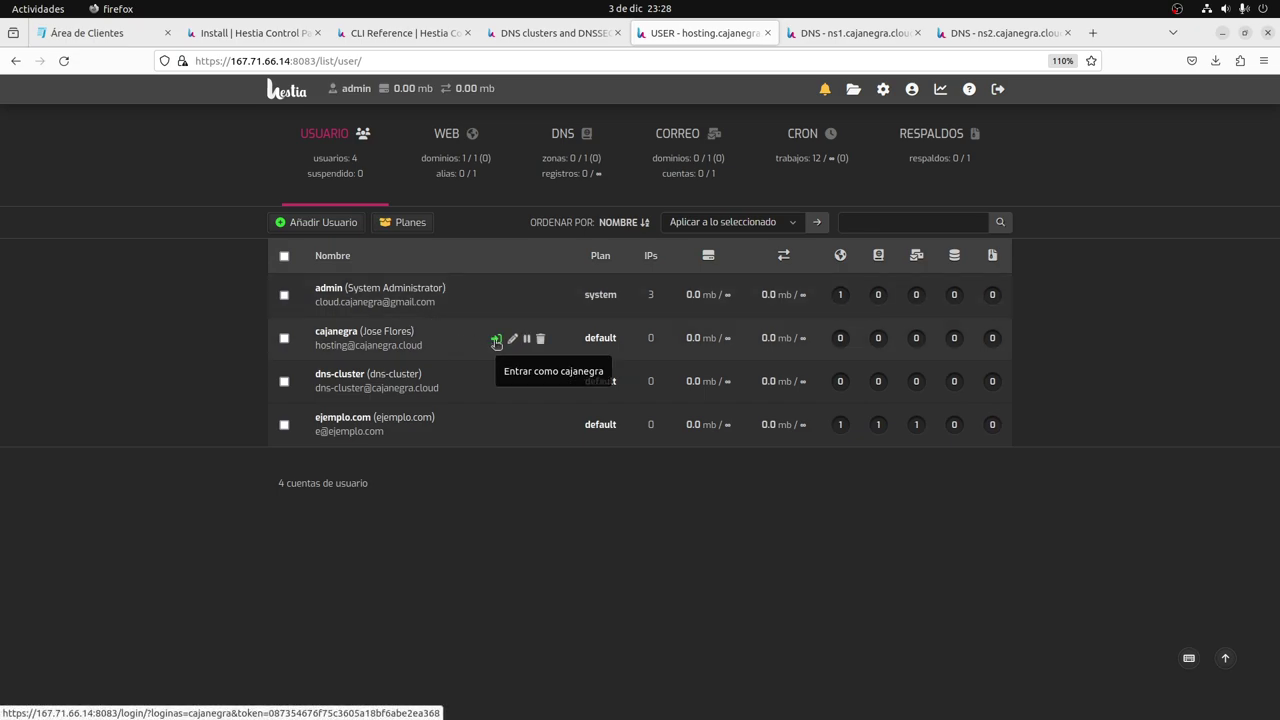
# As the cajanegra user, add web domain cajanegra.cloud on 167.71.66.14 with DNS and mail support.
pyautogui.click(496, 340)
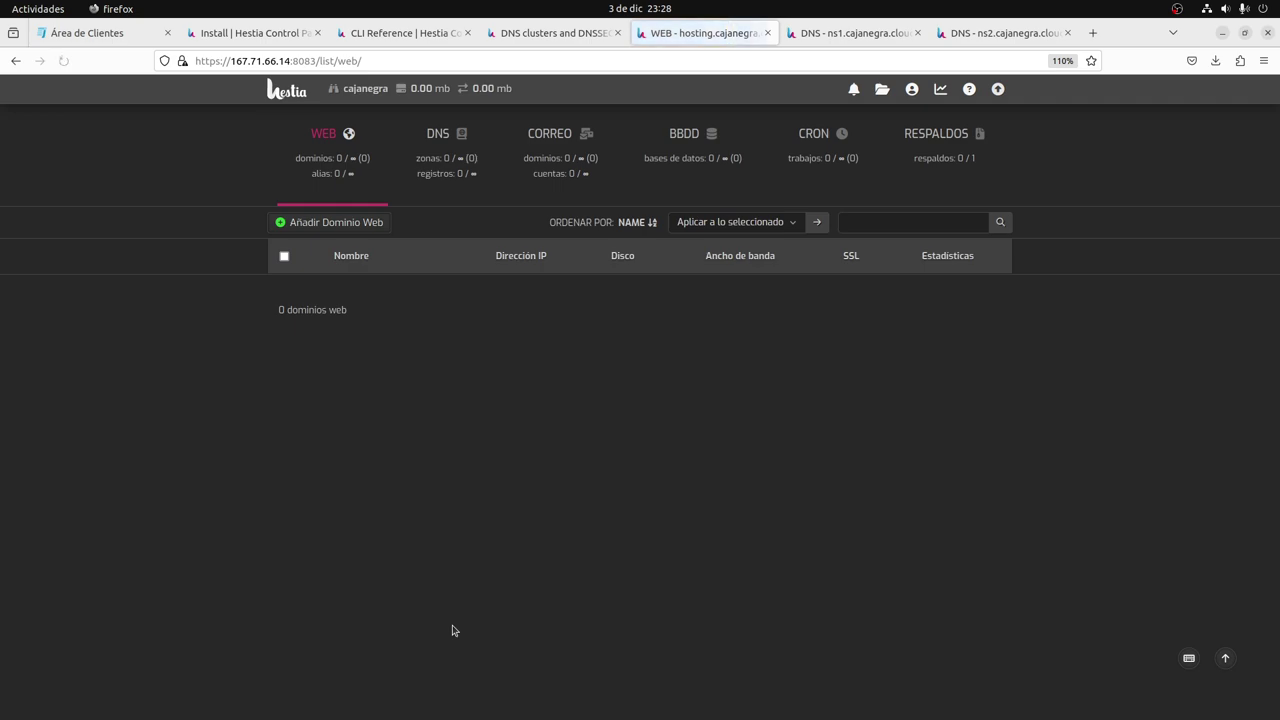
pyautogui.click(353, 224)
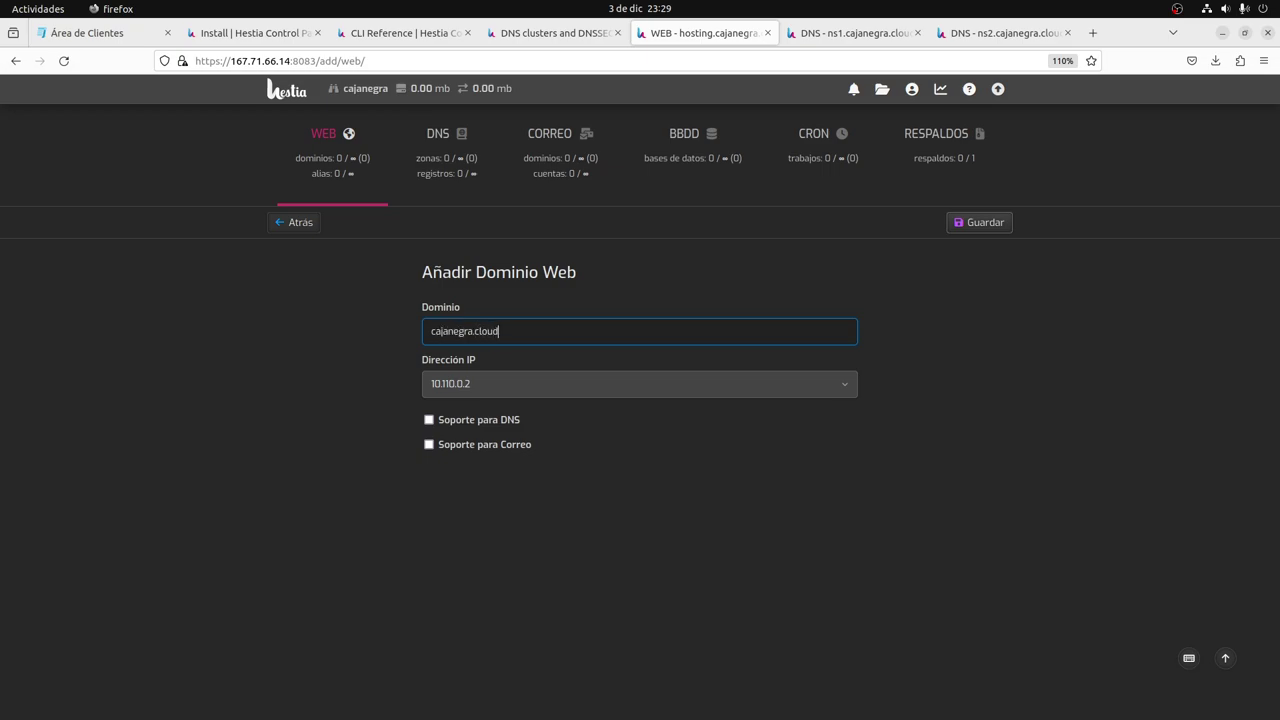
pyautogui.click(492, 388)
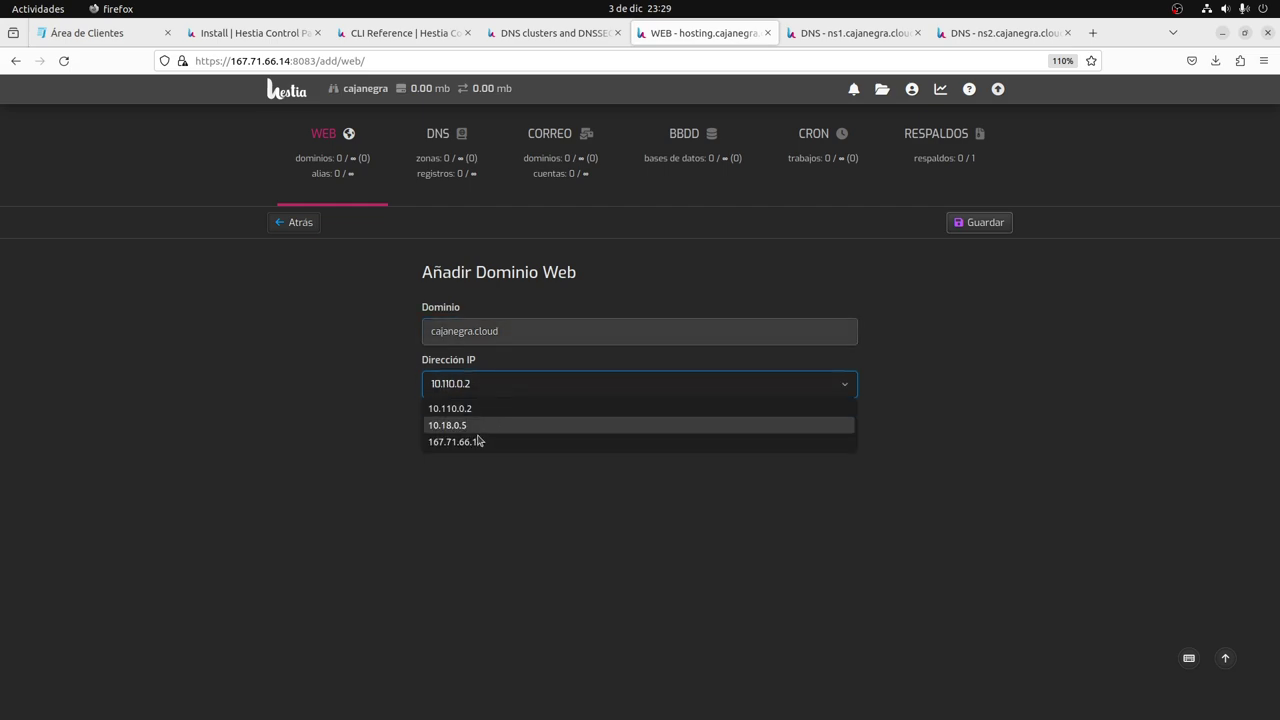
pyautogui.click(477, 442)
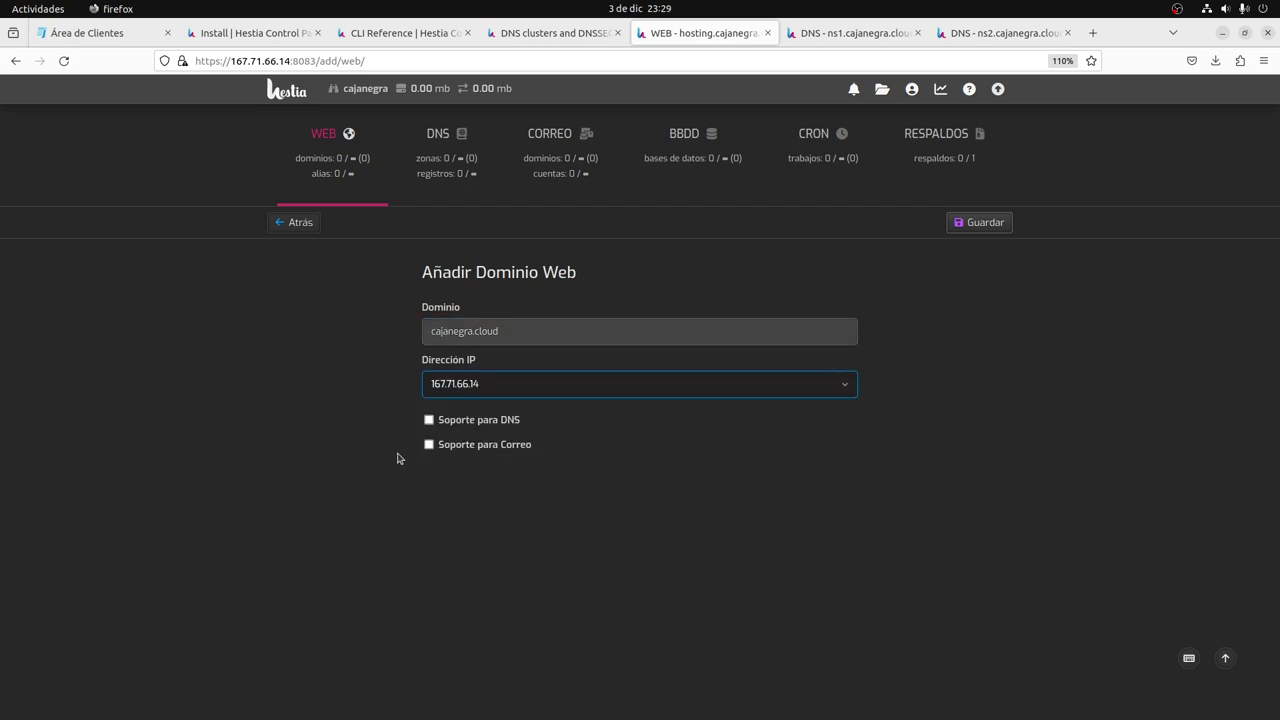
pyautogui.click(430, 421)
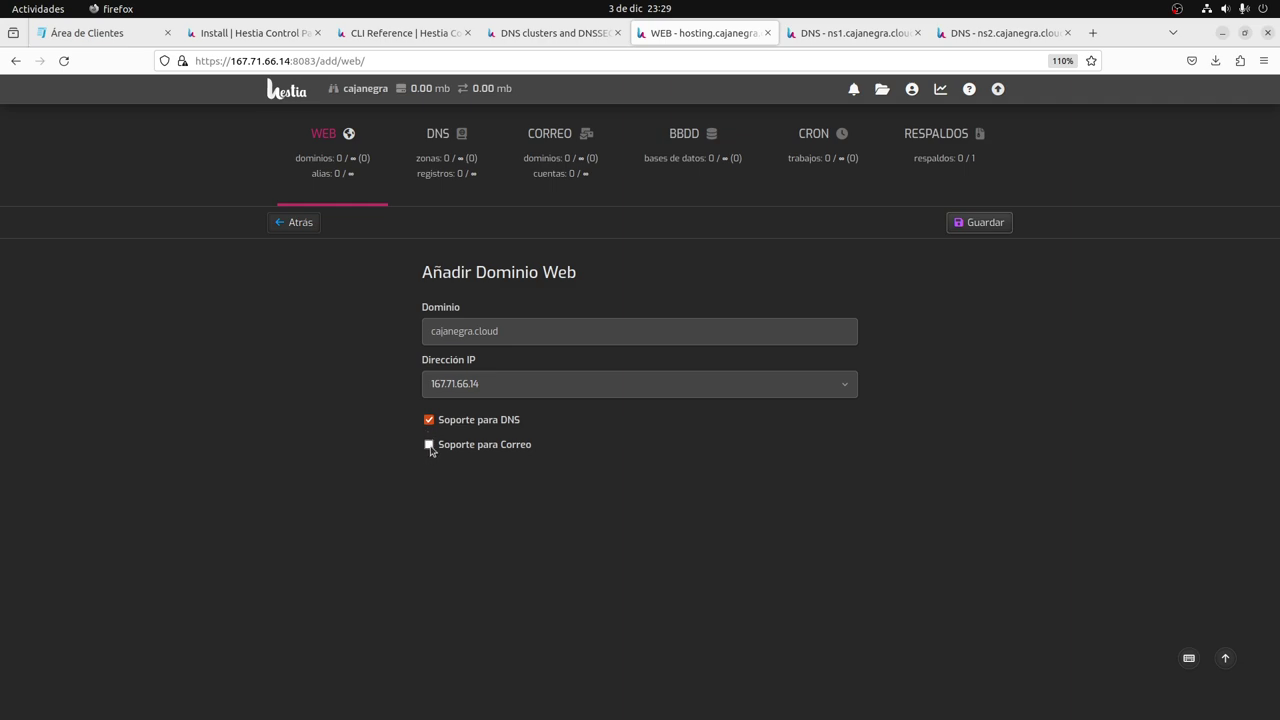
pyautogui.click(429, 444)
pyautogui.click(985, 227)
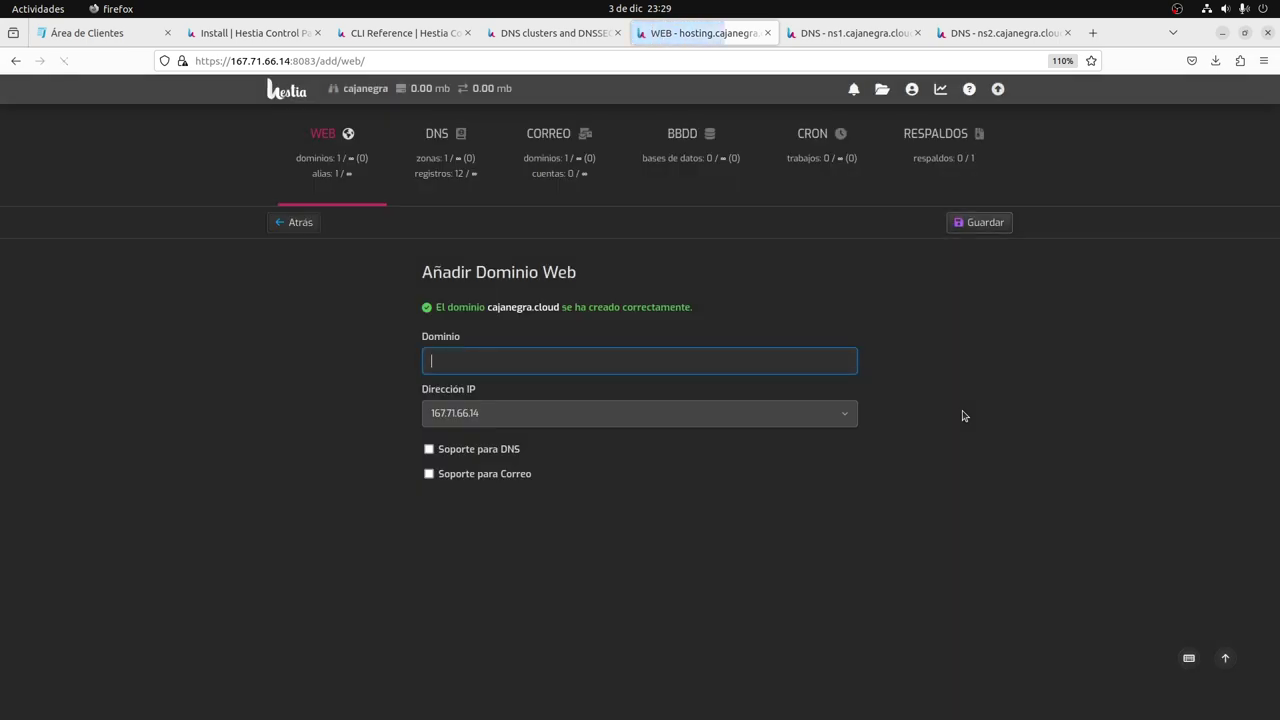
pyautogui.click(434, 171)
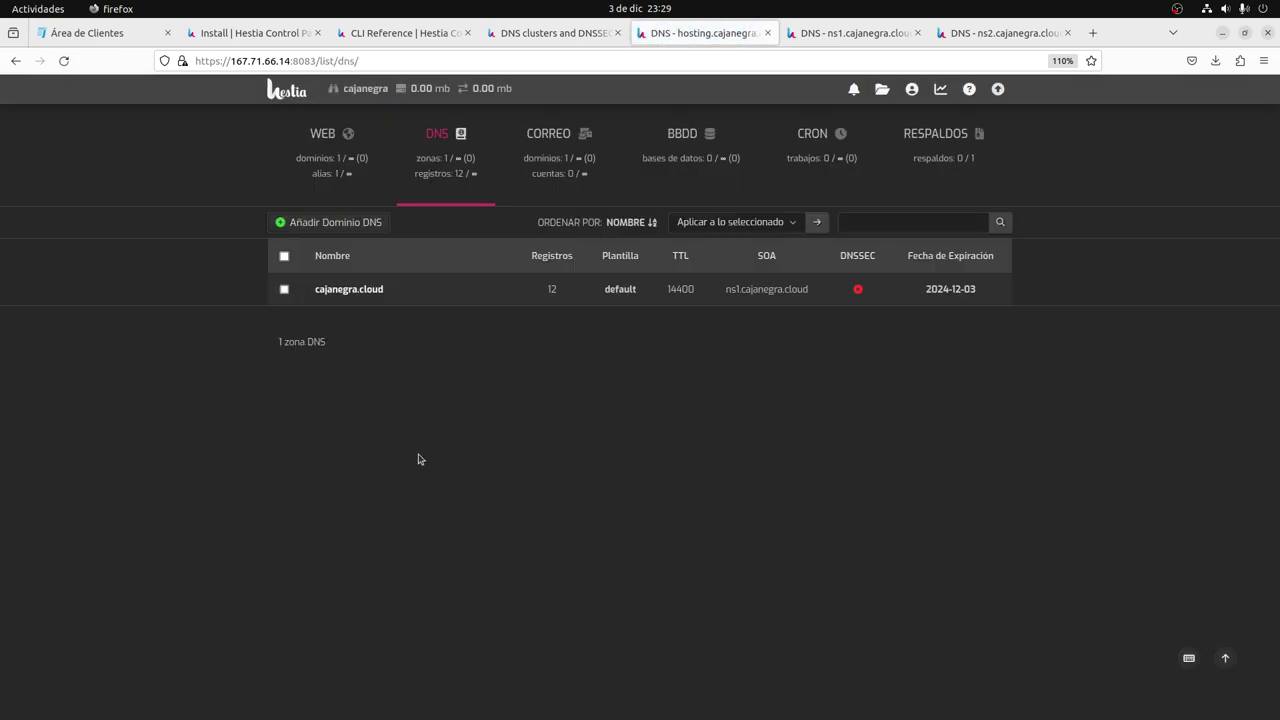
# View and scroll through the 12 DNS records of the cajanegra.cloud zone.
pyautogui.moveTo(553, 300)
pyautogui.click(454, 293)
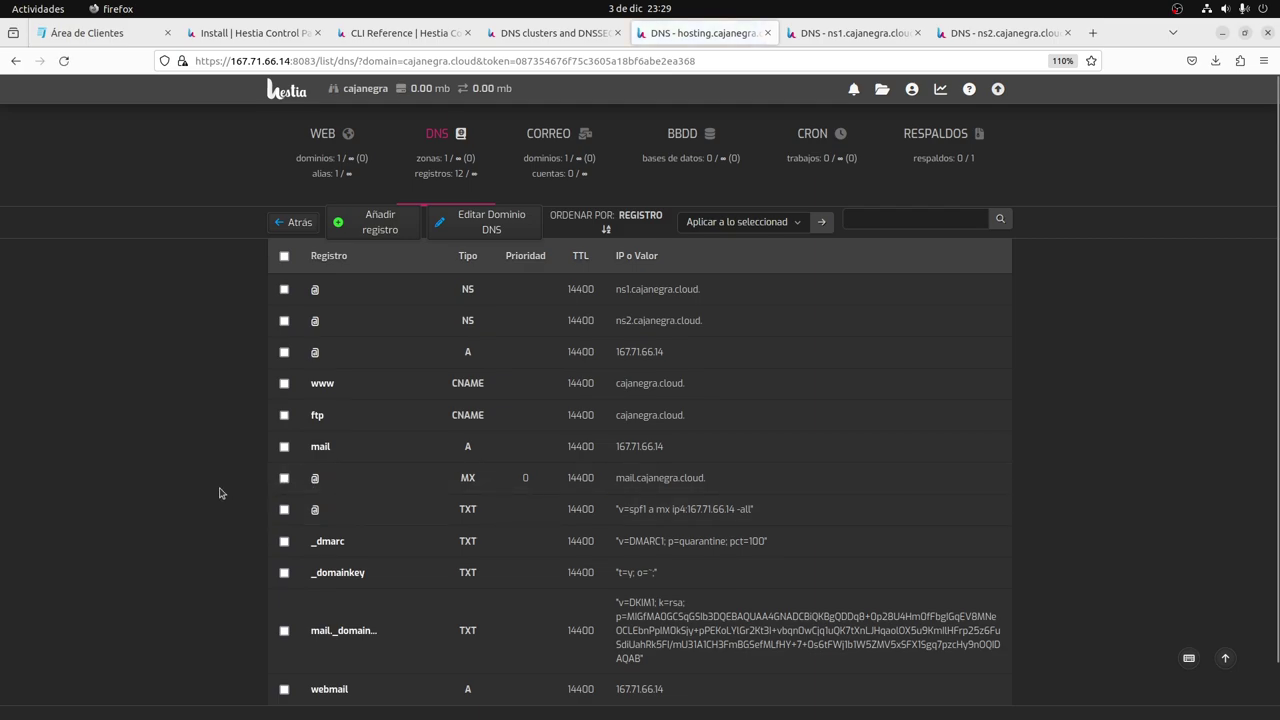
pyautogui.scroll(-1, 403, 600)
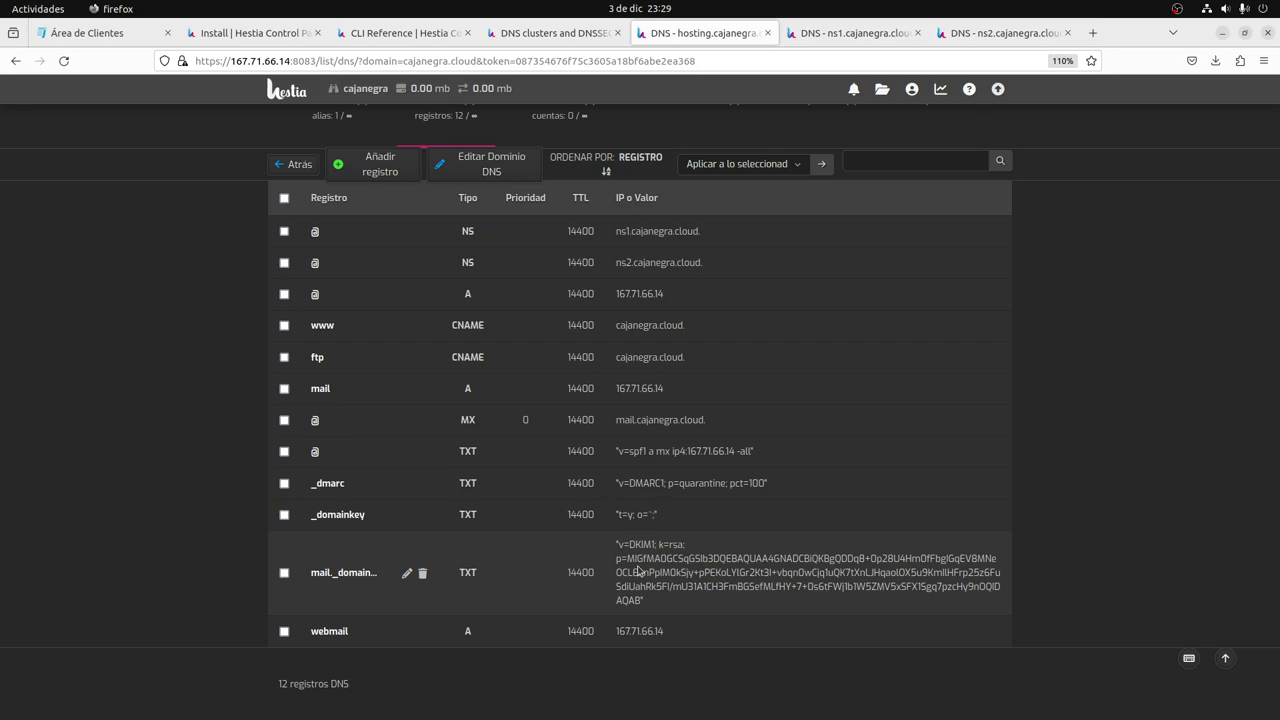
pyautogui.scroll(2, 563, 306)
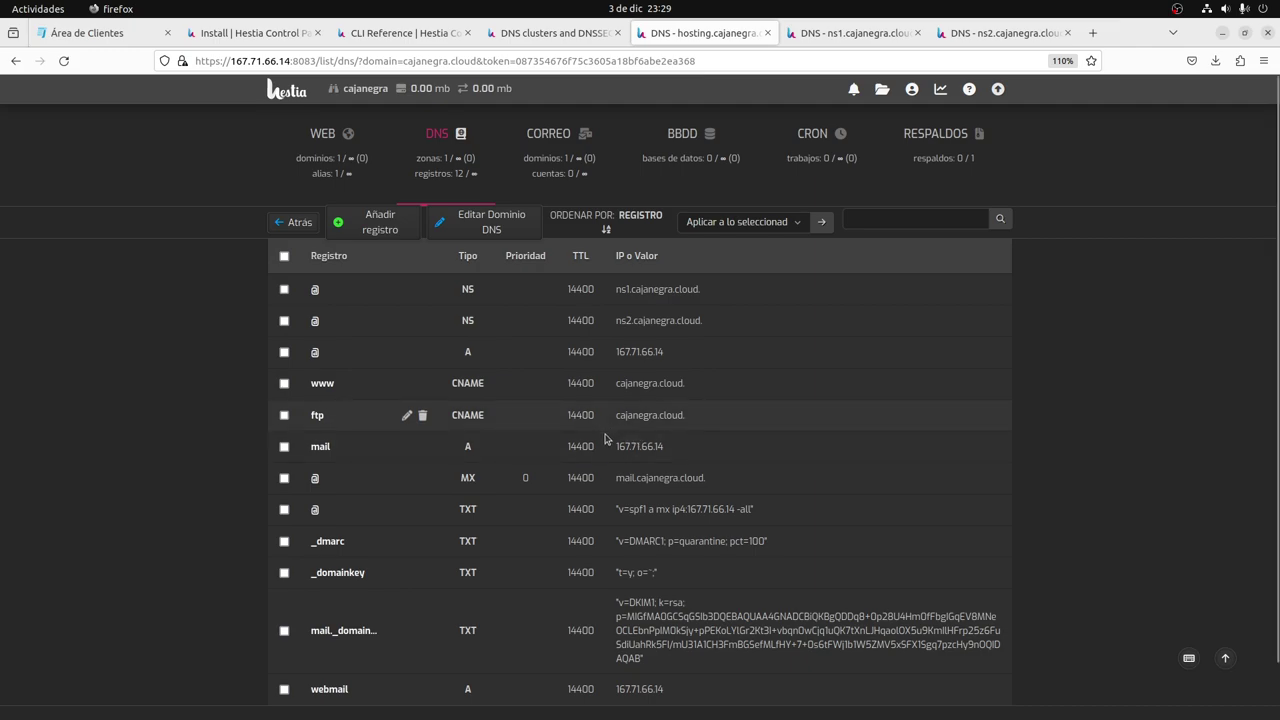
pyautogui.scroll(-1, 605, 442)
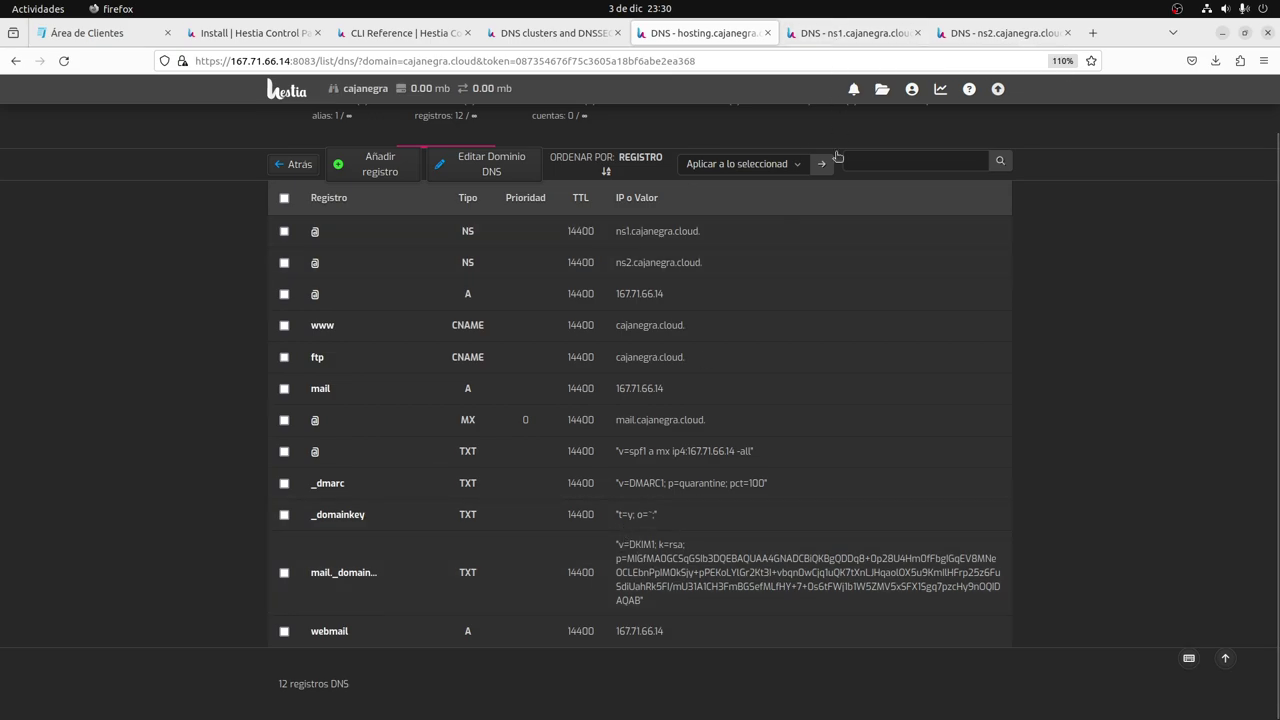
pyautogui.click(863, 36)
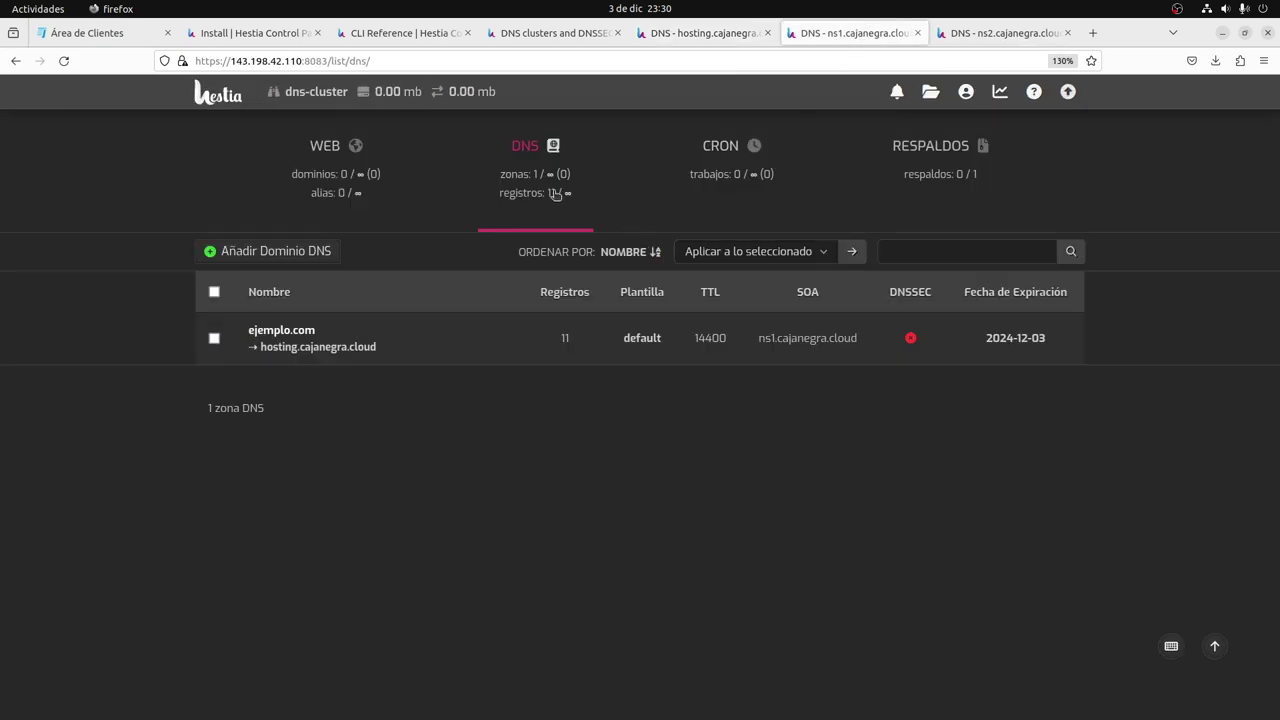
# Reload ns1 and ns2 to confirm cajanegra.cloud's 12-record zone, with TTL 14400, replicated.
pyautogui.press('F5')
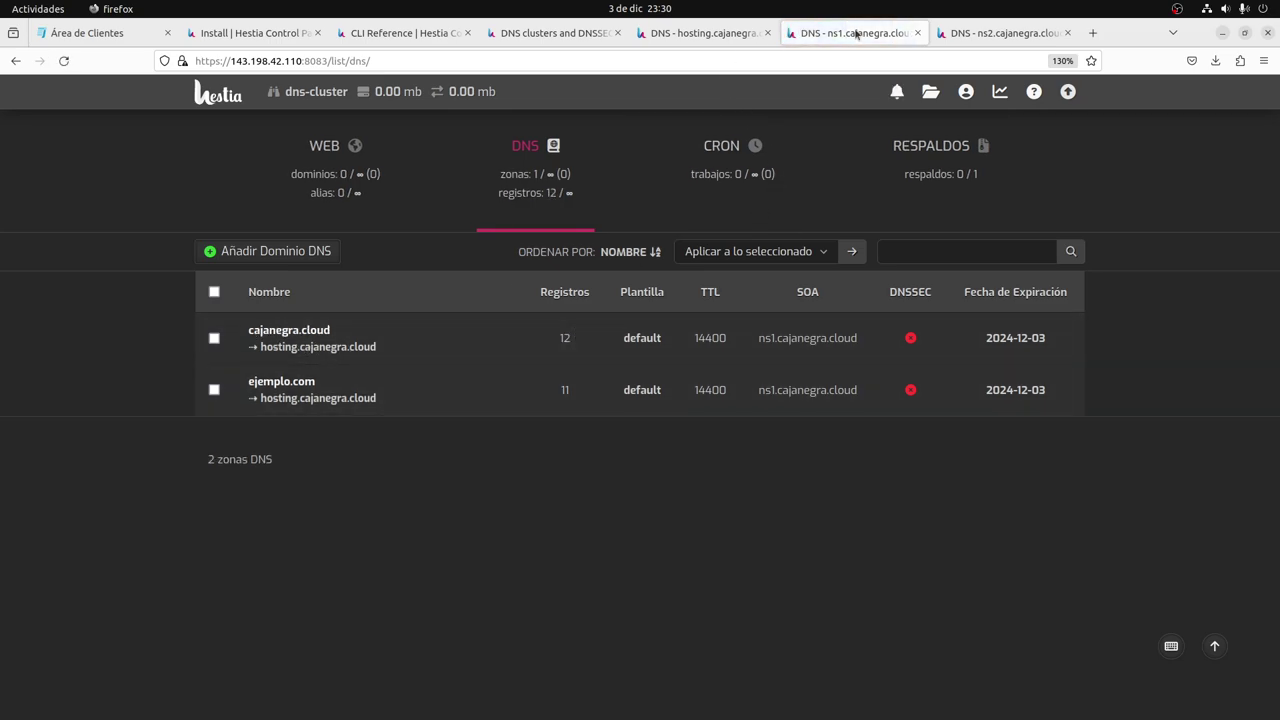
pyautogui.click(1000, 33)
pyautogui.click(537, 200)
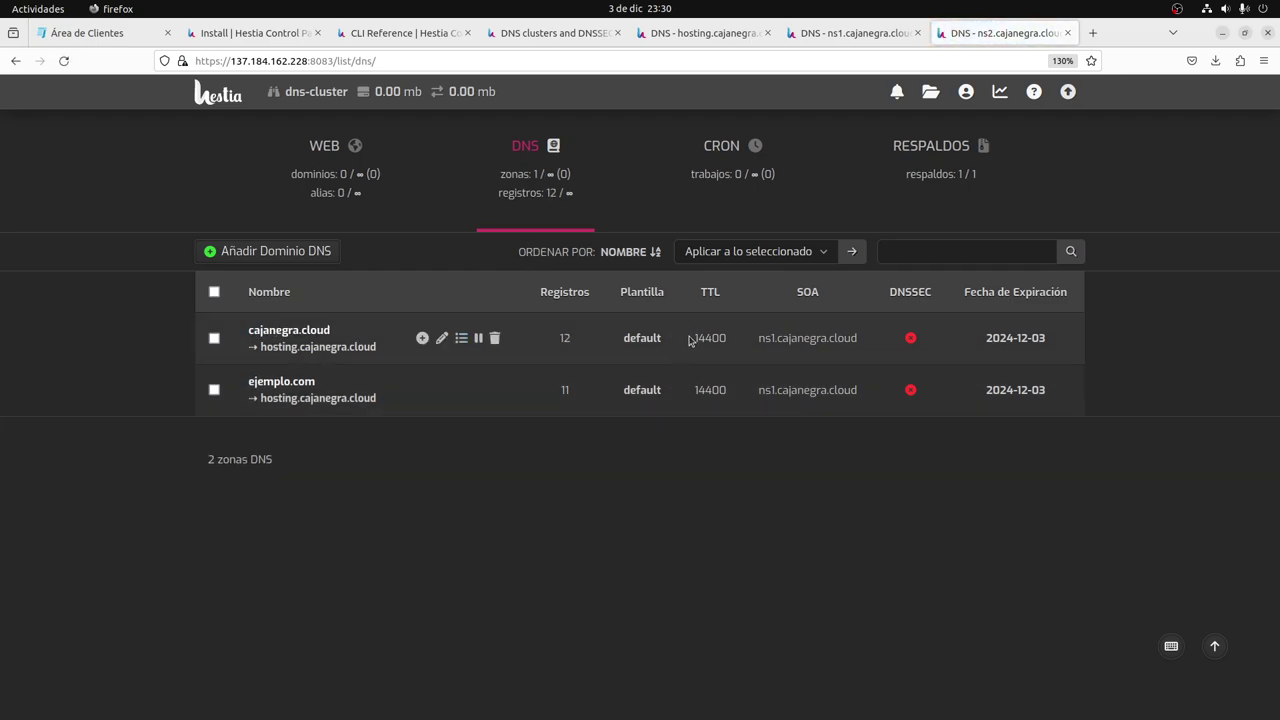
pyautogui.moveTo(694, 338); pyautogui.dragTo(724, 338)
# In Calculator, divide 14400 by 60 twice to get 240 minutes and 4 hours.
pyautogui.press('super')
pyautogui.write('calc')
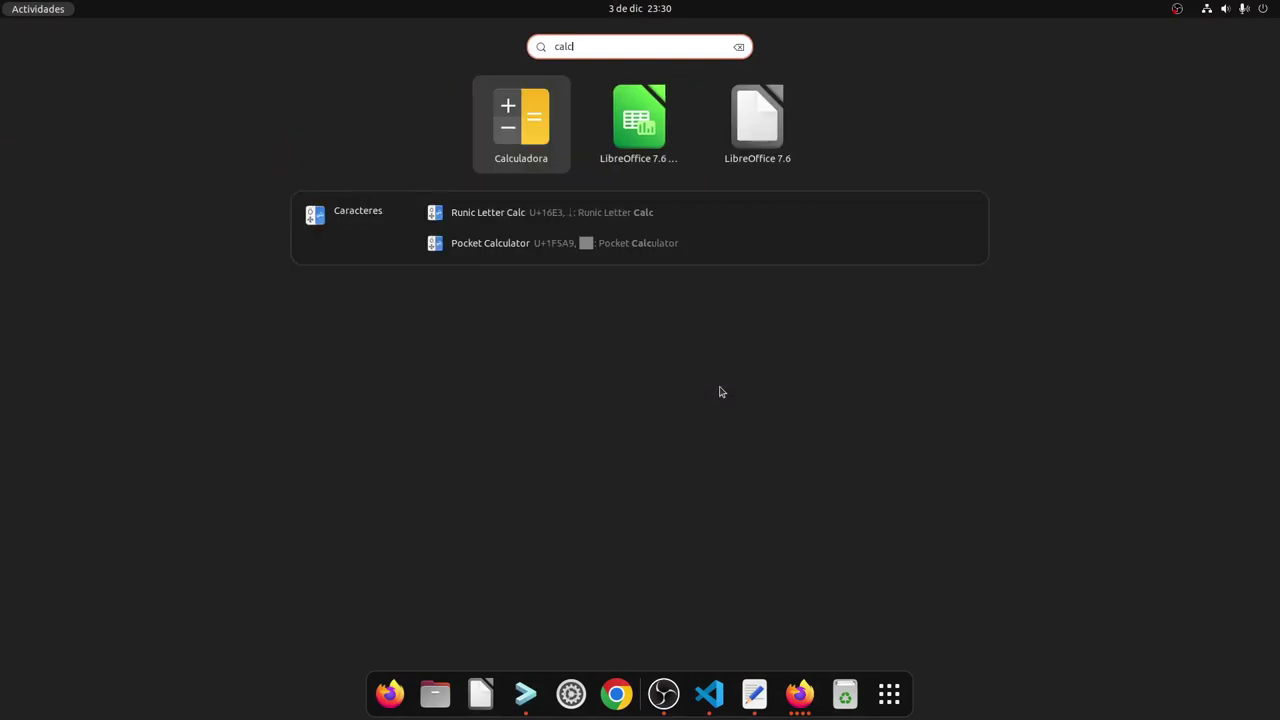
pyautogui.press('Return')
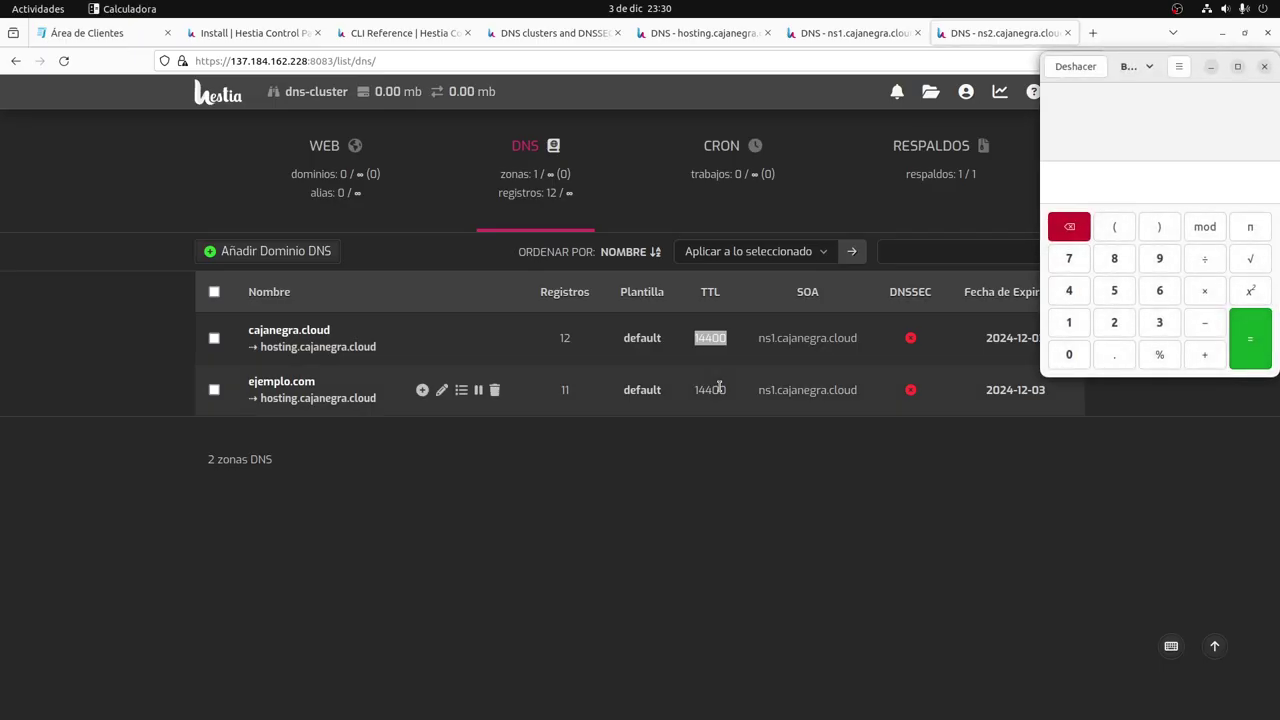
pyautogui.write('14400')
pyautogui.write('/60')
pyautogui.press('Return')
pyautogui.write('/')
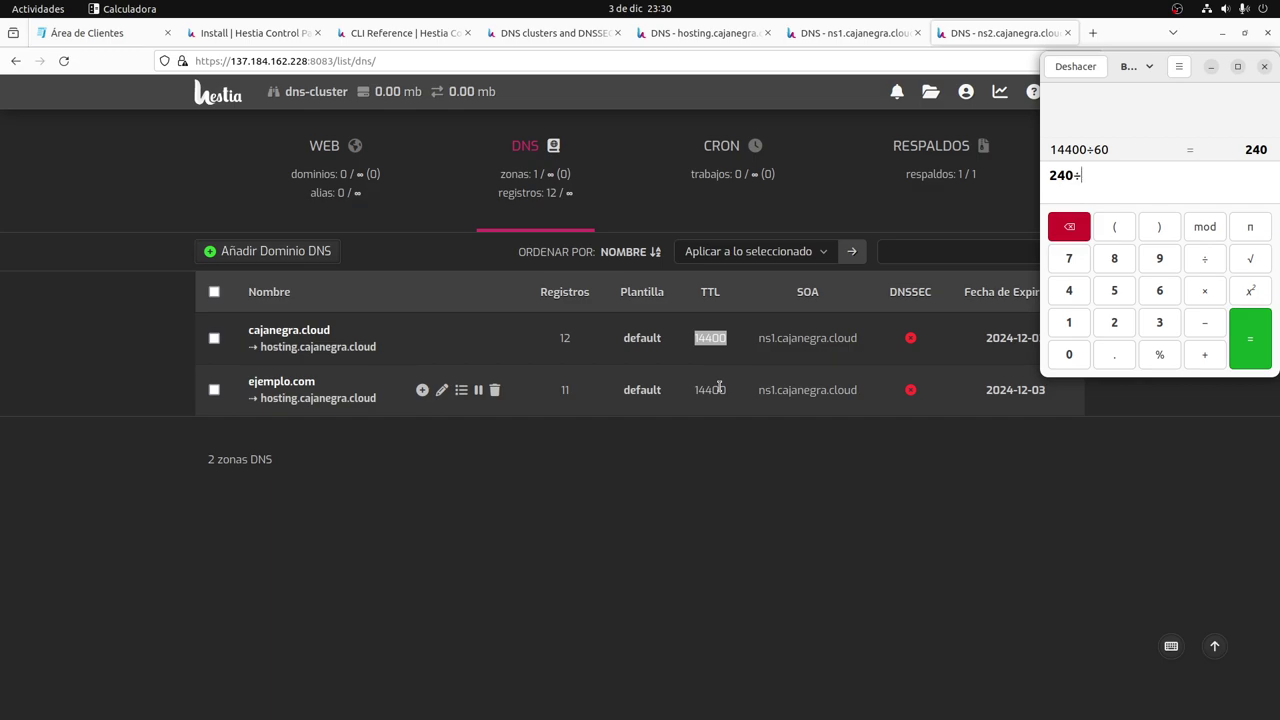
pyautogui.write('60')
pyautogui.press('Return')
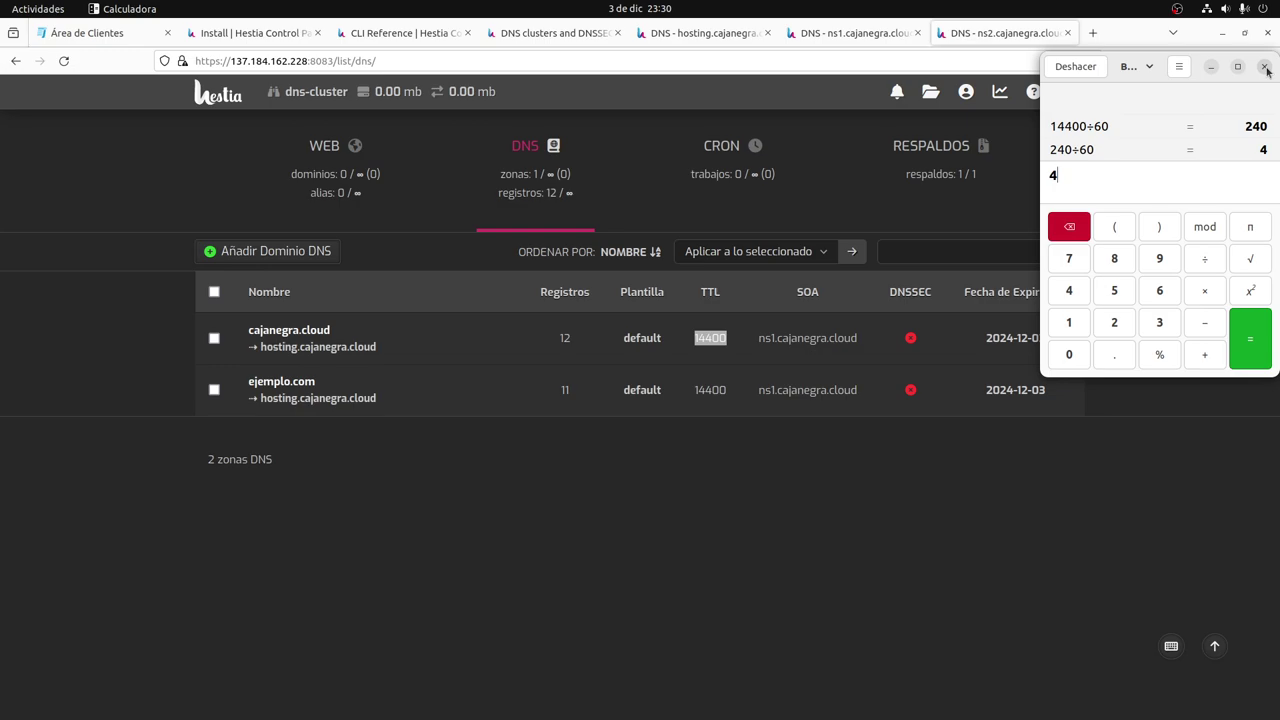
# Close the Calculator and review cajanegra.cloud's replicated DNS records on ns2.
pyautogui.click(1265, 67)
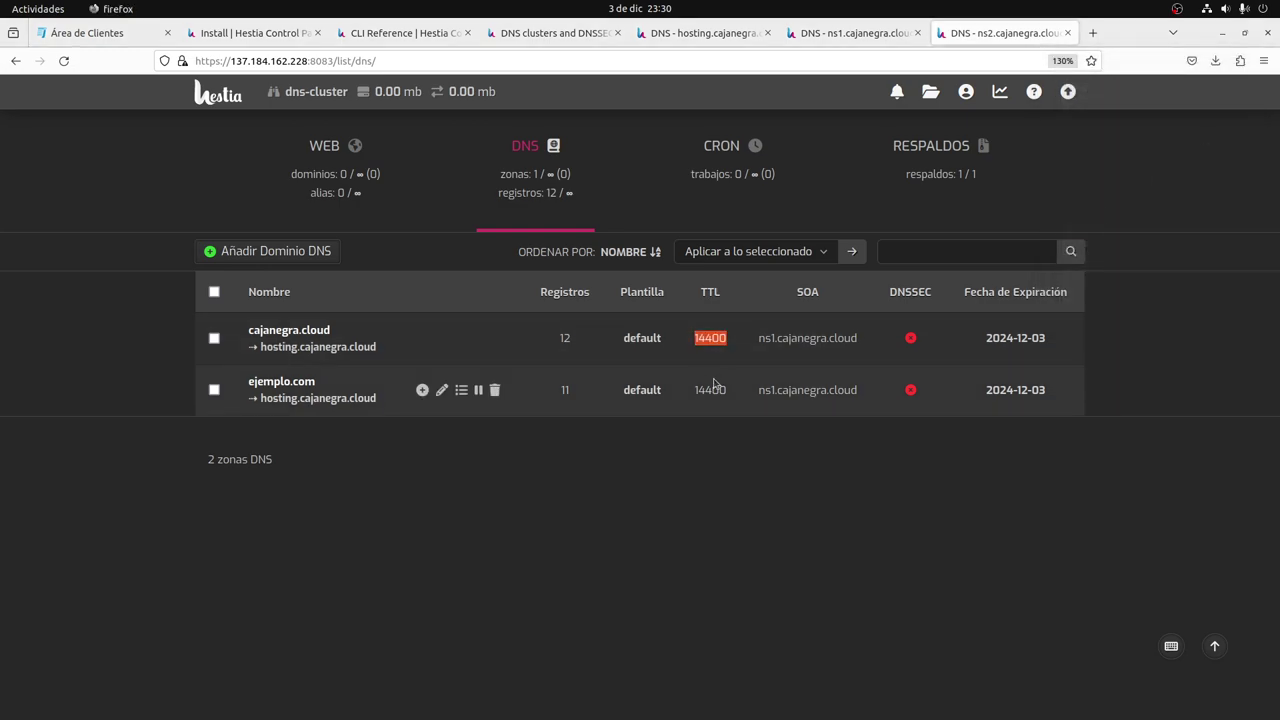
pyautogui.click(293, 333)
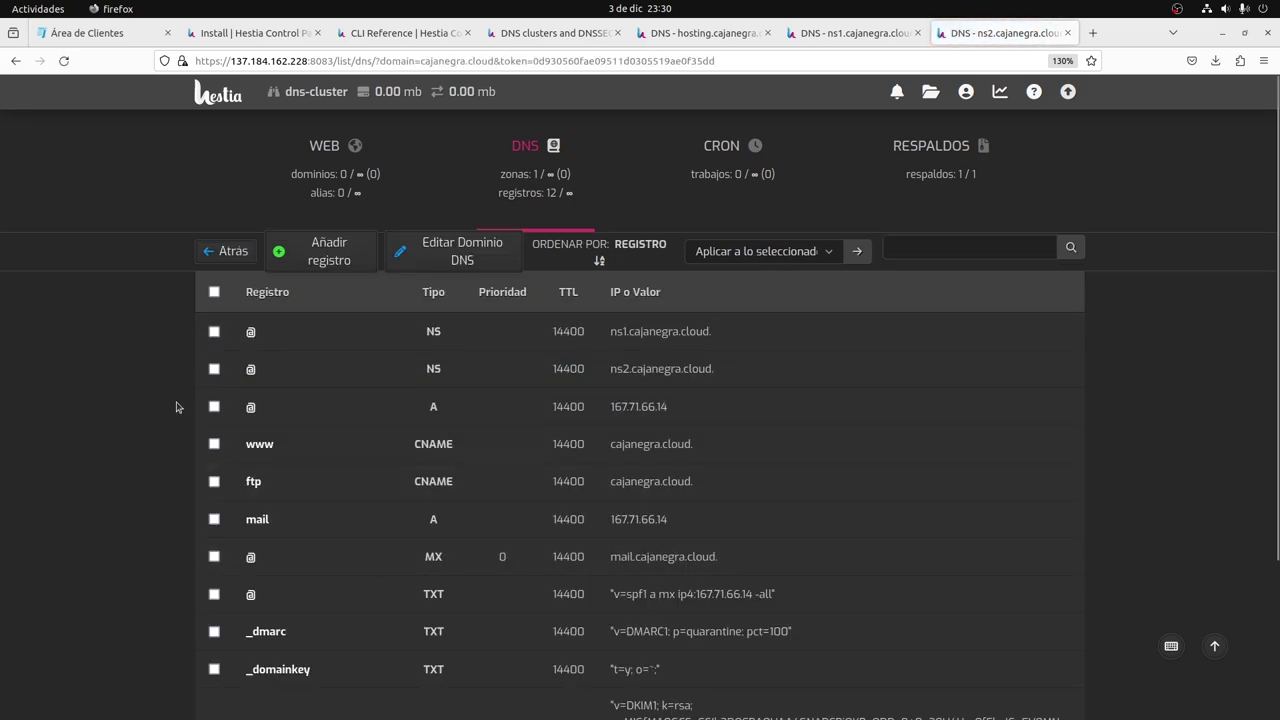
pyautogui.scroll(-3, 370, 340)
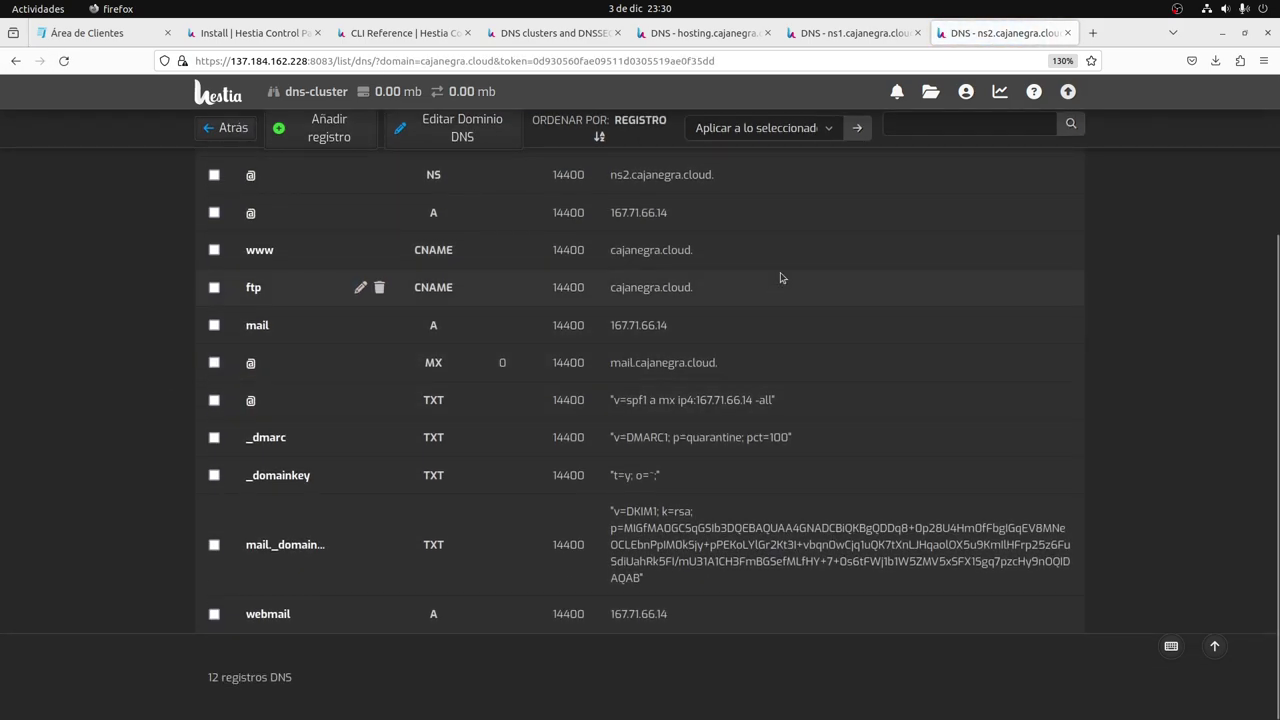
pyautogui.scroll(2, 781, 278)
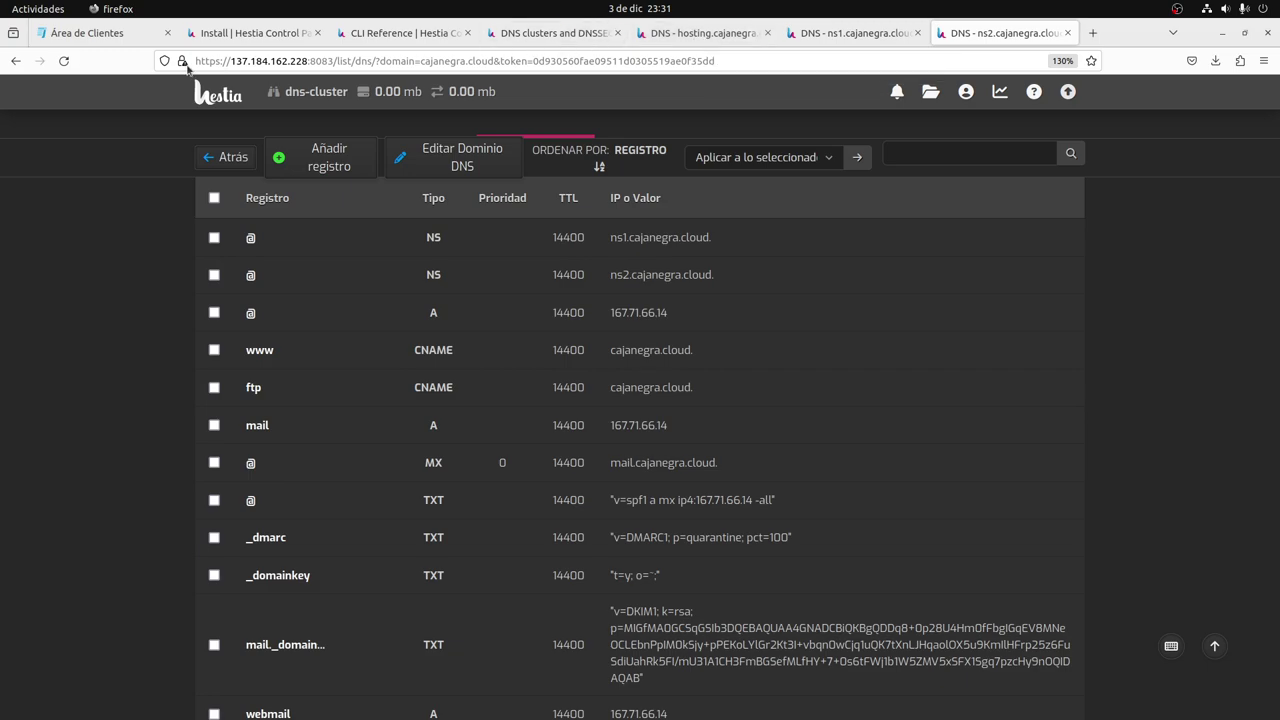
pyautogui.click(98, 33)
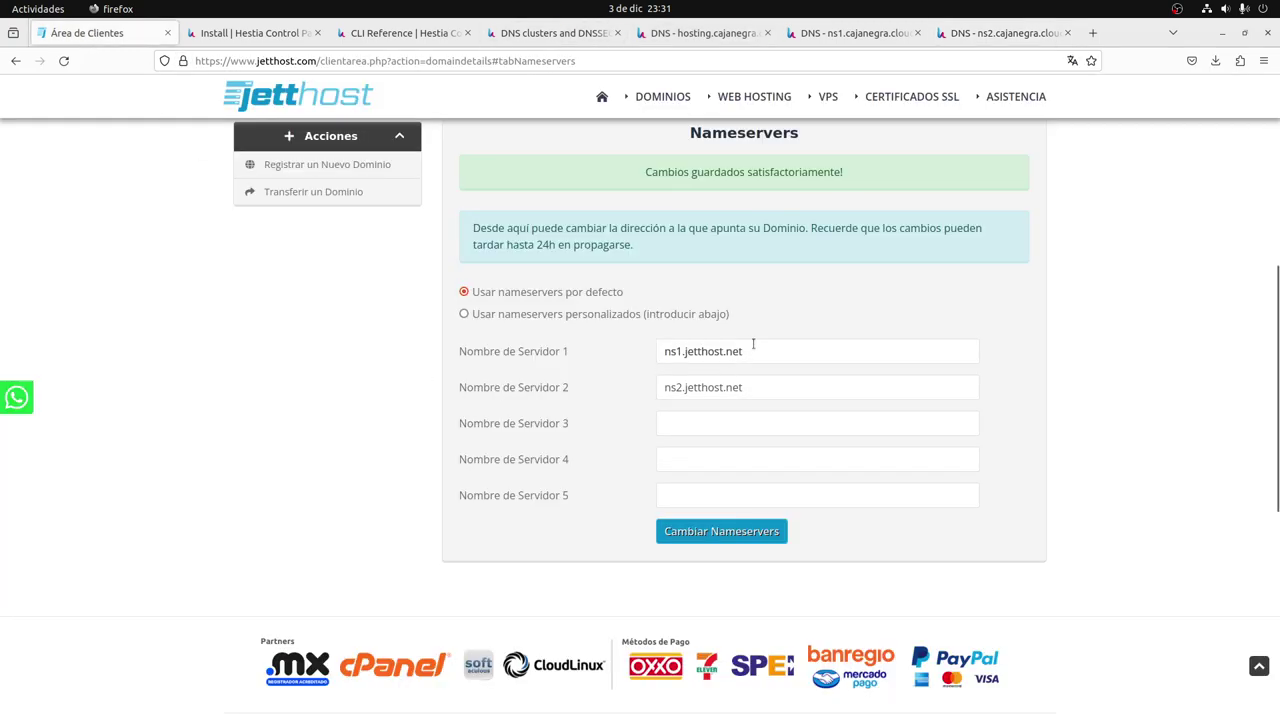
# Check the registrar still lists ns1.jetthost.net, then return to cajanegra.cloud's hosting DNS records.
pyautogui.moveTo(753, 344); pyautogui.dragTo(633, 350)
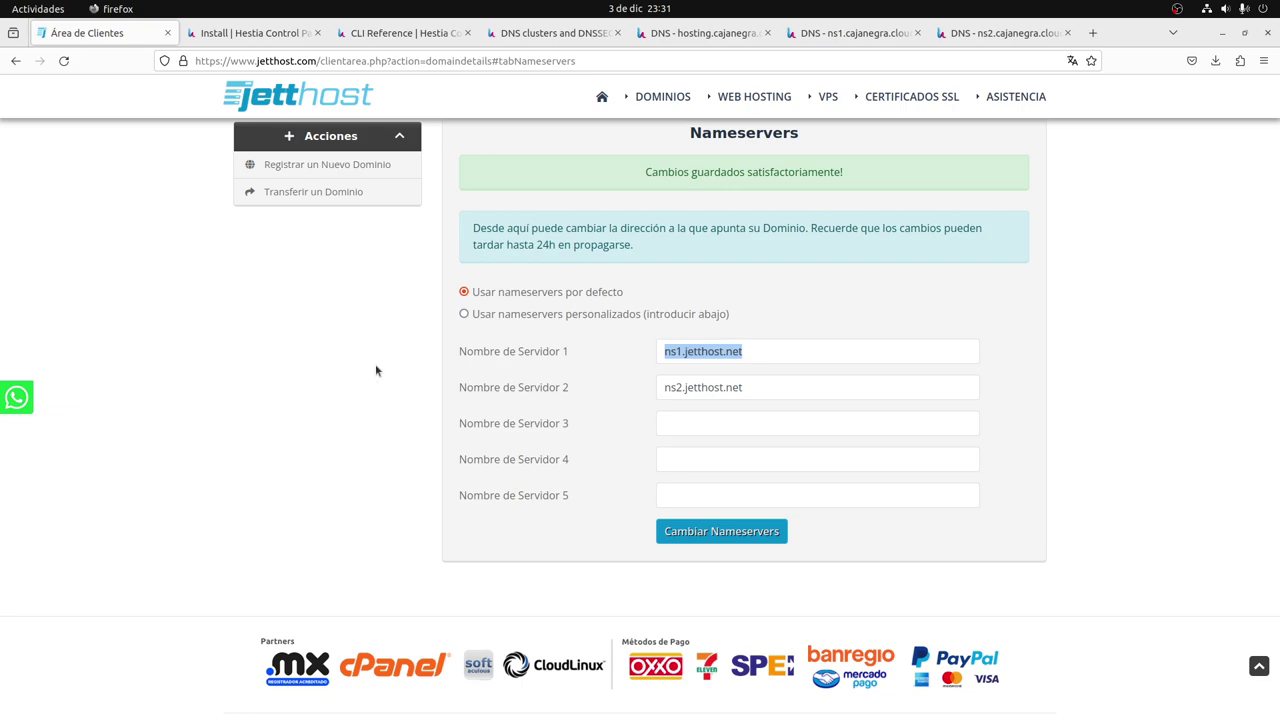
pyautogui.click(710, 35)
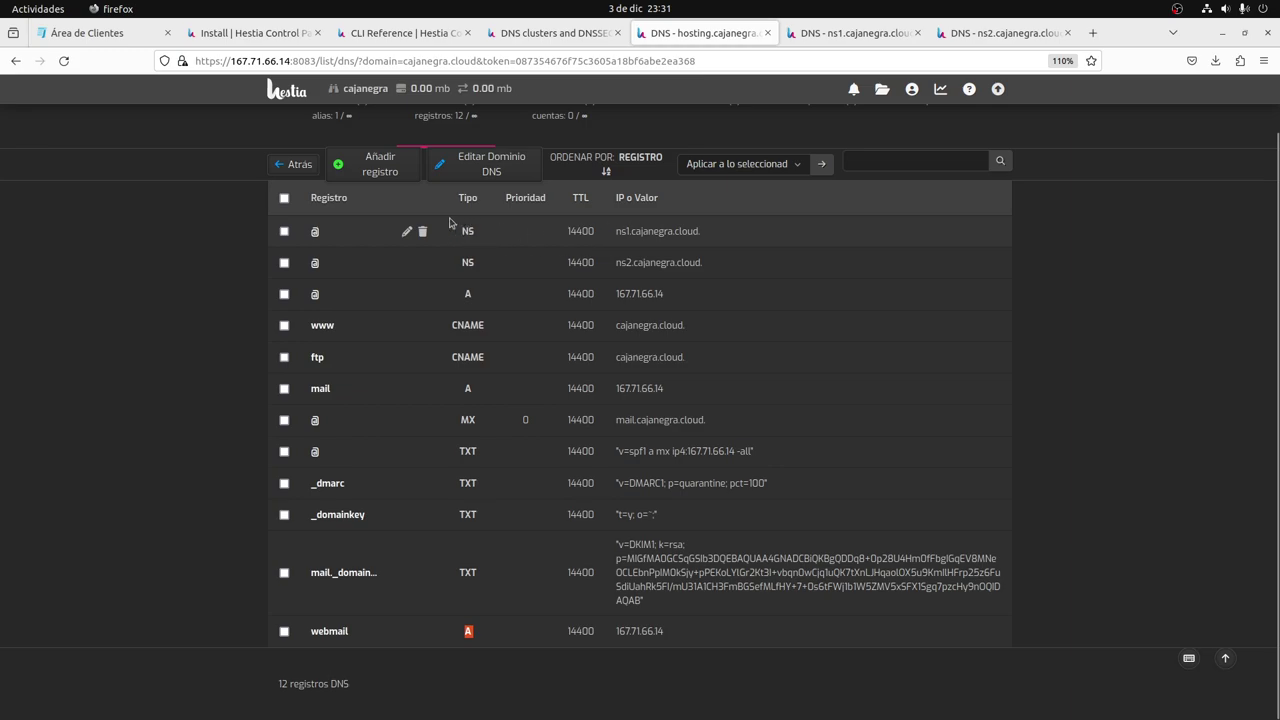
# Start a new A record on cajanegra.cloud with value 143.198.42.110 copied from the notes.
pyautogui.click(375, 168)
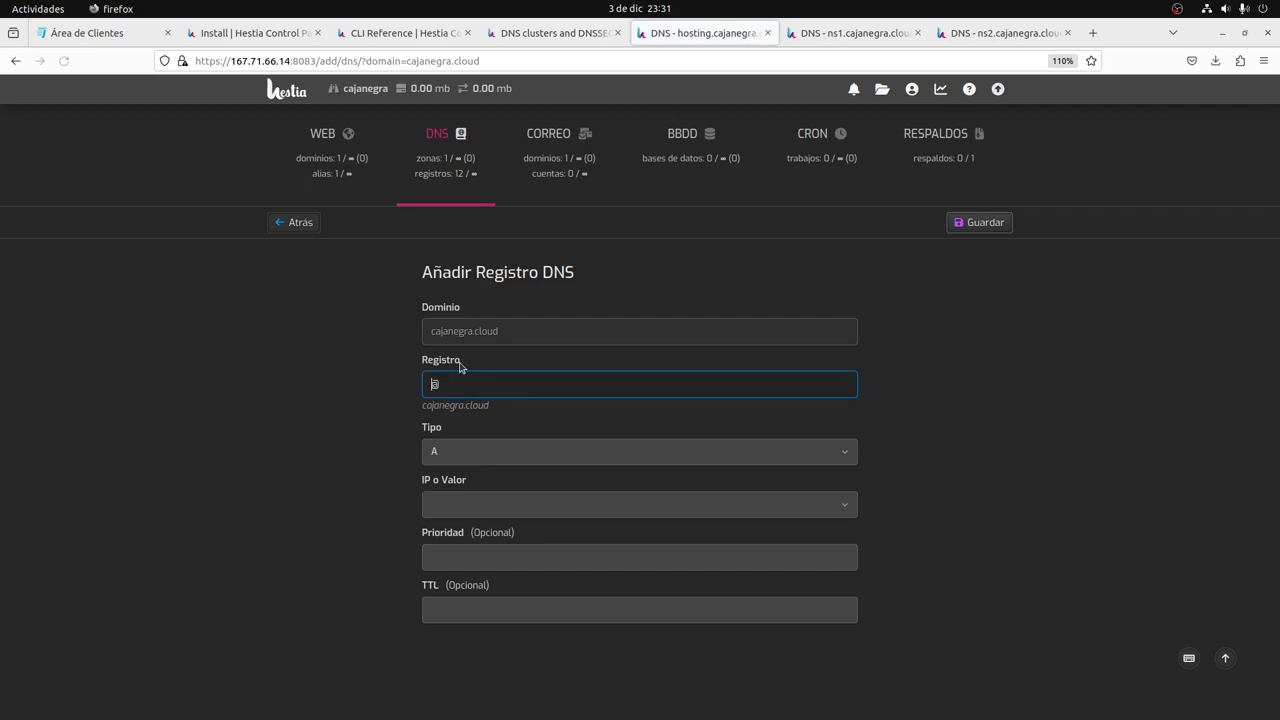
pyautogui.click(452, 463)
pyautogui.click(457, 478)
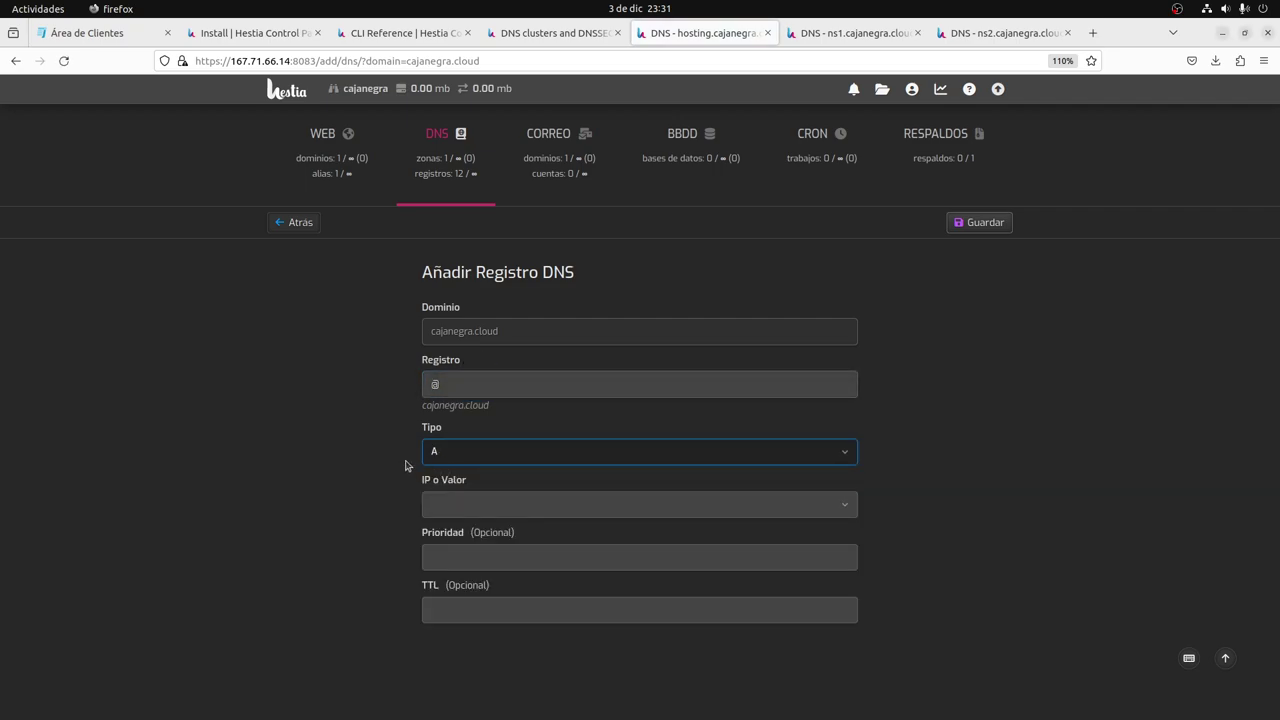
pyautogui.click(468, 498)
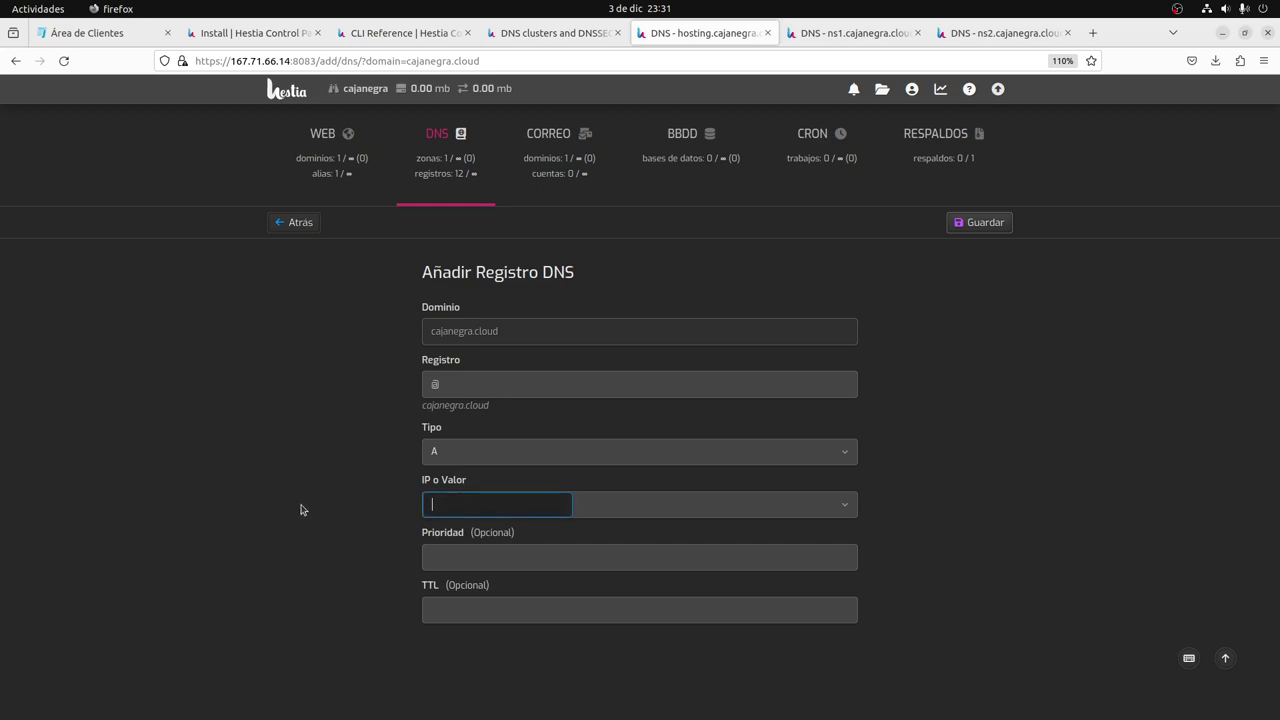
pyautogui.hotkey('alt', 'Tab')
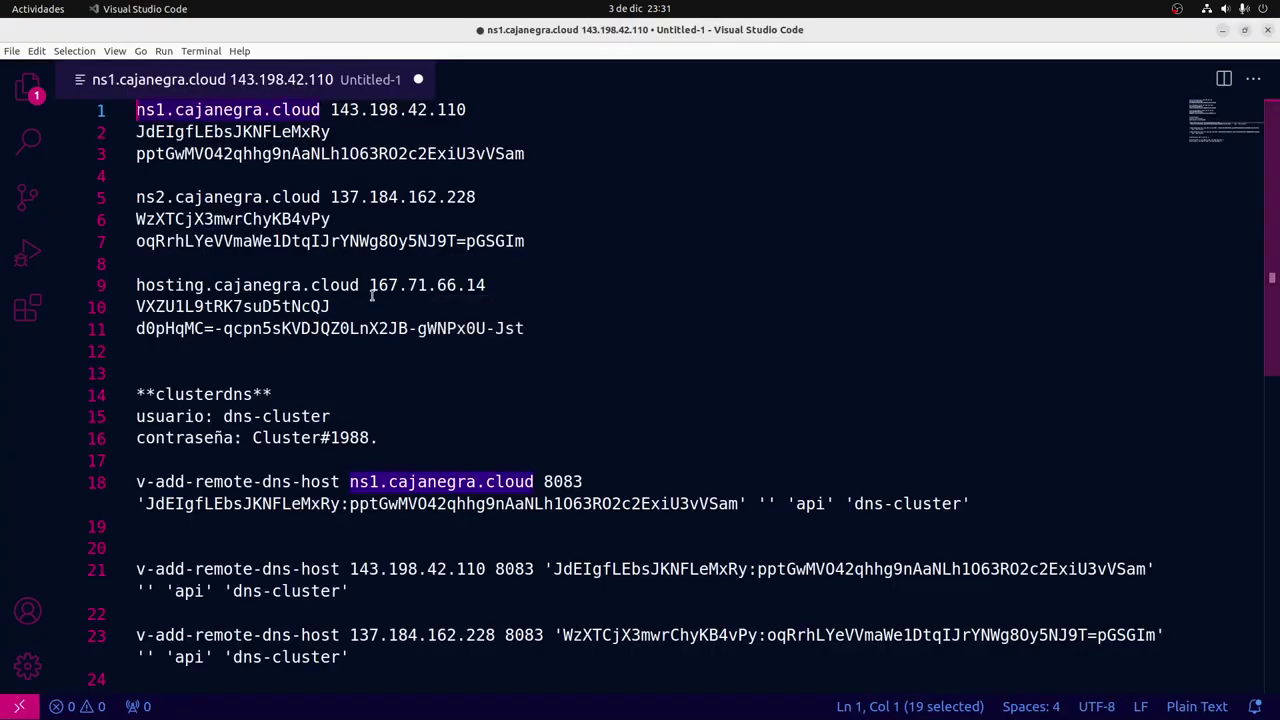
pyautogui.click(326, 115)
pyautogui.hotkey('ctrl', 'shift', 'Right')
pyautogui.hotkey('ctrl', 'shift', 'Right')
pyautogui.hotkey('ctrl', 'shift', 'Right')
pyautogui.hotkey('ctrl', 'shift', 'Right')
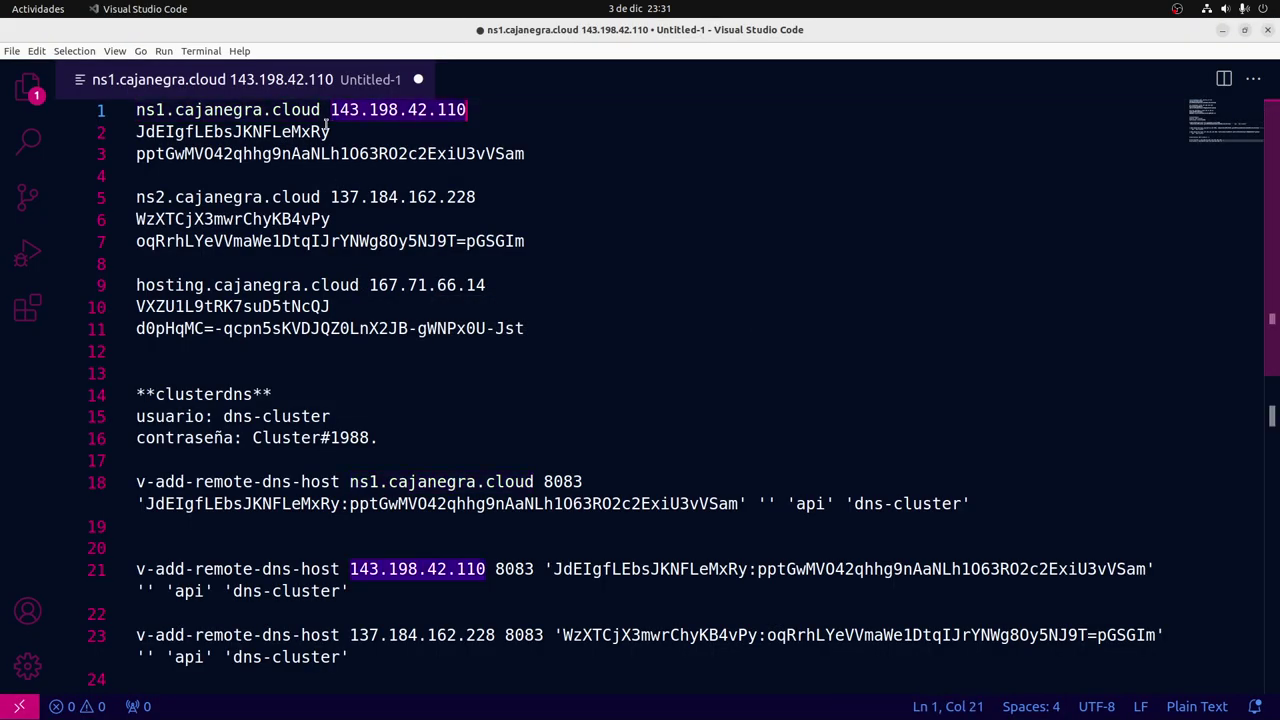
pyautogui.hotkey('ctrl', 'c')
pyautogui.hotkey('alt', 'Tab')
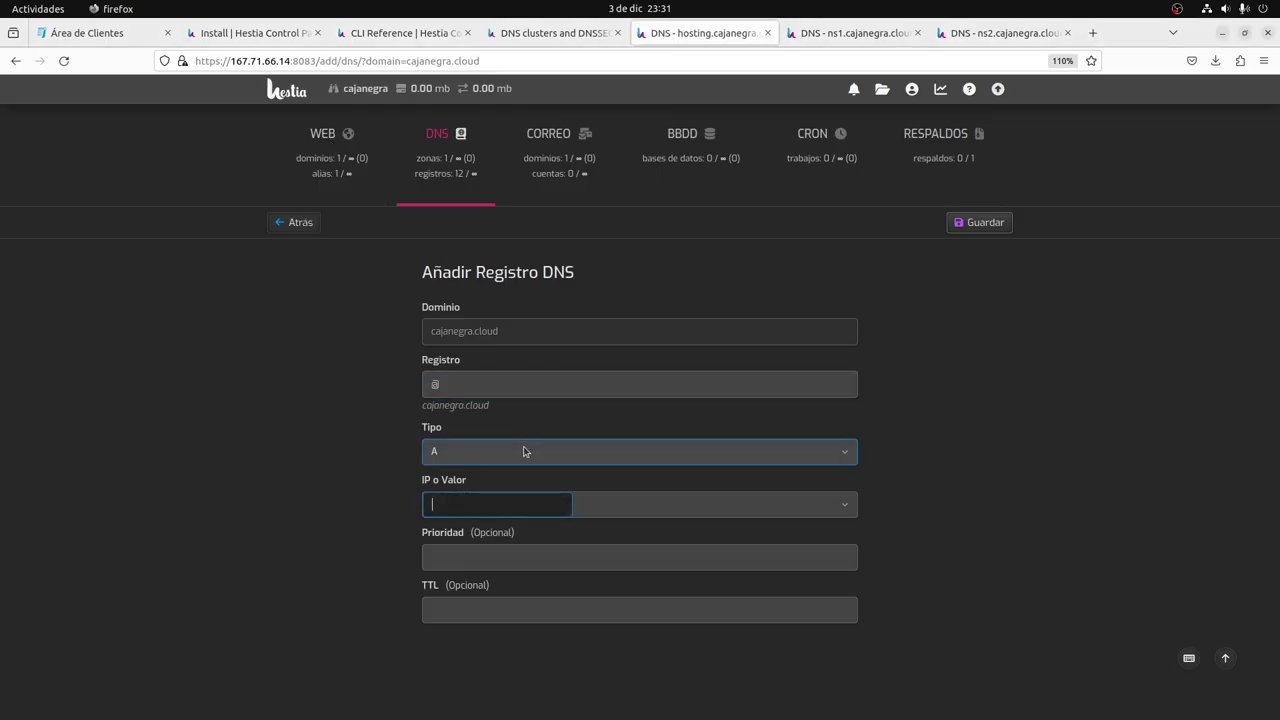
pyautogui.hotkey('ctrl', 'v')
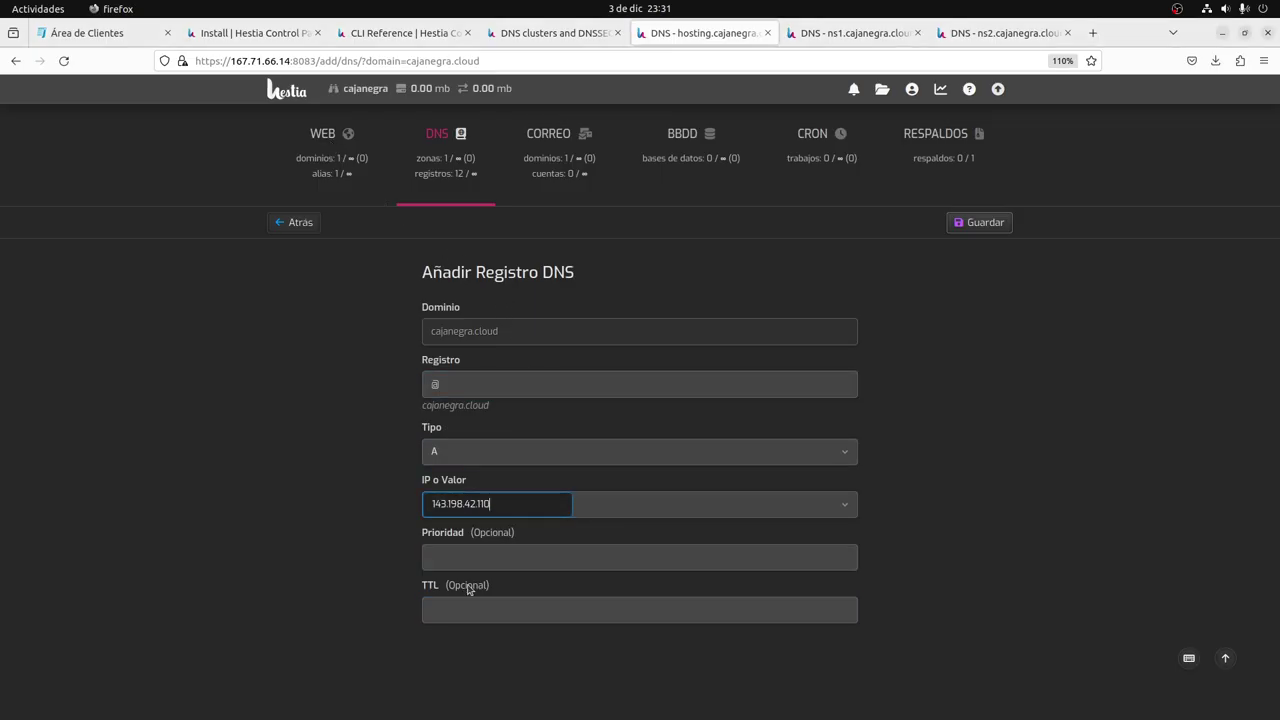
# Give the record TTL 3600 and name ns1, then save it.
pyautogui.click(455, 560)
pyautogui.write('36')
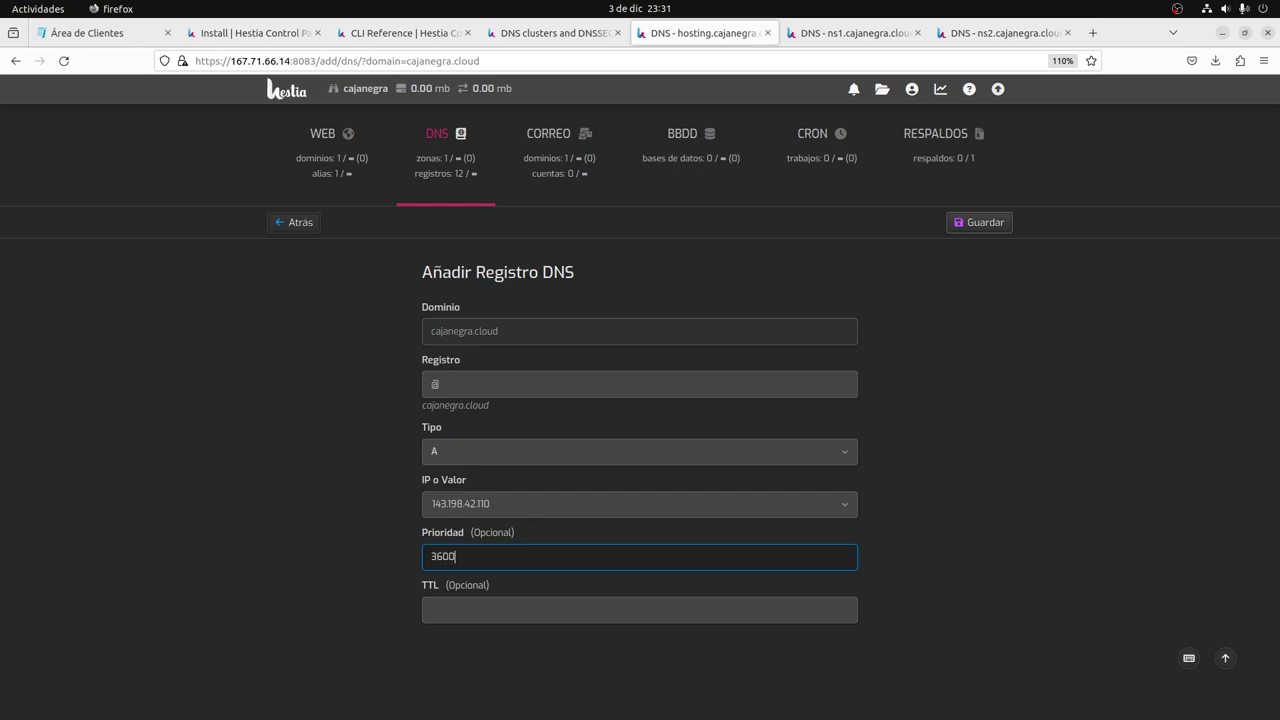
pyautogui.write('00')
pyautogui.hotkey('ctrl', 'a')
pyautogui.hotkey('ctrl', 'x')
pyautogui.press('Tab')
pyautogui.hotkey('ctrl', 'v')
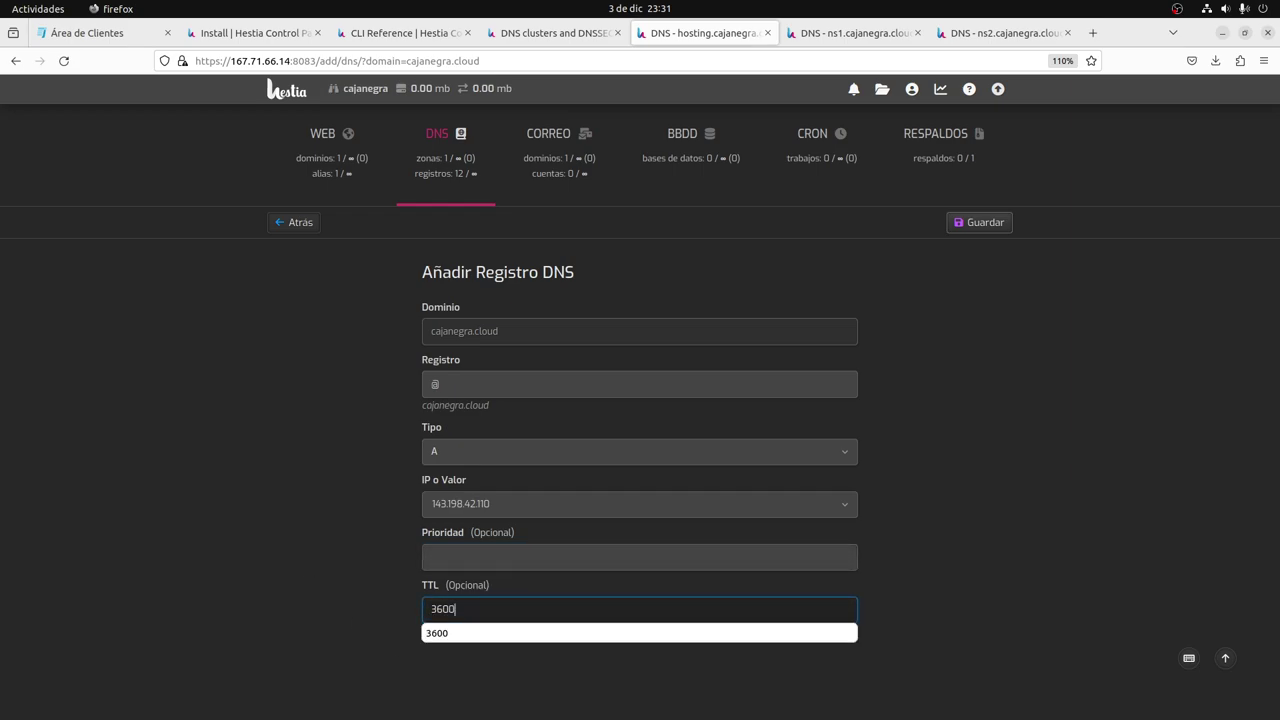
pyautogui.click(467, 556)
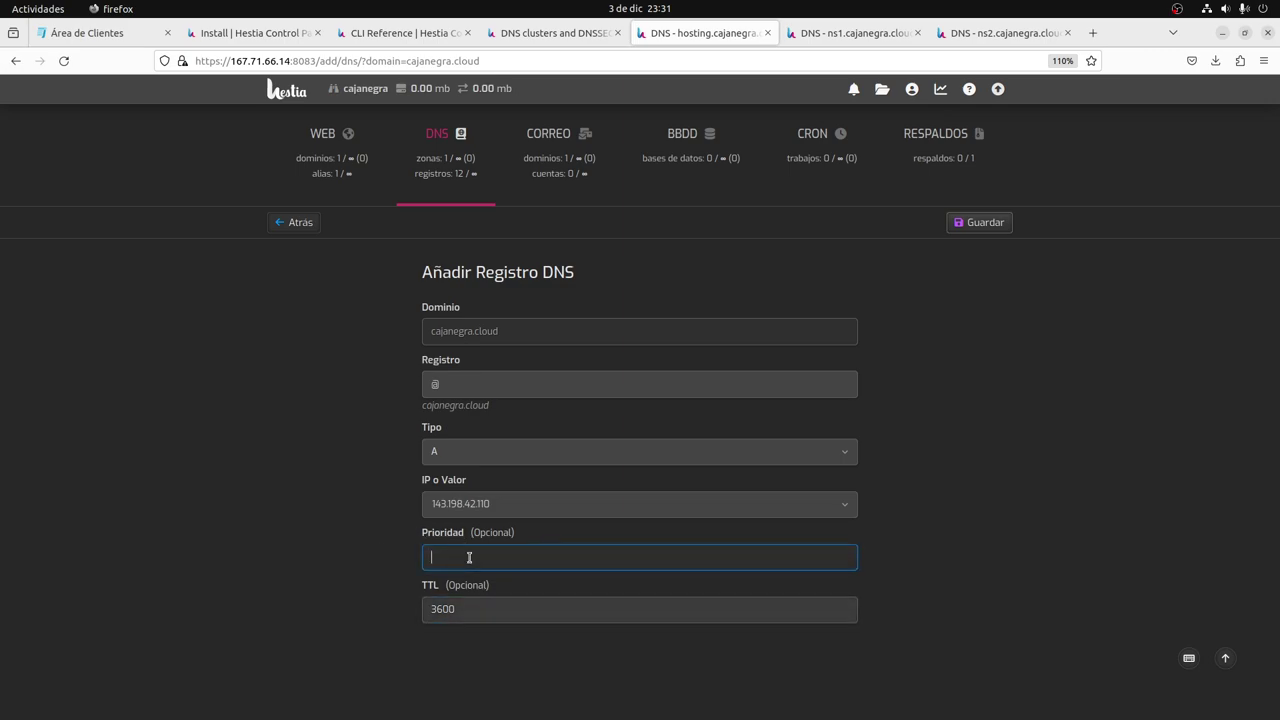
pyautogui.click(462, 384)
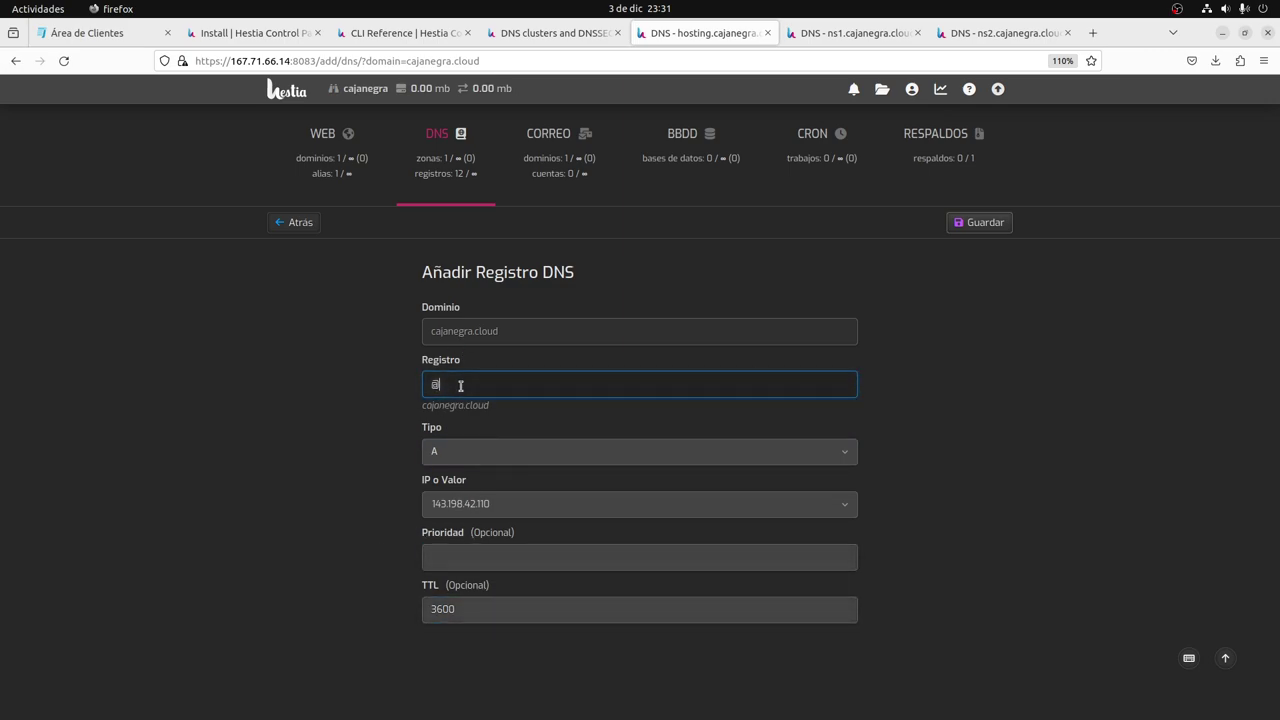
pyautogui.moveTo(462, 384); pyautogui.dragTo(403, 388)
pyautogui.write('ns1')
pyautogui.moveTo(424, 405); pyautogui.dragTo(586, 406)
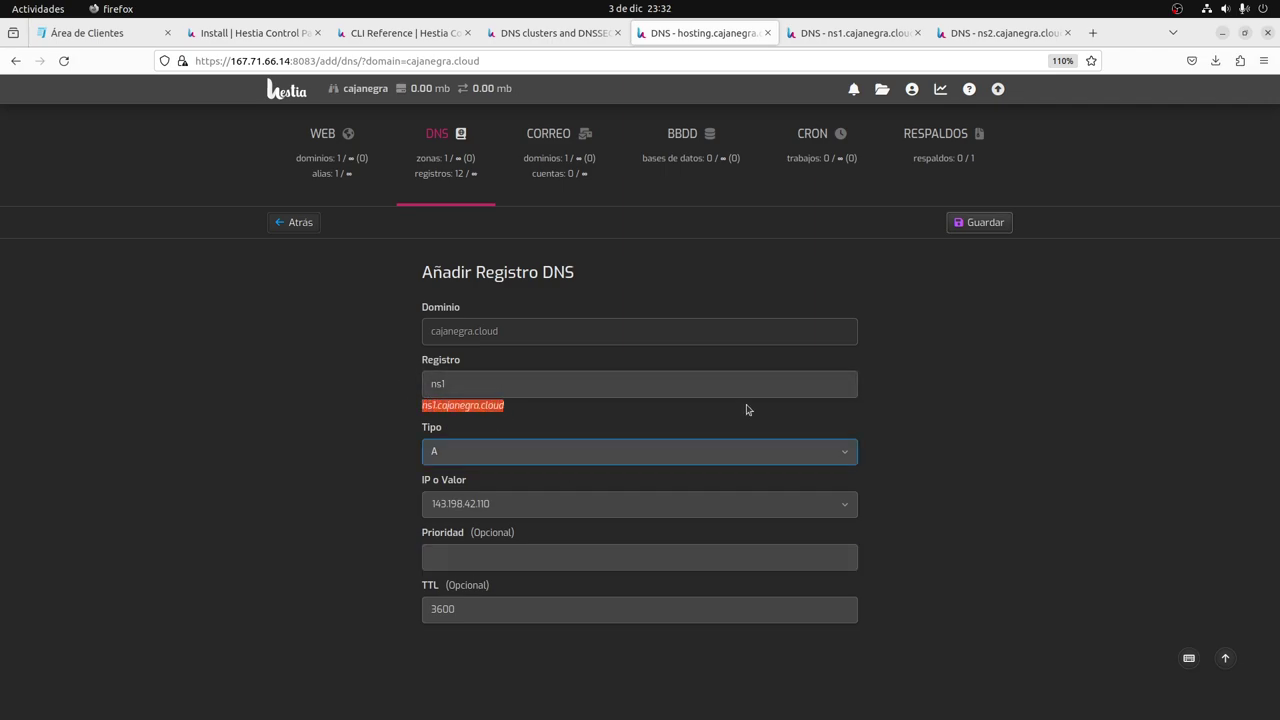
pyautogui.click(985, 222)
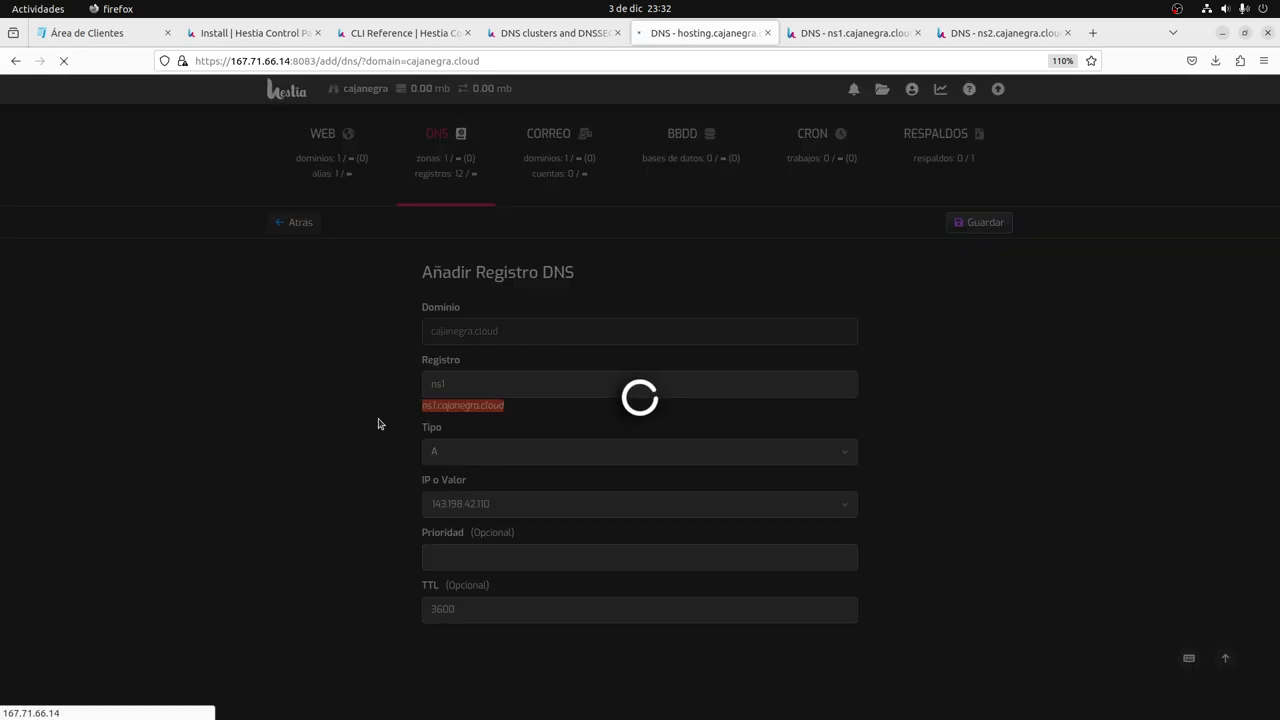
# Add and save the ns2 A record pointing to 137.184.162.228.
pyautogui.hotkey('alt', 'Tab')
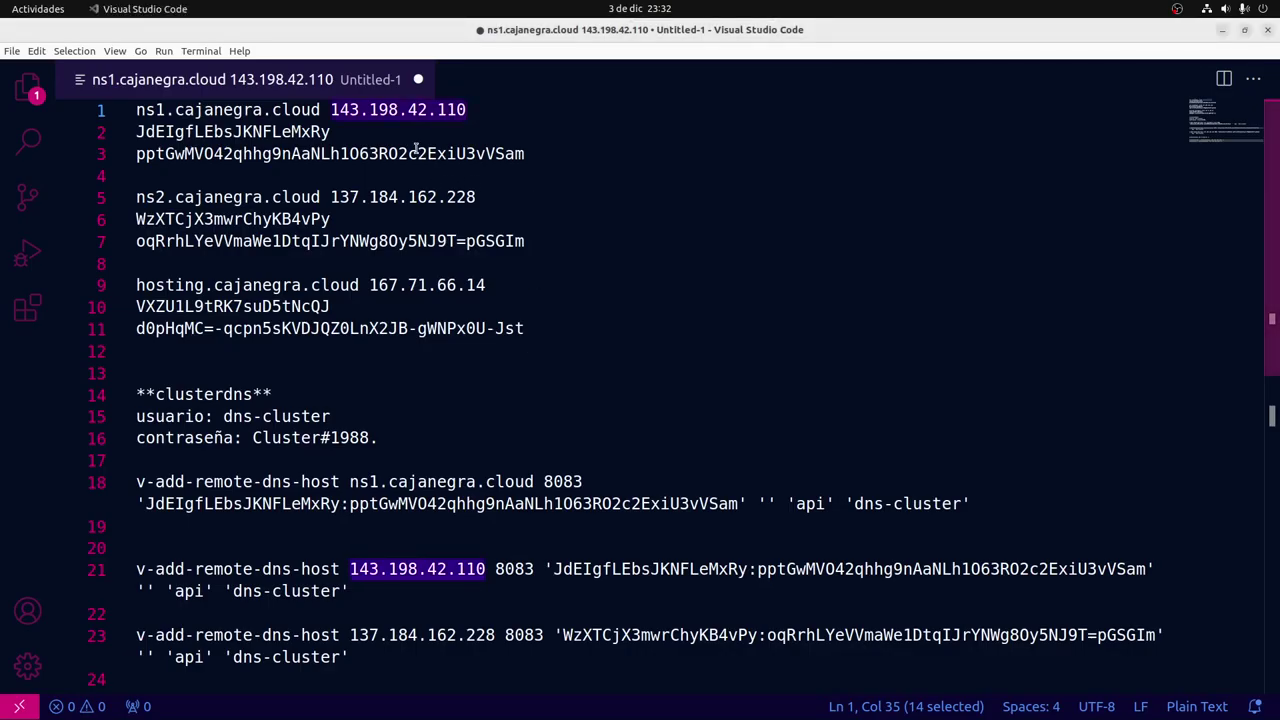
pyautogui.moveTo(331, 197); pyautogui.dragTo(475, 197)
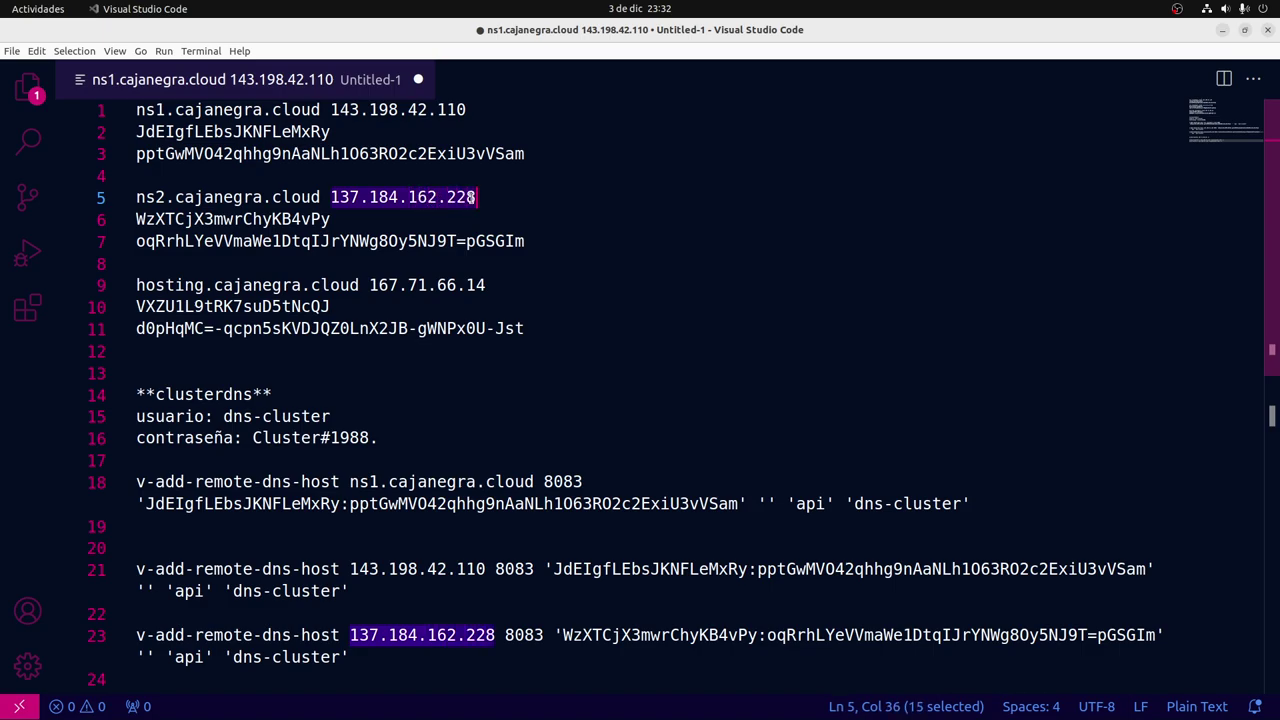
pyautogui.hotkey('alt', 'Tab')
pyautogui.moveTo(462, 417); pyautogui.dragTo(364, 415)
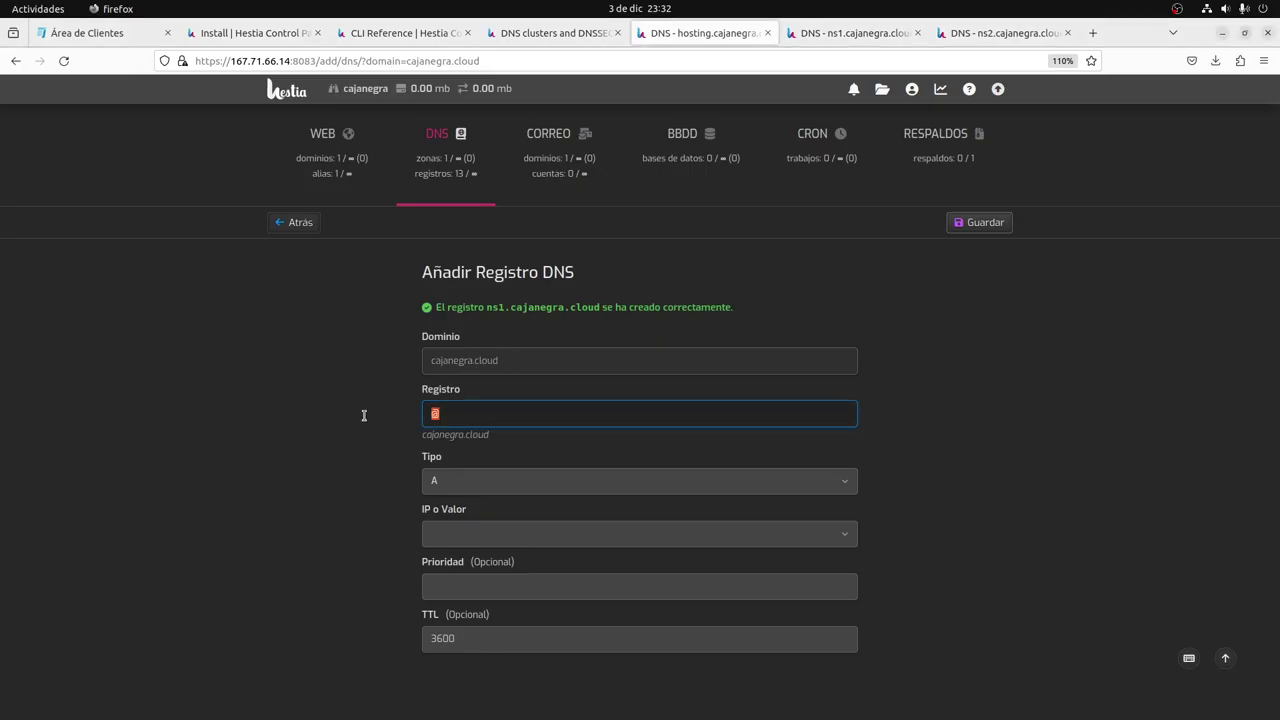
pyautogui.write('ns2')
pyautogui.click(437, 533)
pyautogui.hotkey('ctrl', 'v')
pyautogui.click(468, 637)
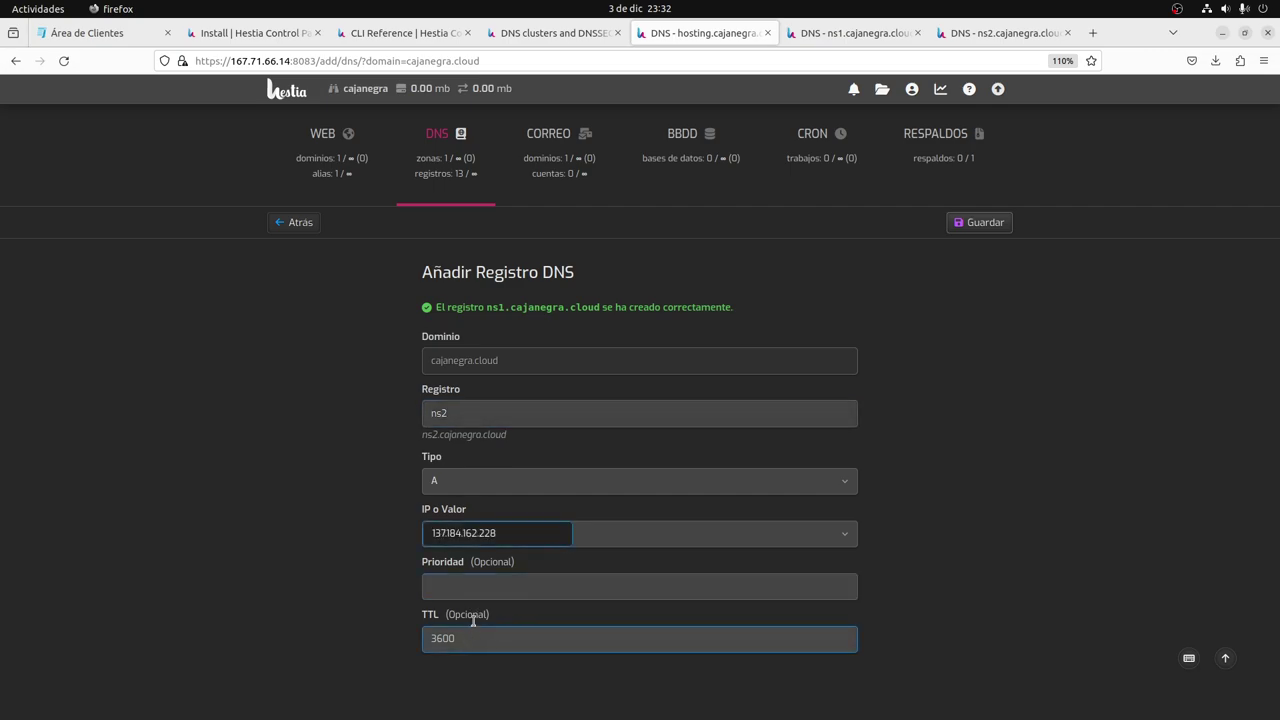
pyautogui.click(980, 226)
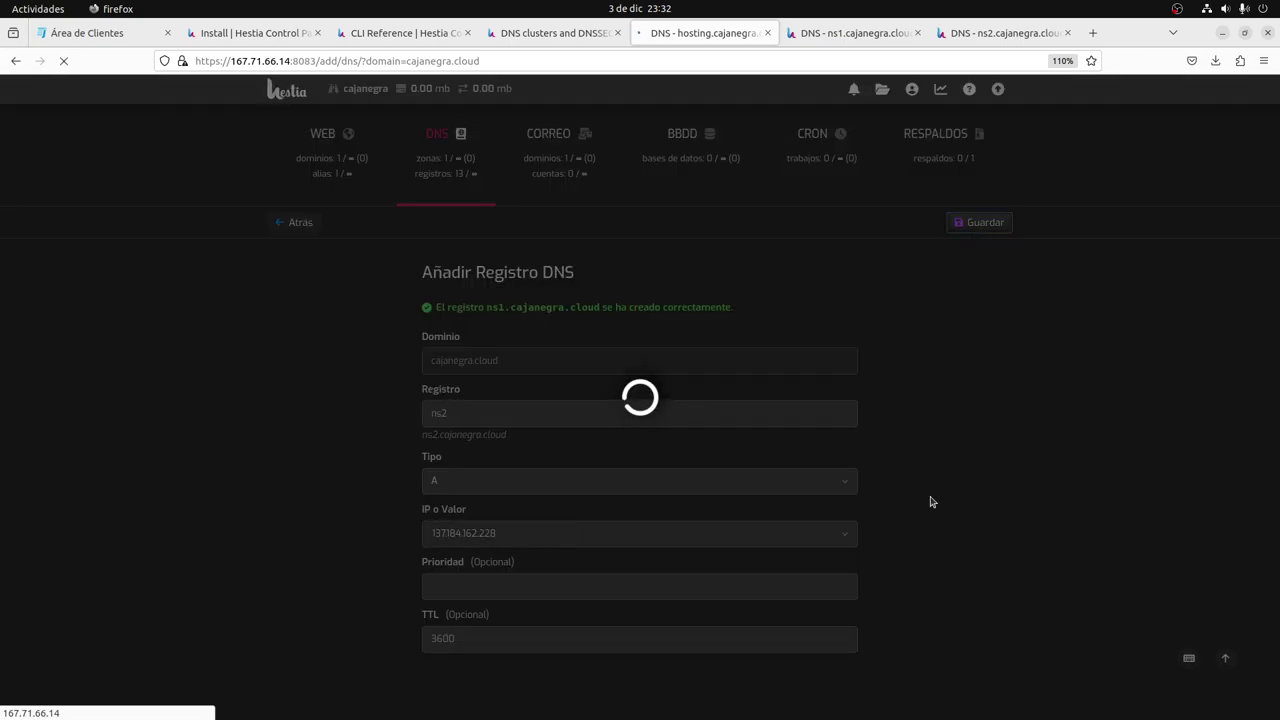
pyautogui.hotkey('ctrl', 'Tab')
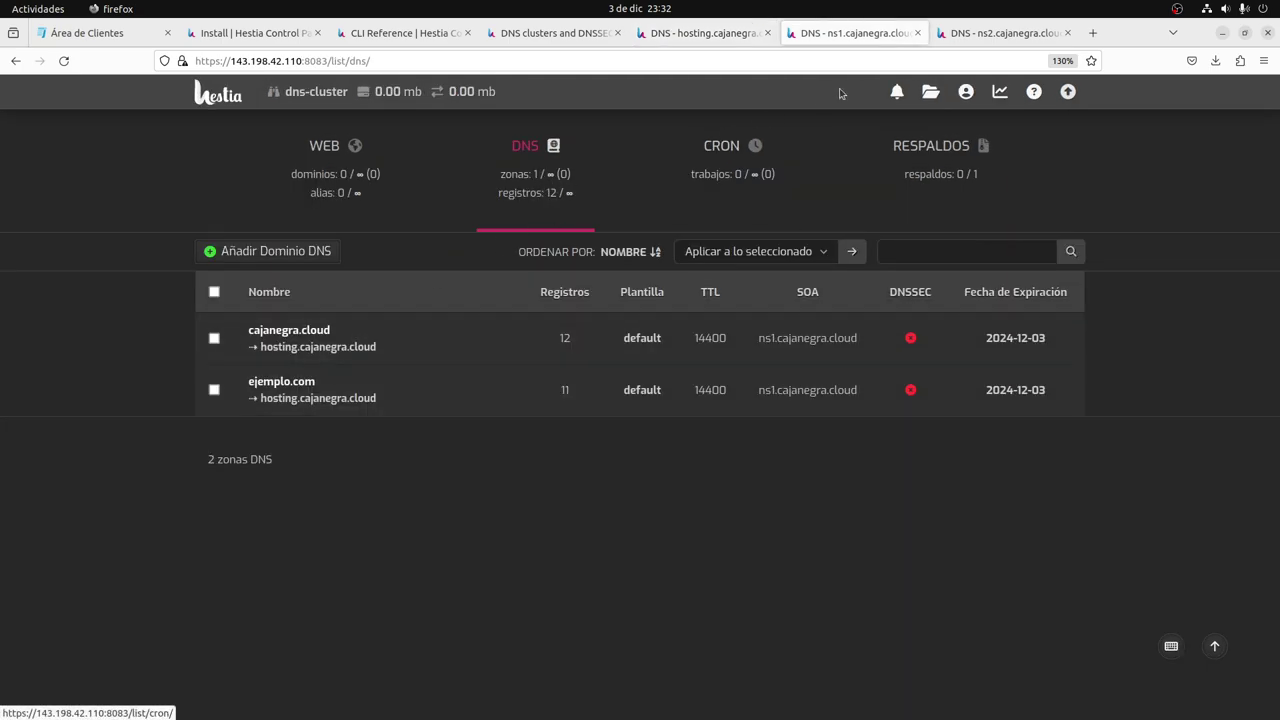
# Reload the DNS zone lists on ns1, ns2 and the hosting server to compare record counts.
pyautogui.click(550, 230)
pyautogui.hotkey('ctrl', 'Tab')
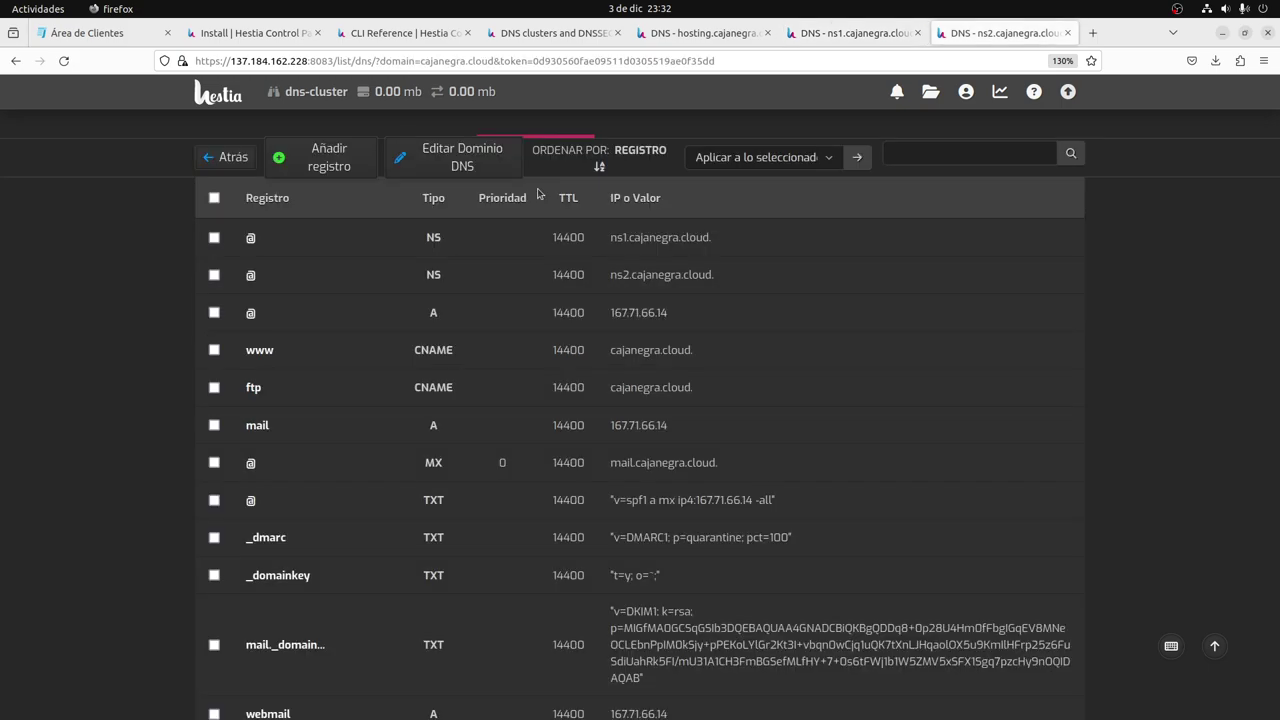
pyautogui.scroll(2, 537, 193)
pyautogui.click(550, 170)
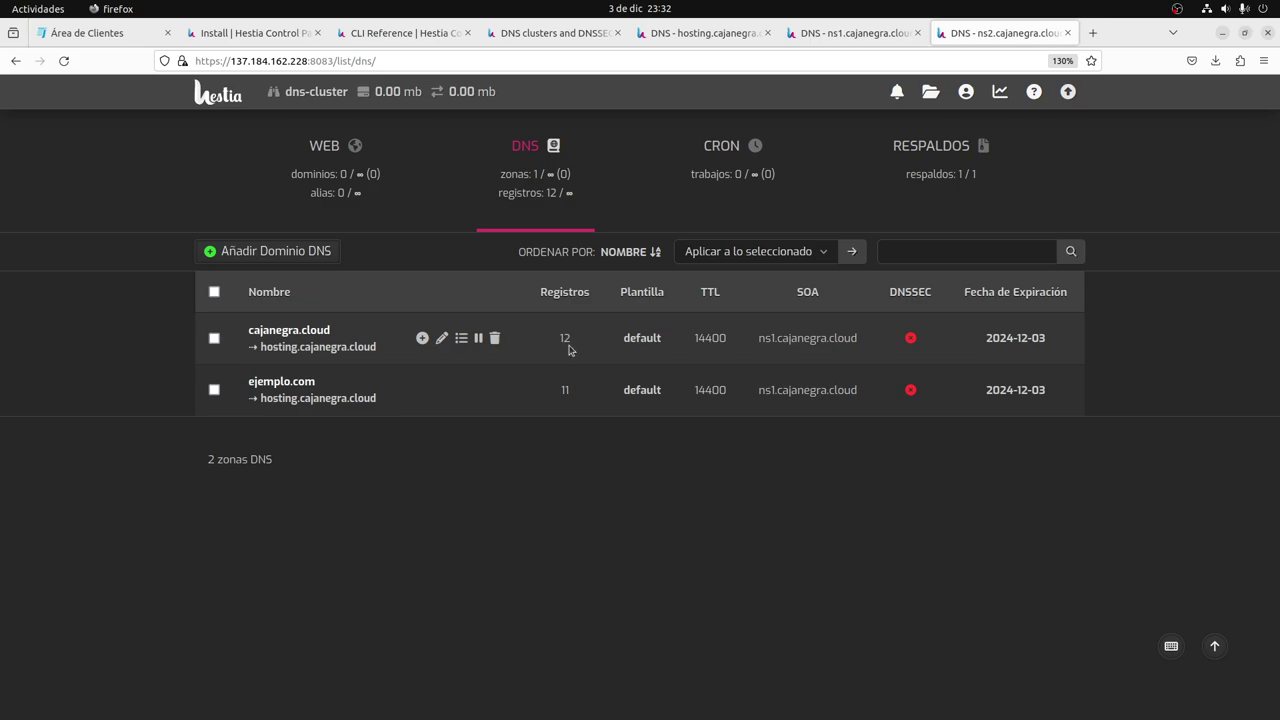
pyautogui.hotkey('ctrl', 'shift', 'Tab')
pyautogui.hotkey('ctrl', 'shift', 'Tab')
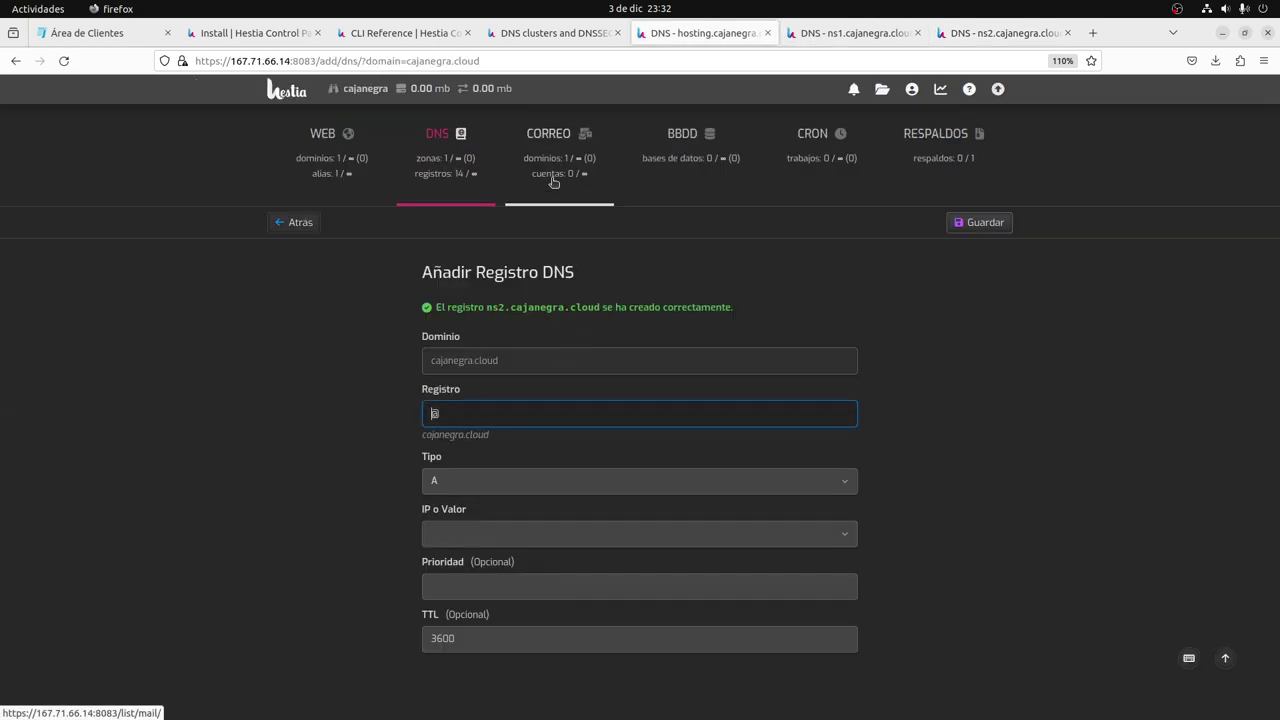
pyautogui.click(439, 181)
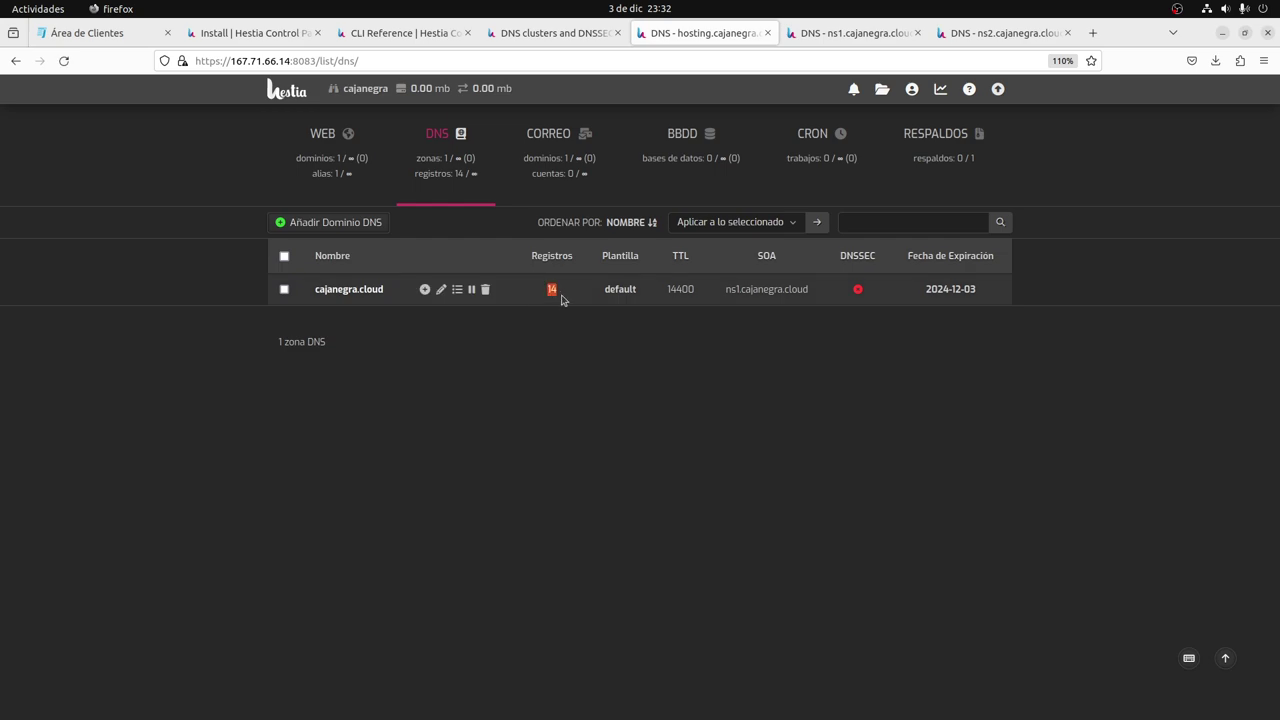
# Refresh the ns2 and ns1 zone lists again; cajanegra.cloud still shows 12 records there.
pyautogui.hotkey('ctrl', 'Tab')
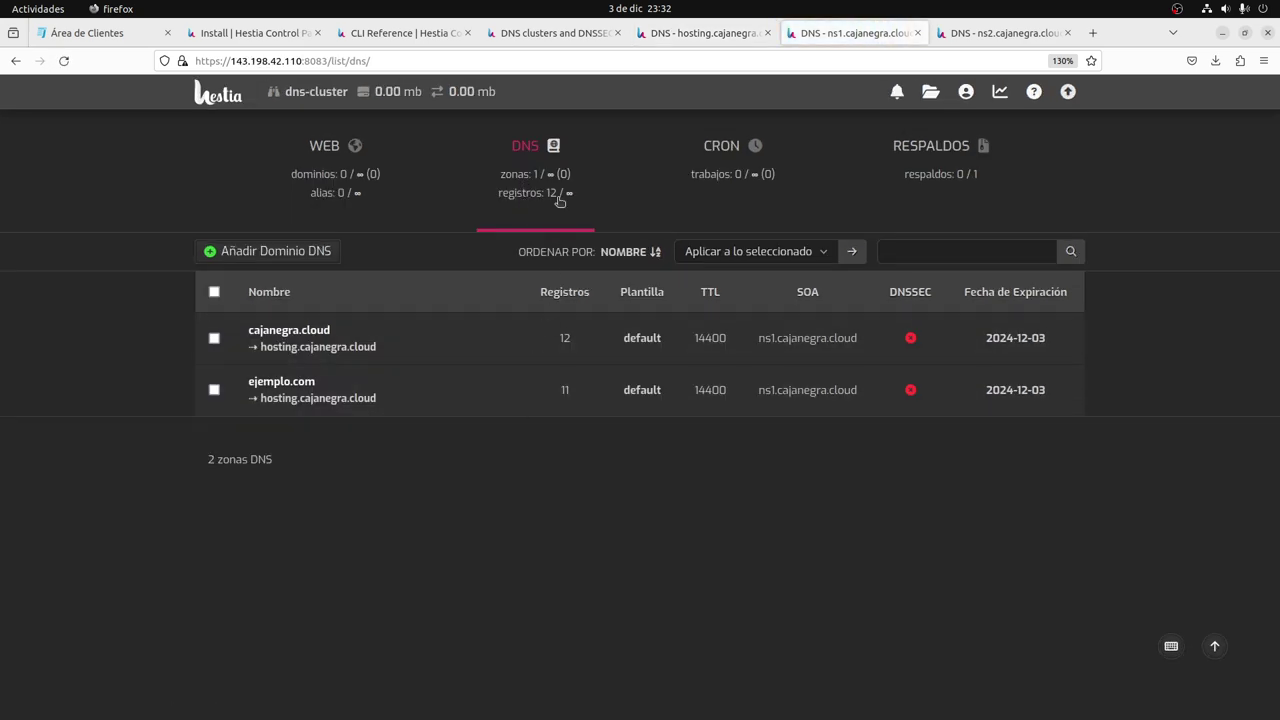
pyautogui.hotkey('ctrl', 'Tab')
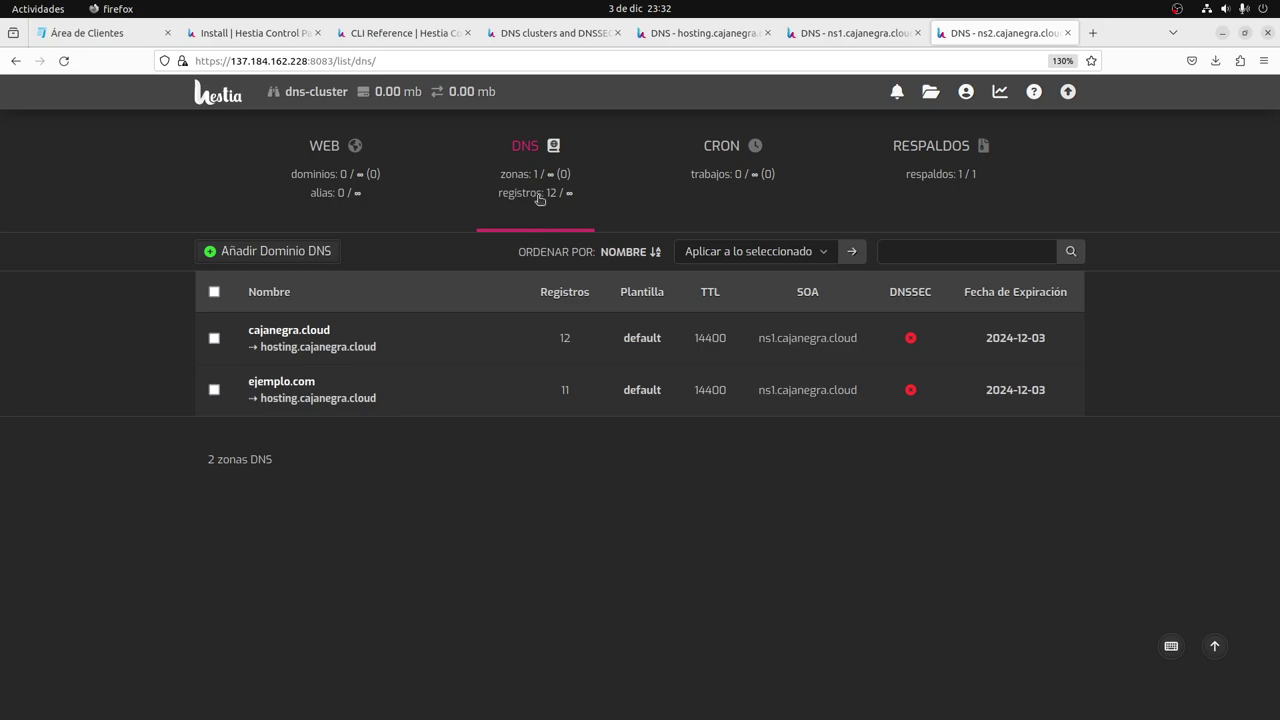
pyautogui.click(538, 198)
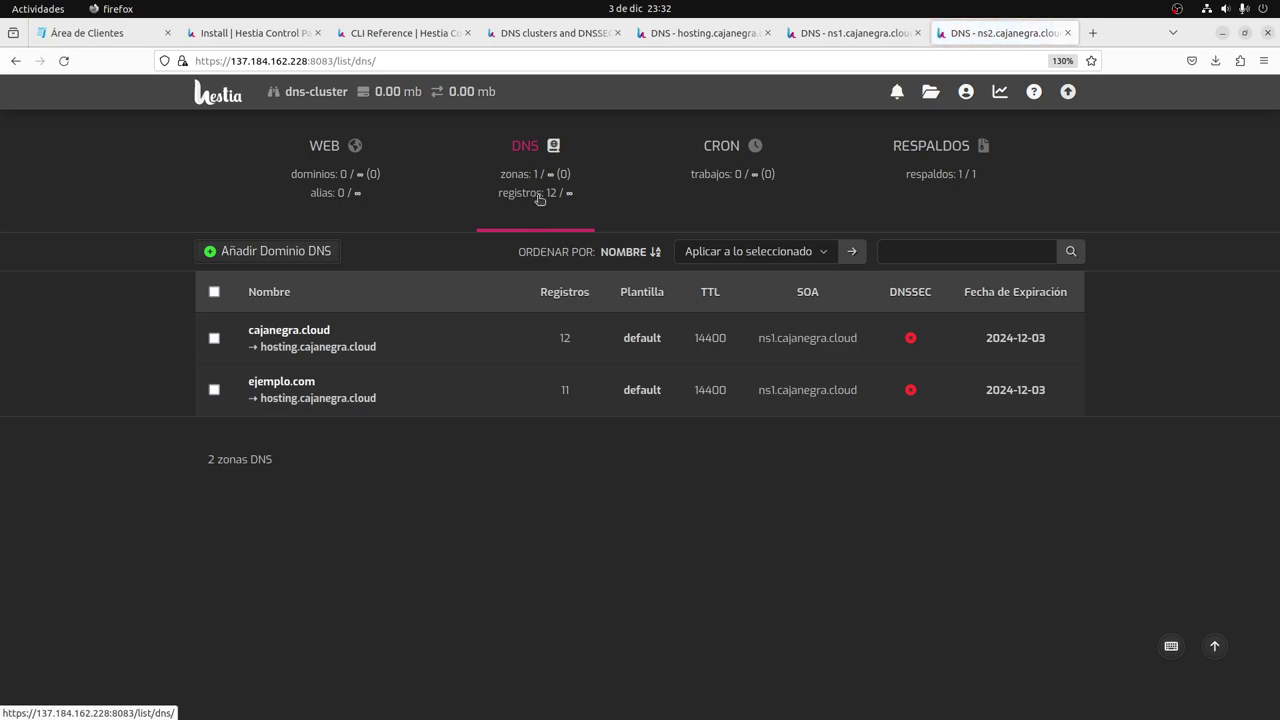
pyautogui.hotkey('ctrl', 'shift', 'Tab')
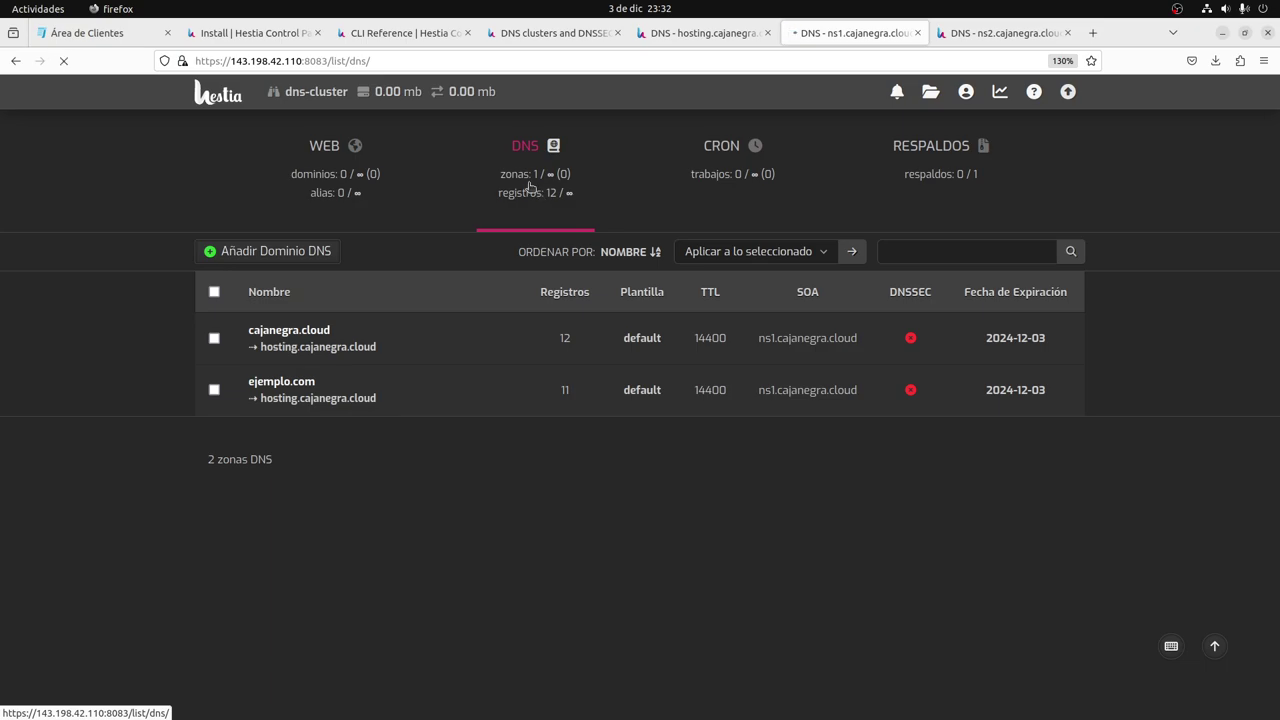
pyautogui.hotkey('ctrl', 'Tab')
pyautogui.press('F5')
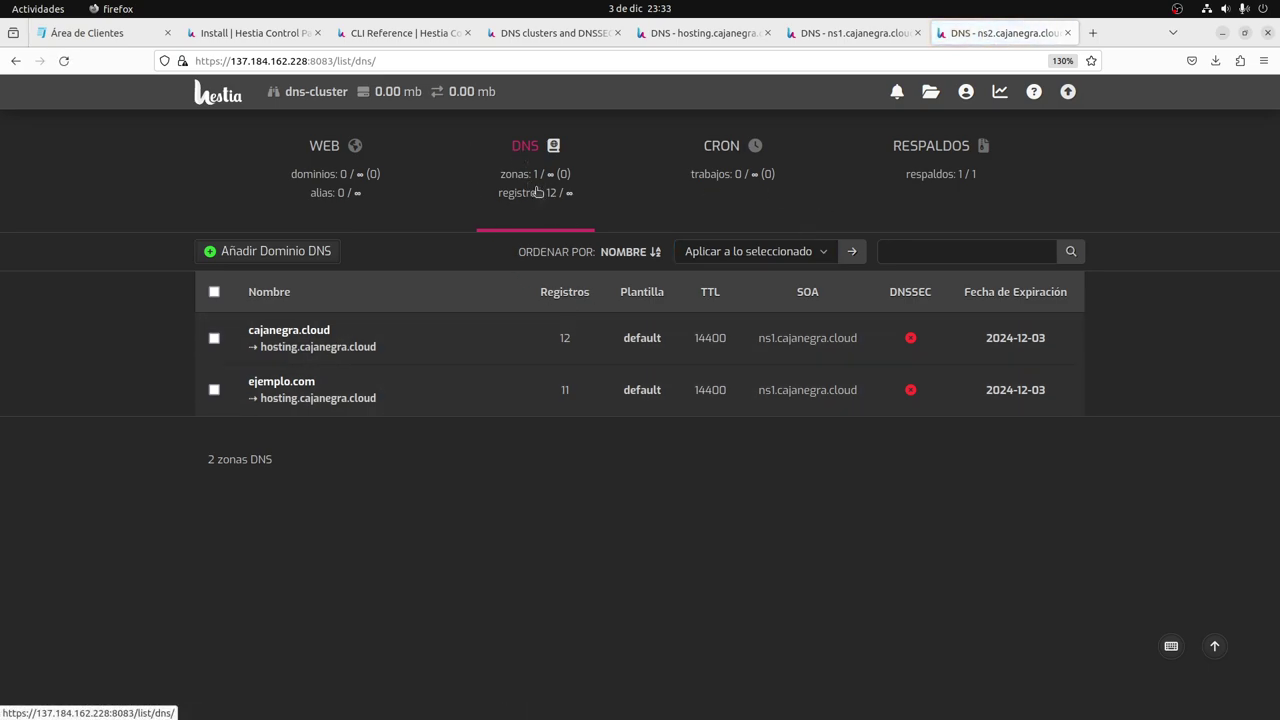
pyautogui.moveTo(537, 192)
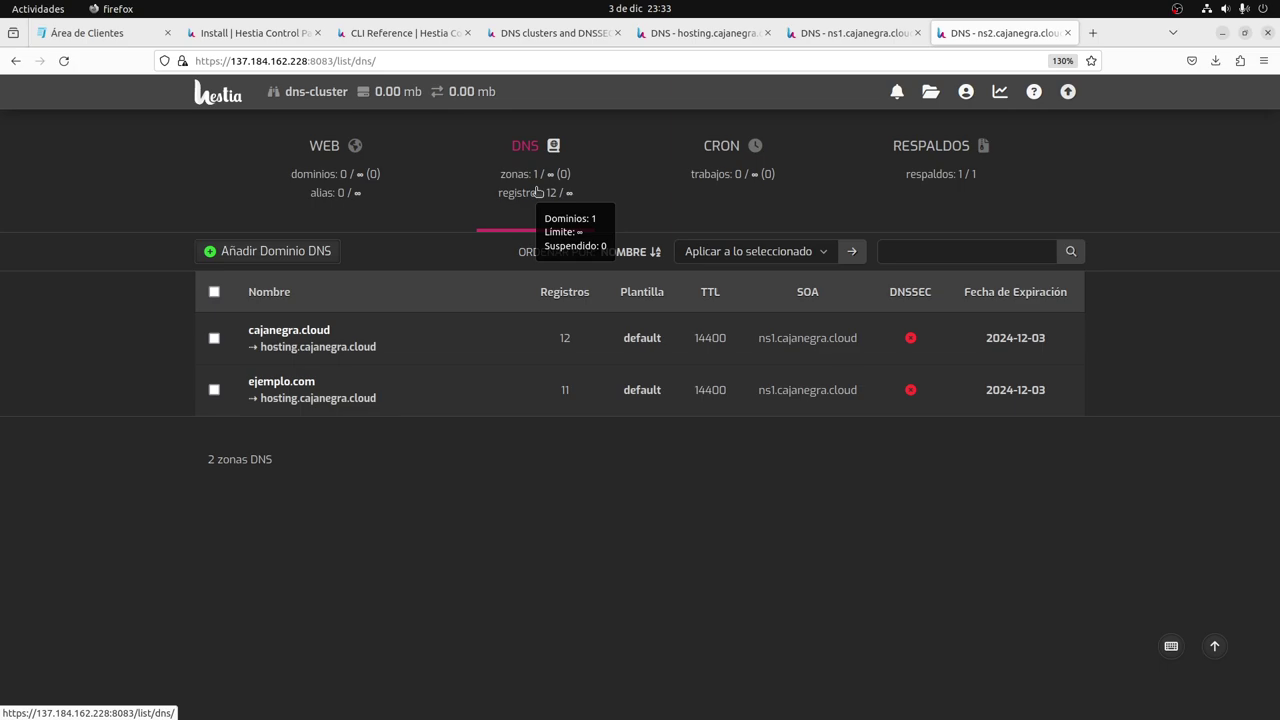
pyautogui.press('F5')
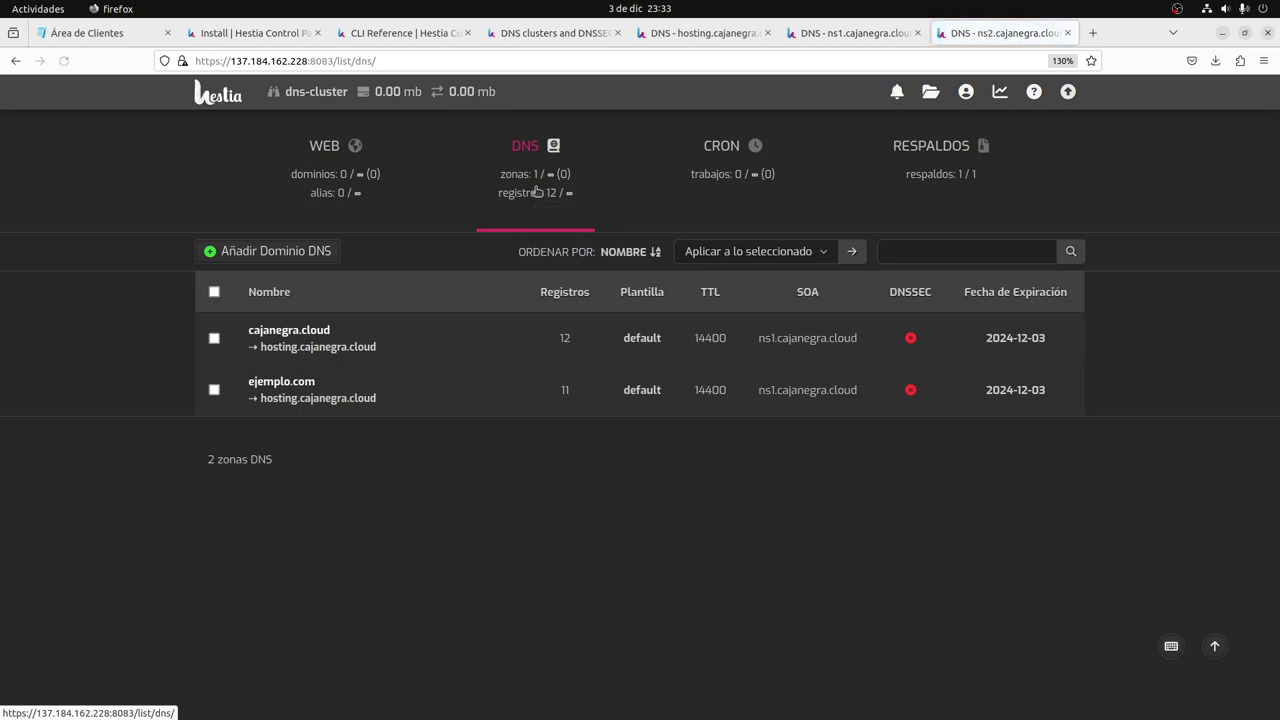
pyautogui.hotkey('ctrl', 'pageup')
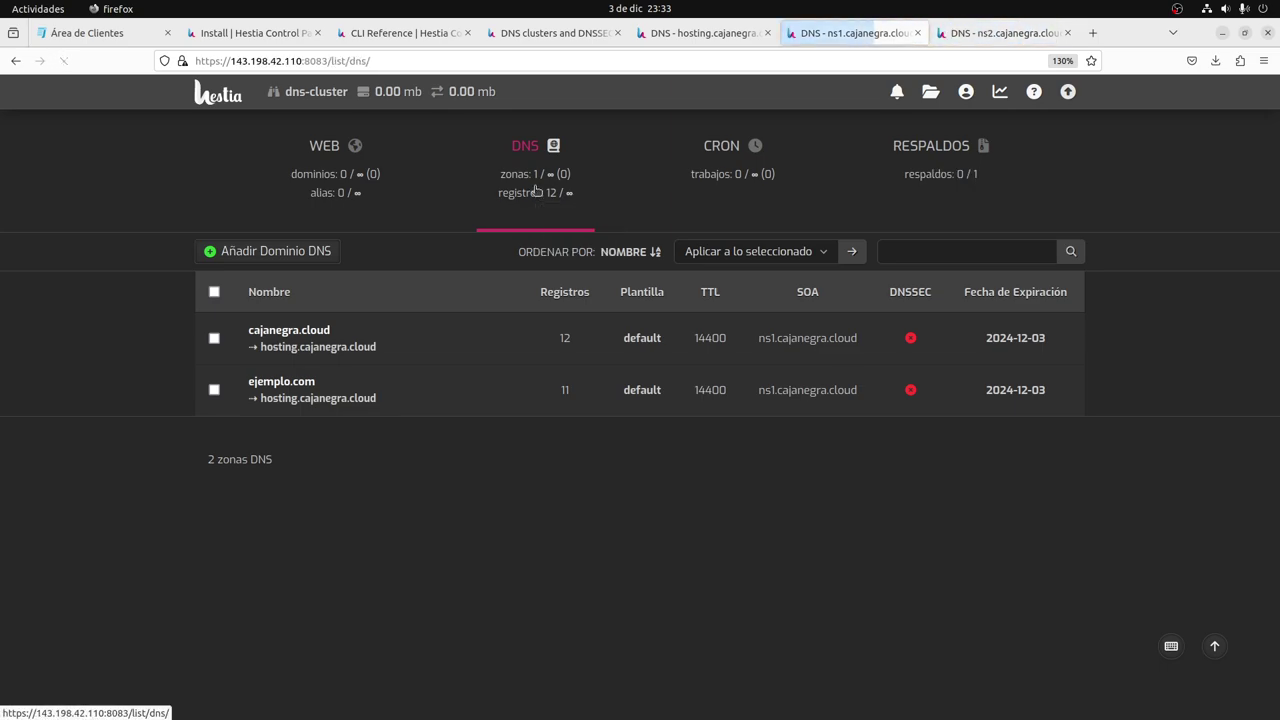
pyautogui.press('F5')
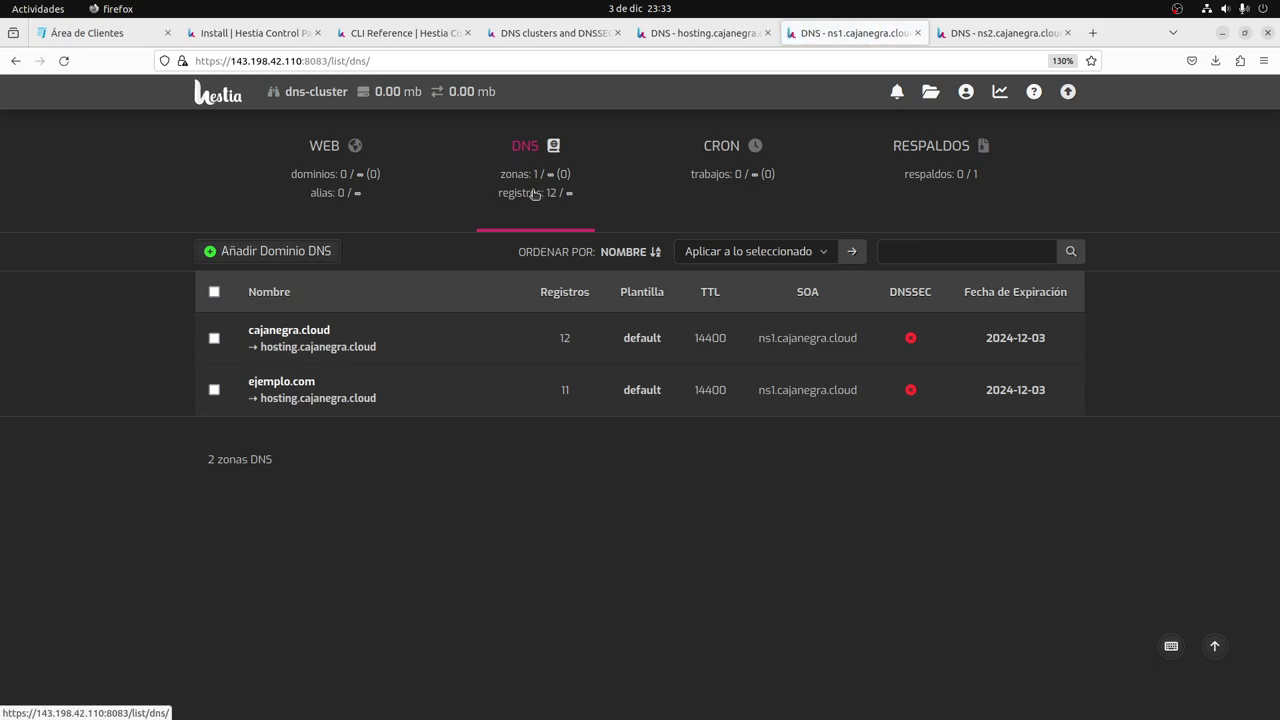
pyautogui.hotkey('alt', 'Tab')
pyautogui.hotkey('alt', 'Tab')
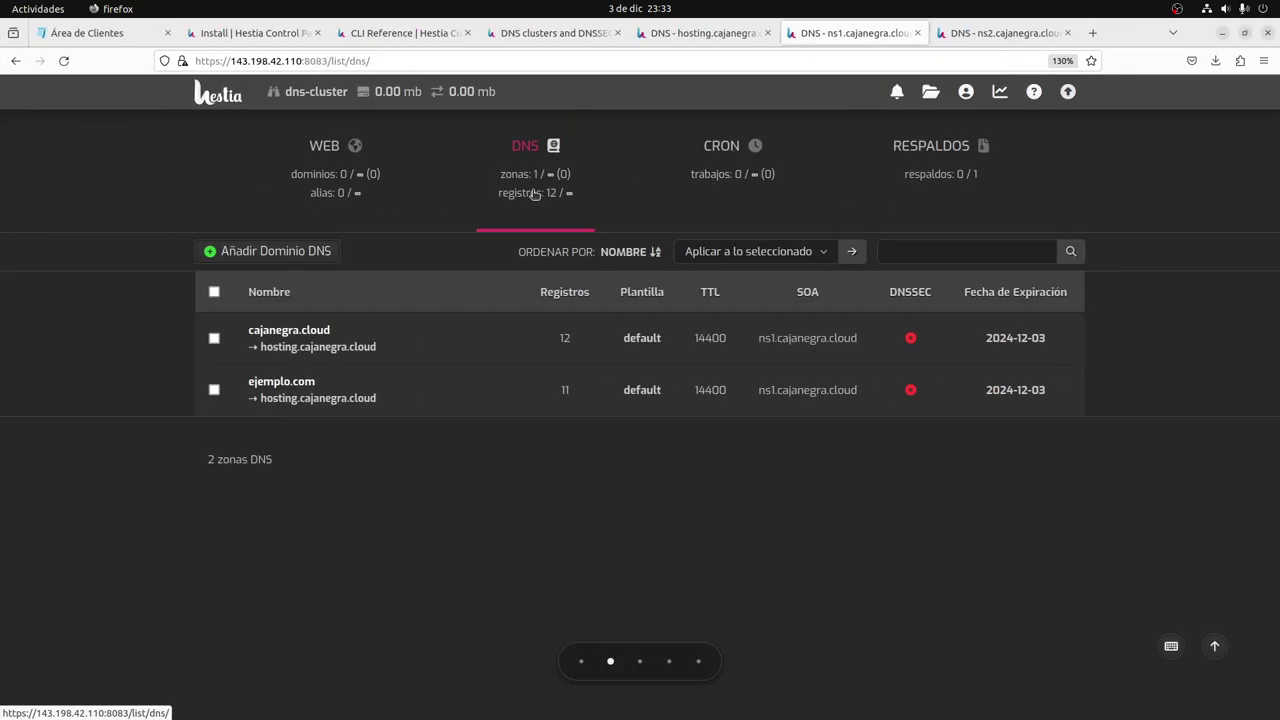
pyautogui.hotkey('alt', 'Tab')
pyautogui.hotkey('alt', 'Tab')
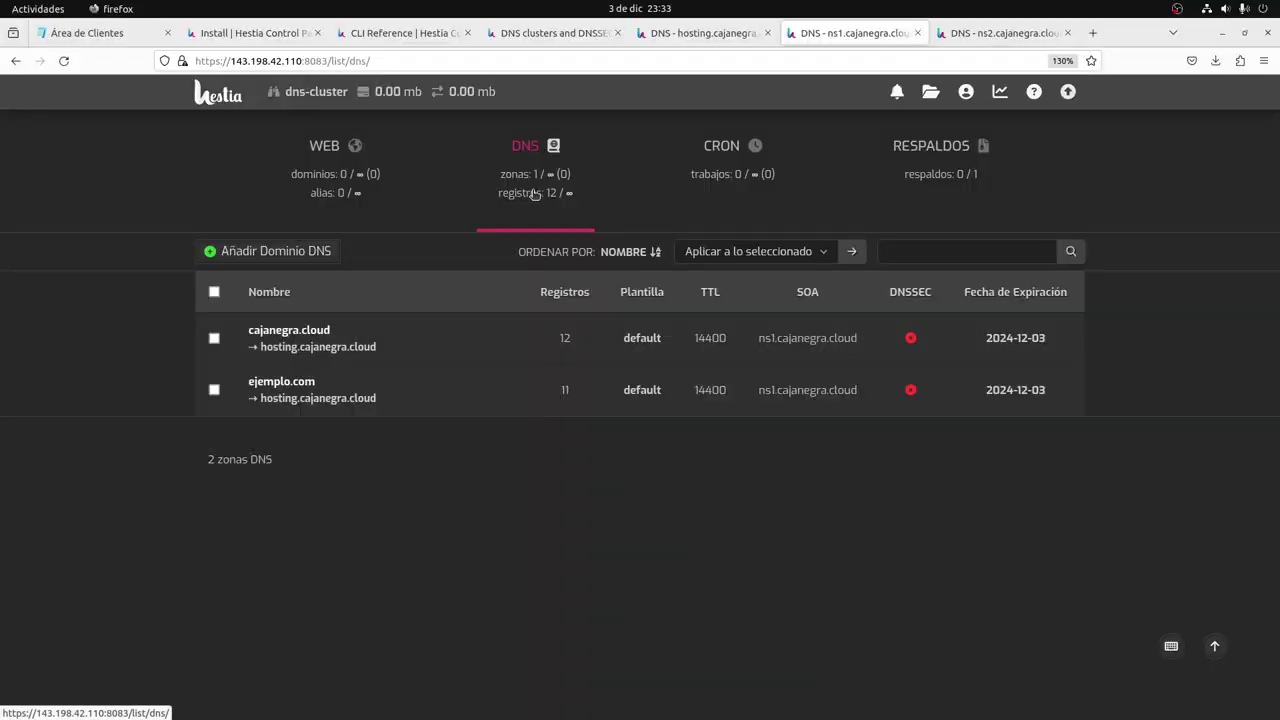
pyautogui.hotkey('alt', 'Tab')
pyautogui.hotkey('alt', 'Tab')
pyautogui.hotkey('alt', 'Tab')
pyautogui.hotkey('alt', 'Tab')
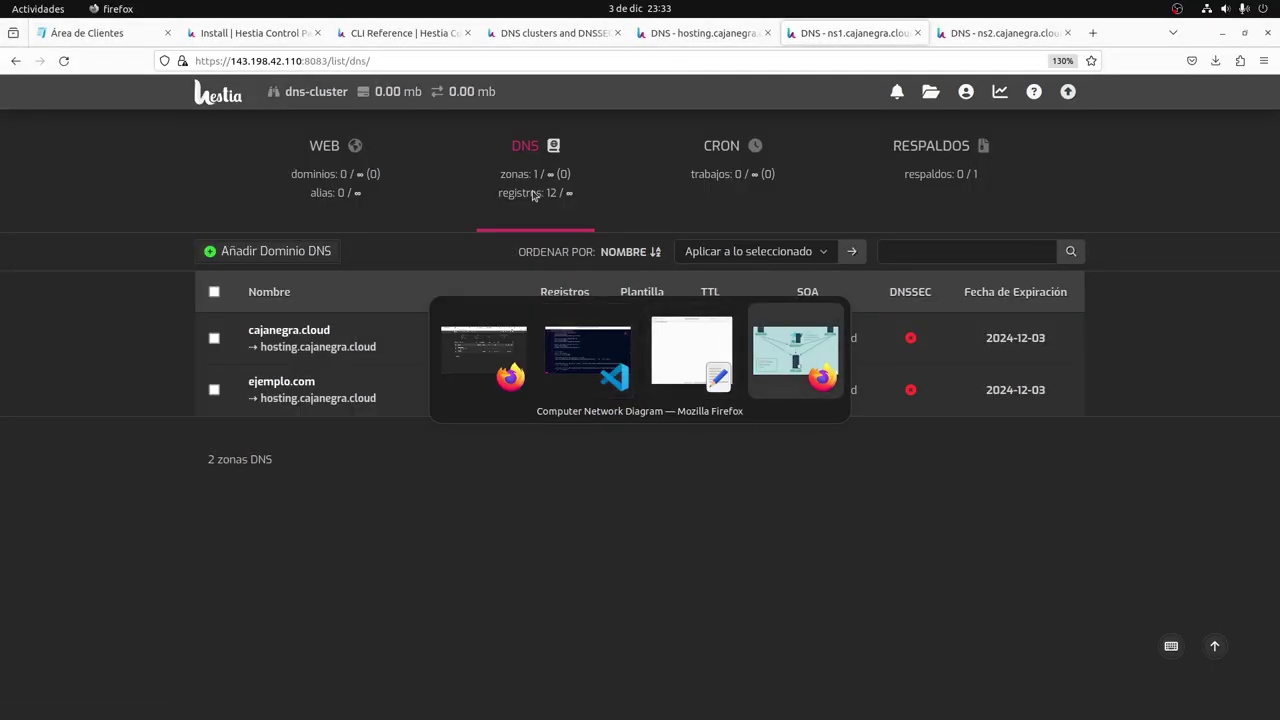
pyautogui.hotkey('alt', 'Tab')
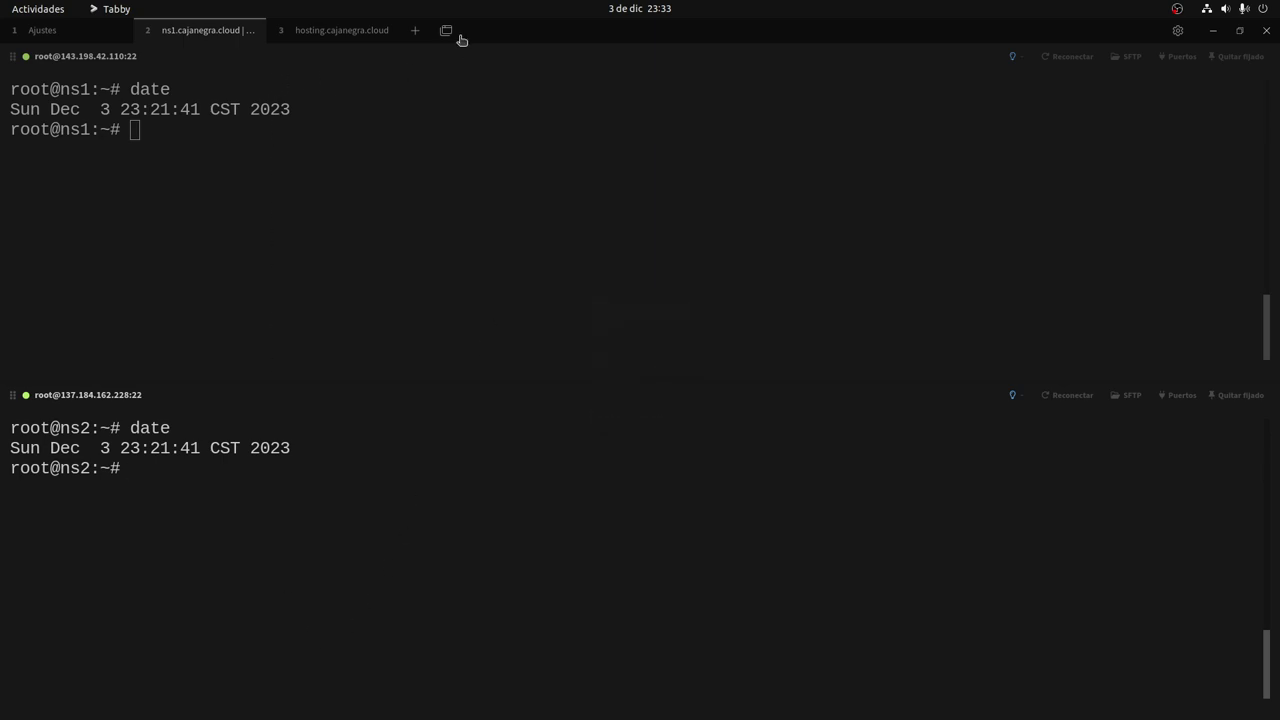
# Run whois cajanegra.cloud in a new local terminal and select its ns1/ns2.jetthost.net Name Server lines.
pyautogui.click(416, 32)
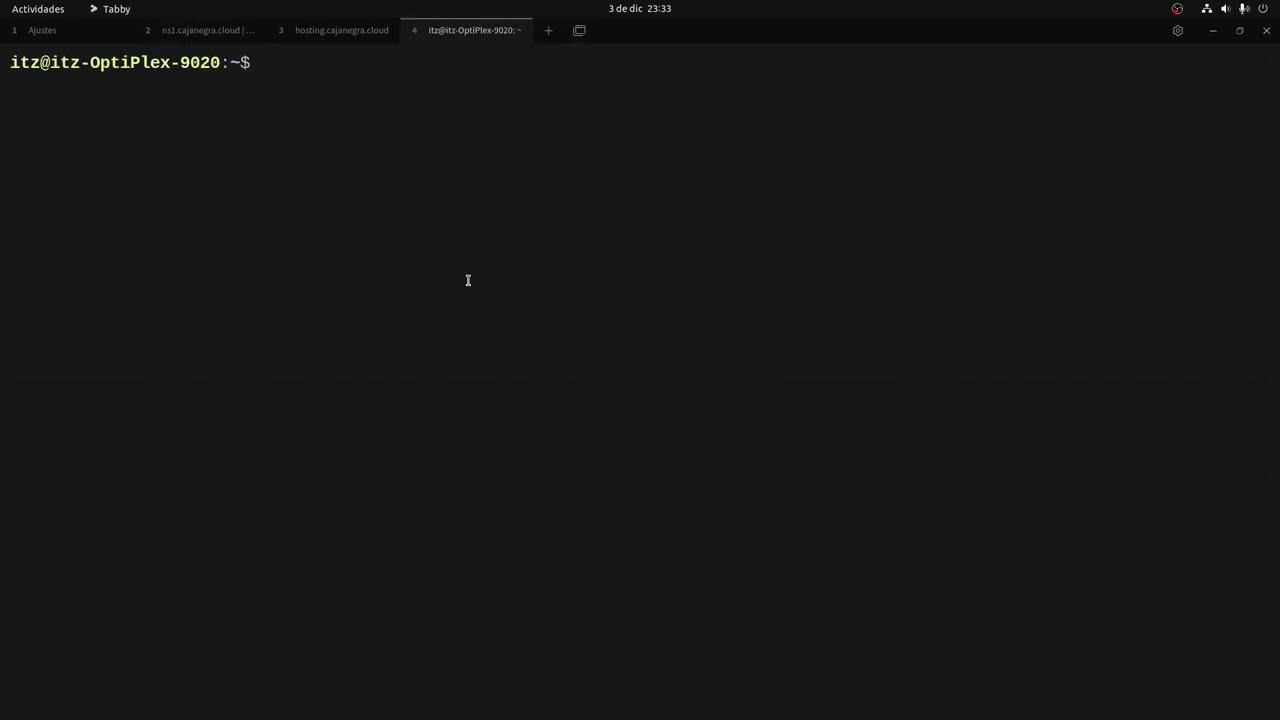
pyautogui.write('whois cajanegr')
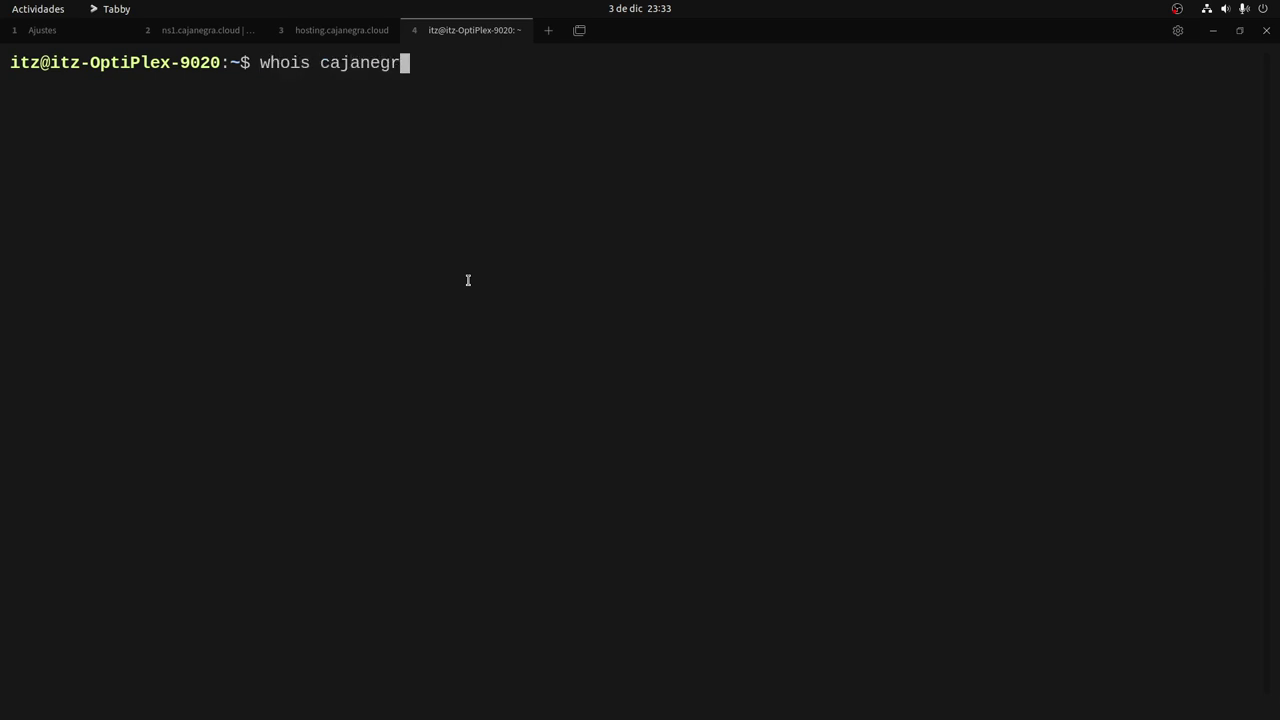
pyautogui.write('a.cloud')
pyautogui.press('Return')
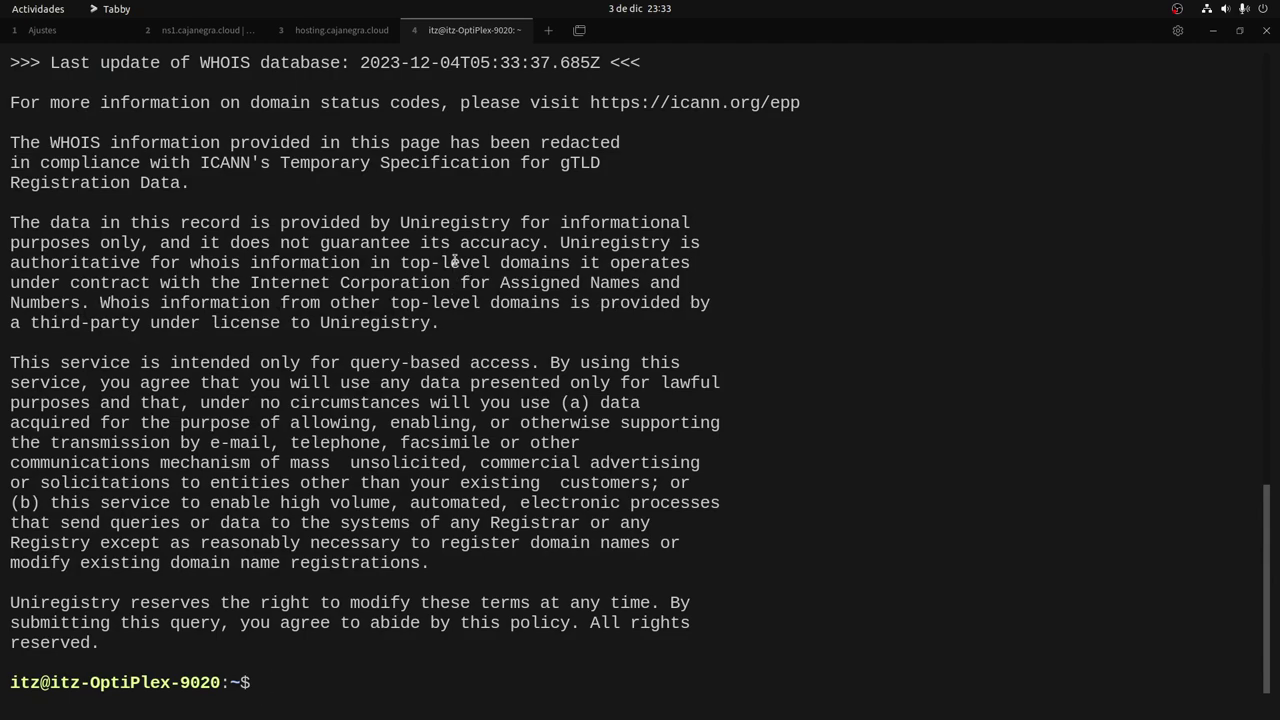
pyautogui.scroll(5, 454, 260)
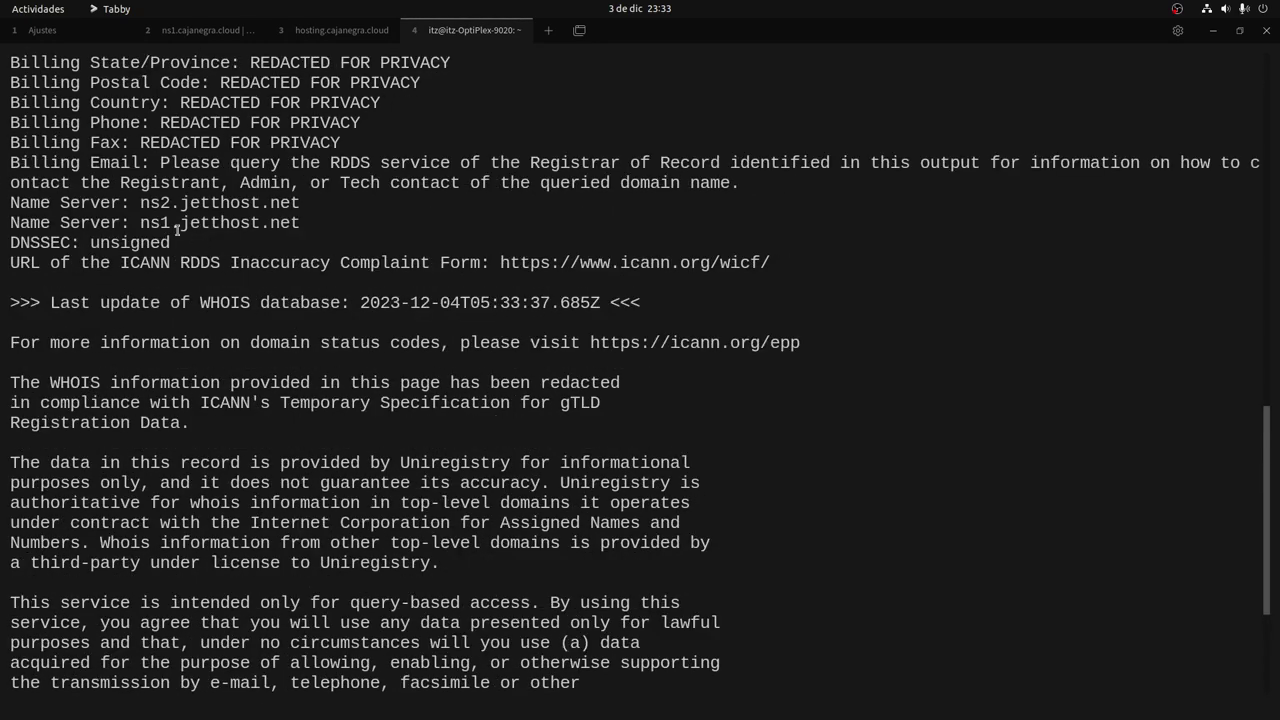
pyautogui.moveTo(136, 204); pyautogui.dragTo(305, 224)
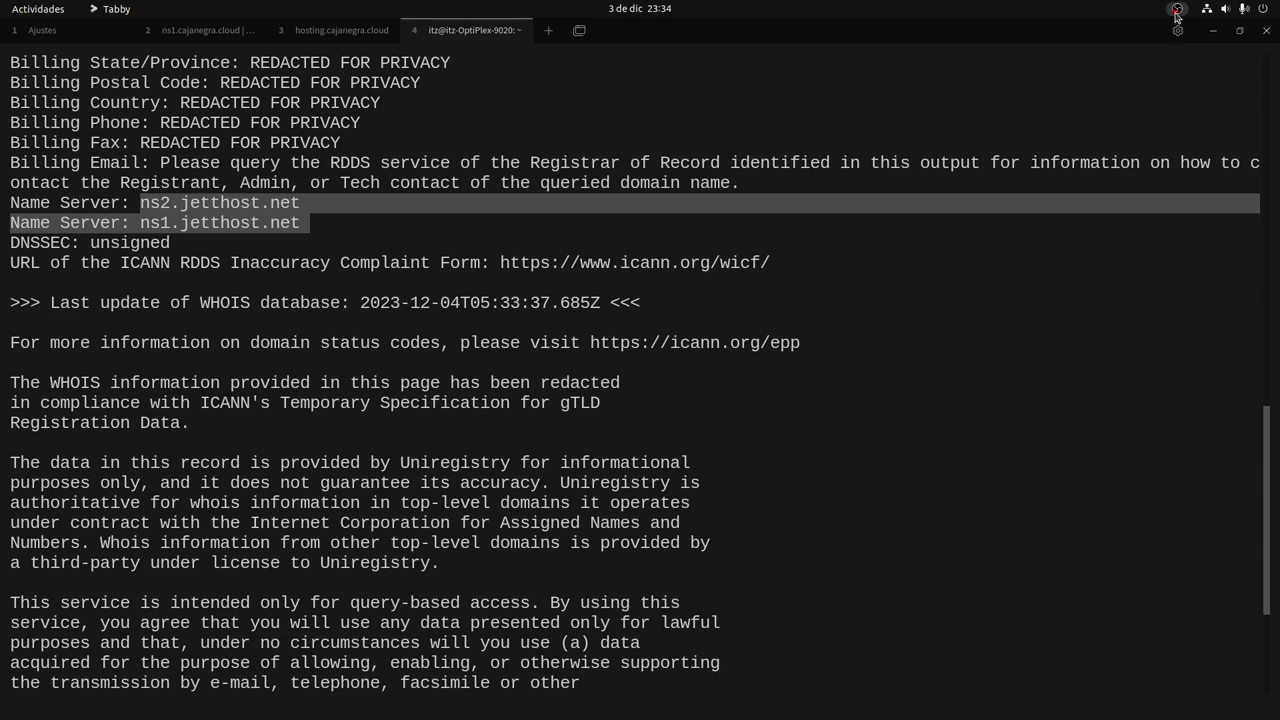
pyautogui.click(1177, 10)
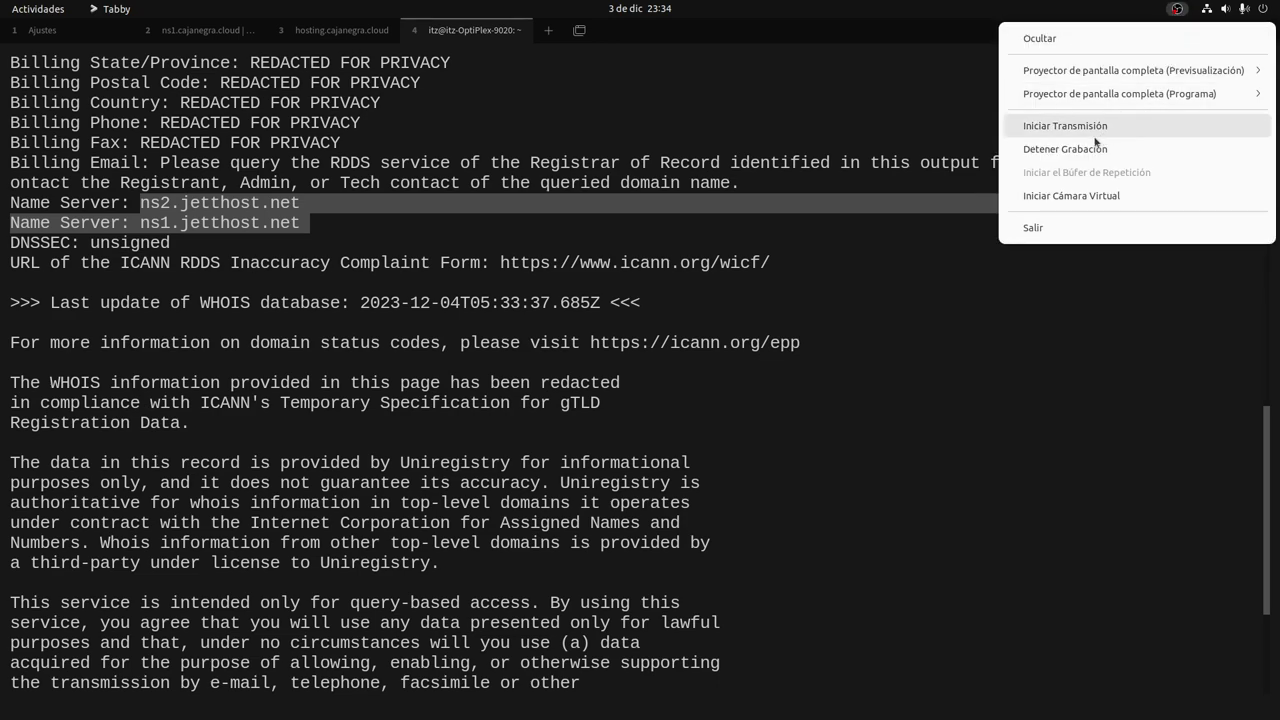